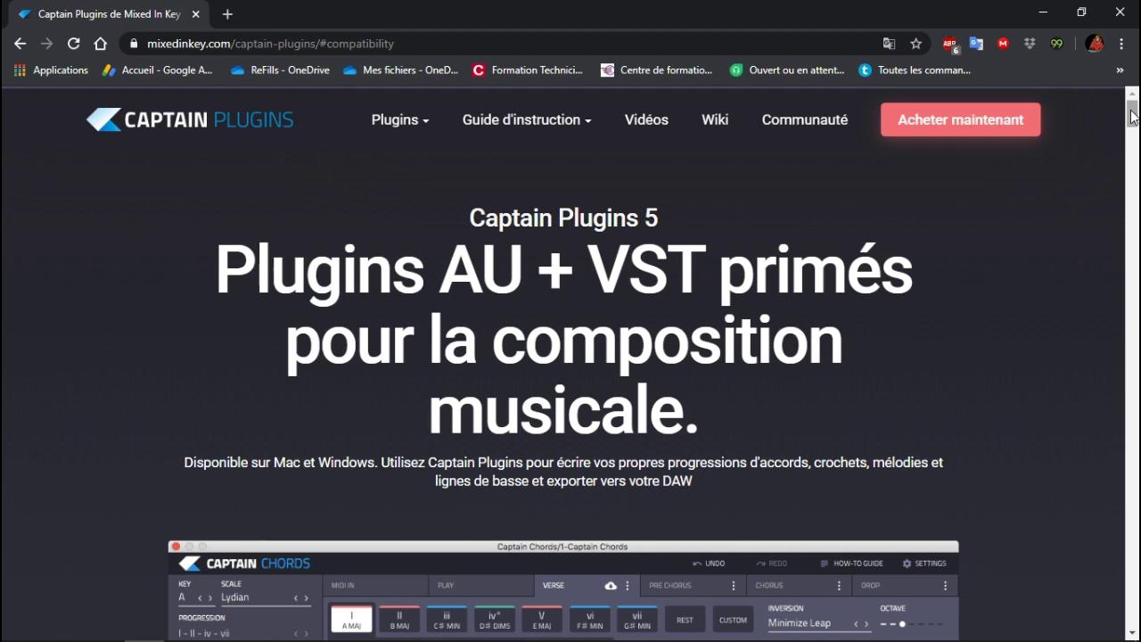
Review the Captain Plugins product page, including the Captain Chords, Captain Beat, Captain Play and Captain Melody sections
drag(1132, 115, 1132, 135)
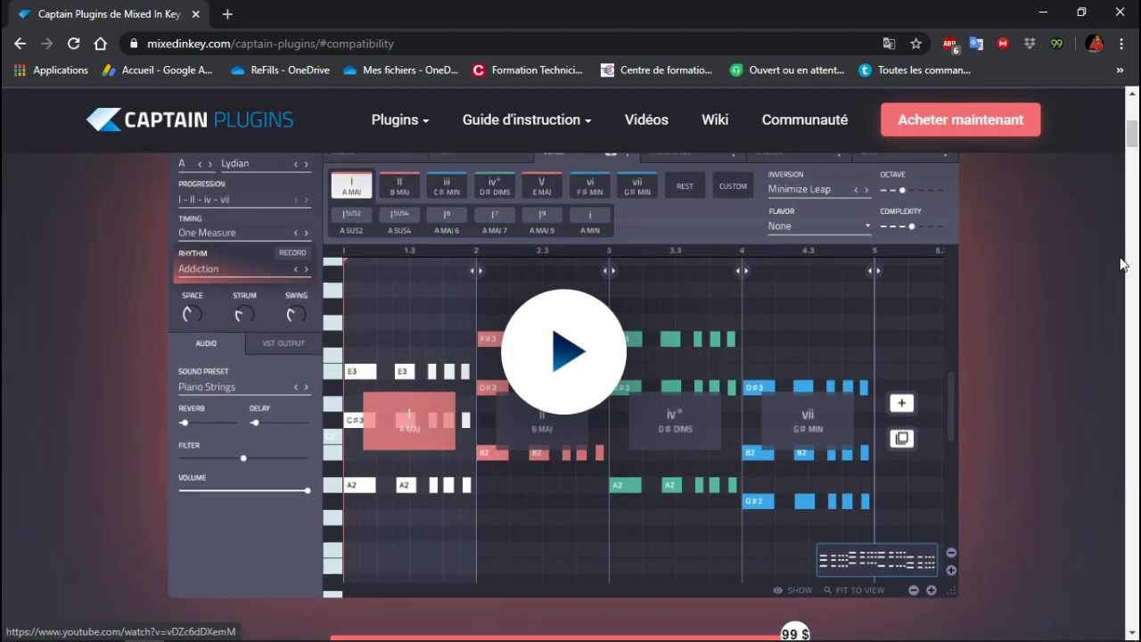
scroll(1127, 191, down, 8)
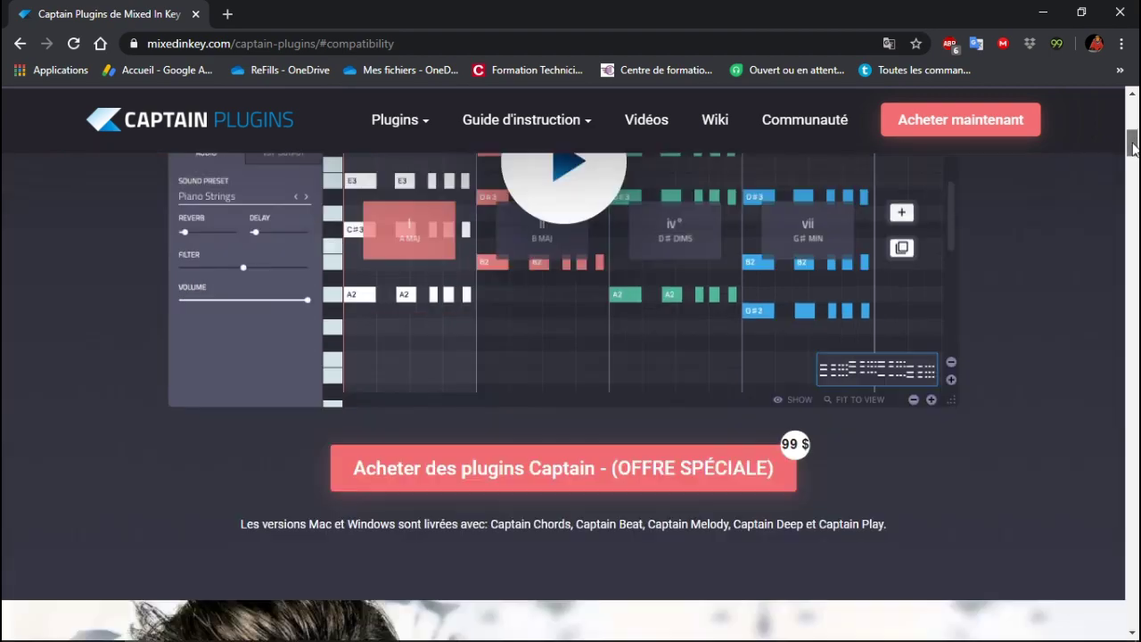
scroll(570, 397, down, 10)
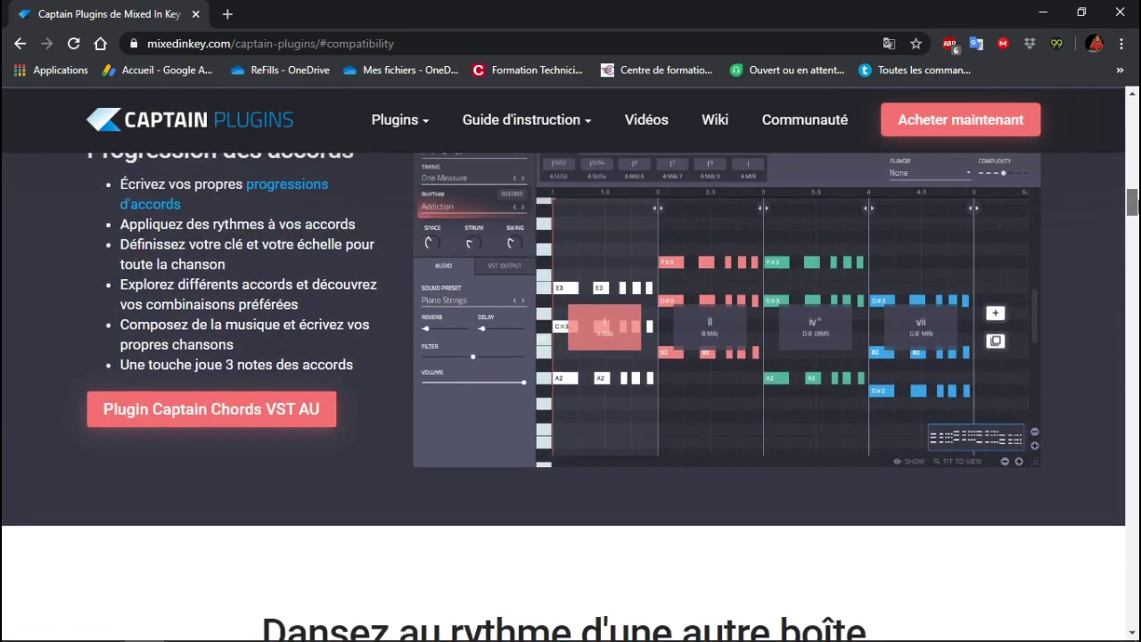
scroll(571, 396, down, 1)
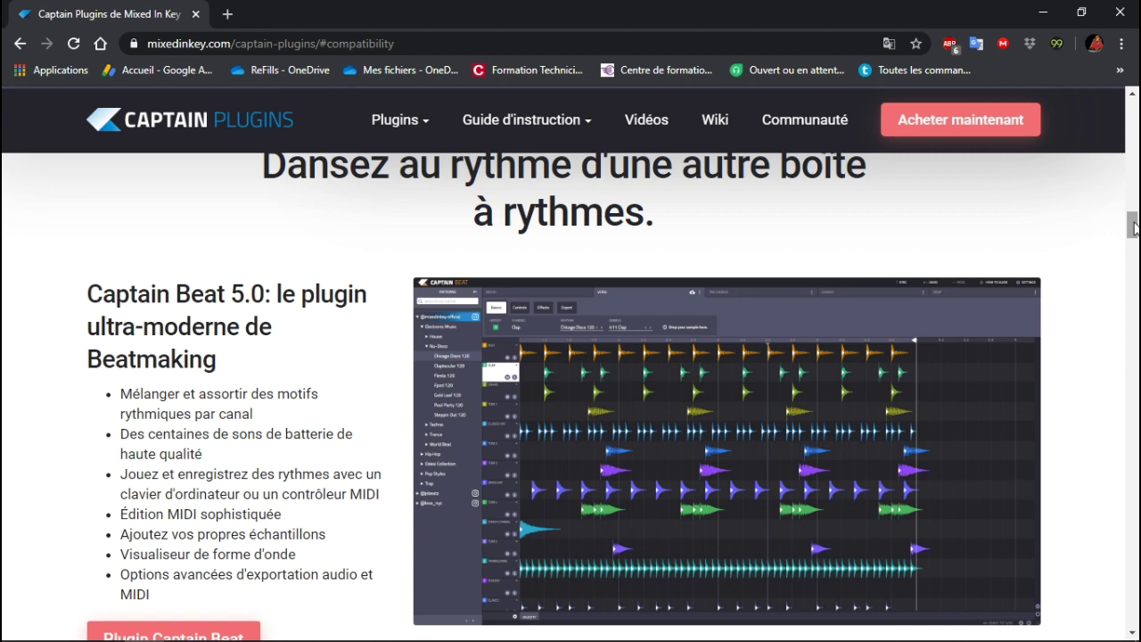
drag(1133, 227, 1133, 253)
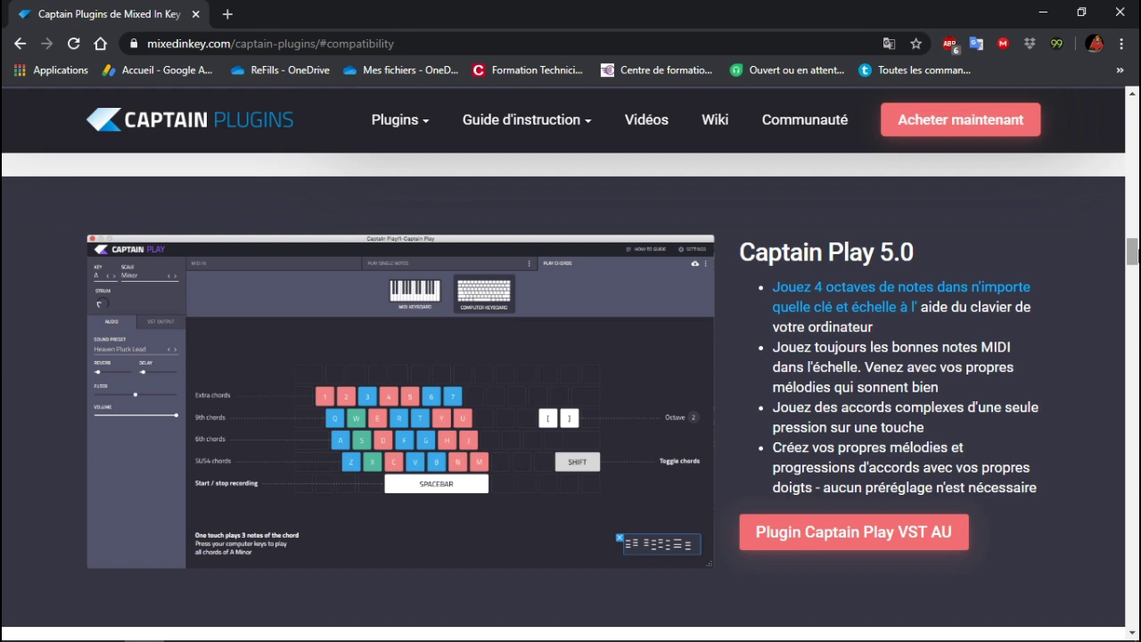
drag(1132, 256, 1134, 279)
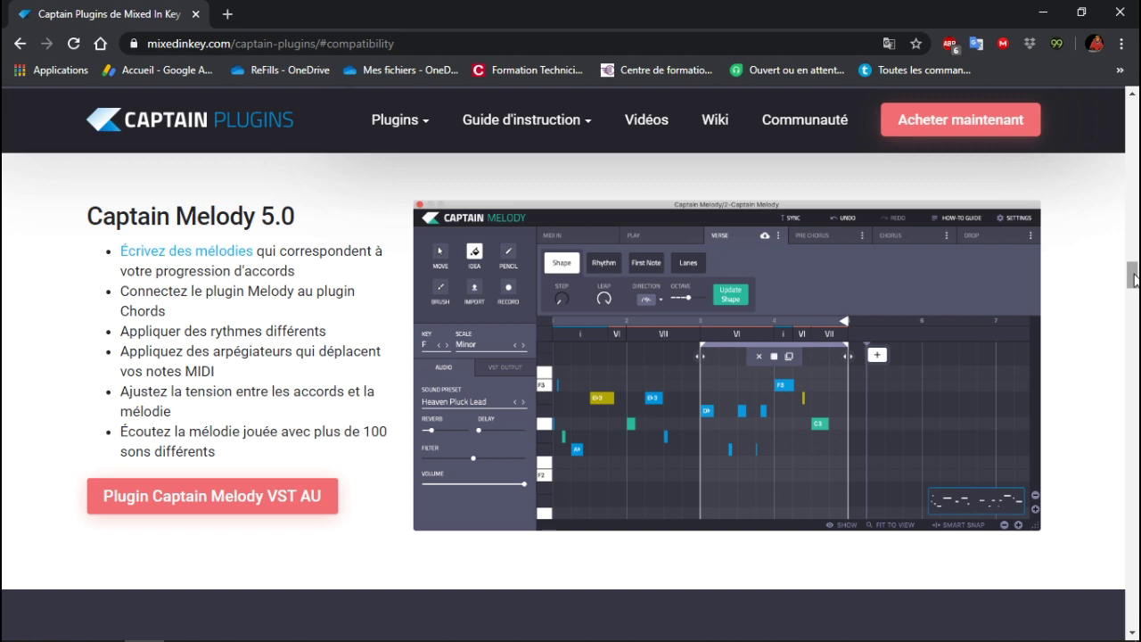
drag(1134, 278, 1133, 300)
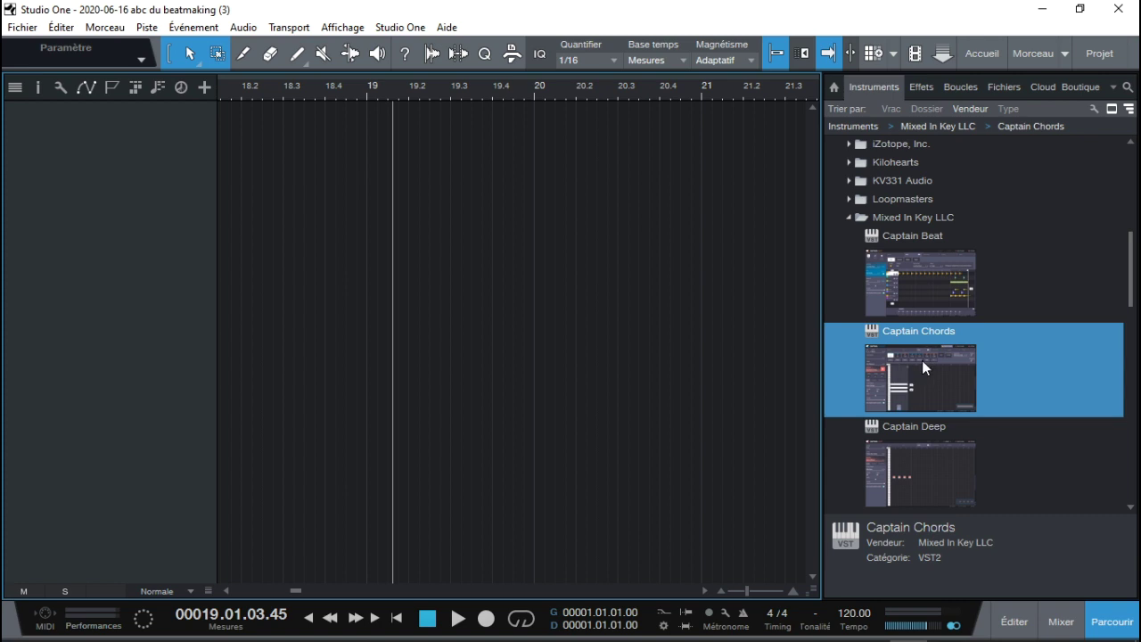
In Studio One, load Captain Chords on a new instrument track and lower the track's volume to about -12.6
drag(922, 360, 391, 223)
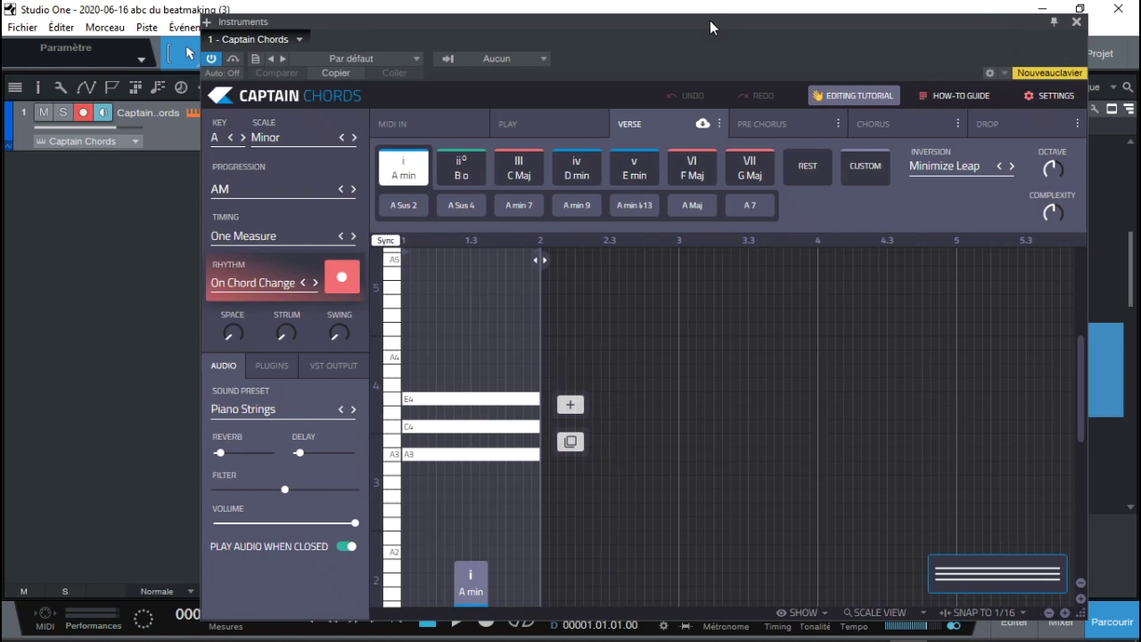
drag(710, 19, 717, 8)
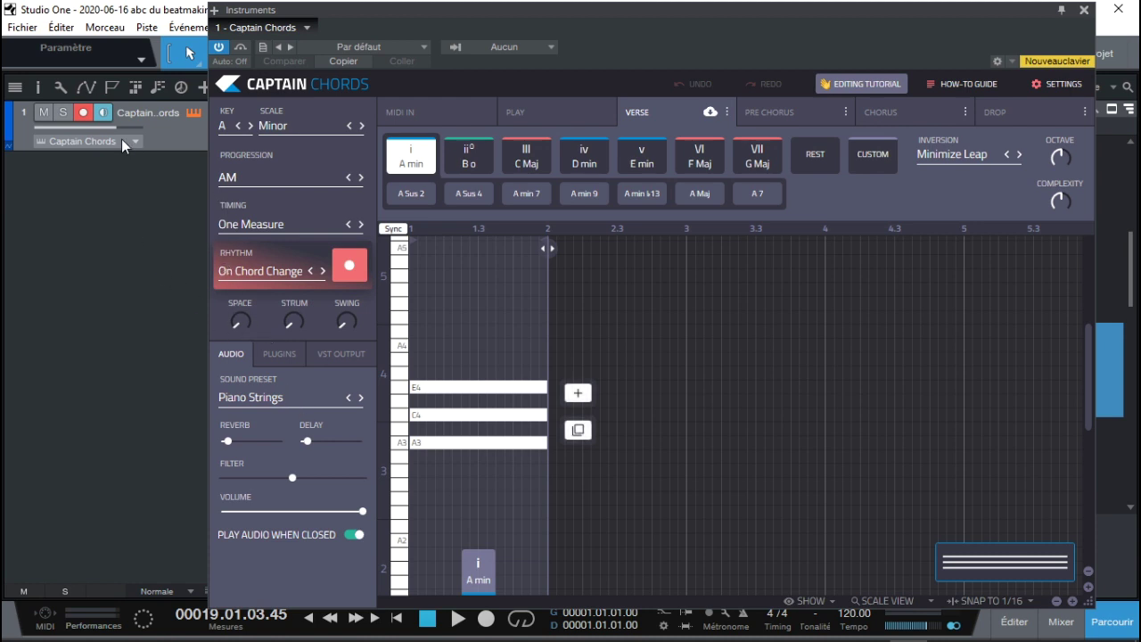
drag(114, 129, 83, 128)
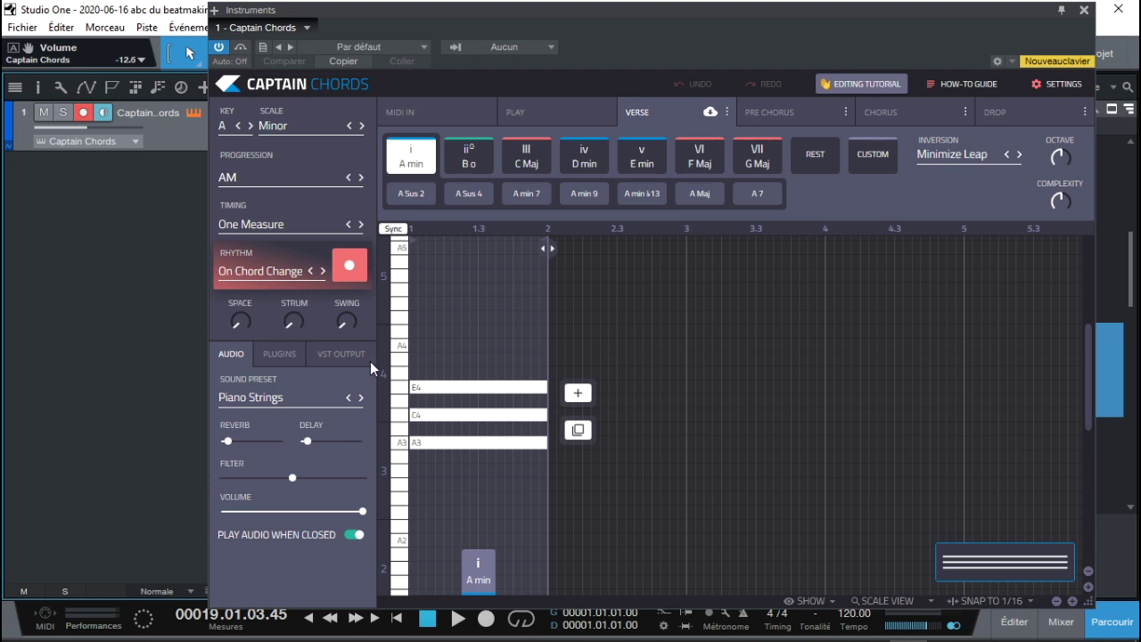
drag(603, 18, 547, 14)
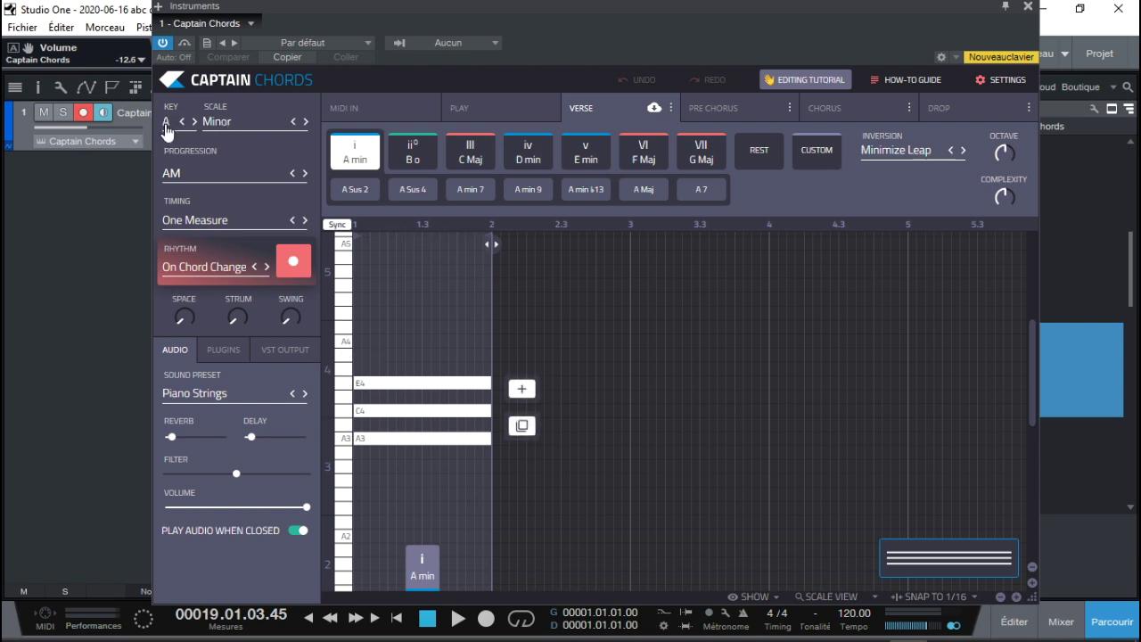
Look through the list of preset chord progressions in Captain Chords and close it
click(227, 177)
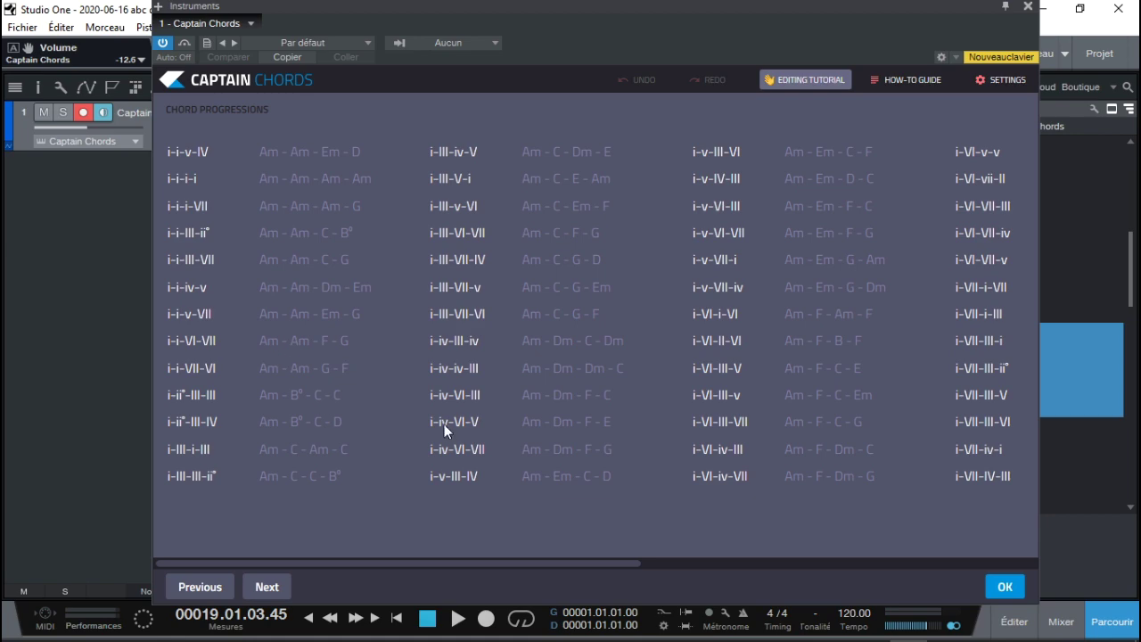
drag(591, 565, 493, 535)
click(1000, 588)
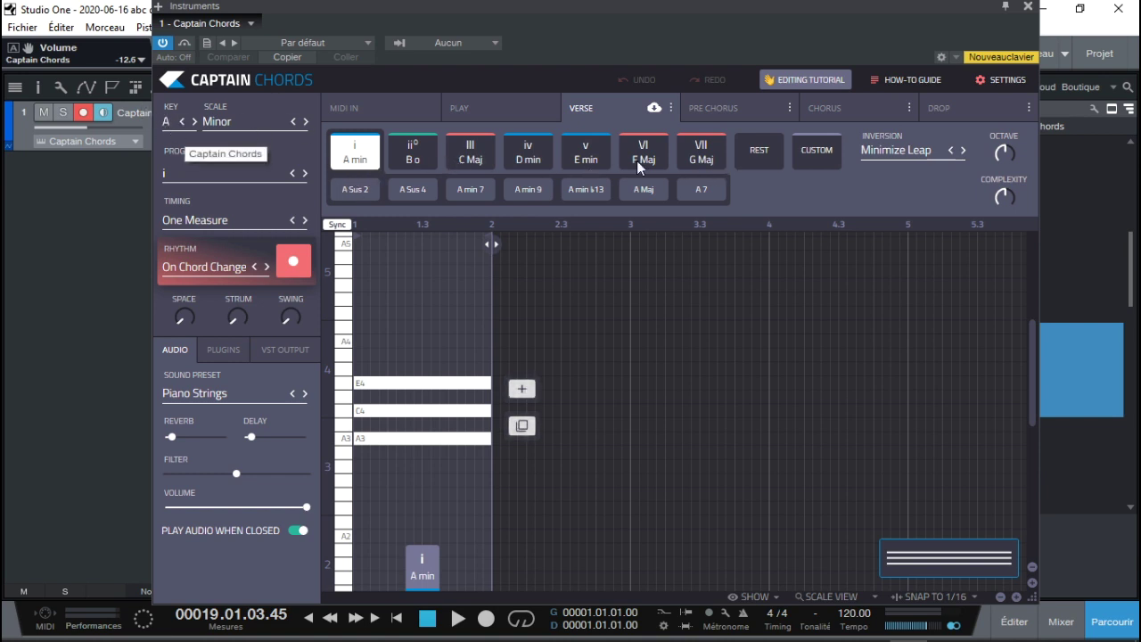
Audition the A min, C Maj, D min, E min, F Maj and G Maj chords in the first measure
click(356, 164)
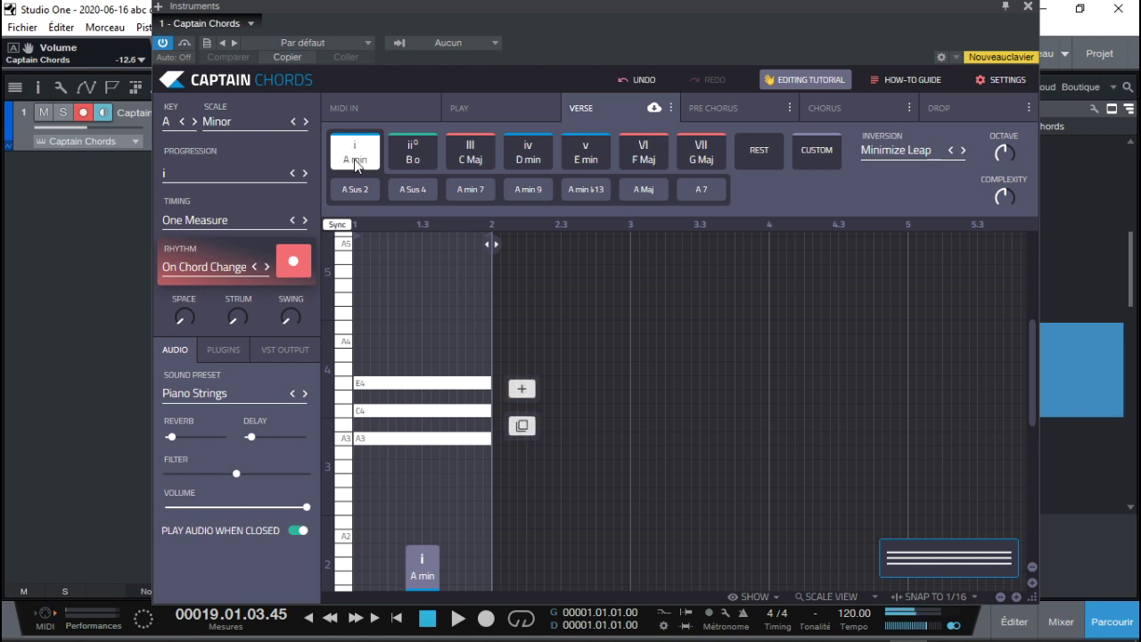
click(463, 152)
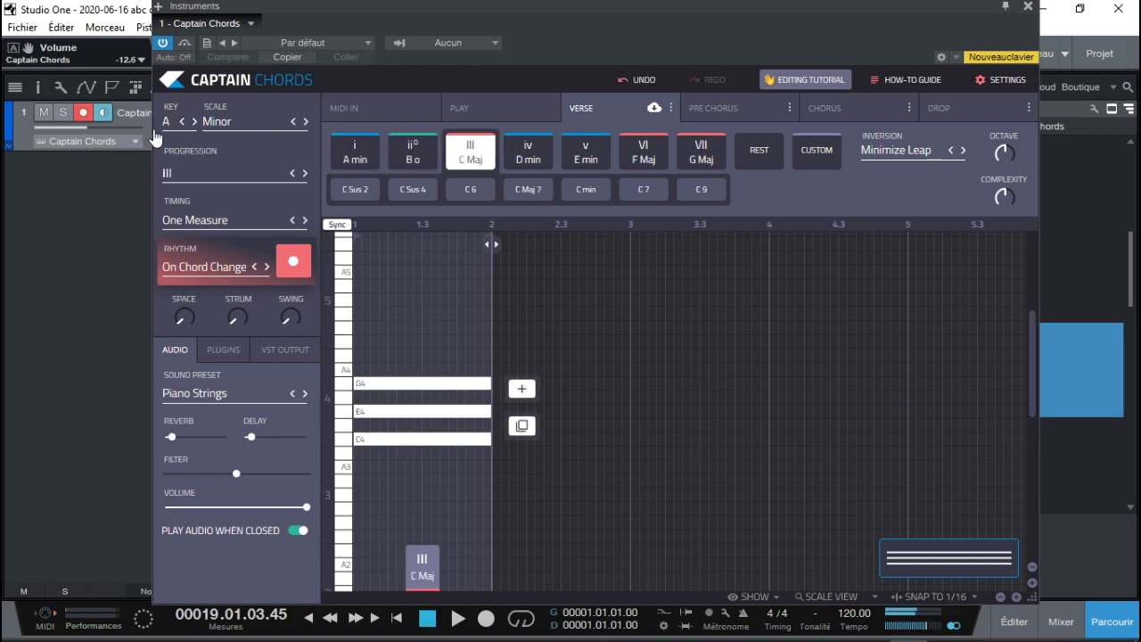
click(526, 150)
click(571, 154)
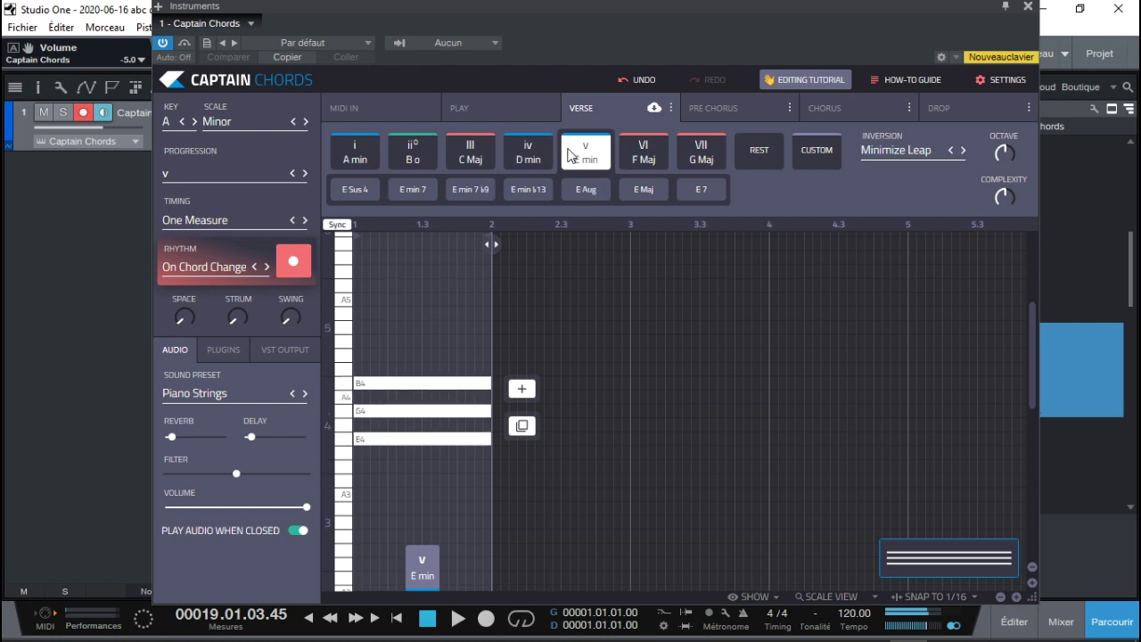
click(643, 153)
click(713, 157)
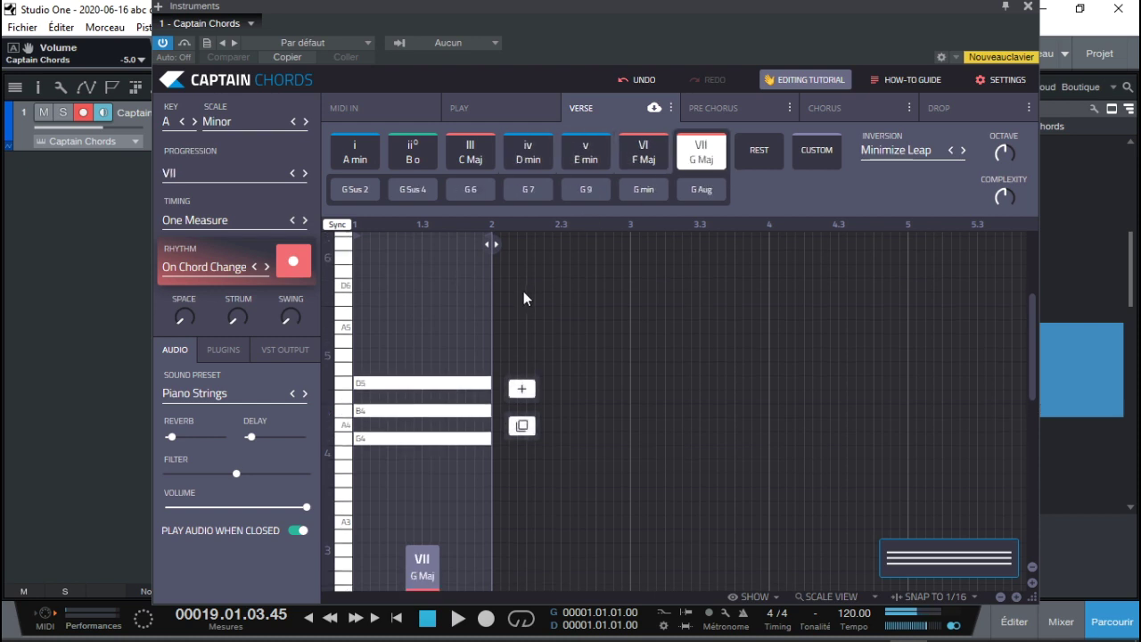
Set the progression's first two measures to A min and C Maj, and play them back
click(368, 153)
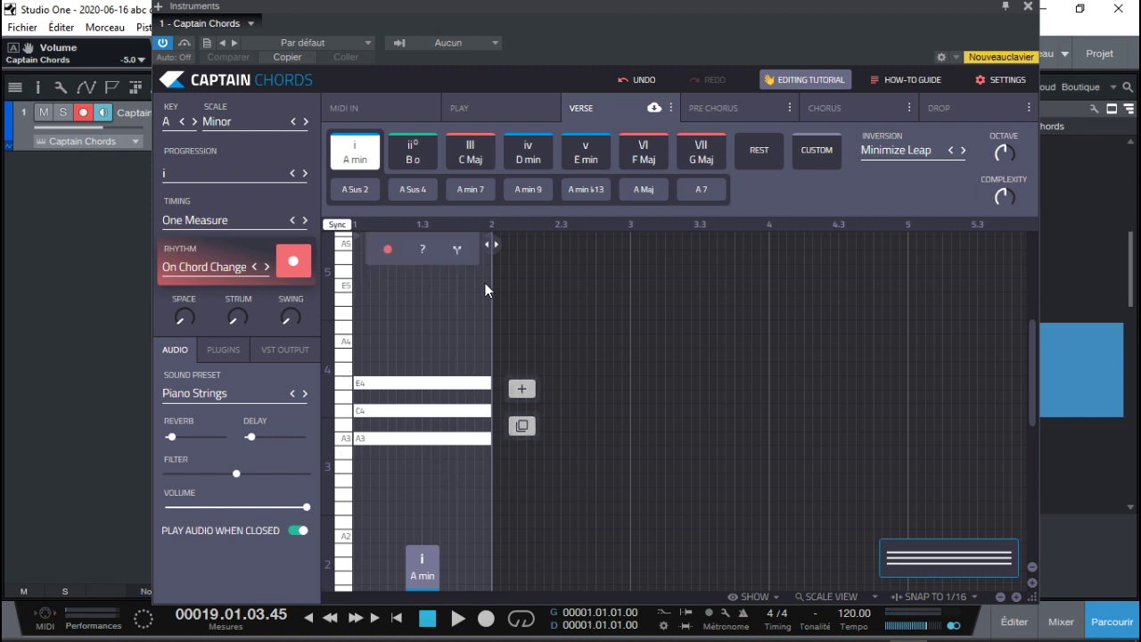
click(522, 388)
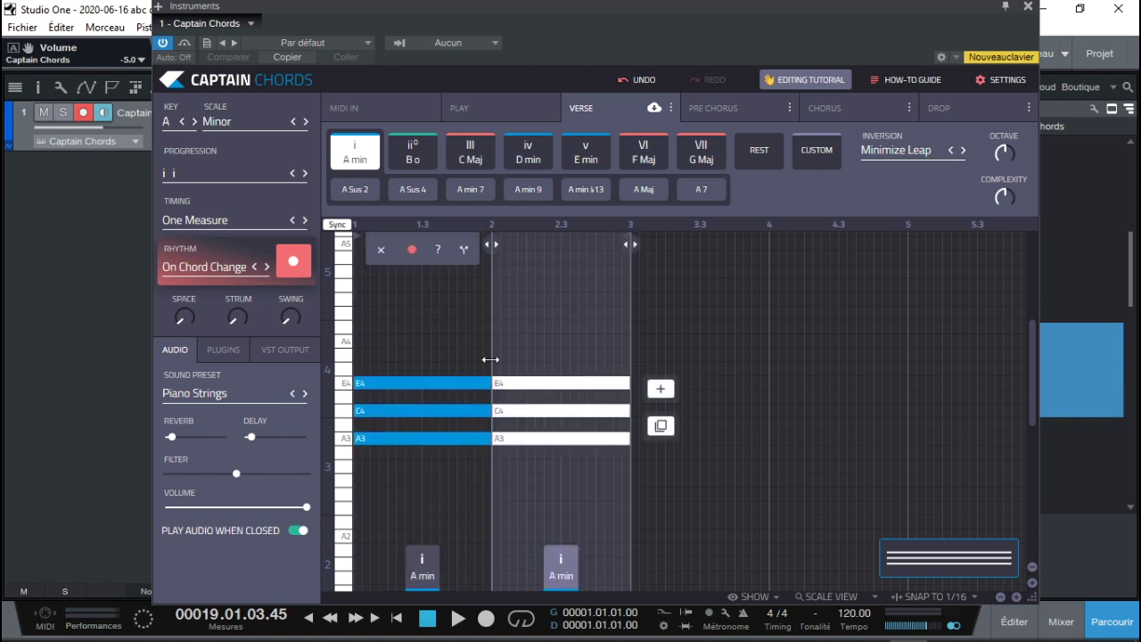
click(419, 153)
click(488, 158)
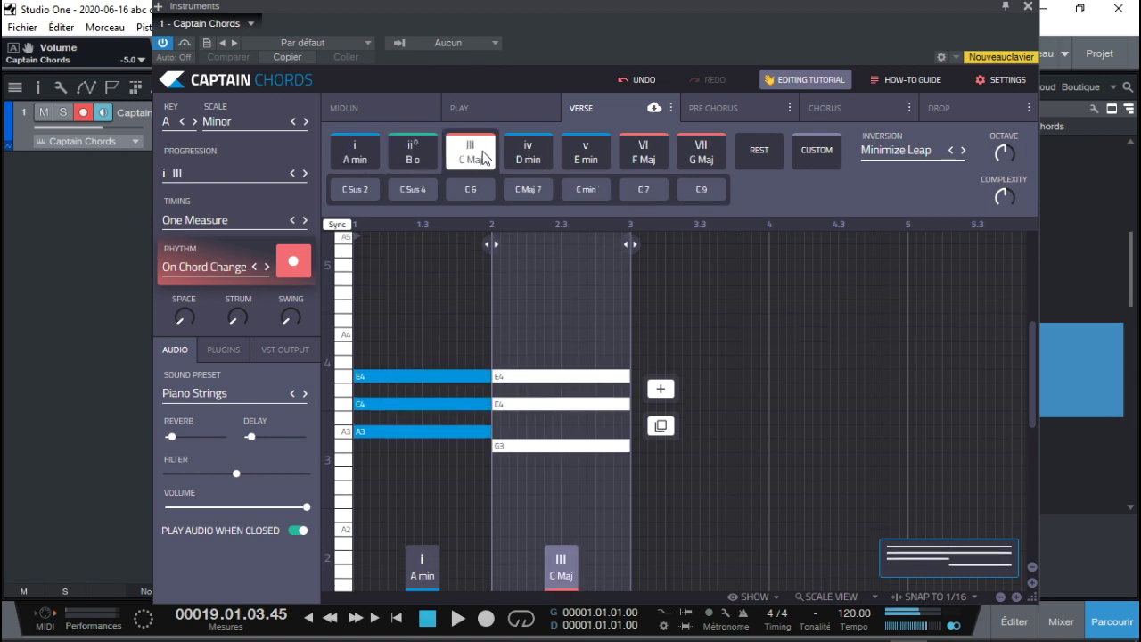
key(space)
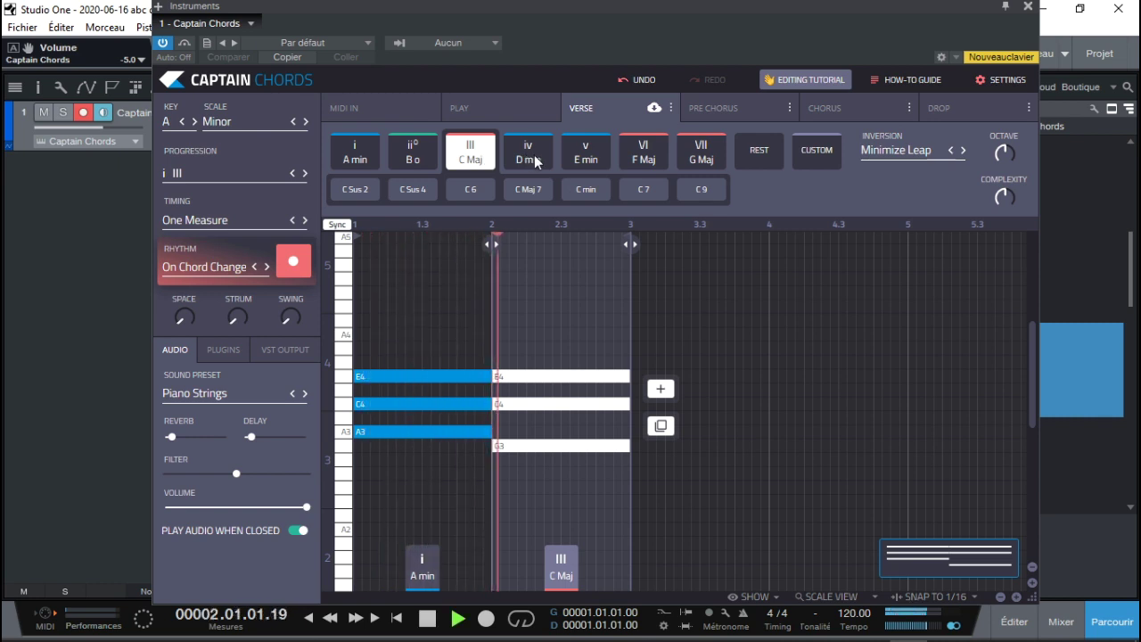
key(space)
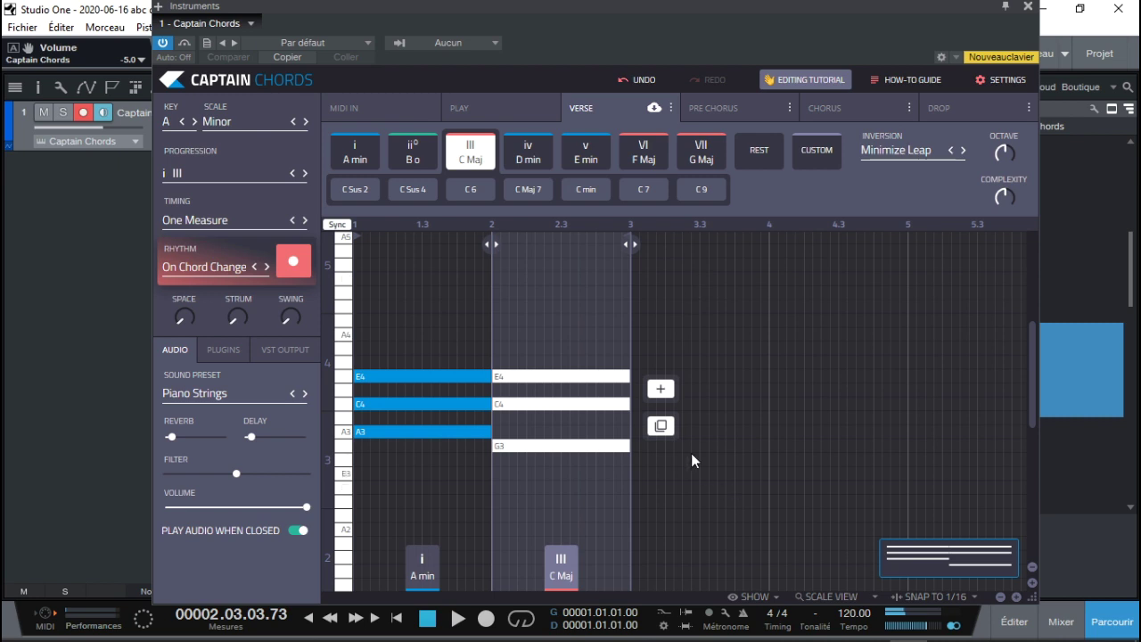
Add a third measure to the progression, try D min and E min, and set its chord to G Maj
click(662, 387)
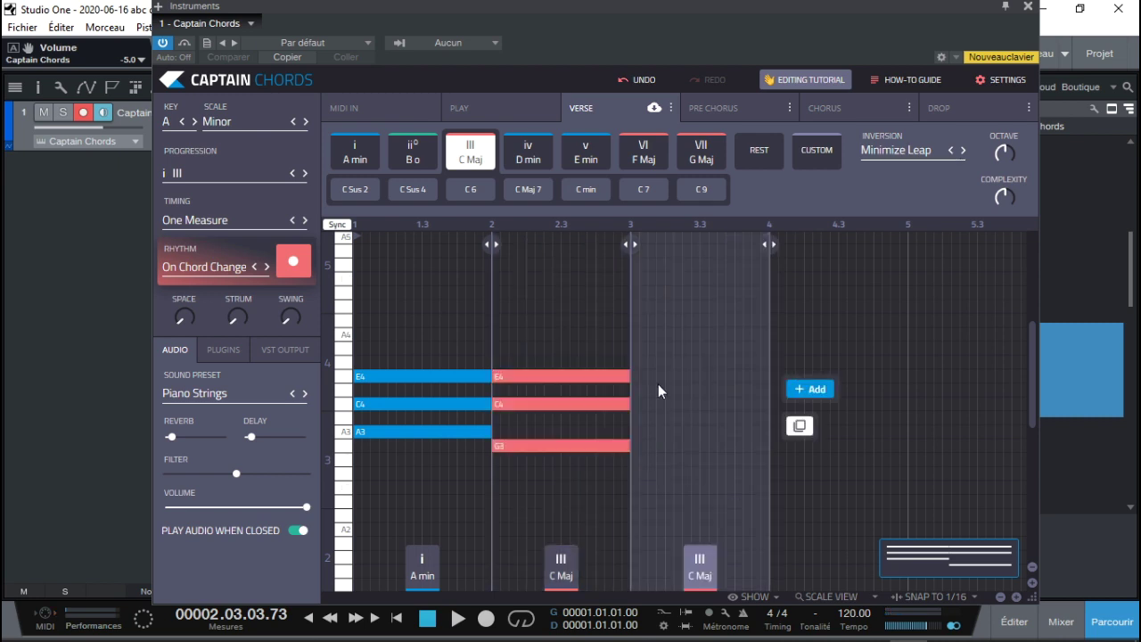
click(510, 150)
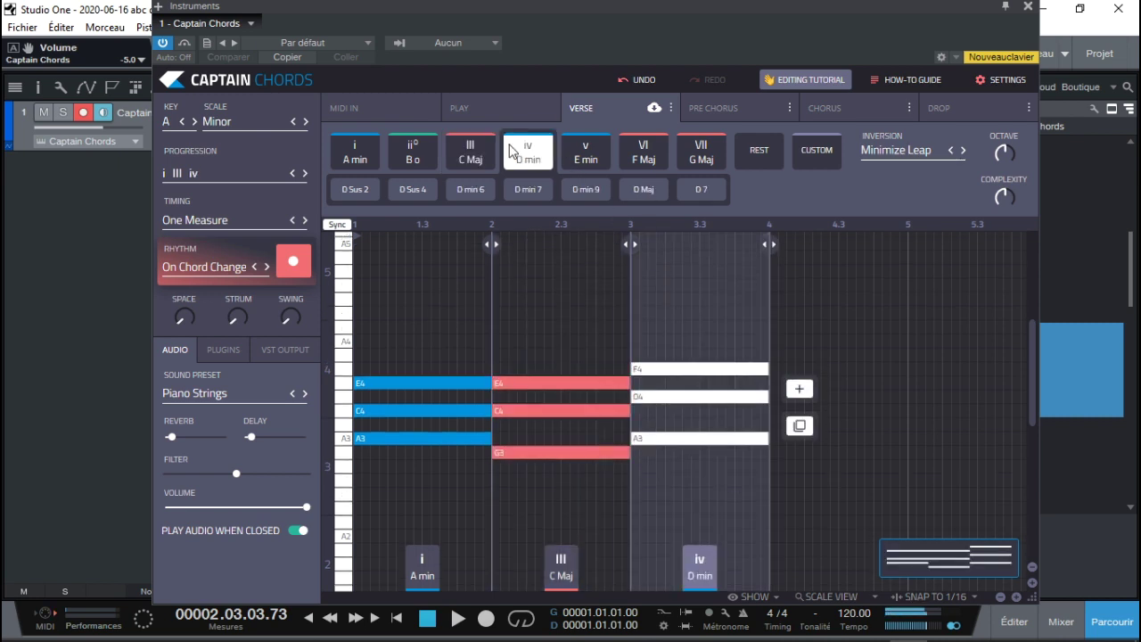
click(584, 158)
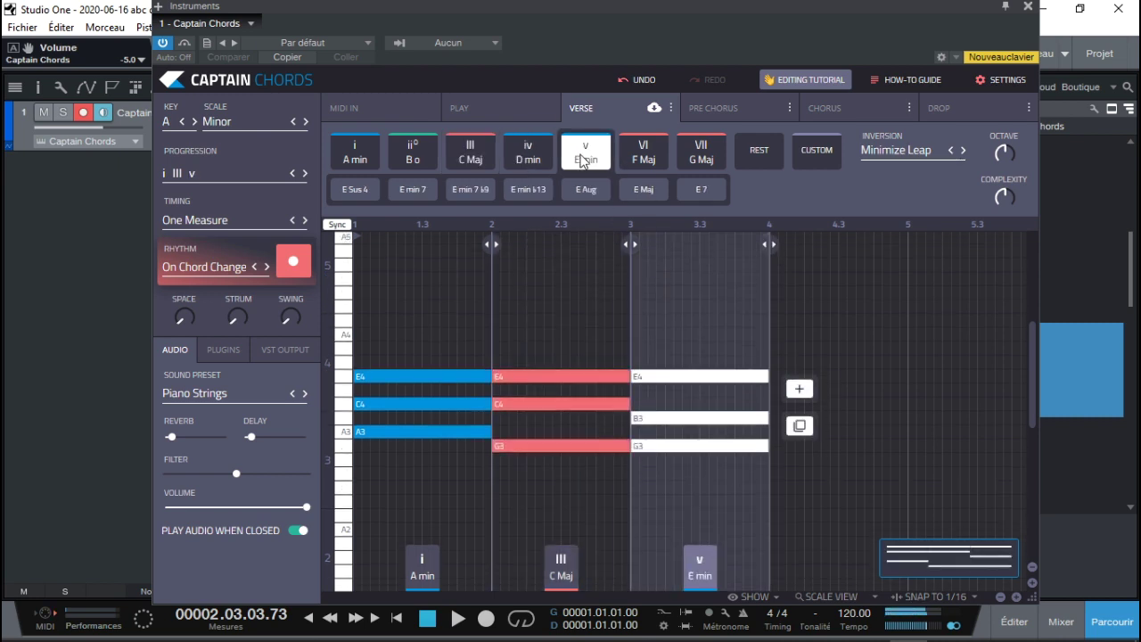
click(635, 160)
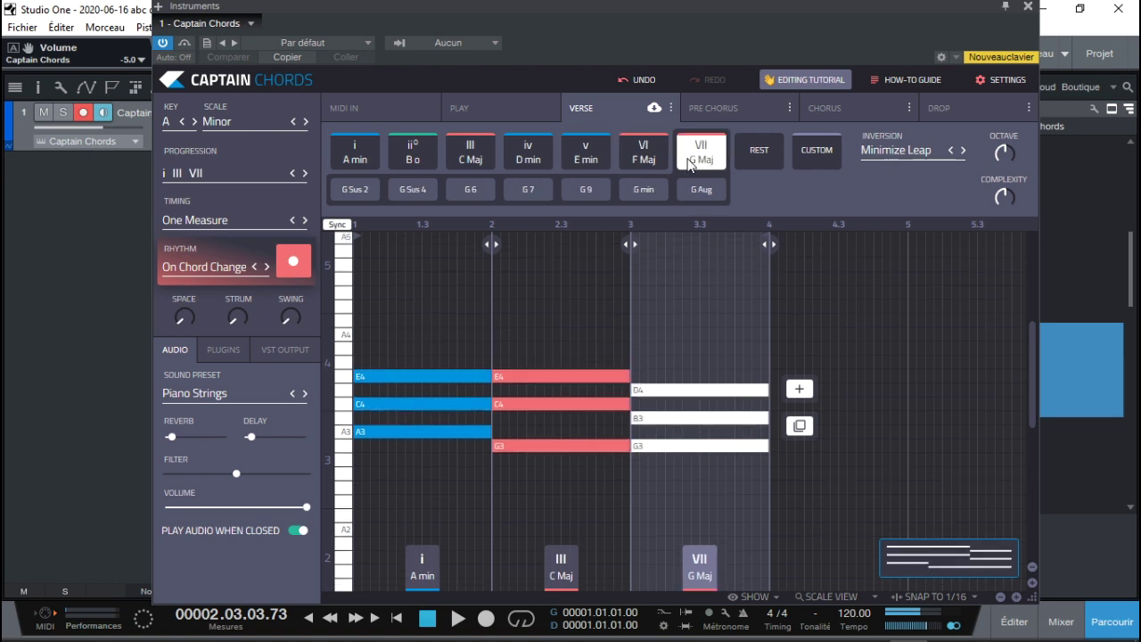
Audition the G min, G 7, G Sus 4 and G Sus 2 variations on the third chord and return it to G Maj
click(646, 189)
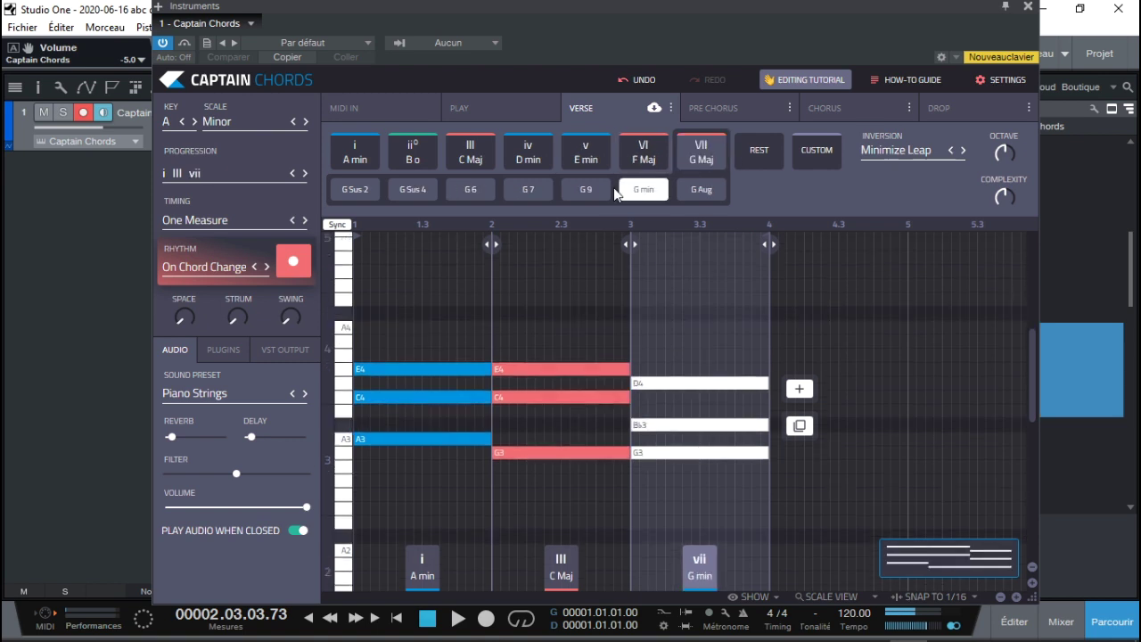
click(604, 192)
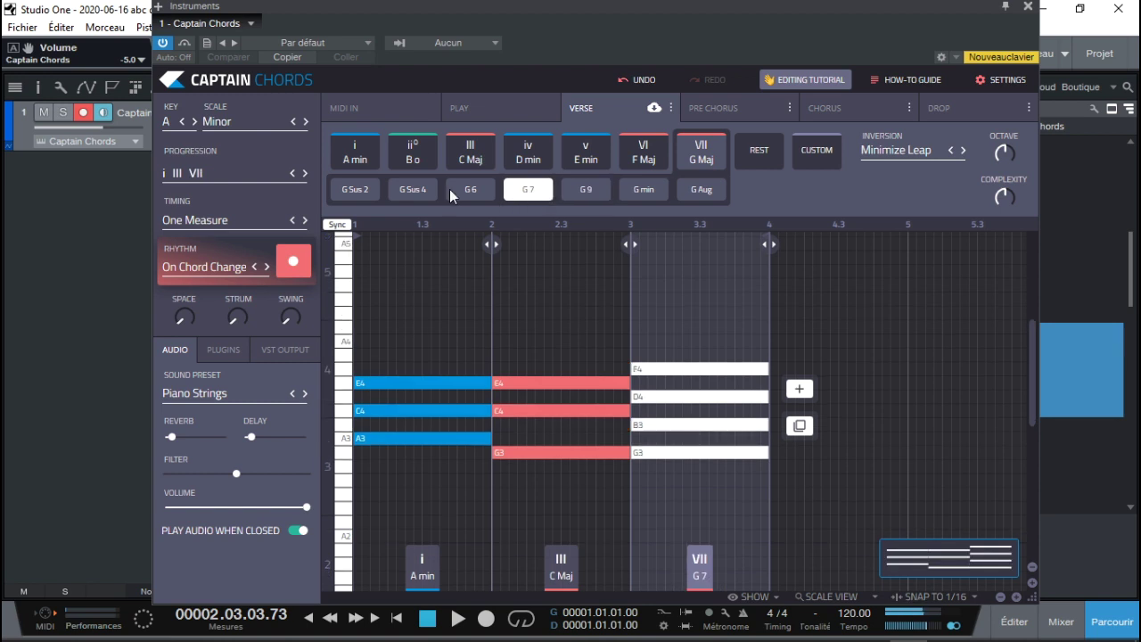
click(416, 191)
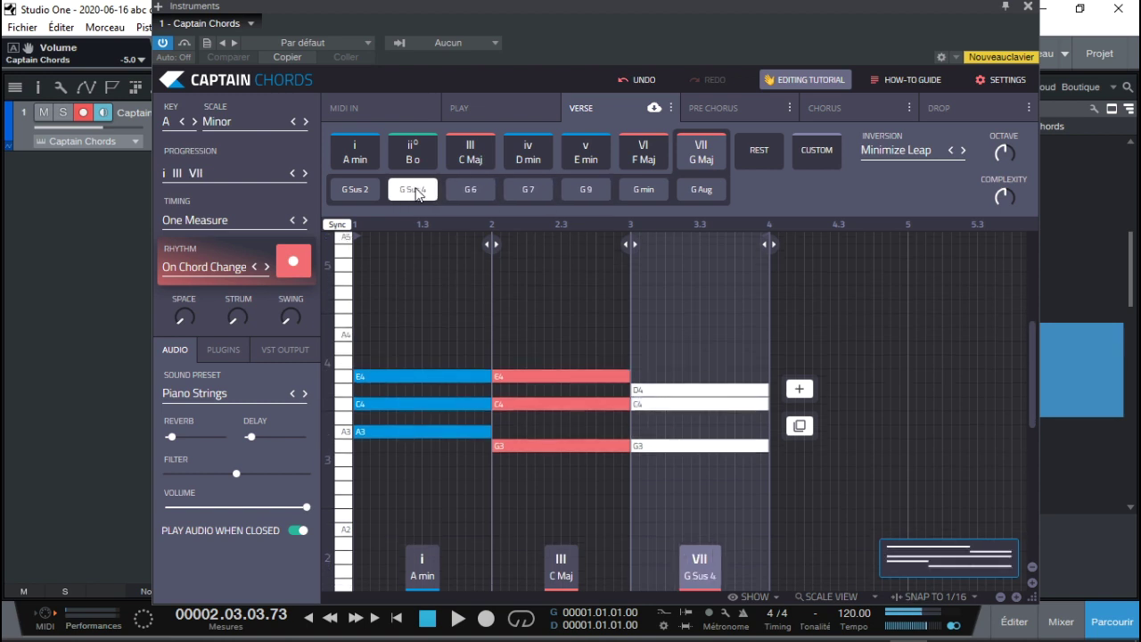
click(342, 192)
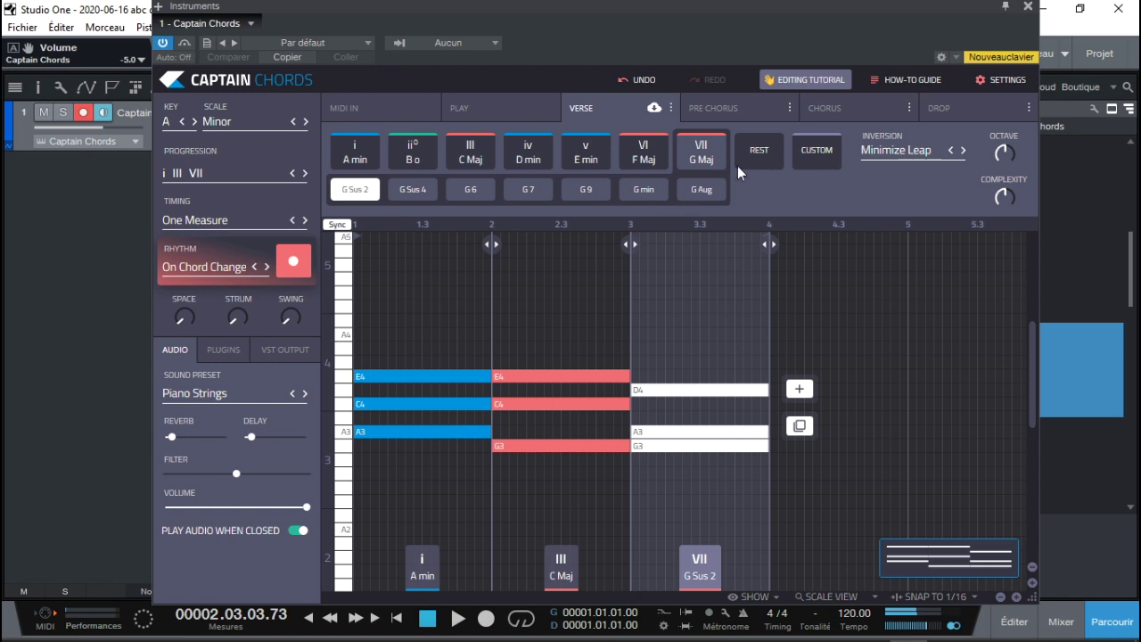
click(703, 158)
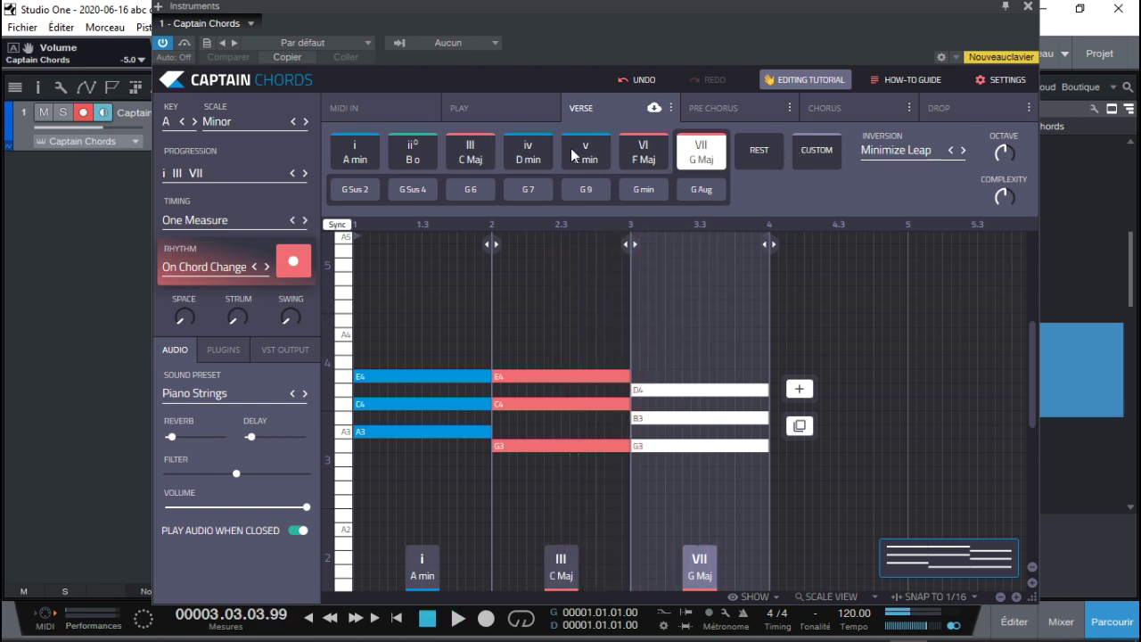
Add a fourth measure with an E min chord and play back the progression
click(799, 389)
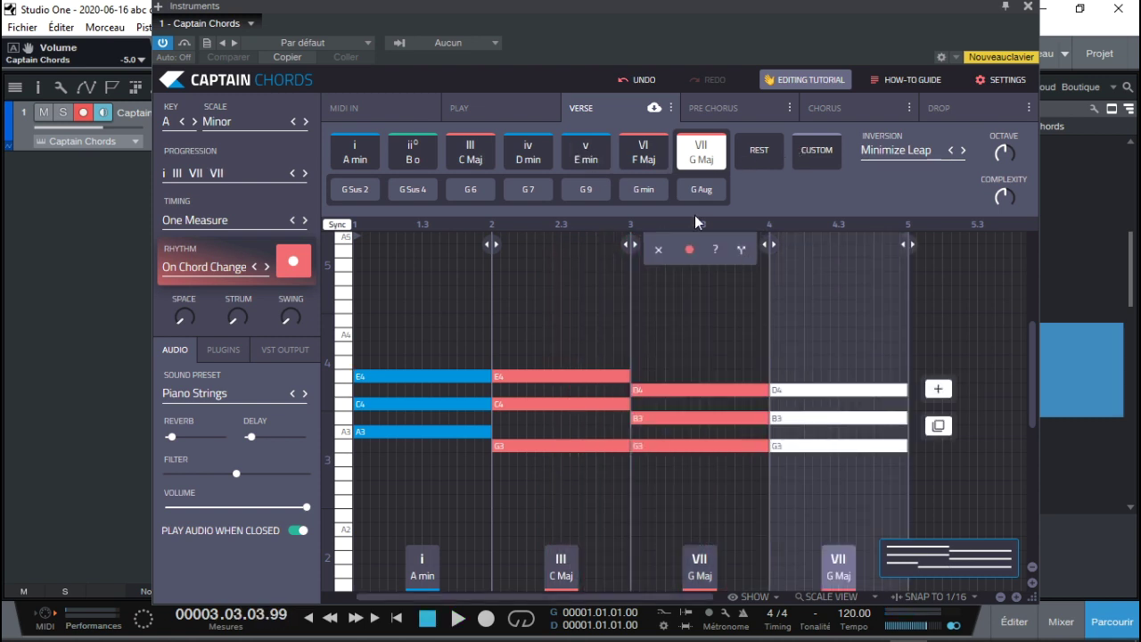
click(586, 151)
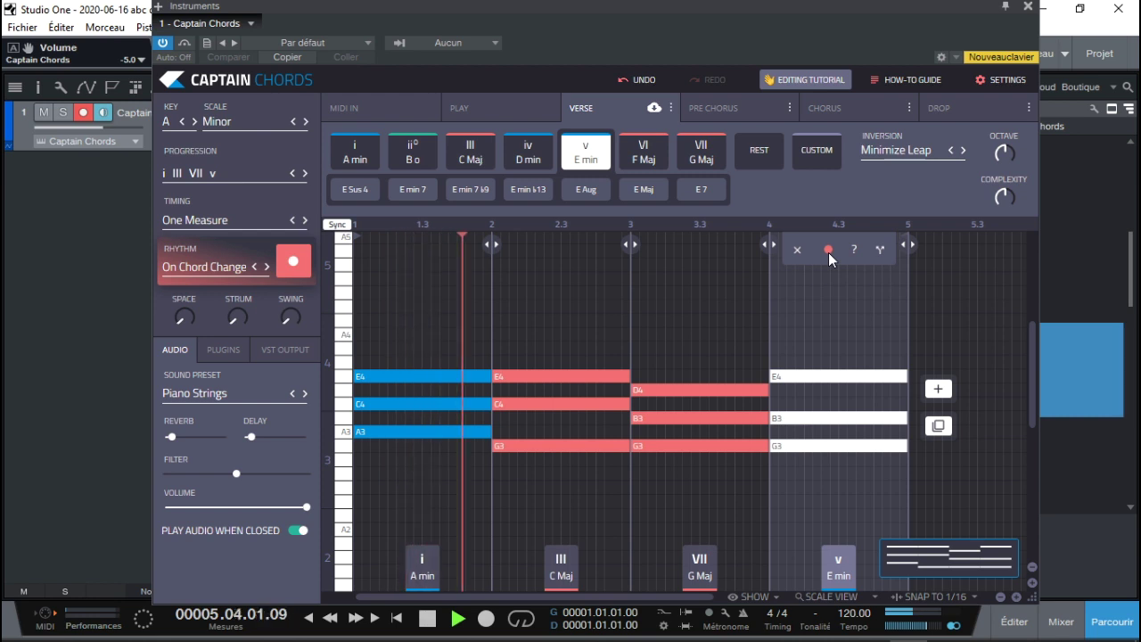
key(space)
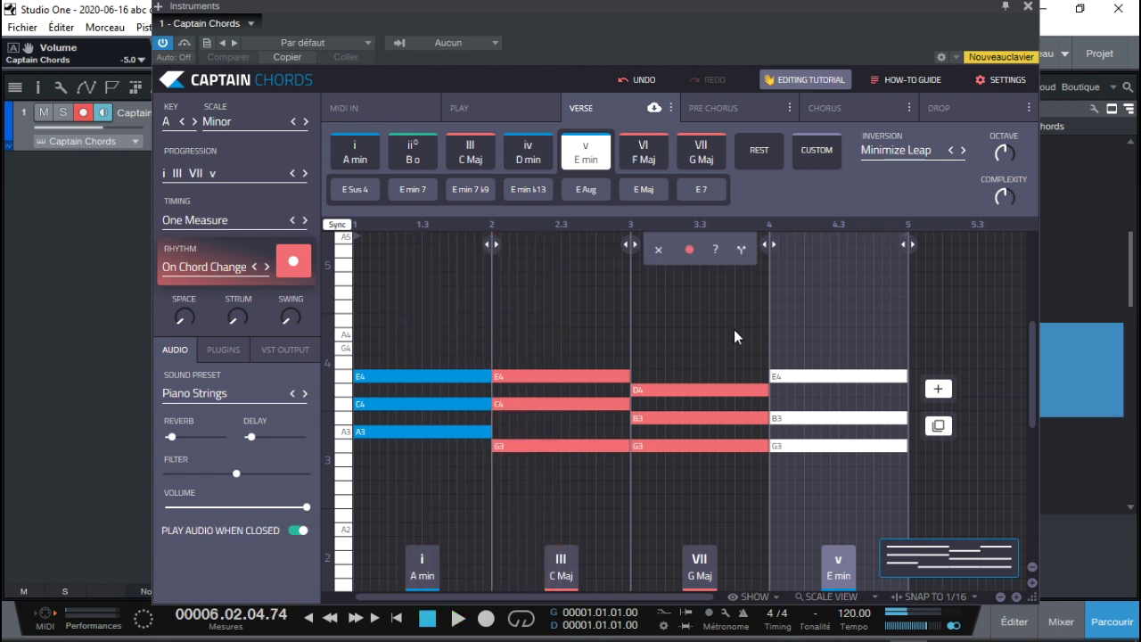
mouse_move(829, 346)
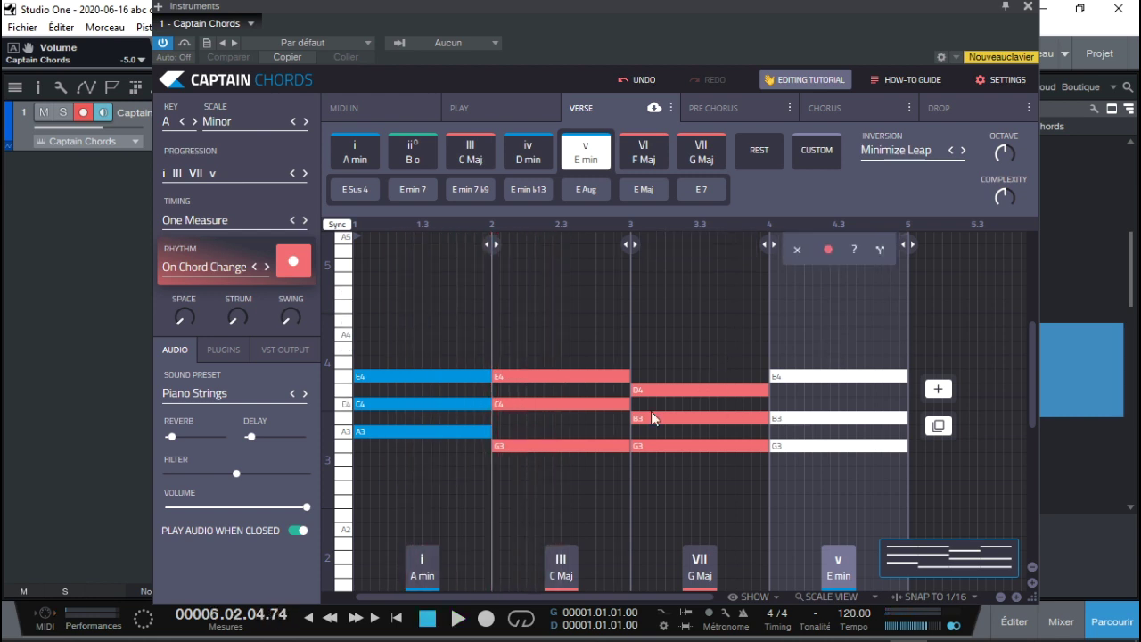
Raise the Complexity of the fourth-measure E min and third-measure G Maj chords from the default to 5
mouse_move(762, 348)
drag(924, 328, 313, 466)
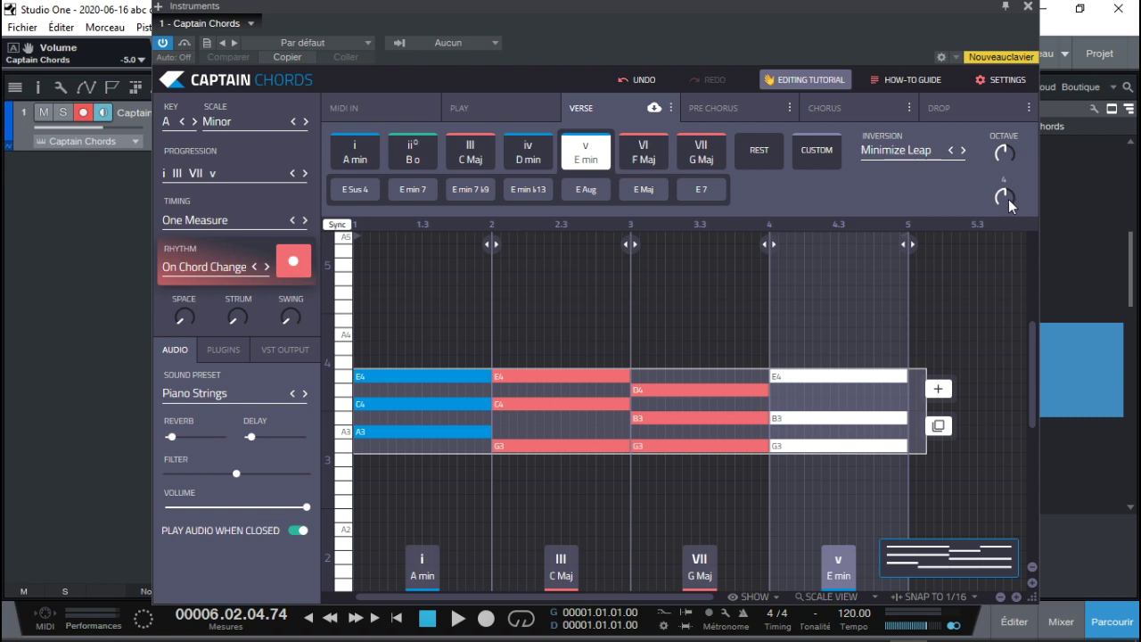
drag(1004, 196, 1005, 188)
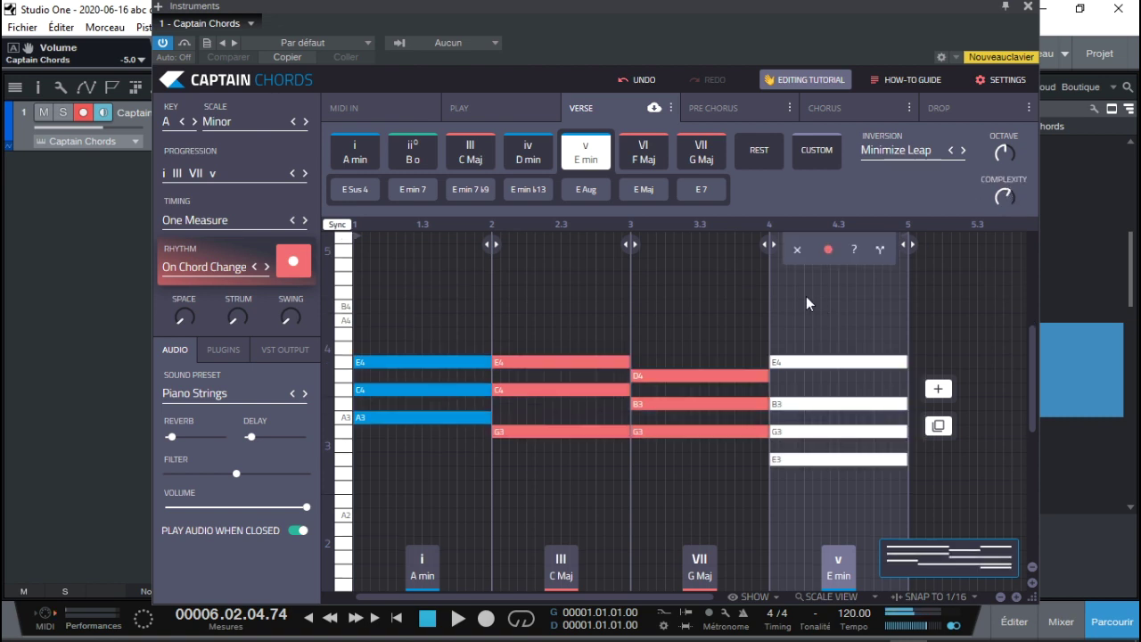
click(686, 441)
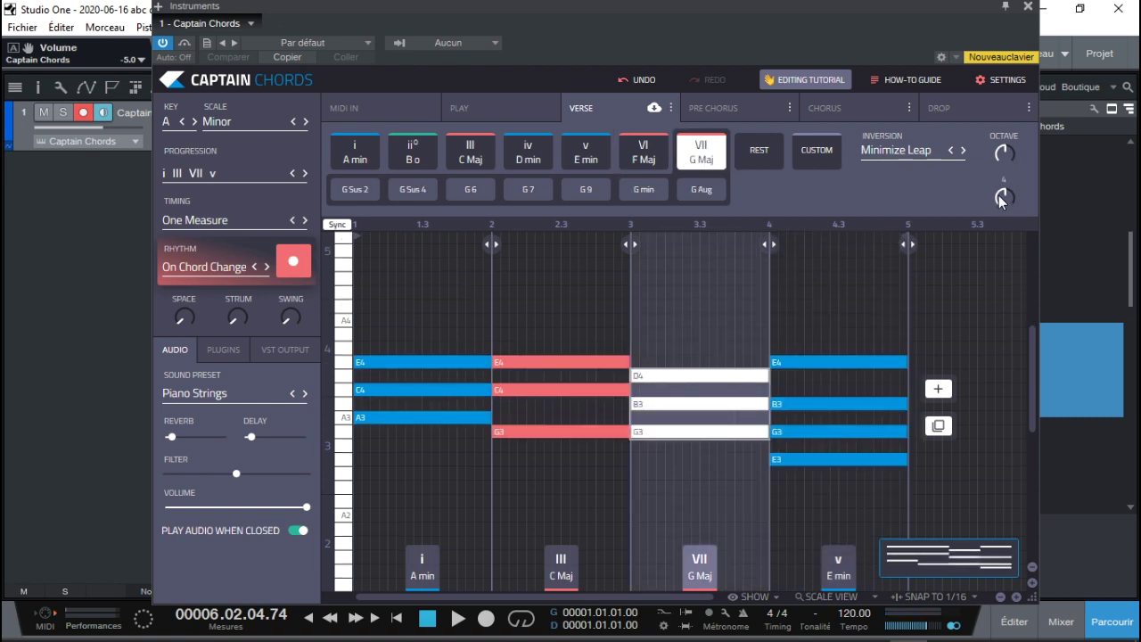
drag(1001, 202, 1002, 191)
Raise the Complexity of the C Maj and A min chords in the first two measures to match the other two
click(597, 355)
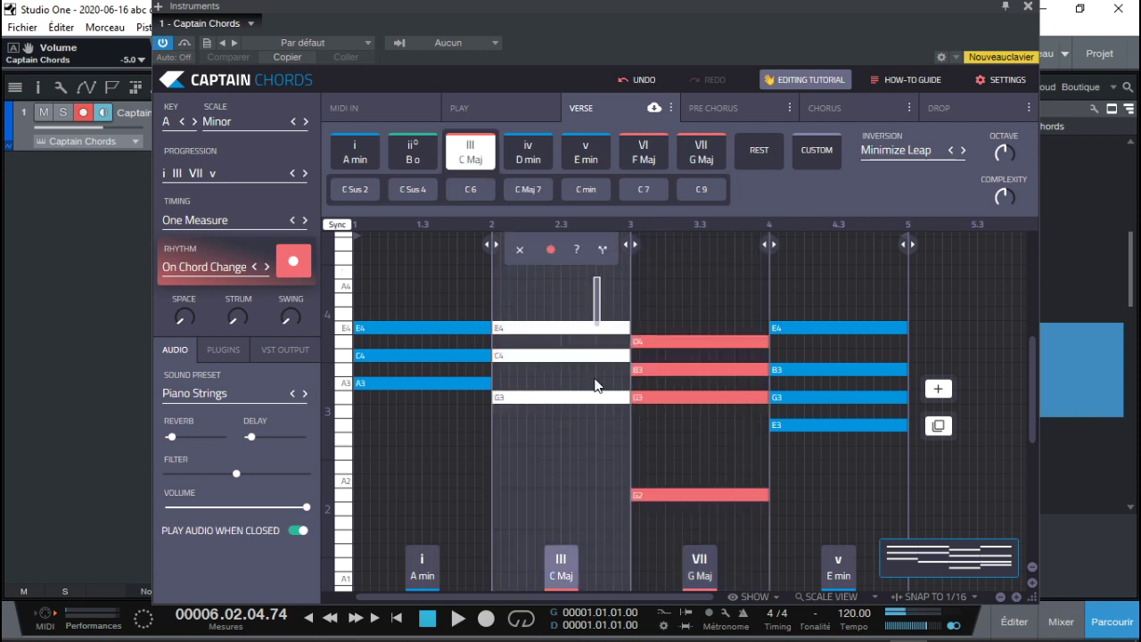
click(587, 446)
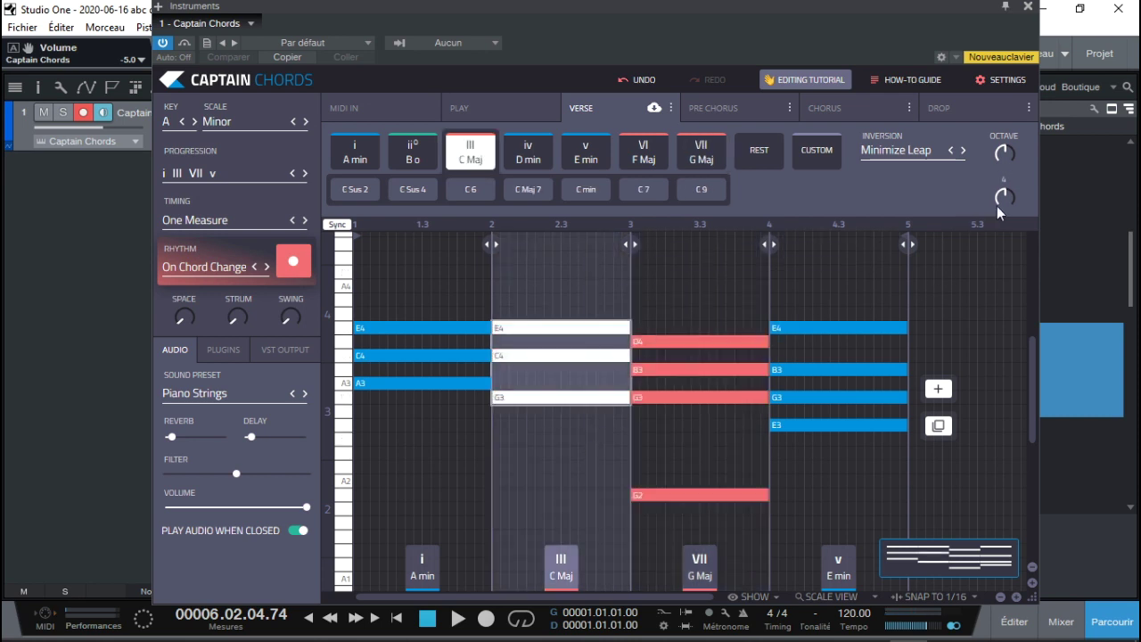
drag(1005, 200, 1005, 189)
mouse_move(422, 387)
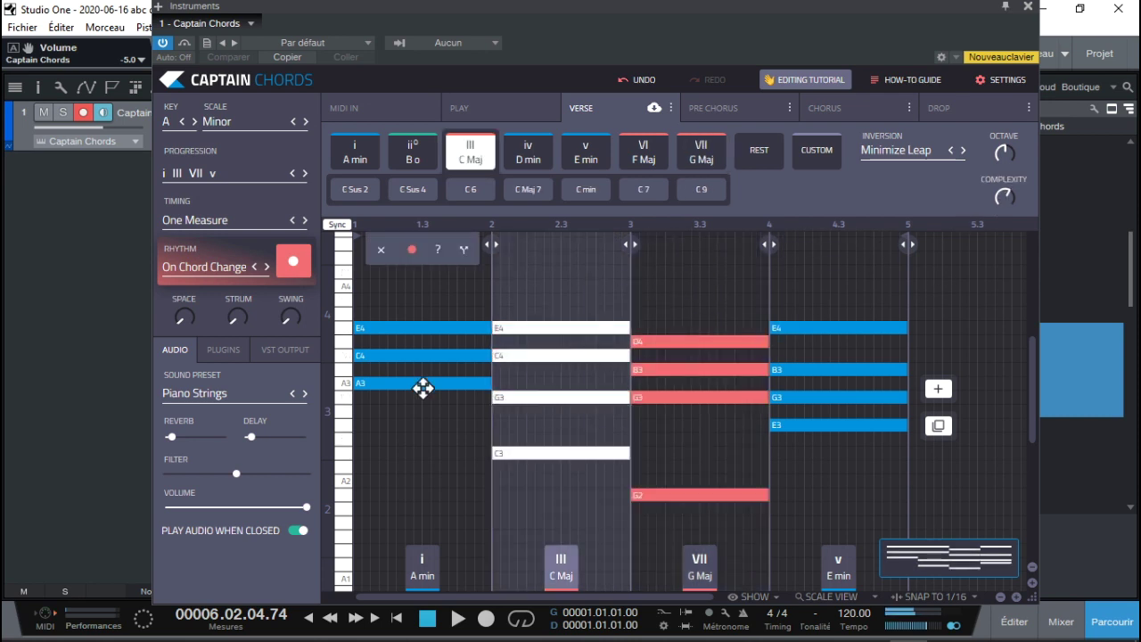
click(415, 417)
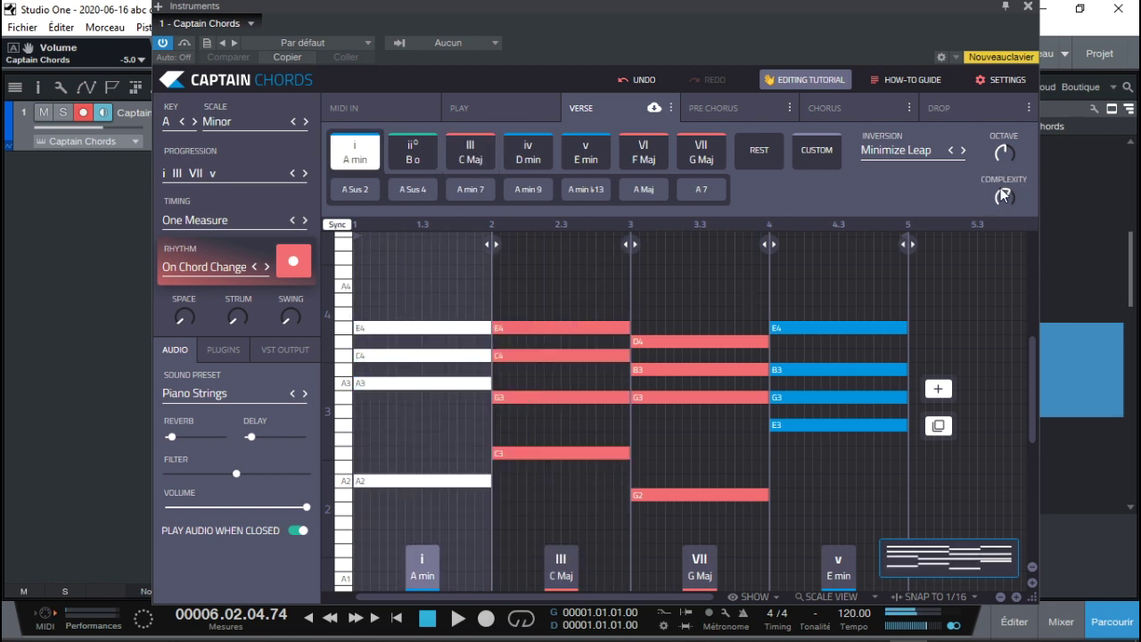
Play back the progression, inspect the E min and G Maj chords, and listen to it again
key(space)
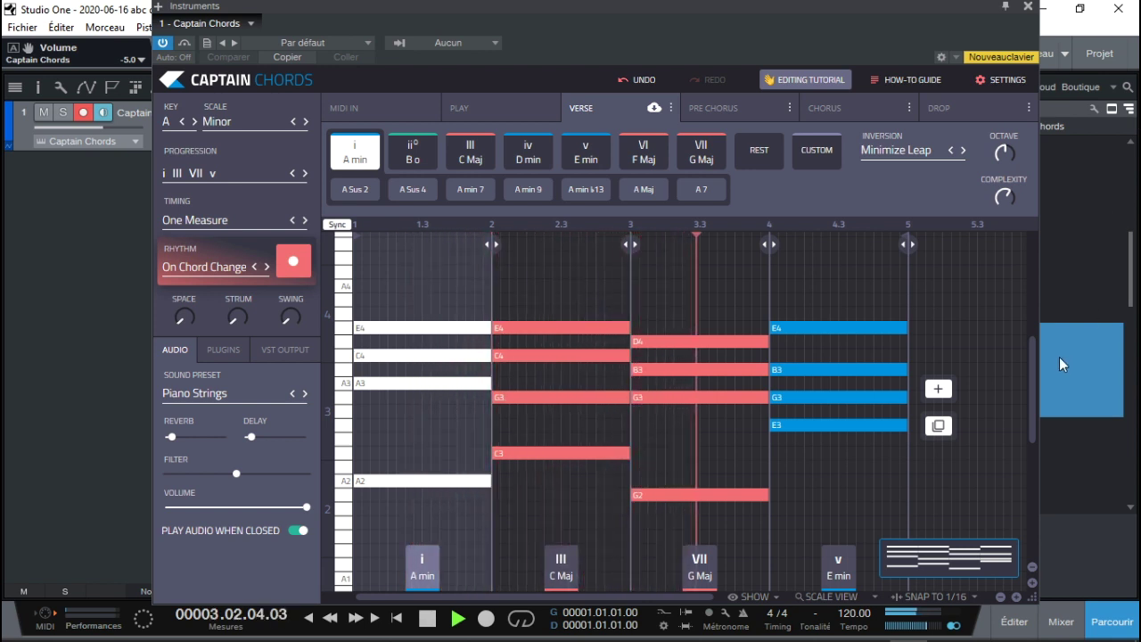
key(space)
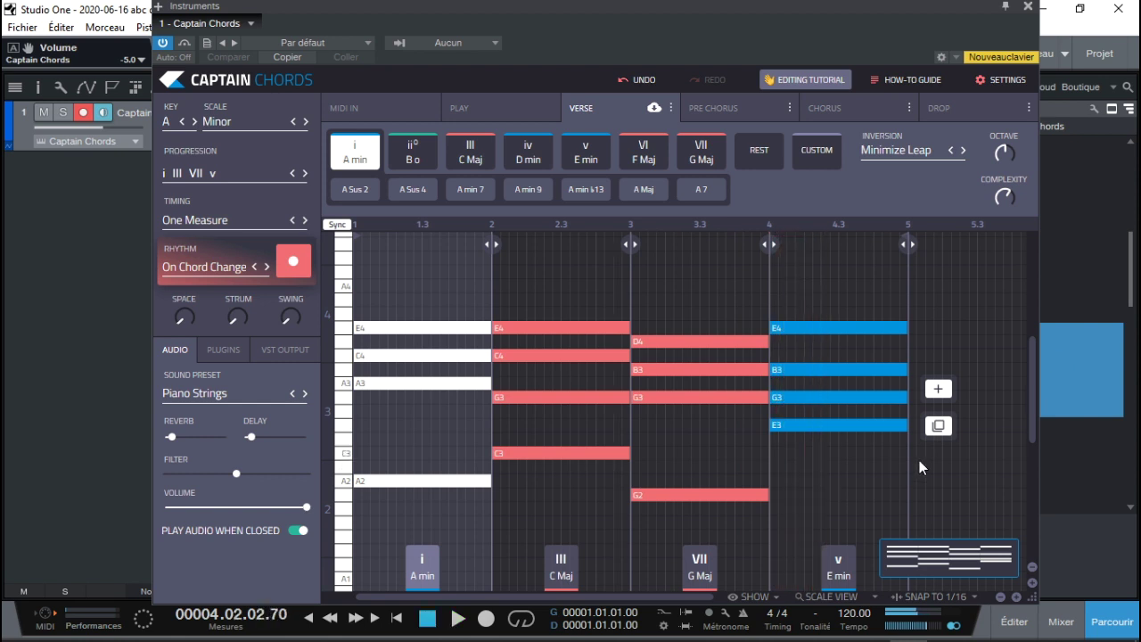
click(870, 334)
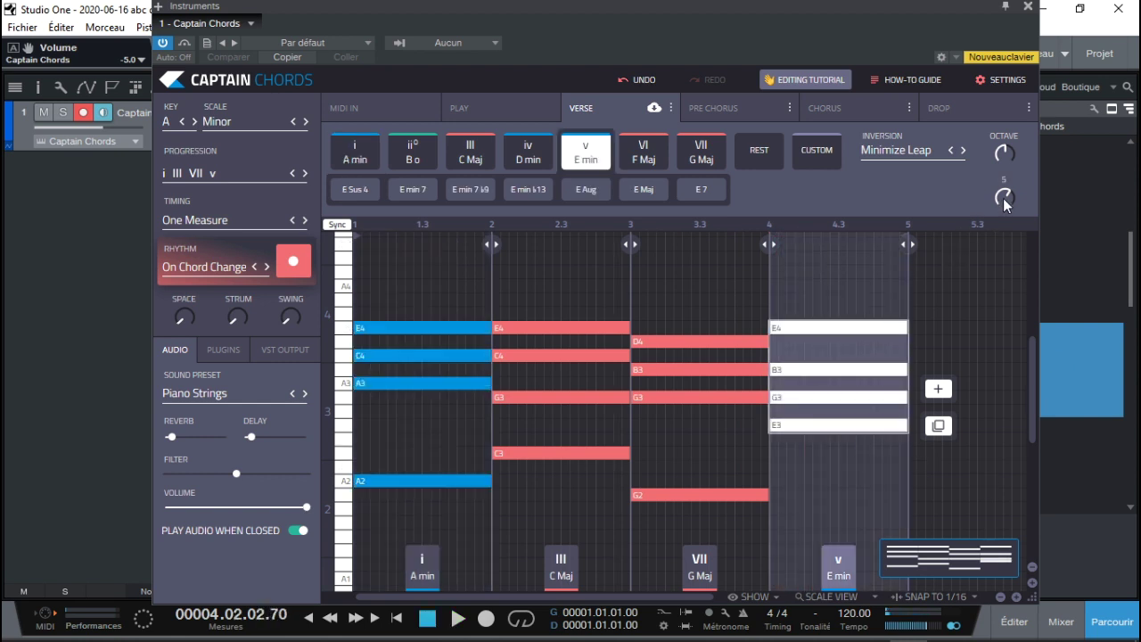
mouse_move(685, 578)
click(679, 490)
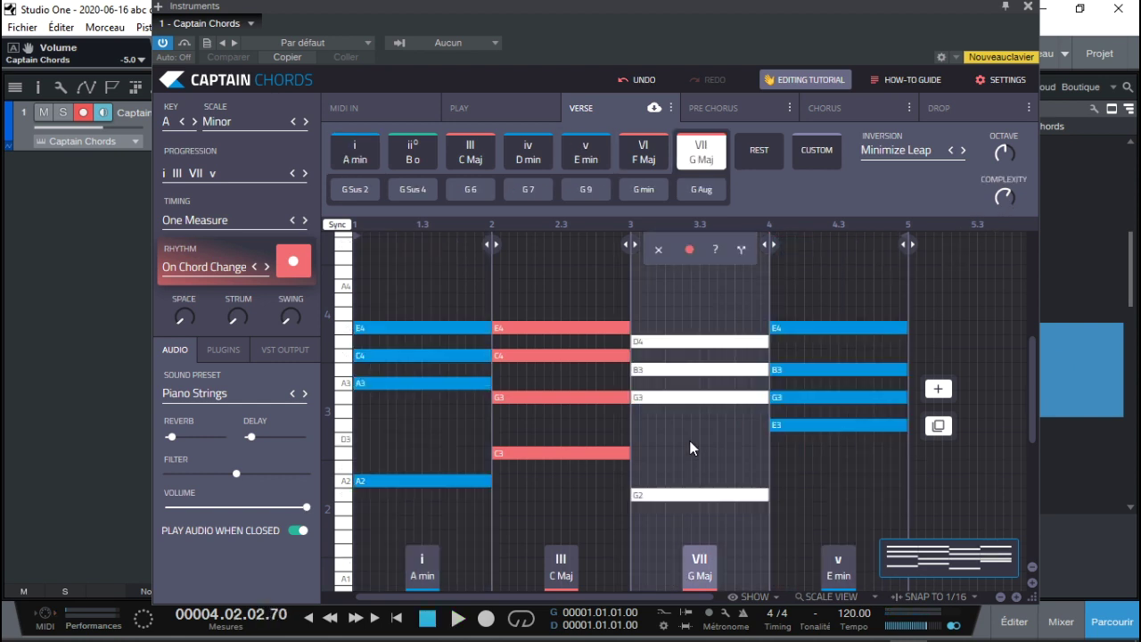
key(space)
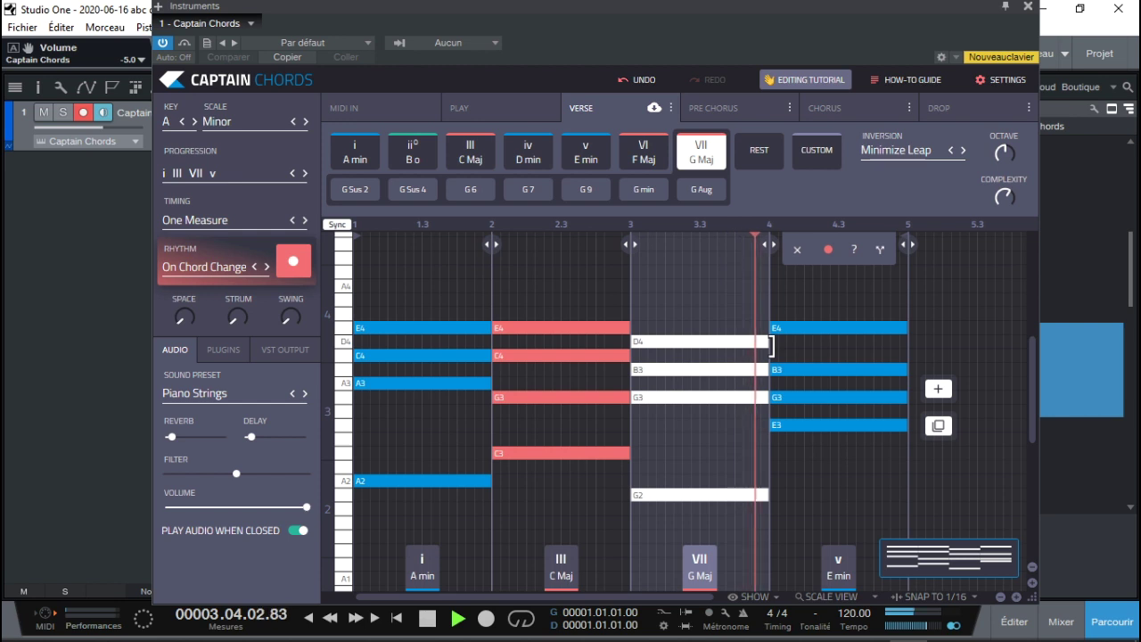
key(space)
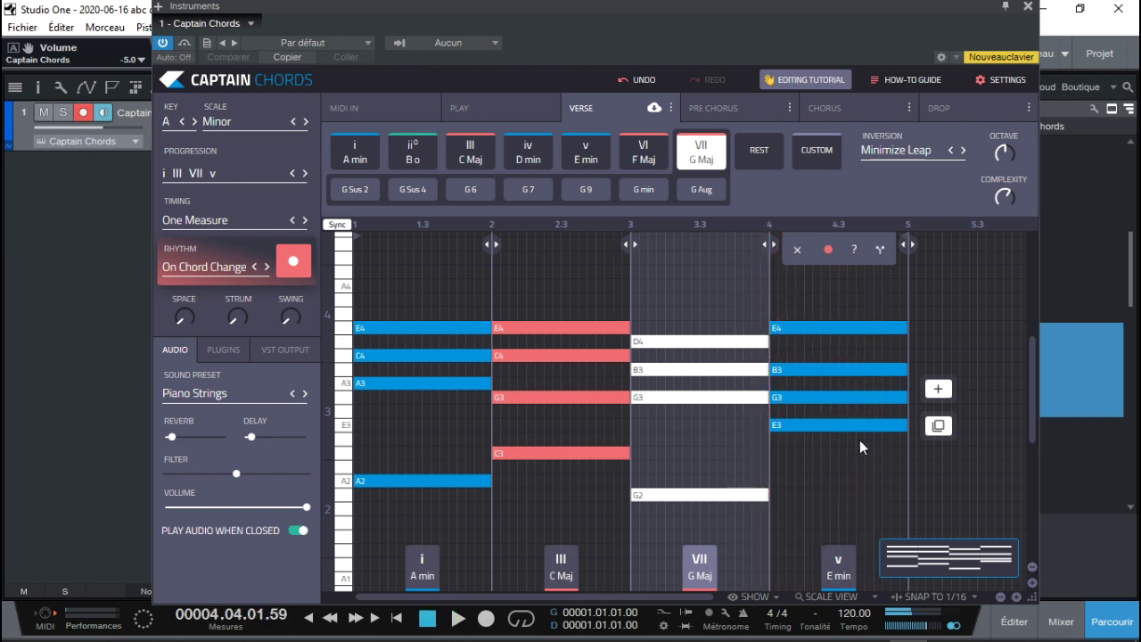
Try First Inversion on the fourth-measure E min chord, set its inversion to Default Triad, and play back the progression
click(830, 303)
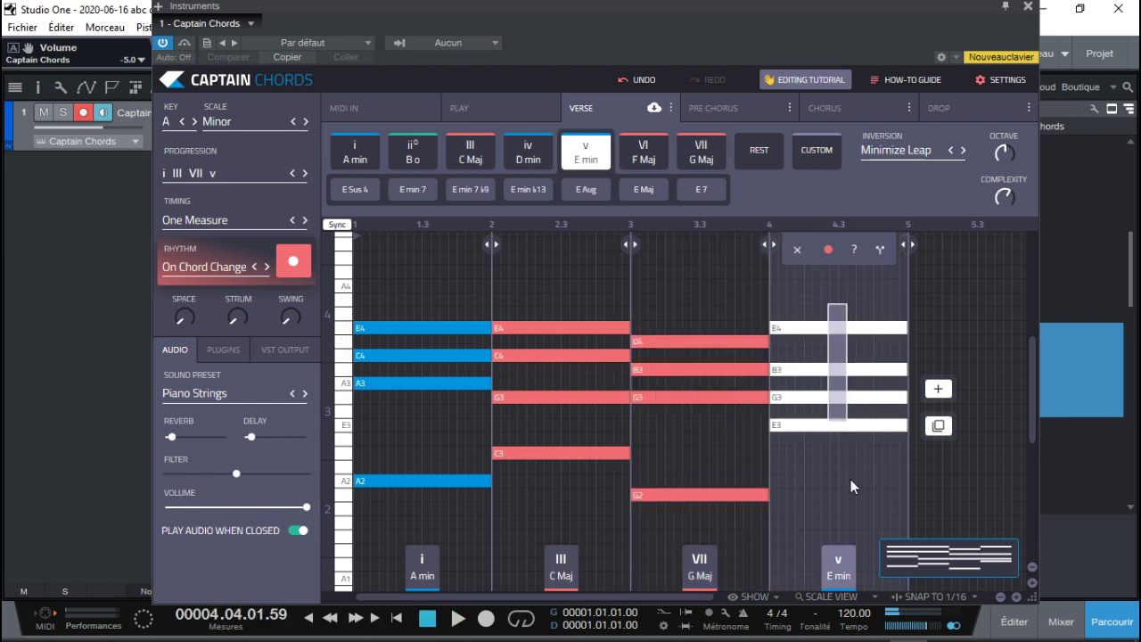
click(963, 151)
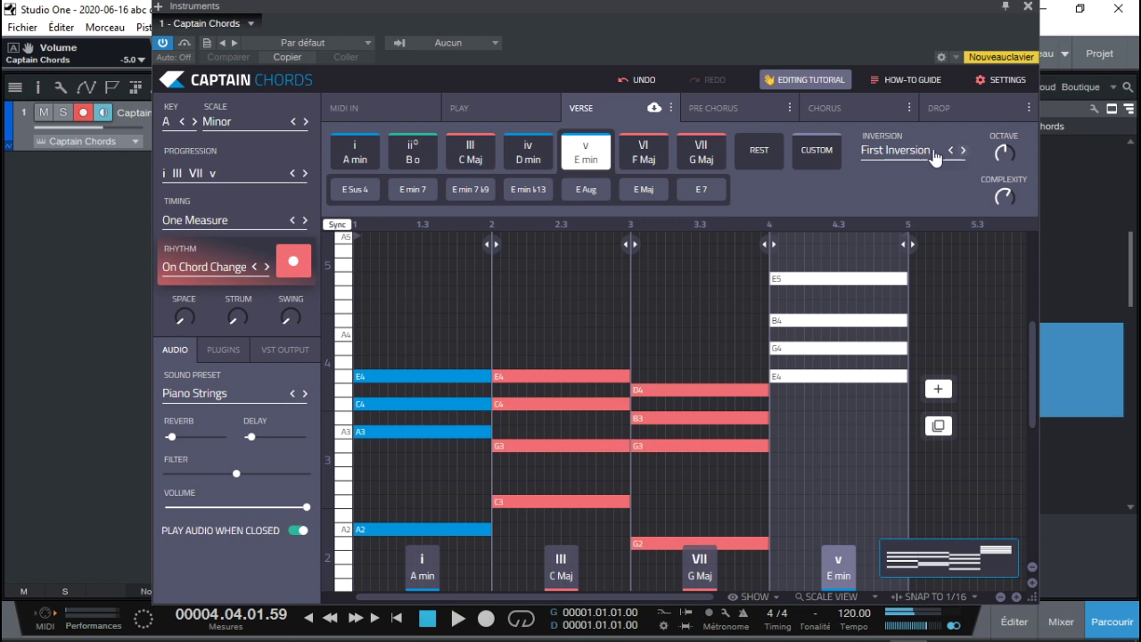
click(950, 151)
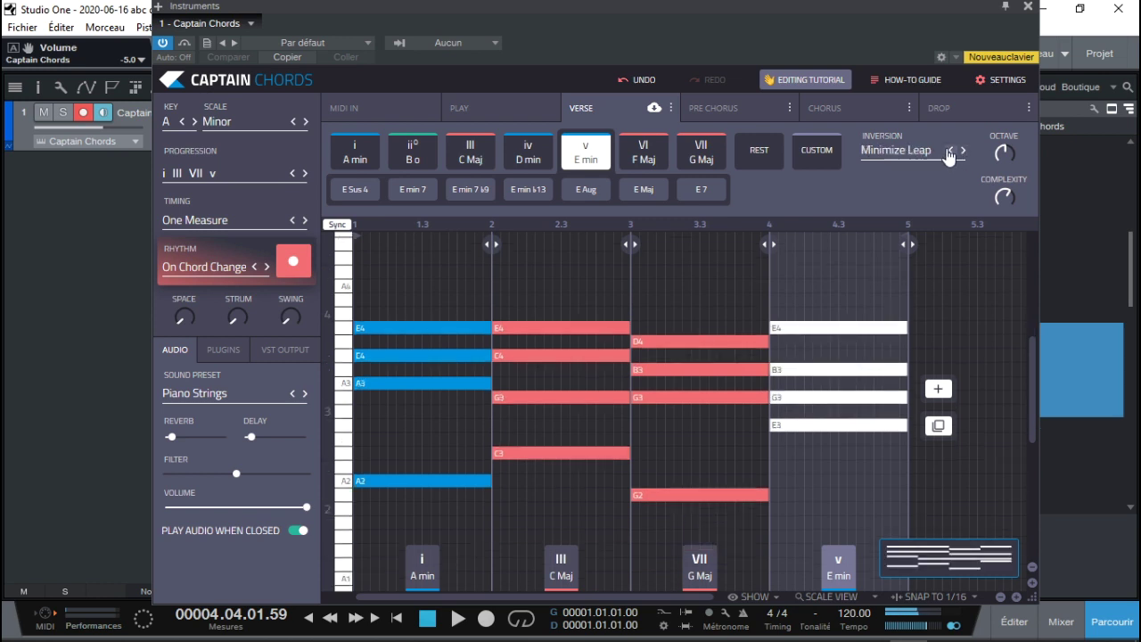
click(950, 152)
key(space)
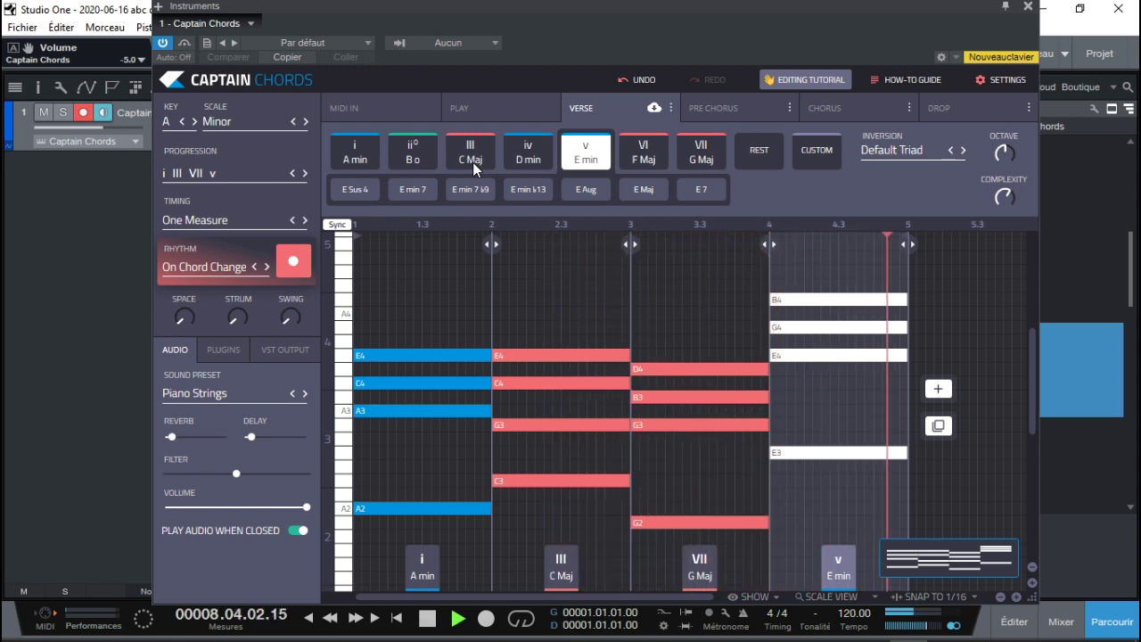
key(space)
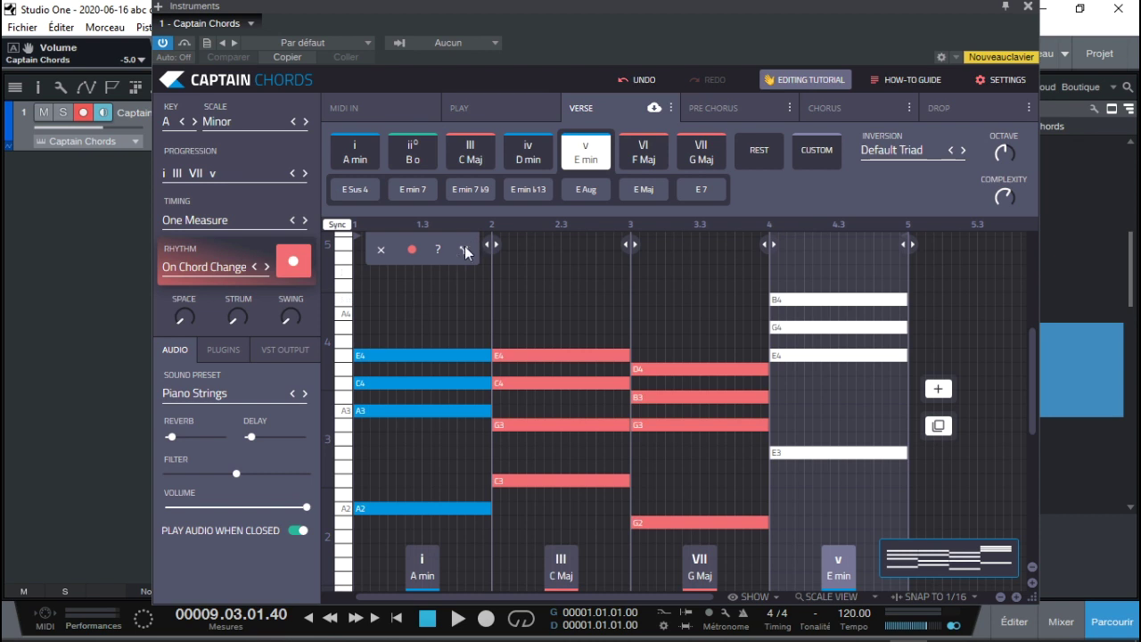
Split the first-measure A min chord and the third-measure G Maj chord in half, playing back the progression after each split
click(425, 312)
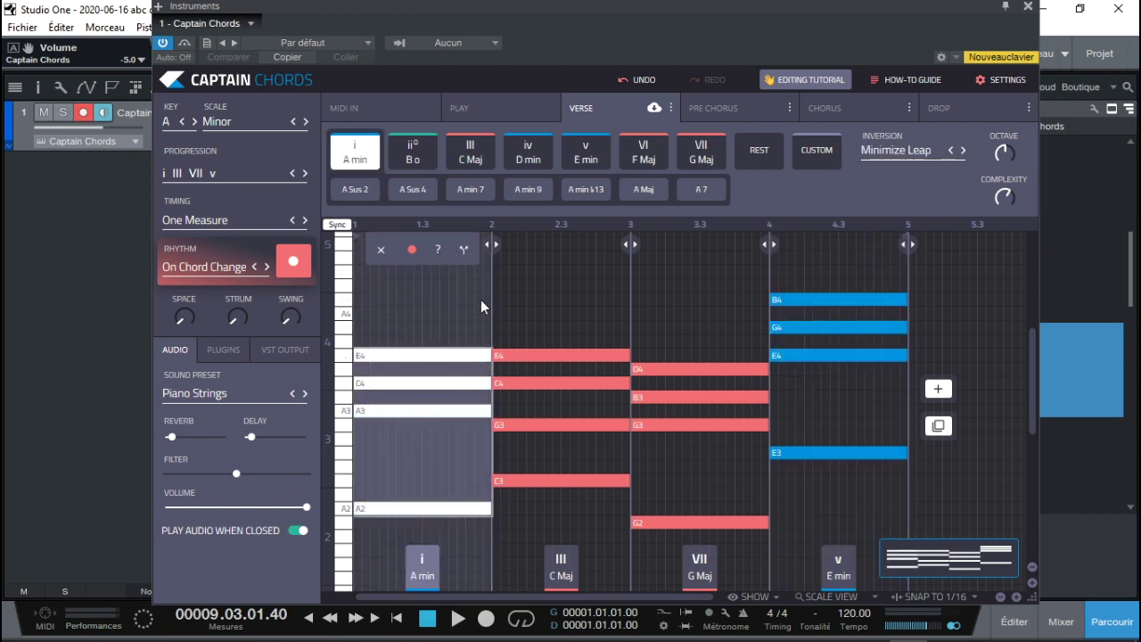
click(463, 250)
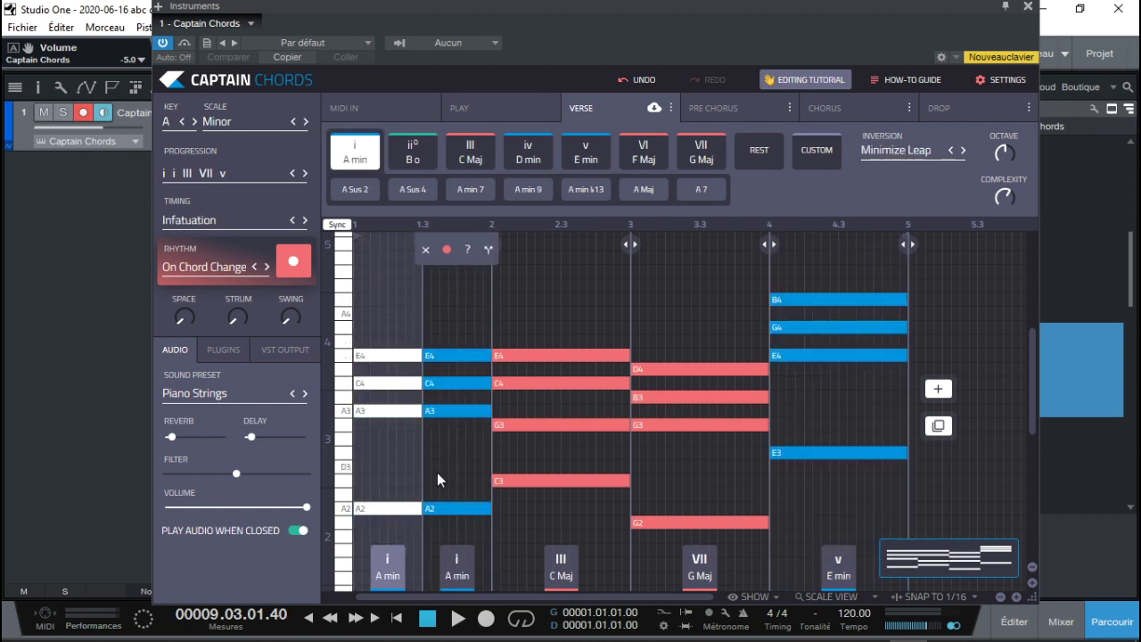
key(space)
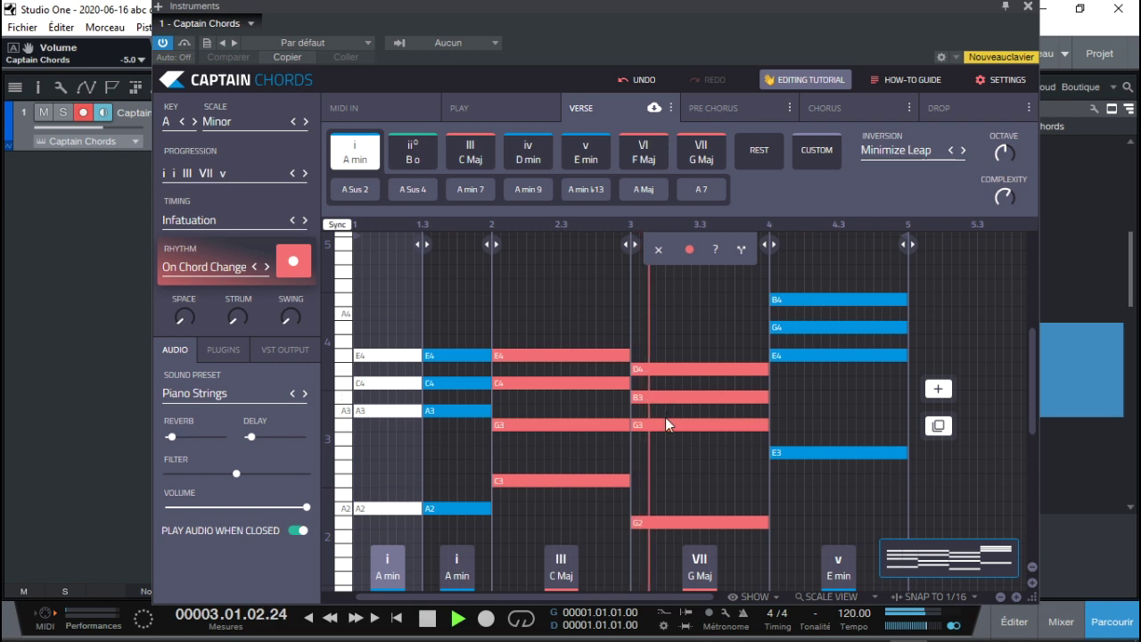
click(714, 456)
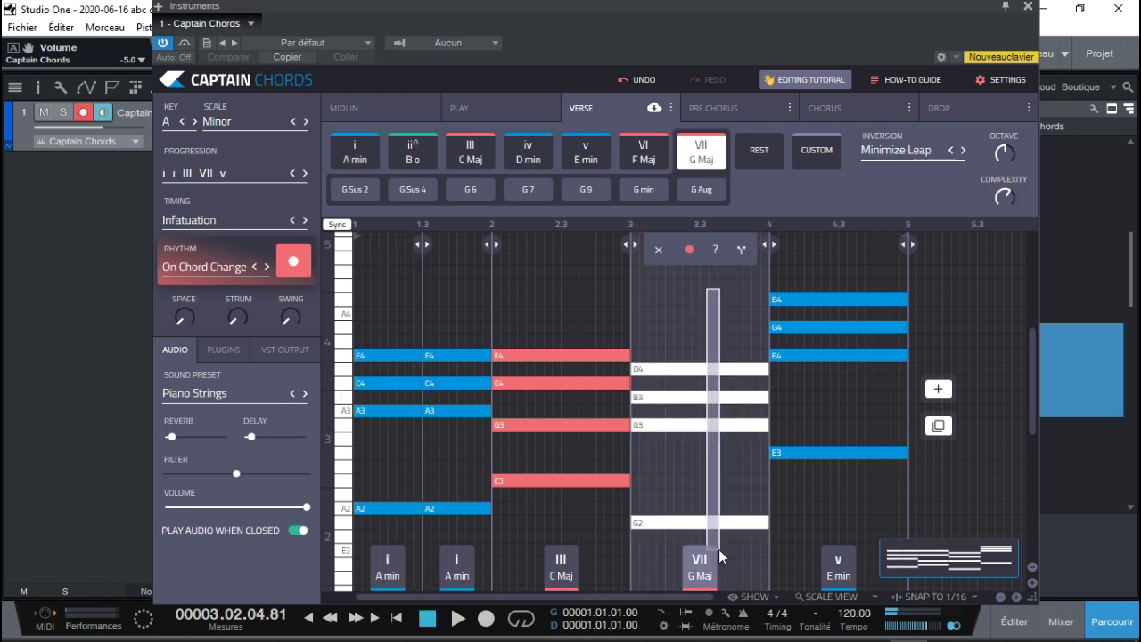
click(741, 249)
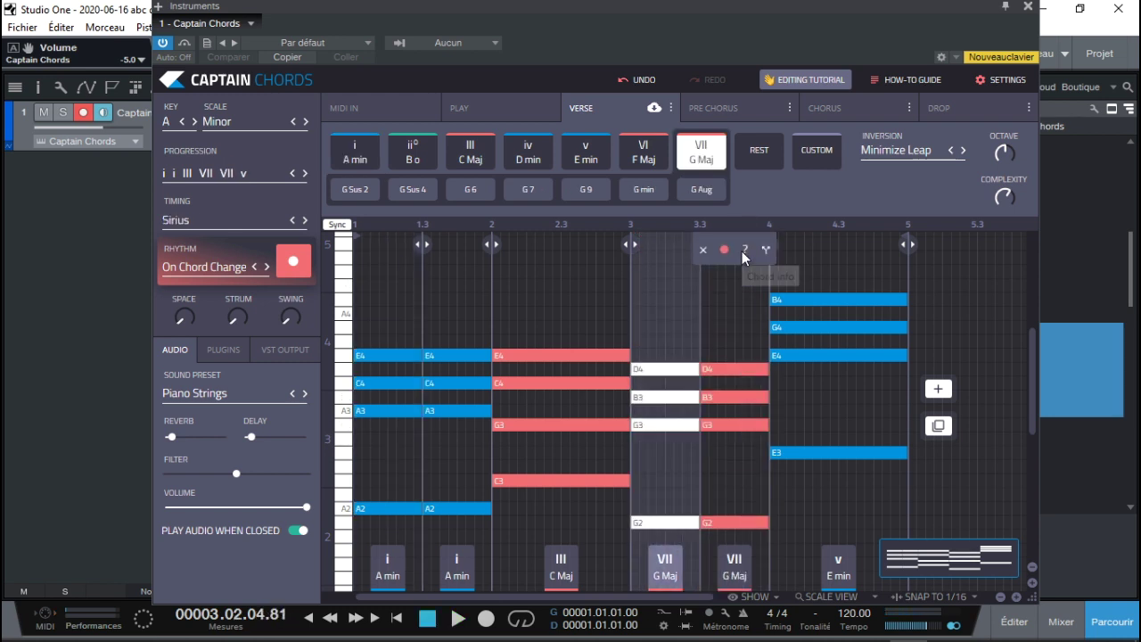
key(space)
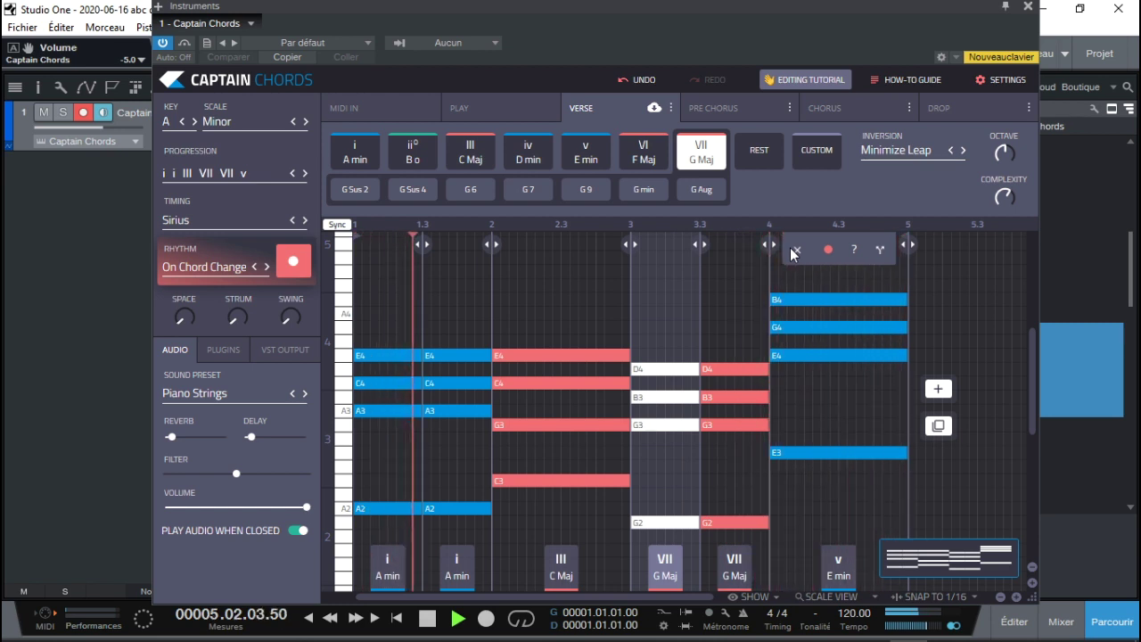
key(space)
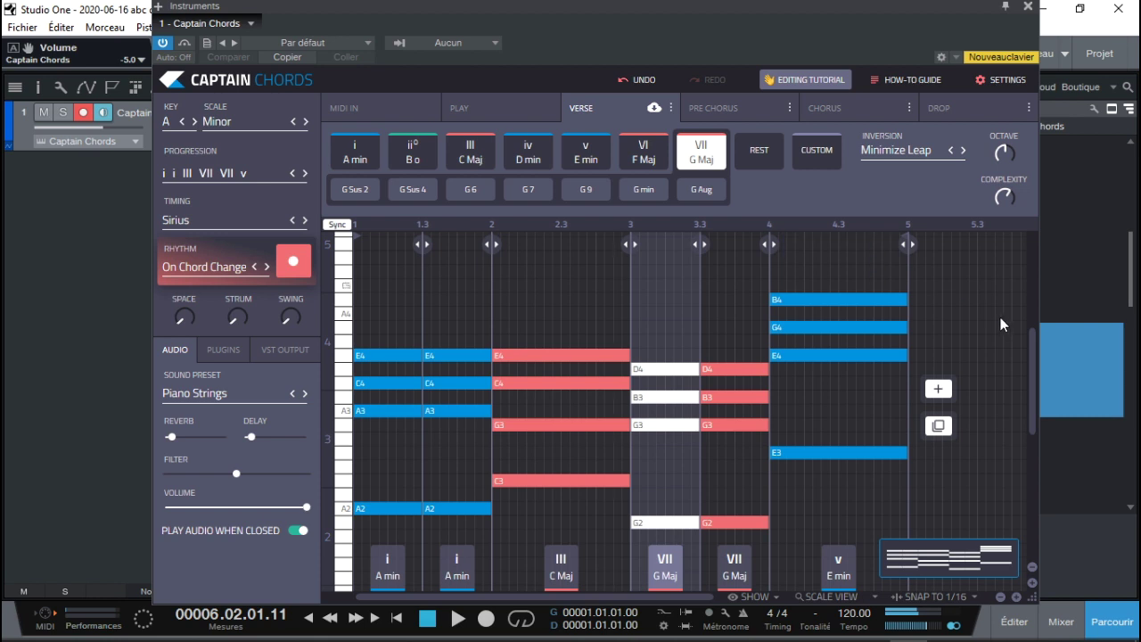
Try First Inversion on the first G Maj chord of measure three, play it back, and undo the change
click(964, 151)
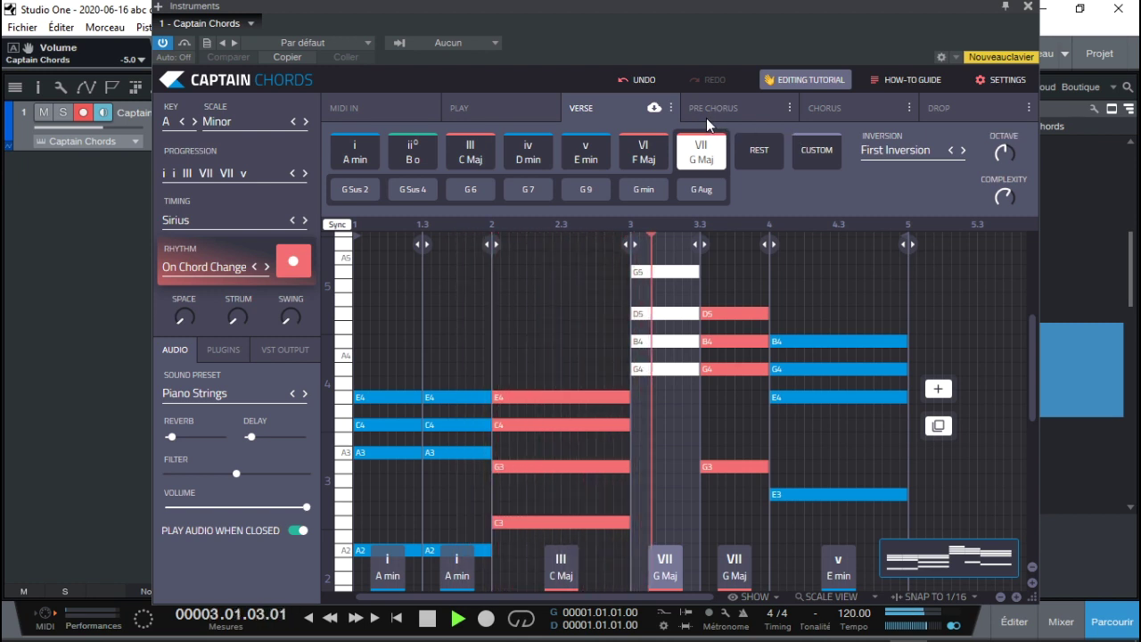
key(space)
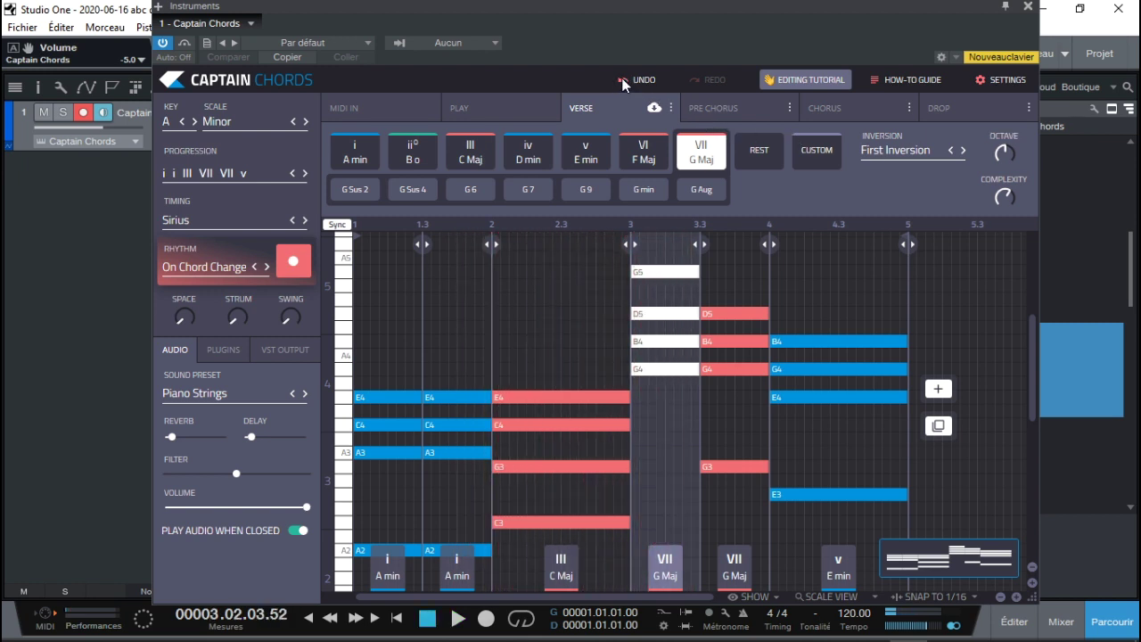
click(624, 79)
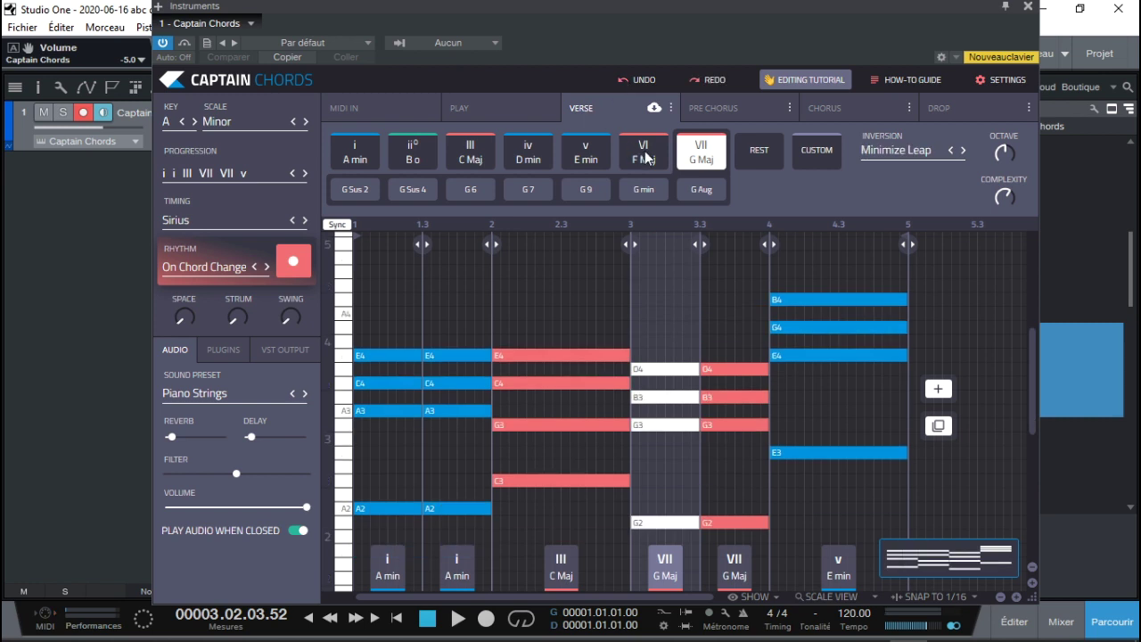
Try F Maj in the fourth measure, set its chord to D min instead, and play back the progression
click(853, 280)
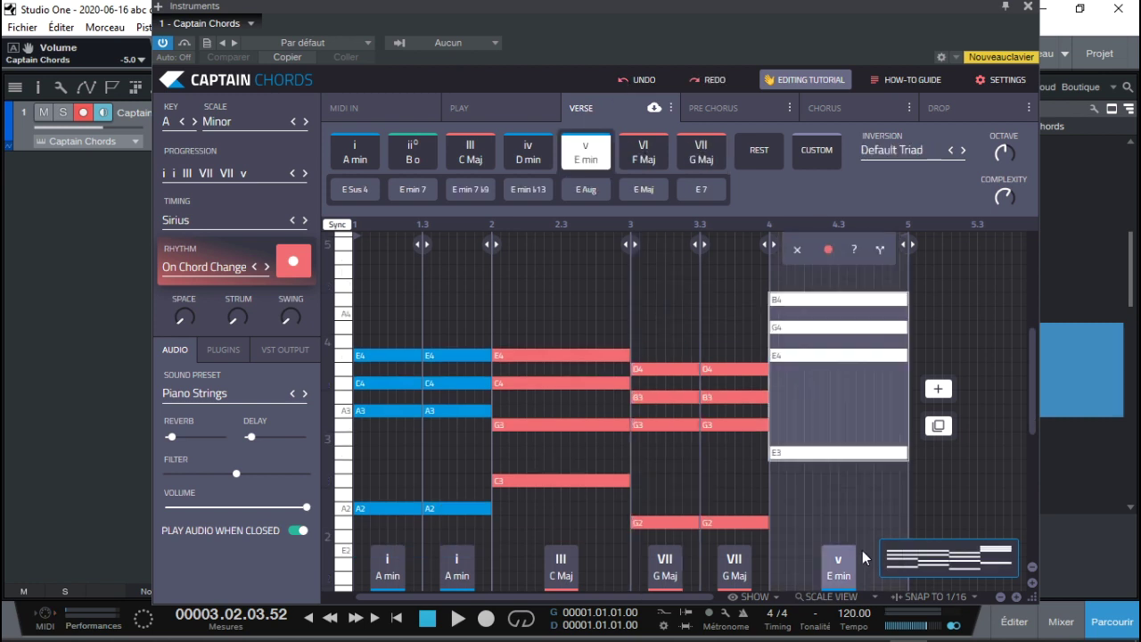
click(648, 154)
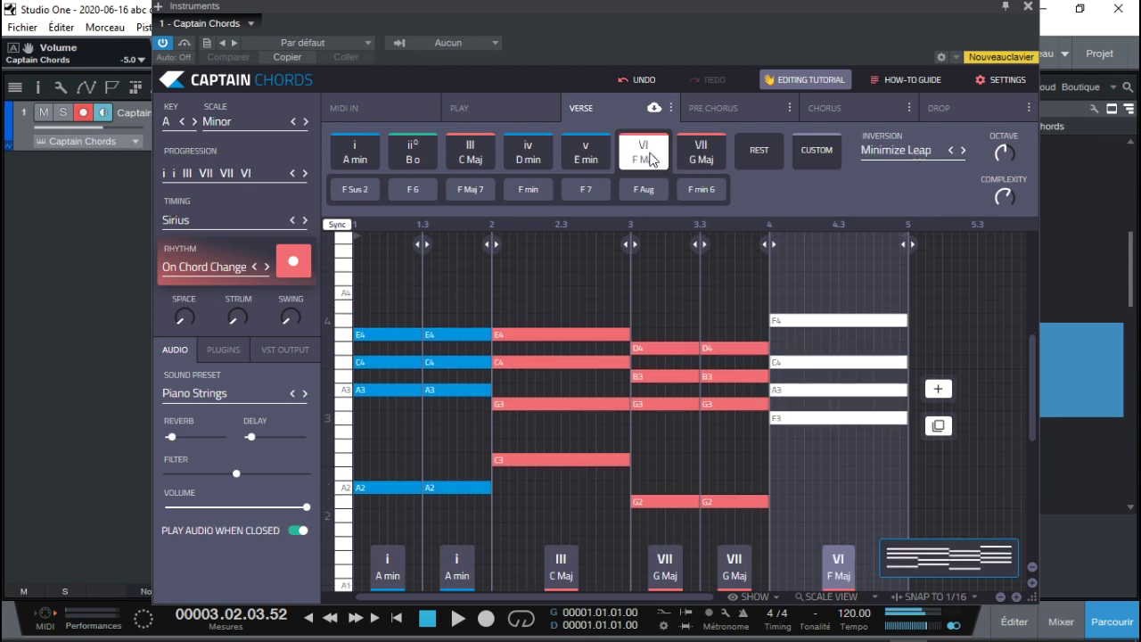
click(531, 156)
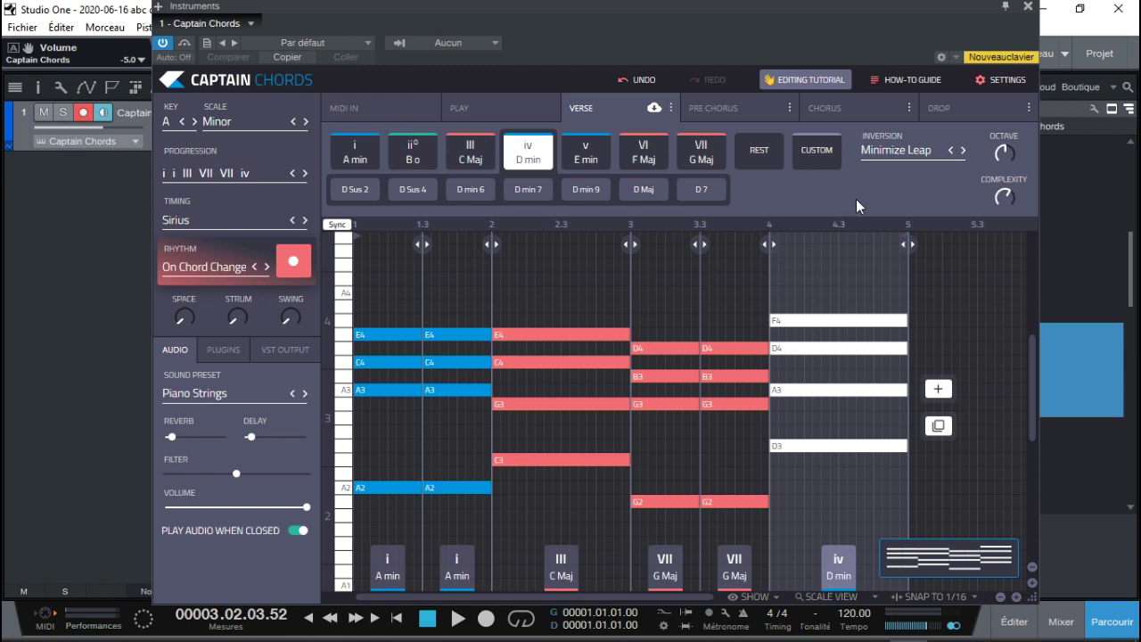
key(space)
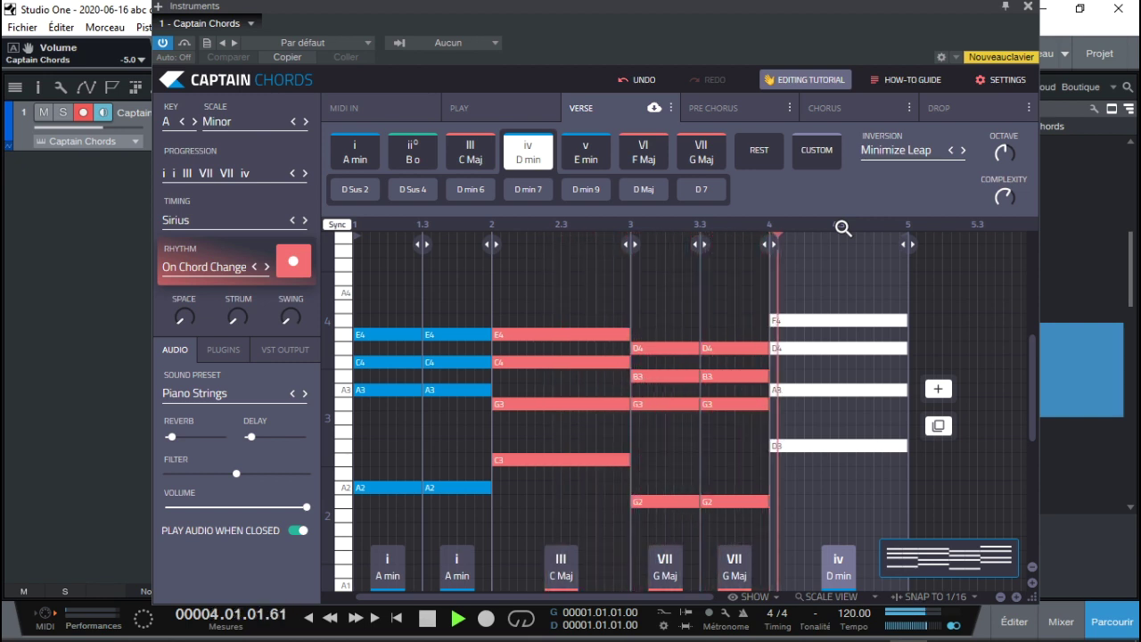
mouse_move(855, 279)
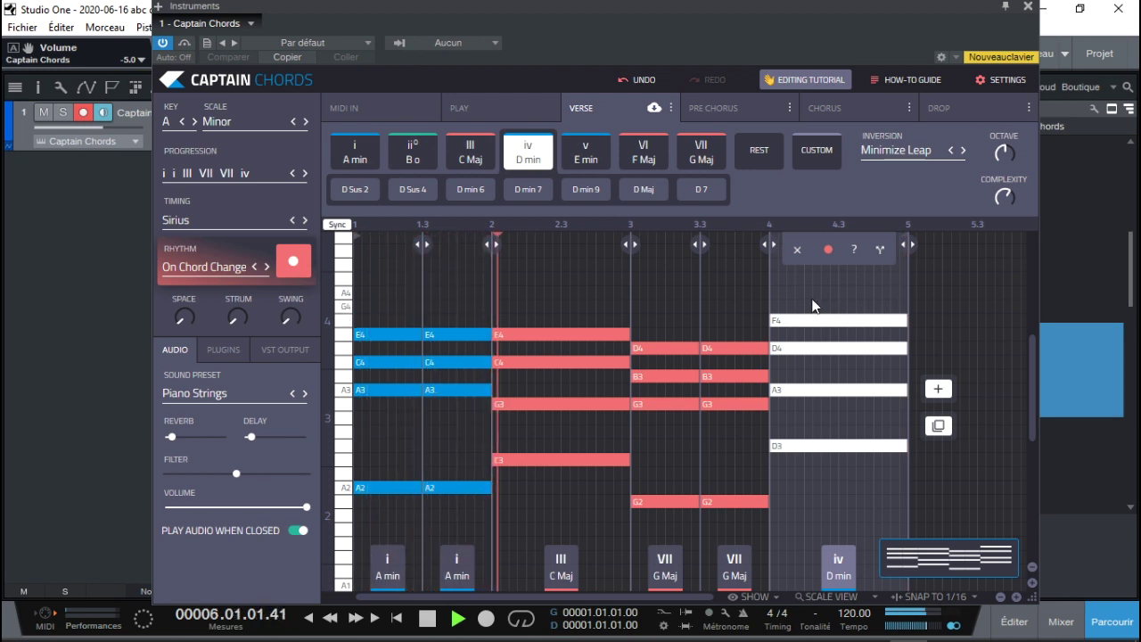
mouse_move(676, 279)
key(space)
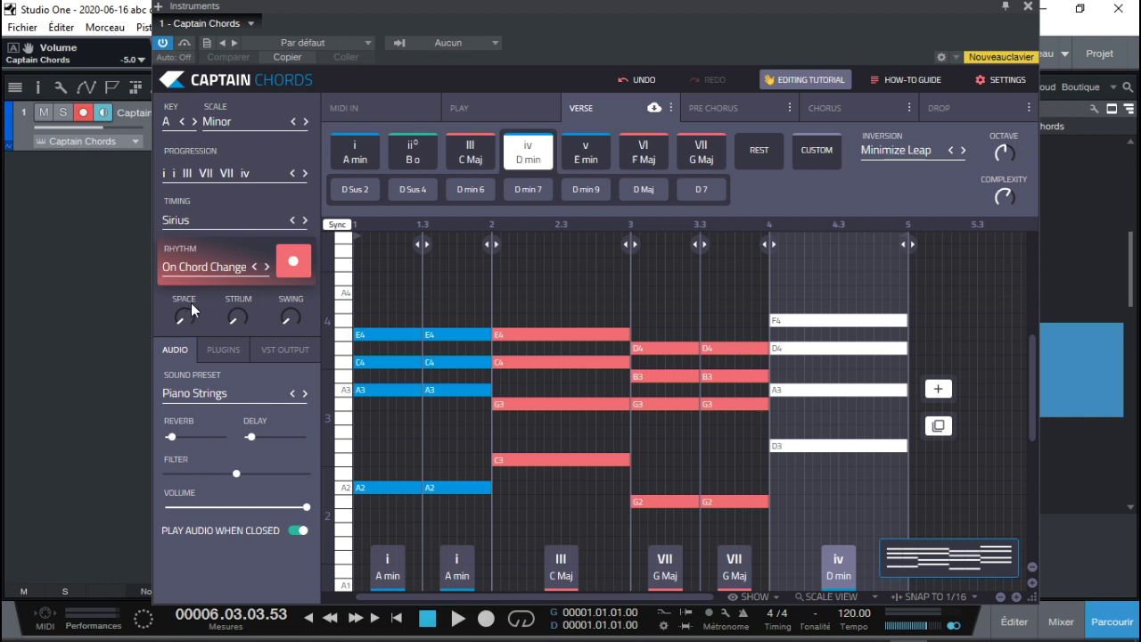
Try a wide Smart Legato space between the chords, play back the progression, and reduce the space to a small gap
mouse_move(185, 321)
mouse_down()
mouse_move(186, 272)
mouse_move(200, 354)
mouse_move(184, 303)
mouse_up()
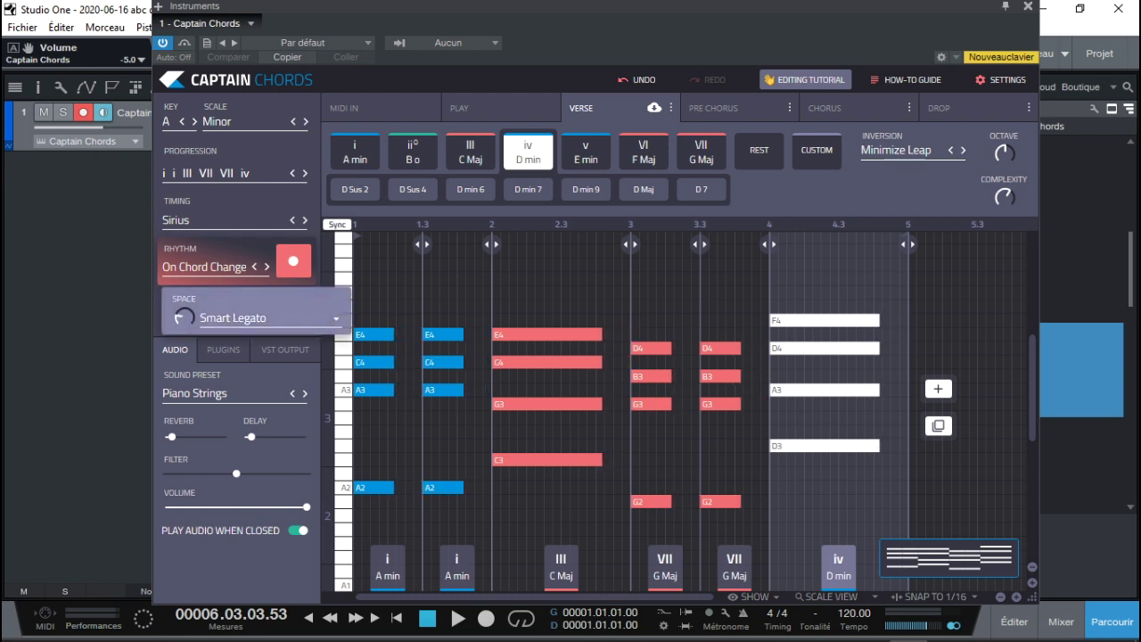
key(space)
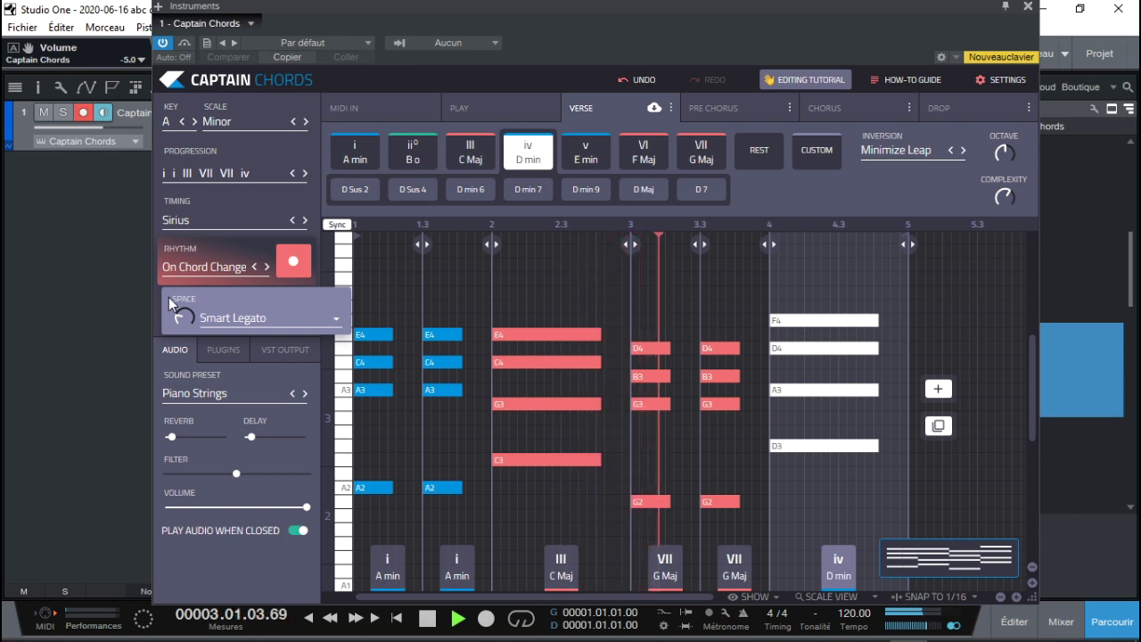
drag(184, 318, 182, 298)
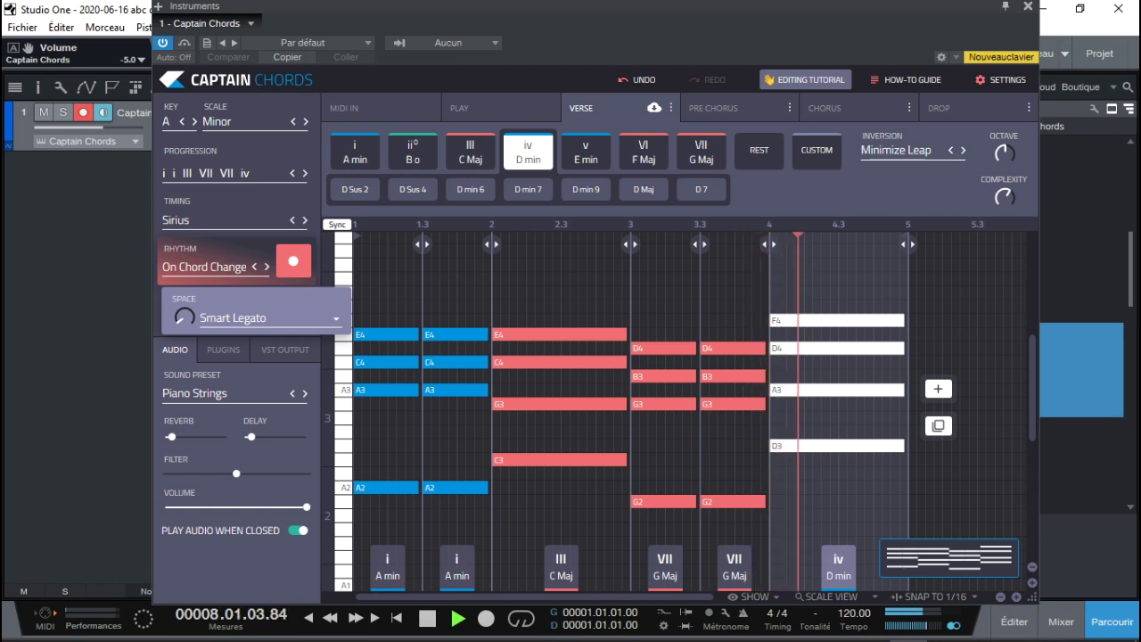
mouse_move(238, 316)
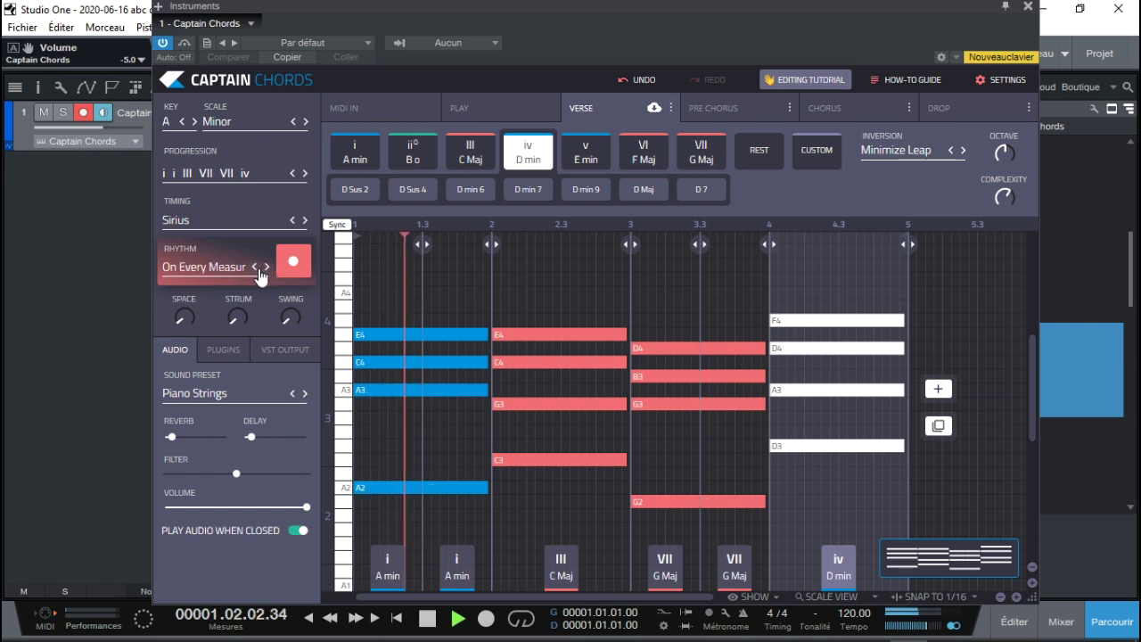
Audition the 1/4 Notes, 1/8 Notes and 1/16 Notes rhythms on the verse during playback
click(267, 267)
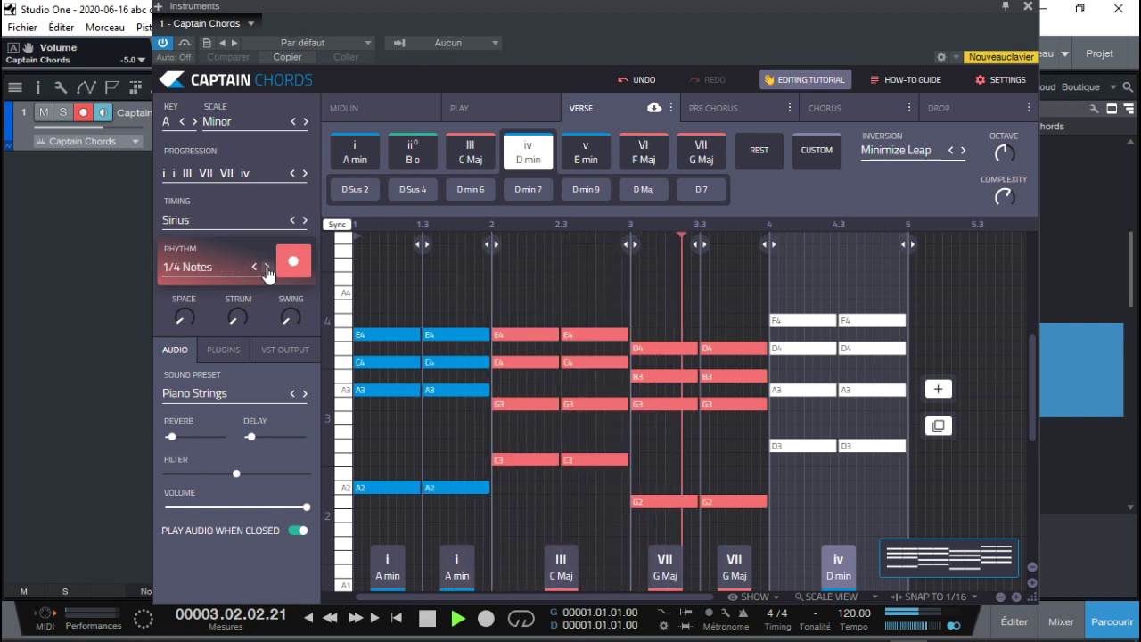
click(267, 268)
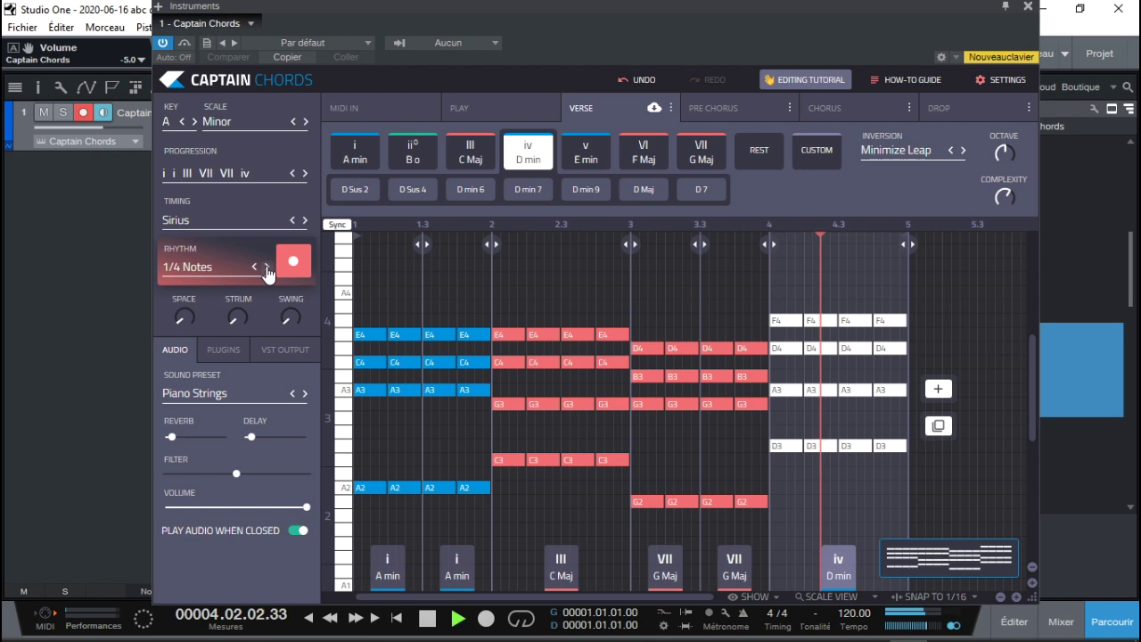
click(266, 268)
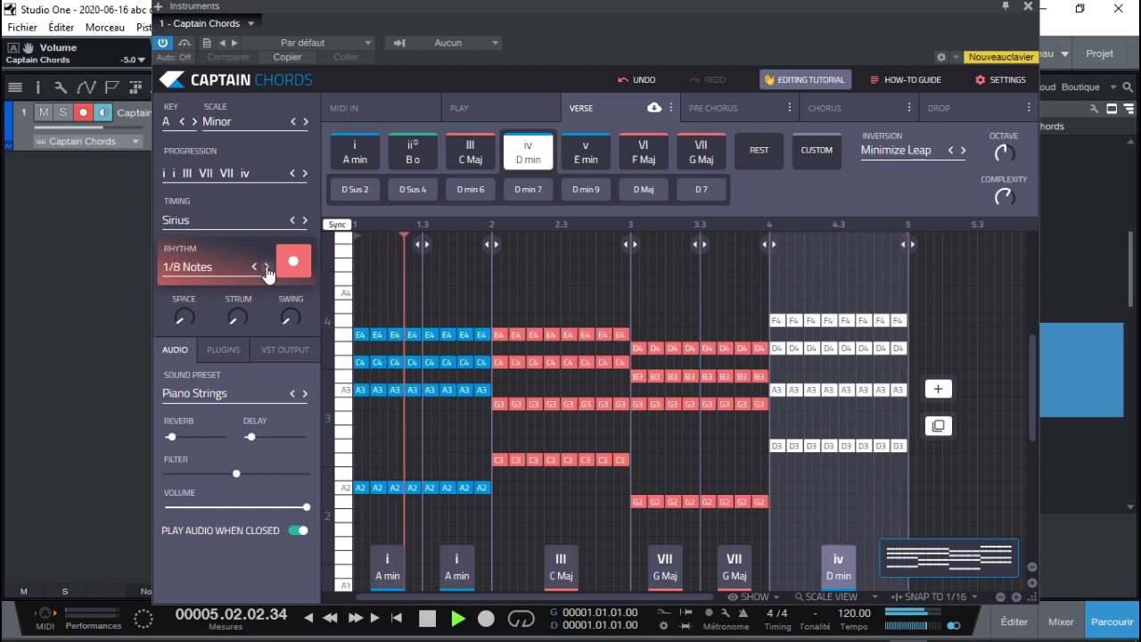
click(267, 268)
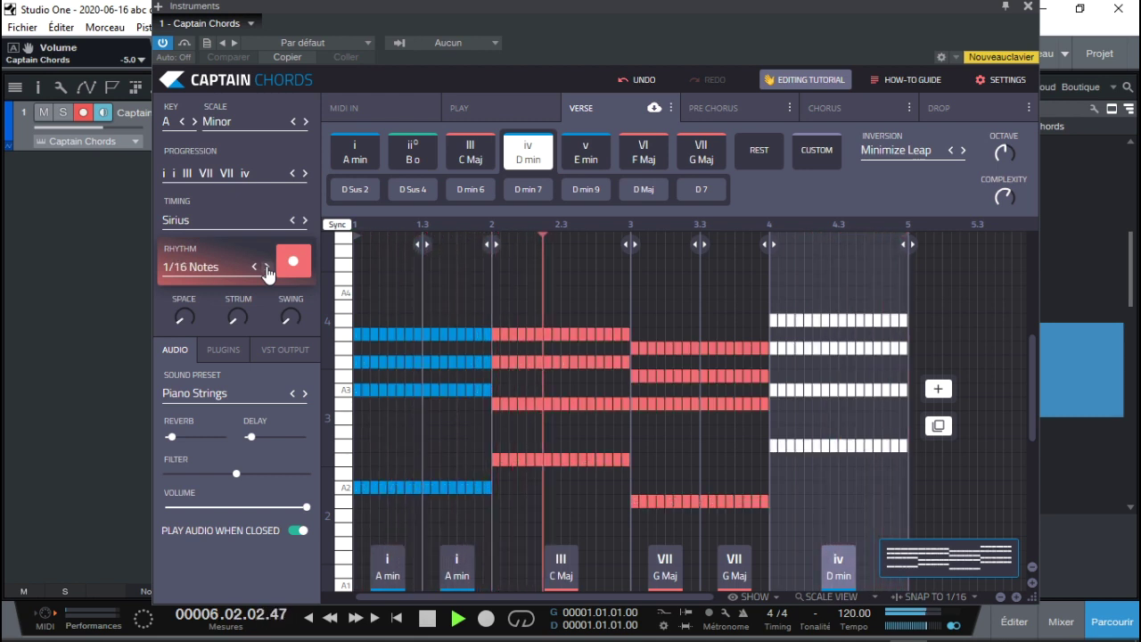
Audition the Action, Addiction, Aerodynamic and Alone rhythms on the verse during playback
click(267, 268)
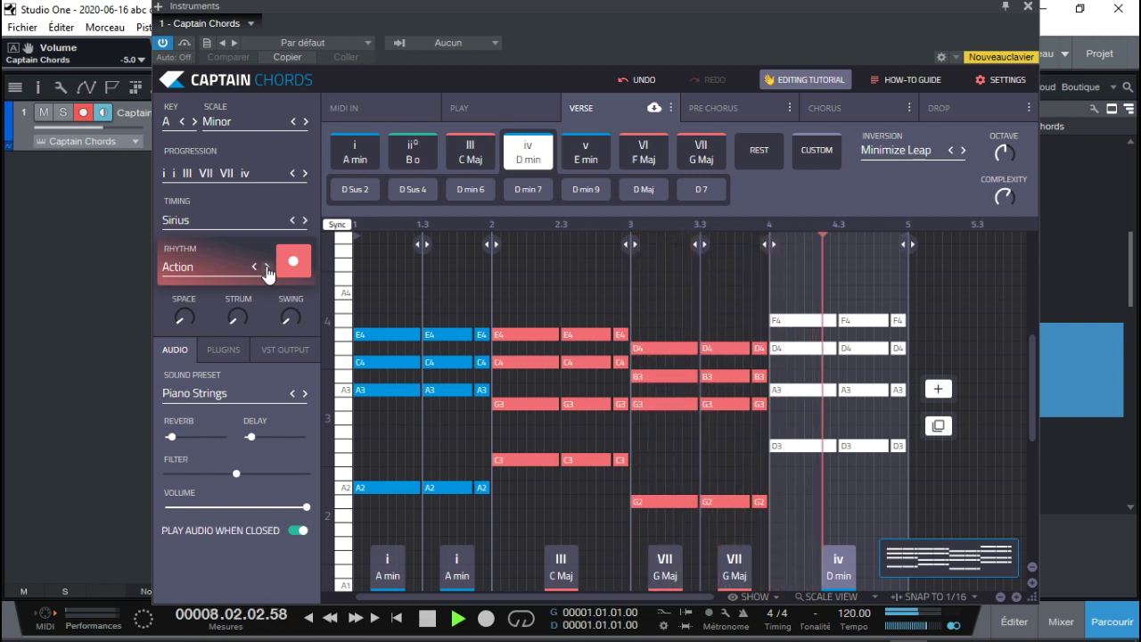
click(267, 267)
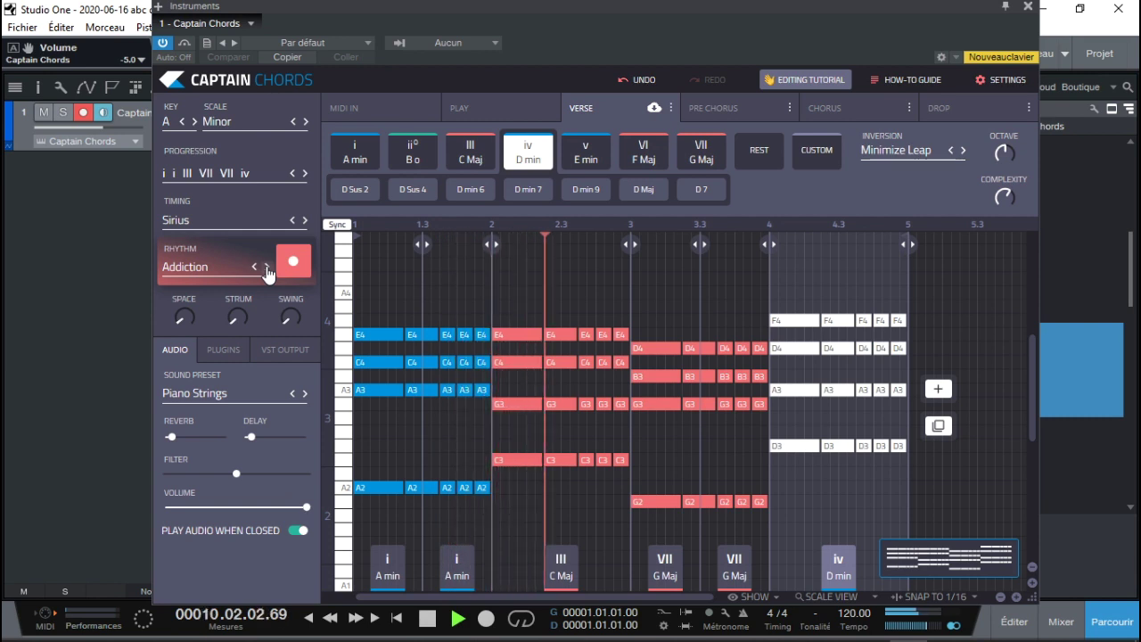
click(267, 267)
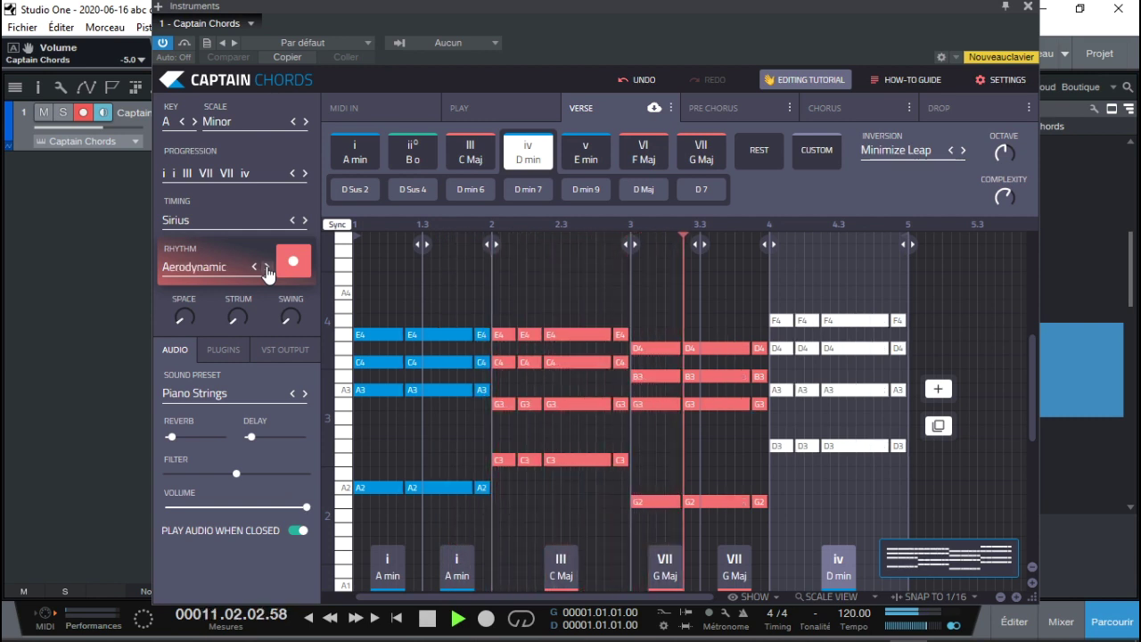
click(266, 267)
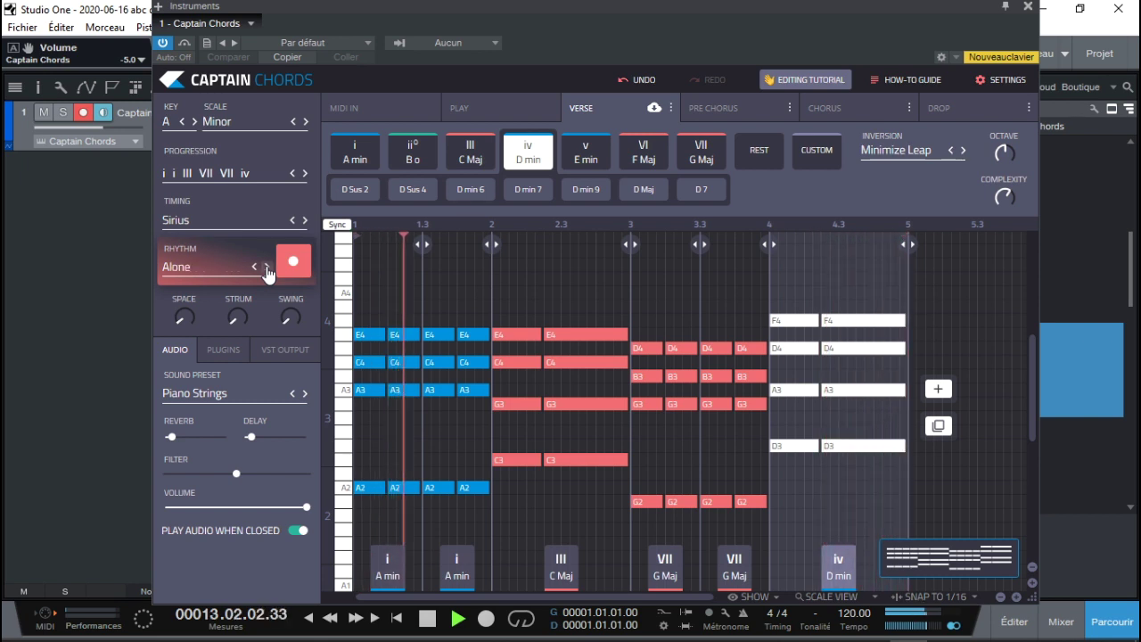
click(266, 267)
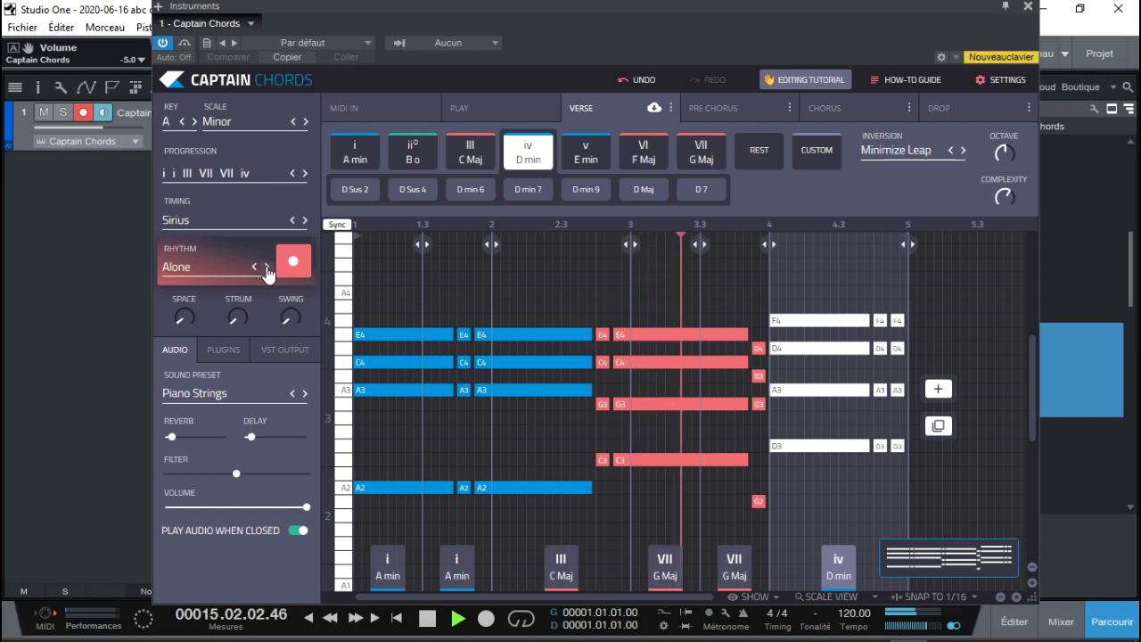
key(space)
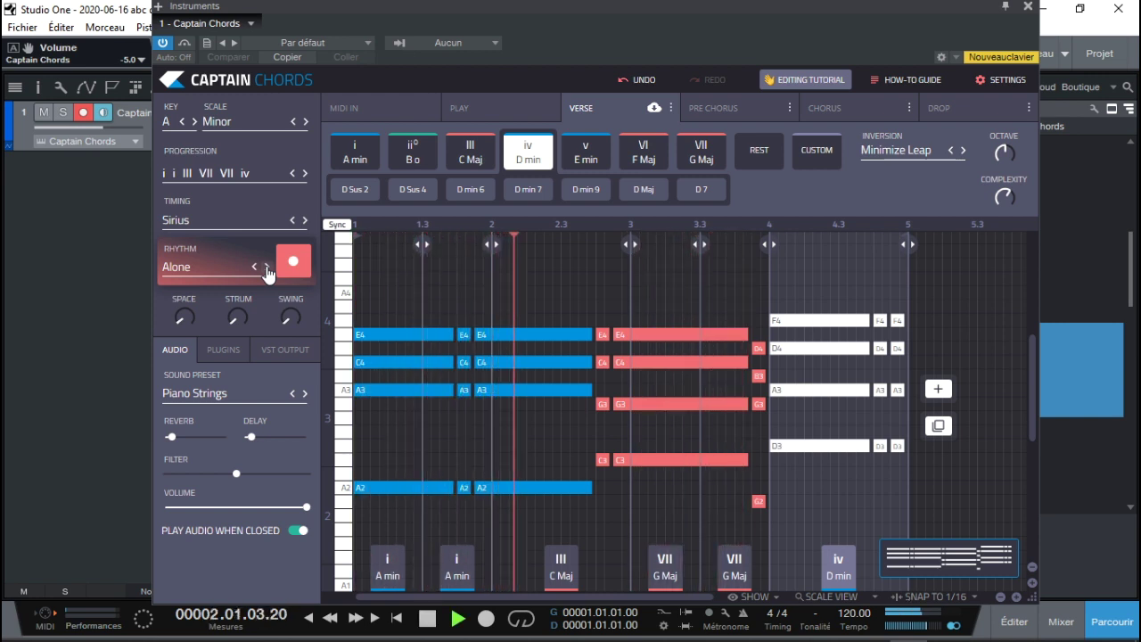
Compare the Best Syncopation and Big Anthem rhythms during playback, choose Best Syncopation for the verse, and stop playback
click(266, 267)
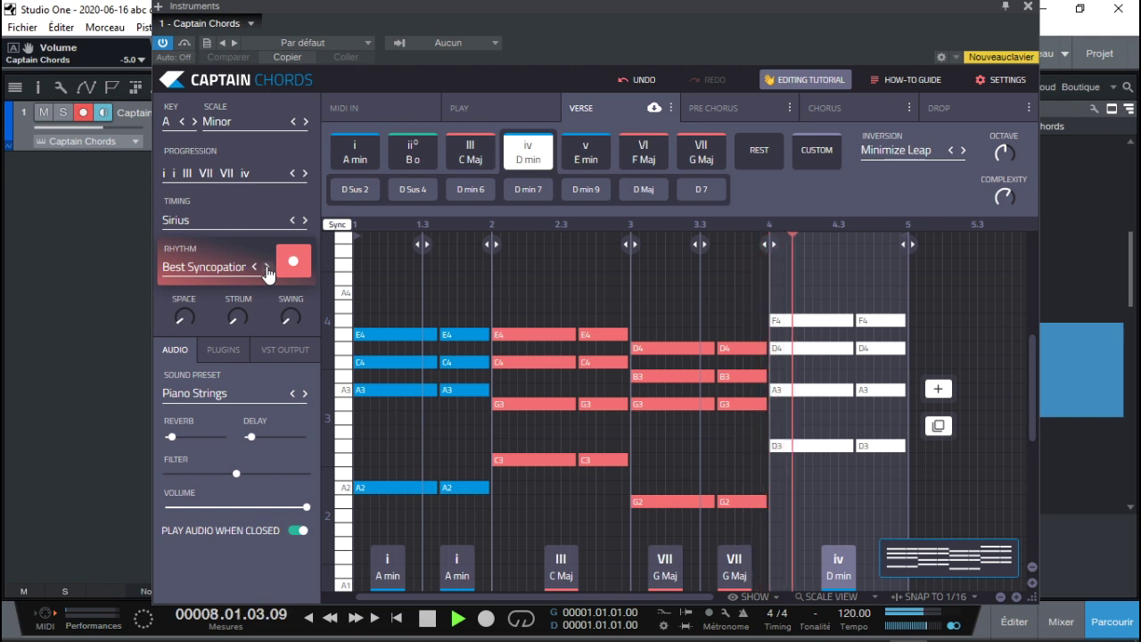
click(267, 268)
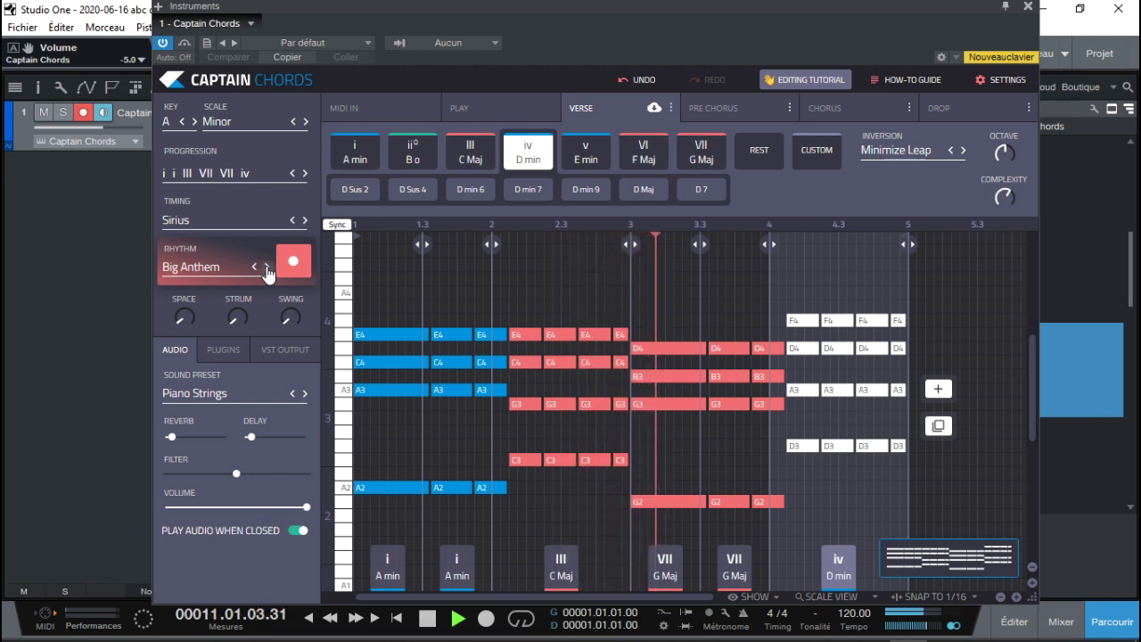
click(254, 267)
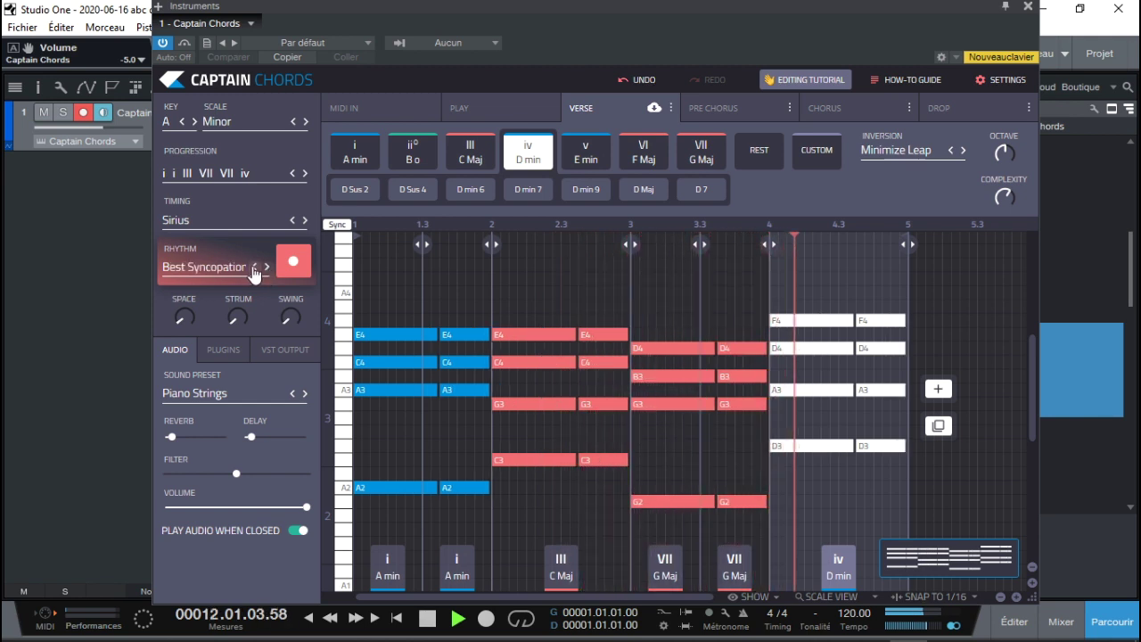
key(space)
mouse_move(378, 252)
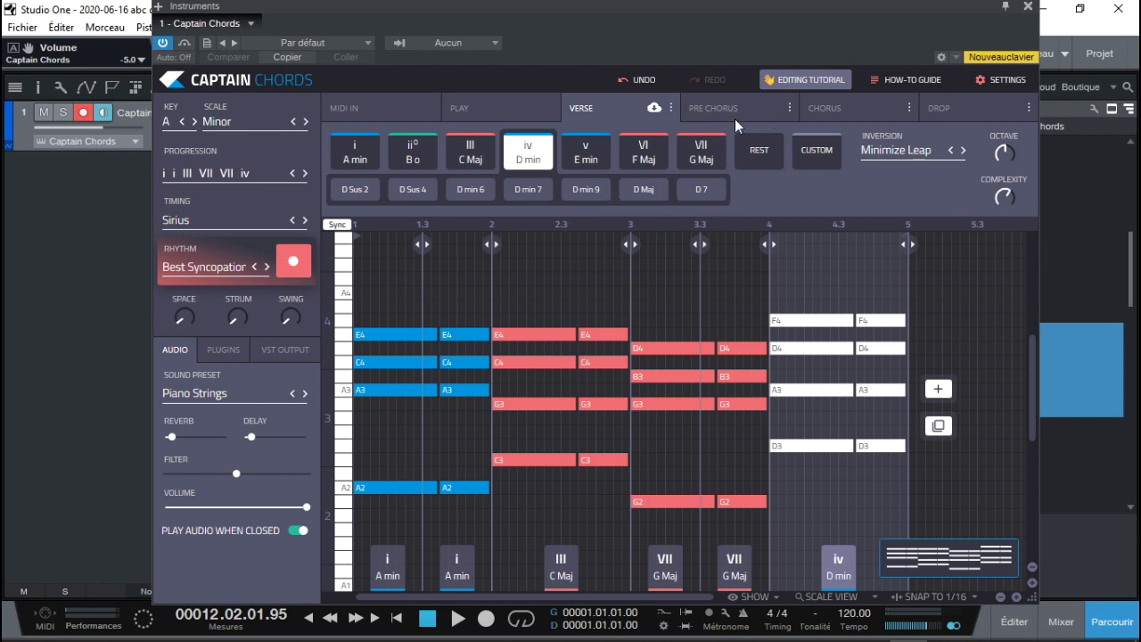
Copy the verse progression and paste it into the Pre Chorus section
click(672, 108)
click(685, 138)
click(732, 111)
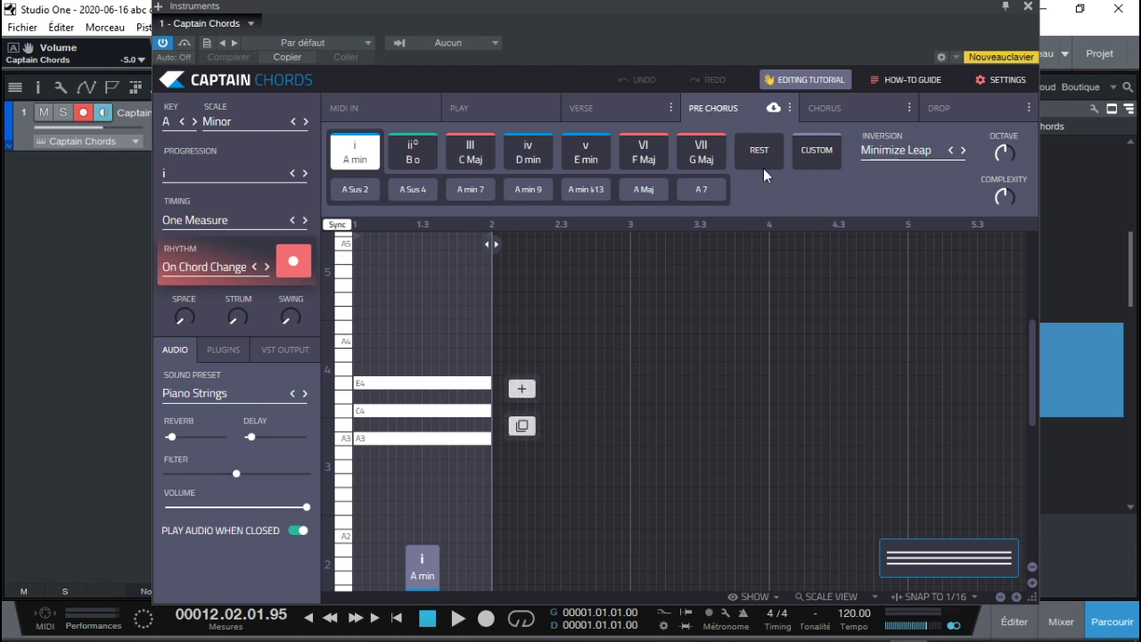
click(790, 107)
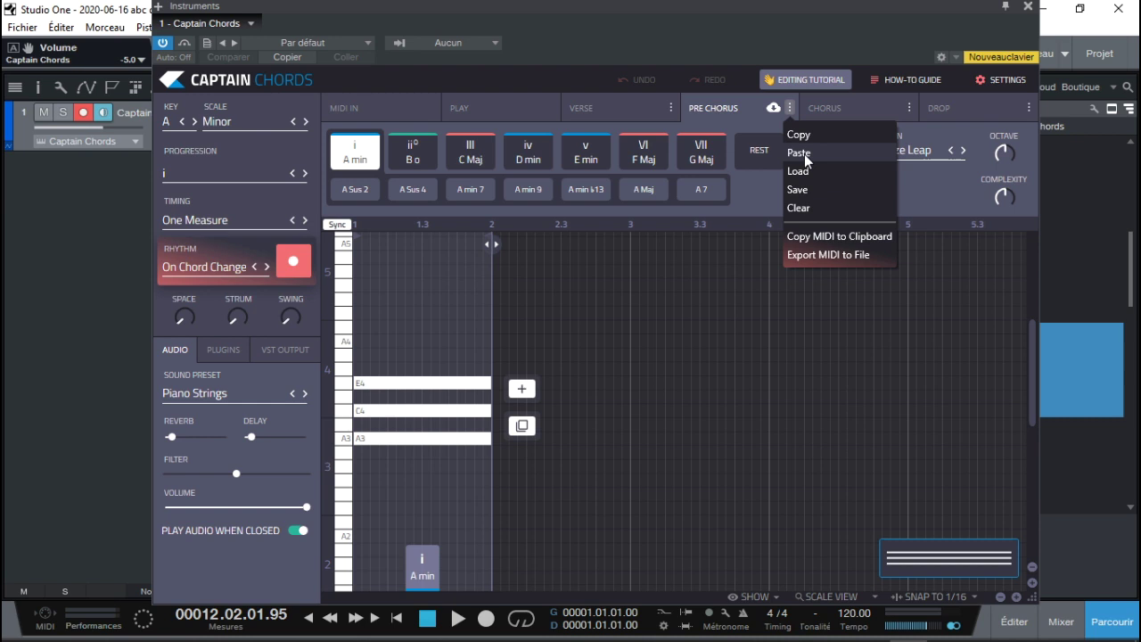
click(804, 154)
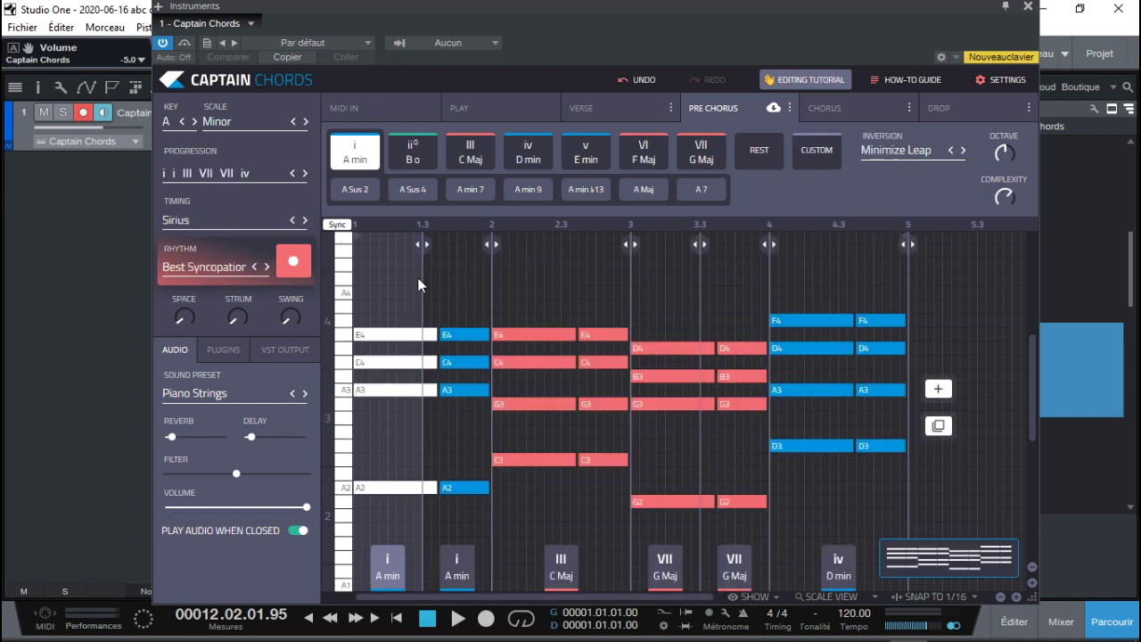
Try the On Every Measure rhythm on the pre-chorus, play it back, and set its rhythm to 1/2 Notes
click(244, 270)
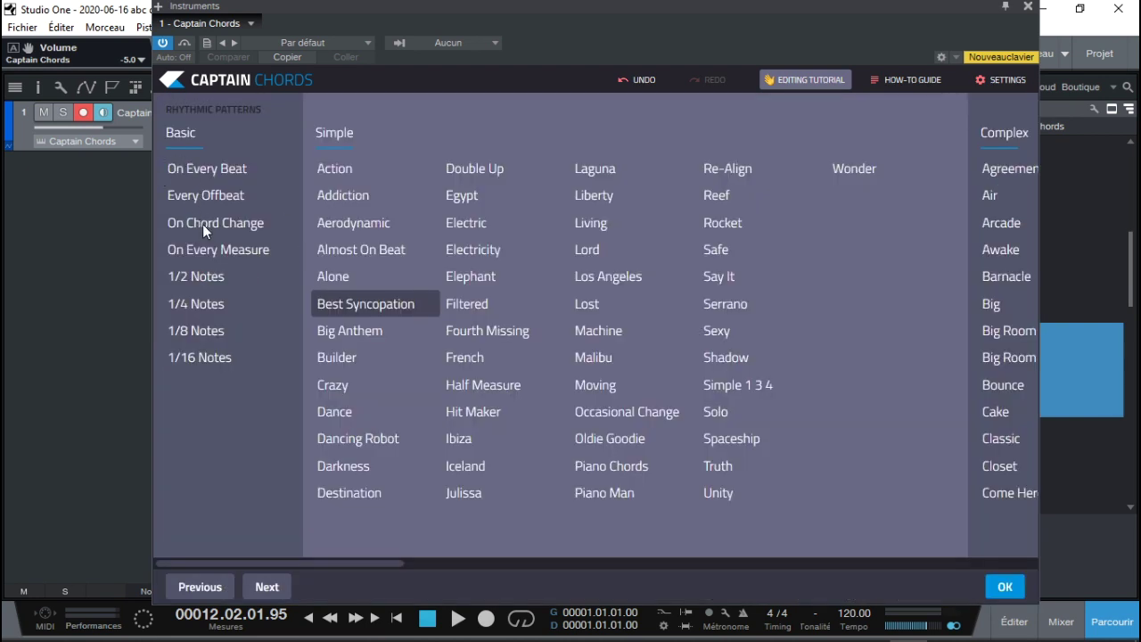
click(213, 250)
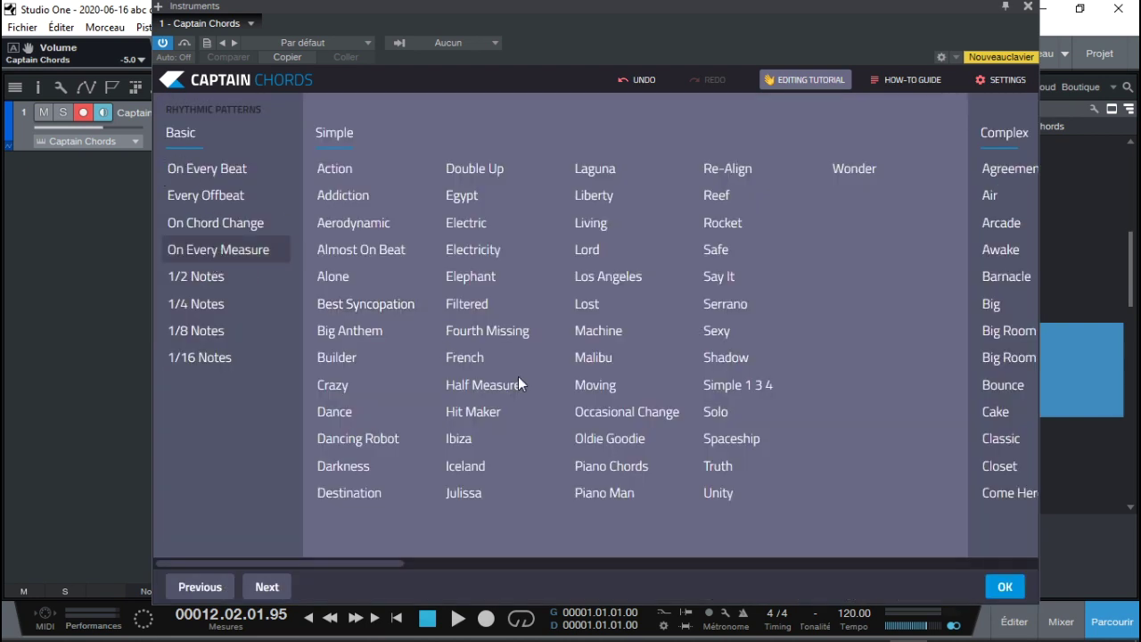
click(1008, 578)
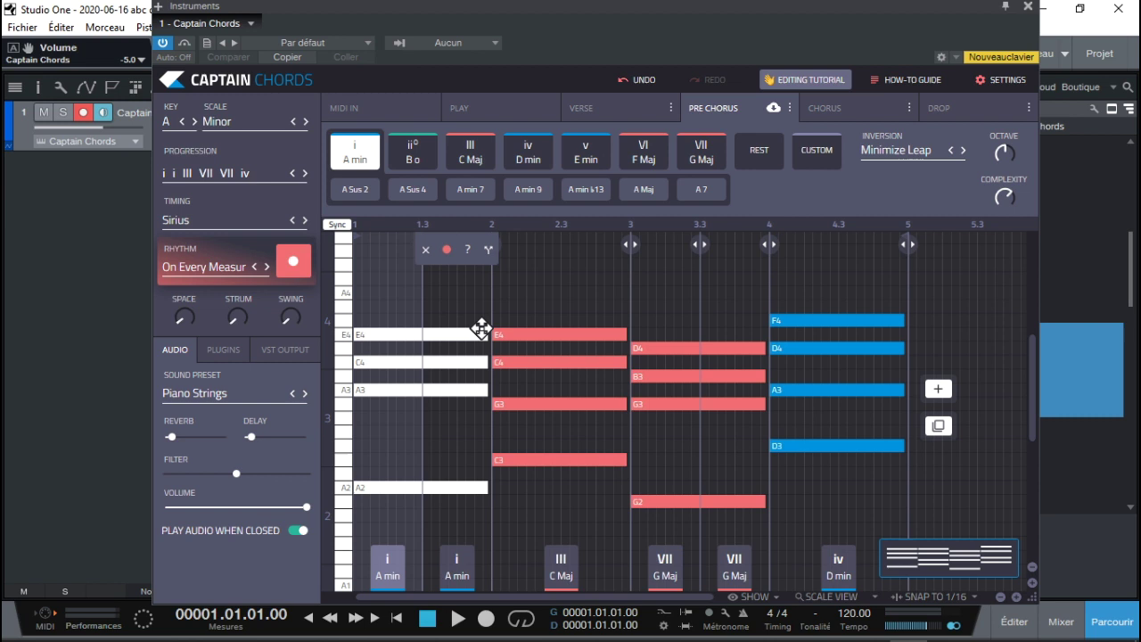
key(space)
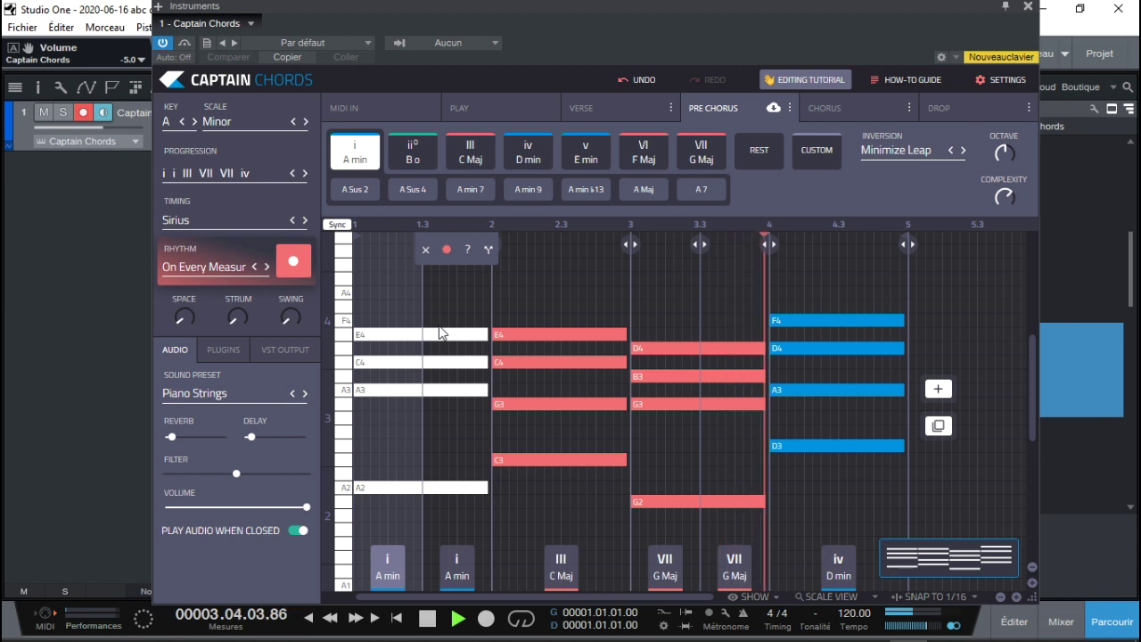
key(space)
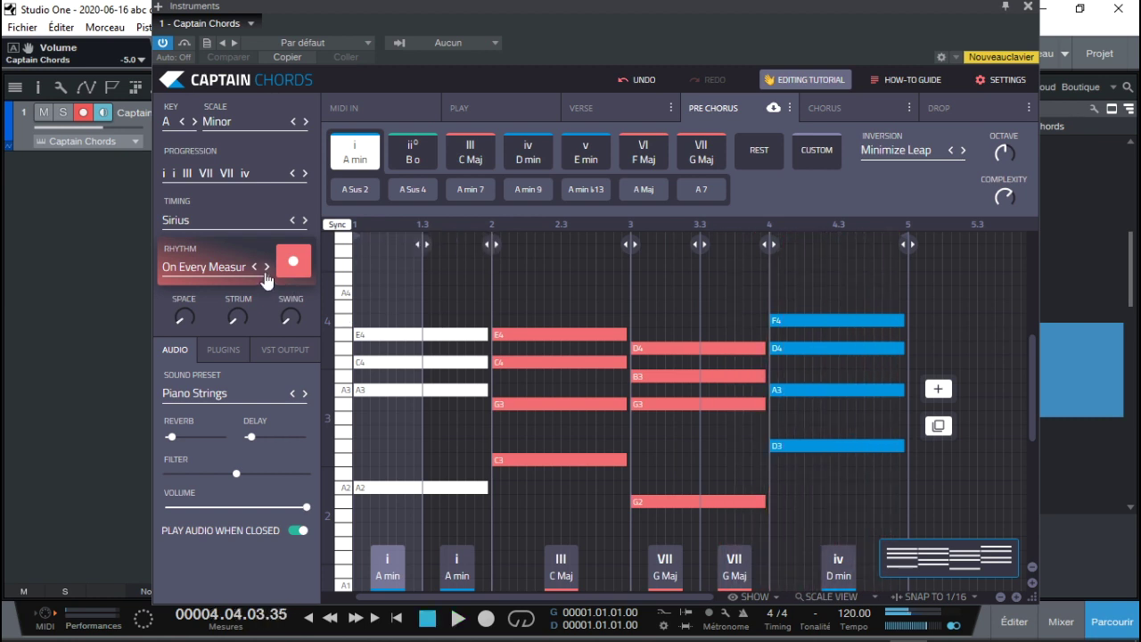
click(266, 268)
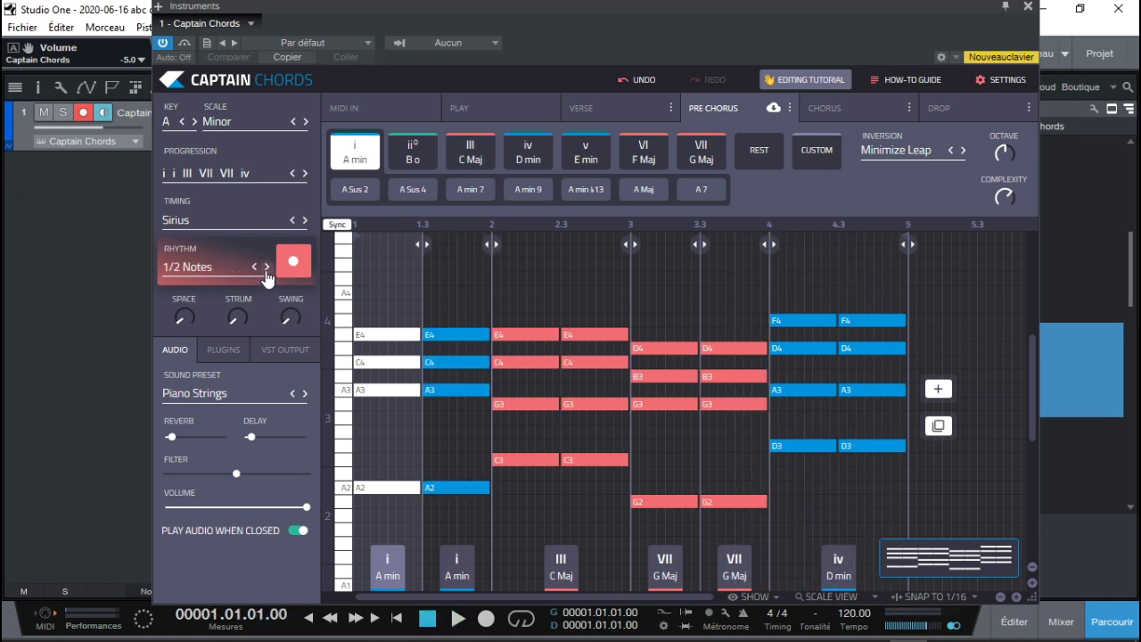
key(space)
Delete the second C Maj hit in the pre-chorus's second measure and lengthen the first hit to nearly fill the measure
click(593, 294)
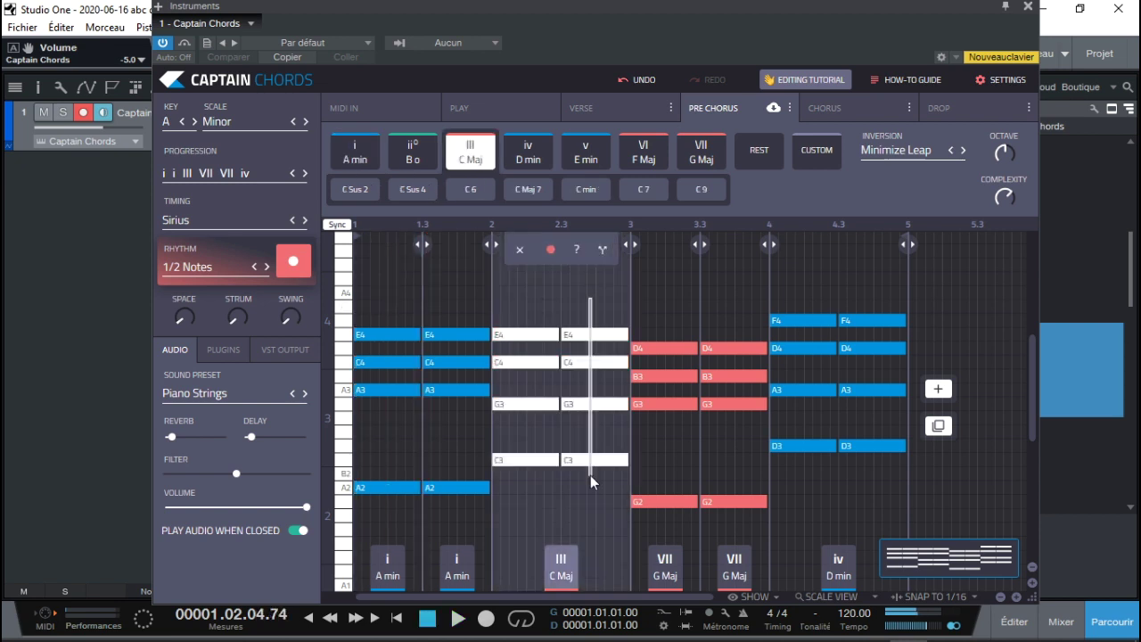
key(Delete)
drag(563, 308, 554, 505)
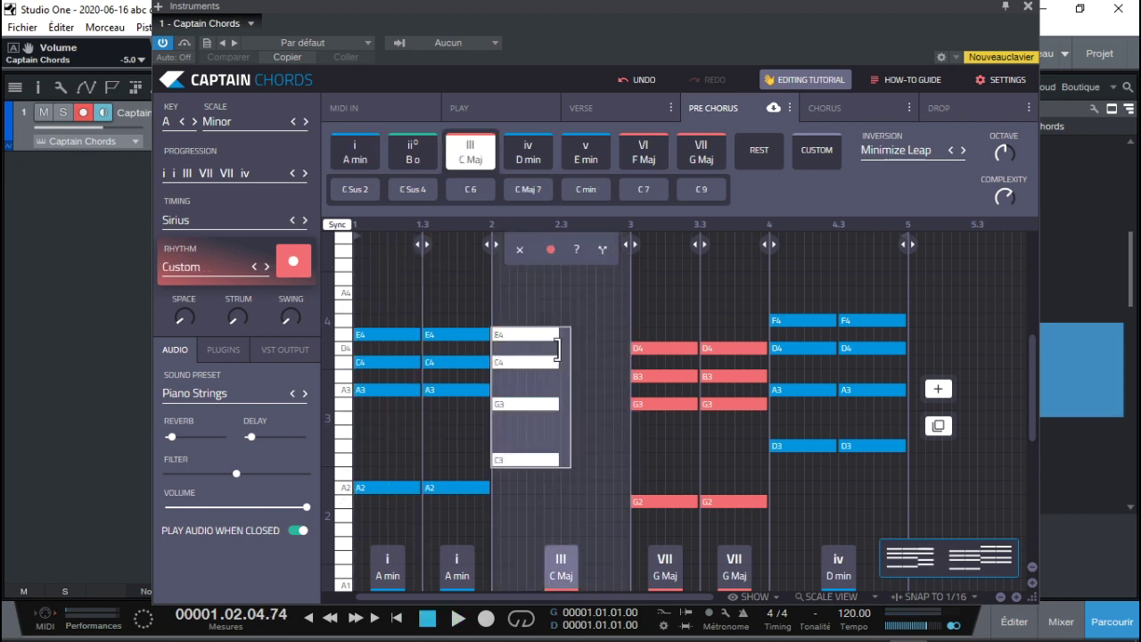
drag(561, 336, 622, 336)
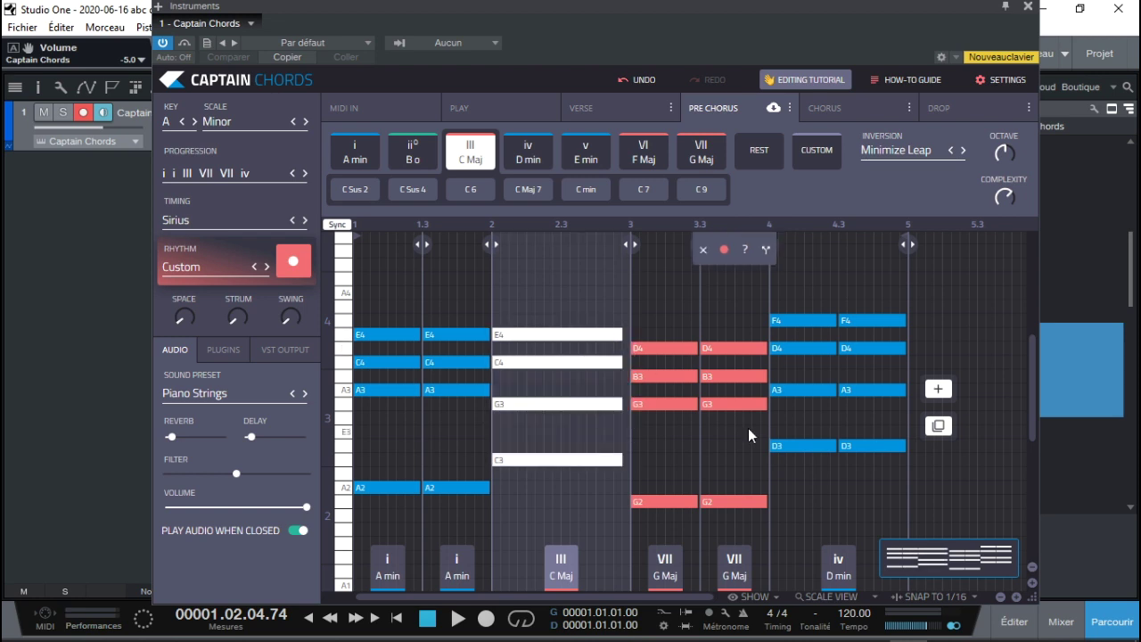
Delete the second D min hit in the fourth measure, lengthen the first to nearly fill the measure, and play back the pre-chorus
click(881, 286)
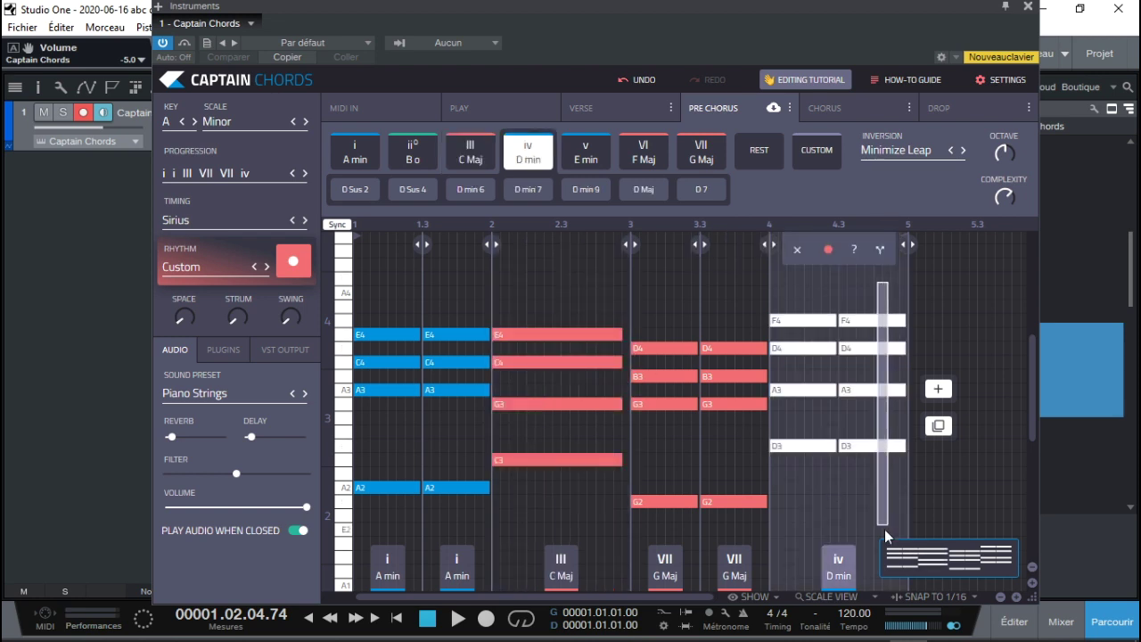
key(Delete)
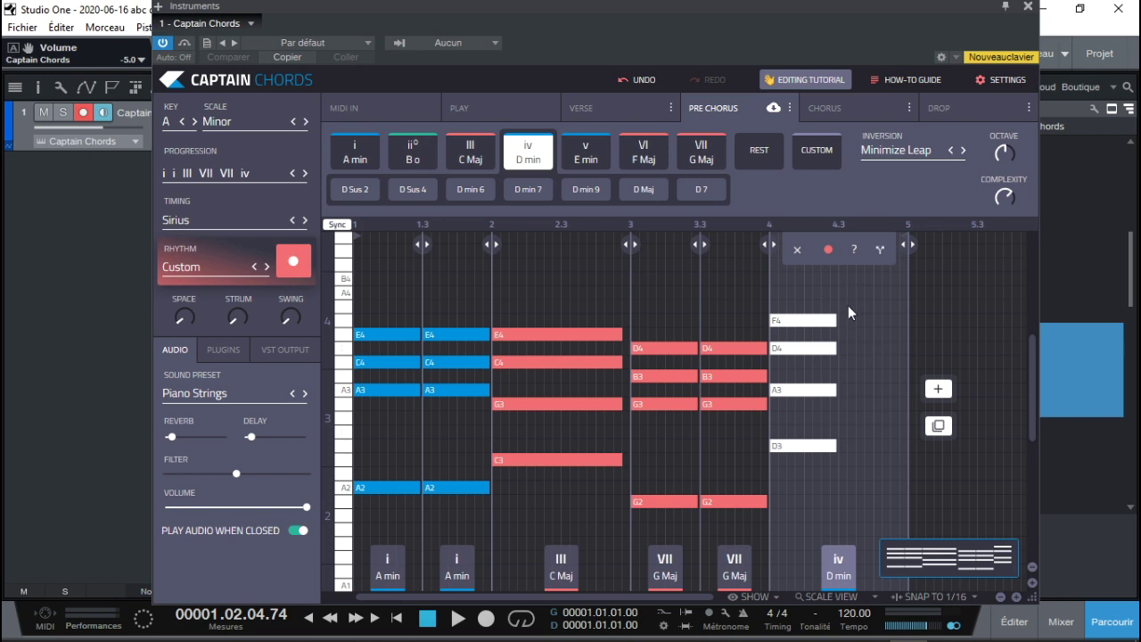
drag(836, 321, 903, 326)
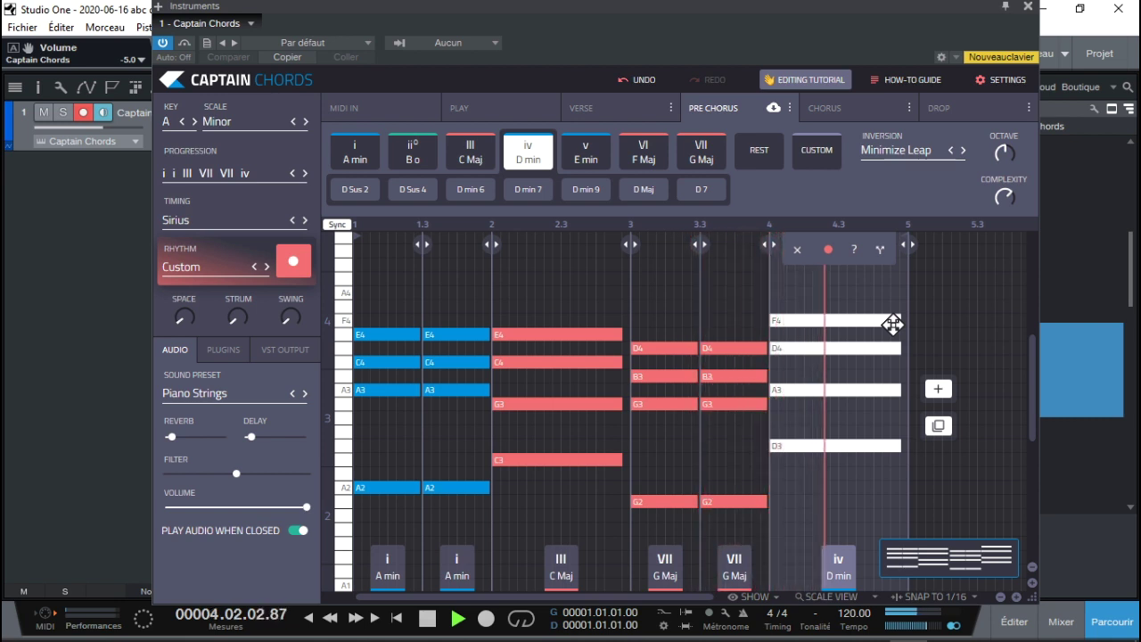
key(space)
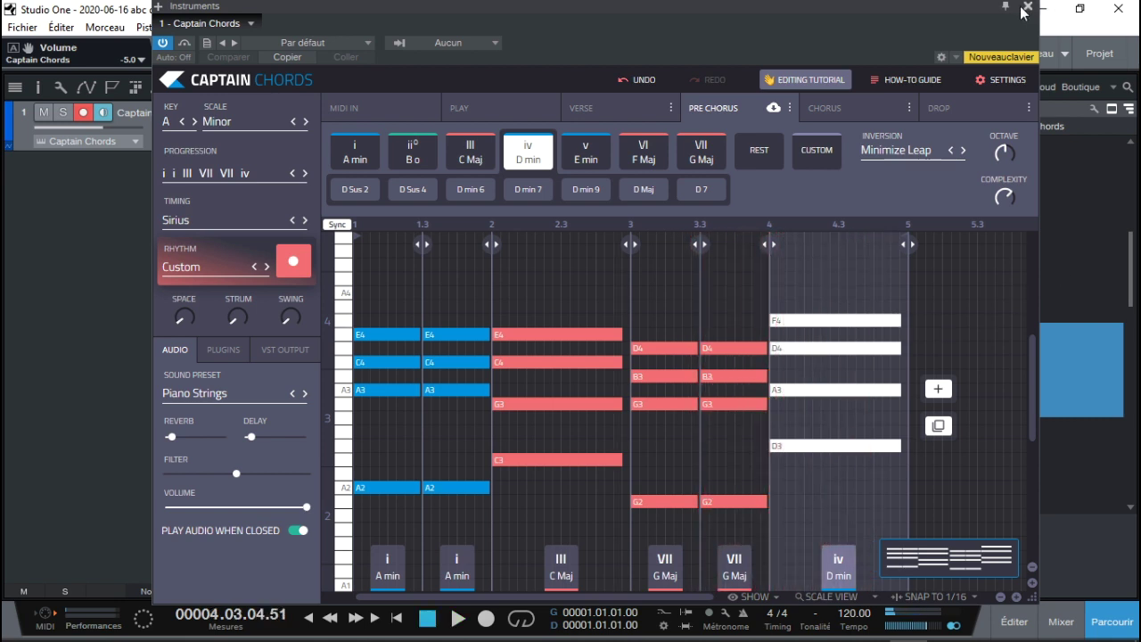
Return Captain Chords to the Verse section, close its window, and add Captain Beat as a new instrument track
click(643, 106)
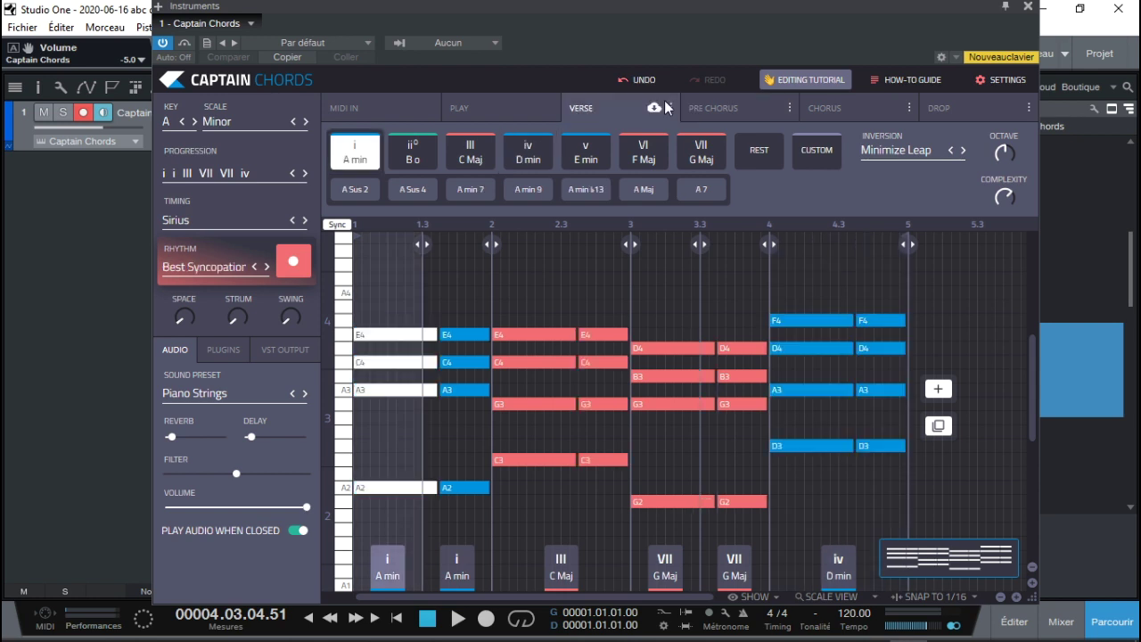
click(1028, 7)
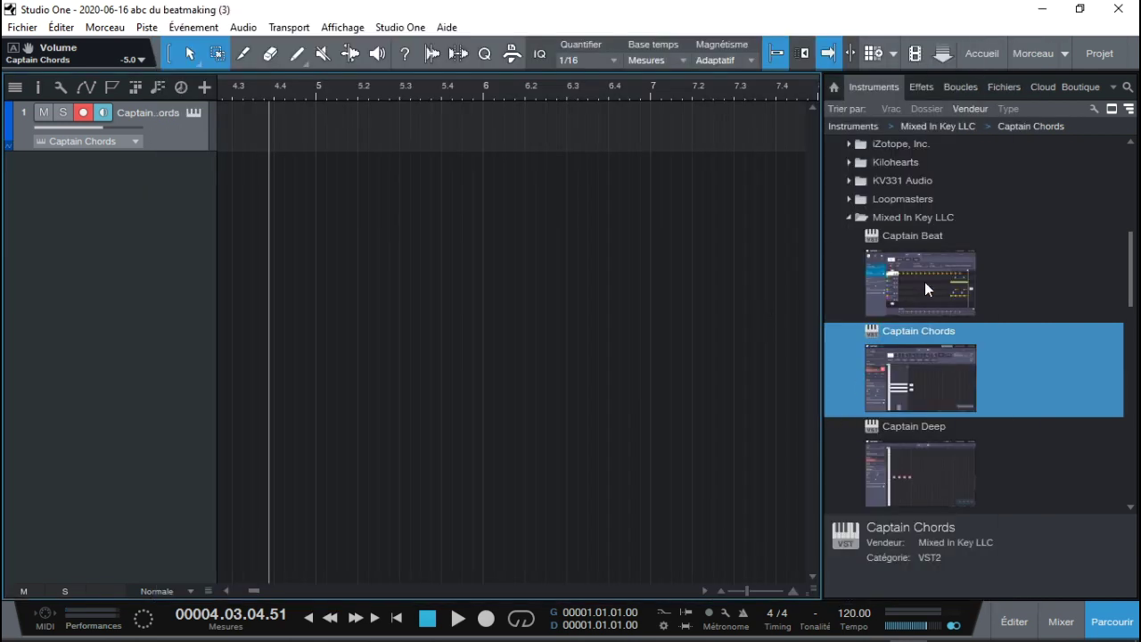
drag(924, 281, 606, 285)
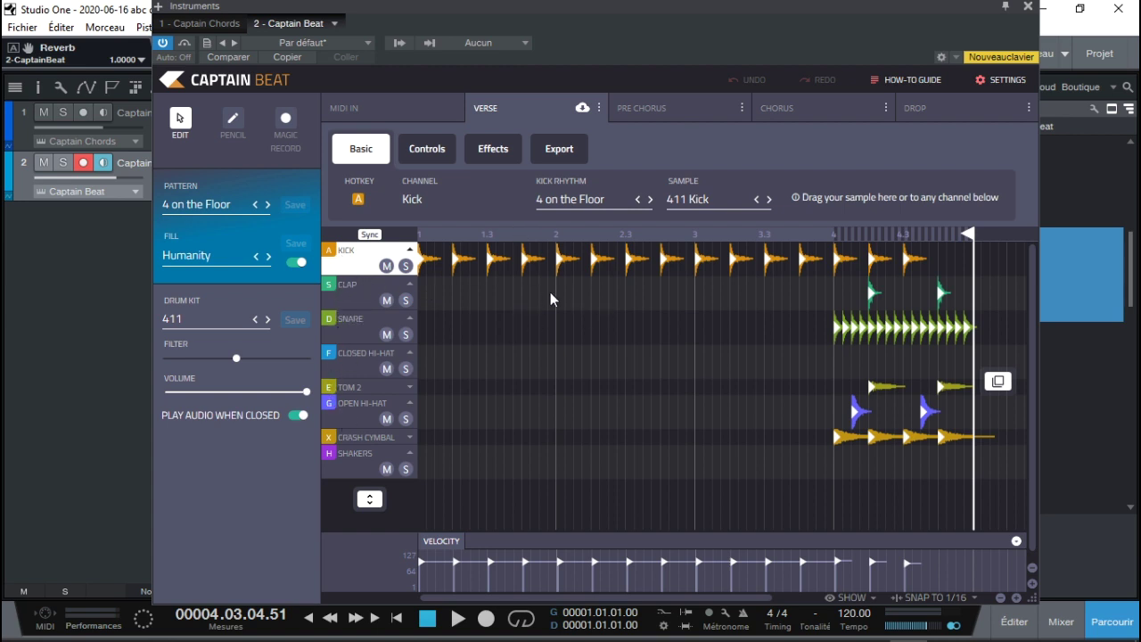
Play back the default 4 on the Floor pattern and delete its drum hits from all channels
key(space)
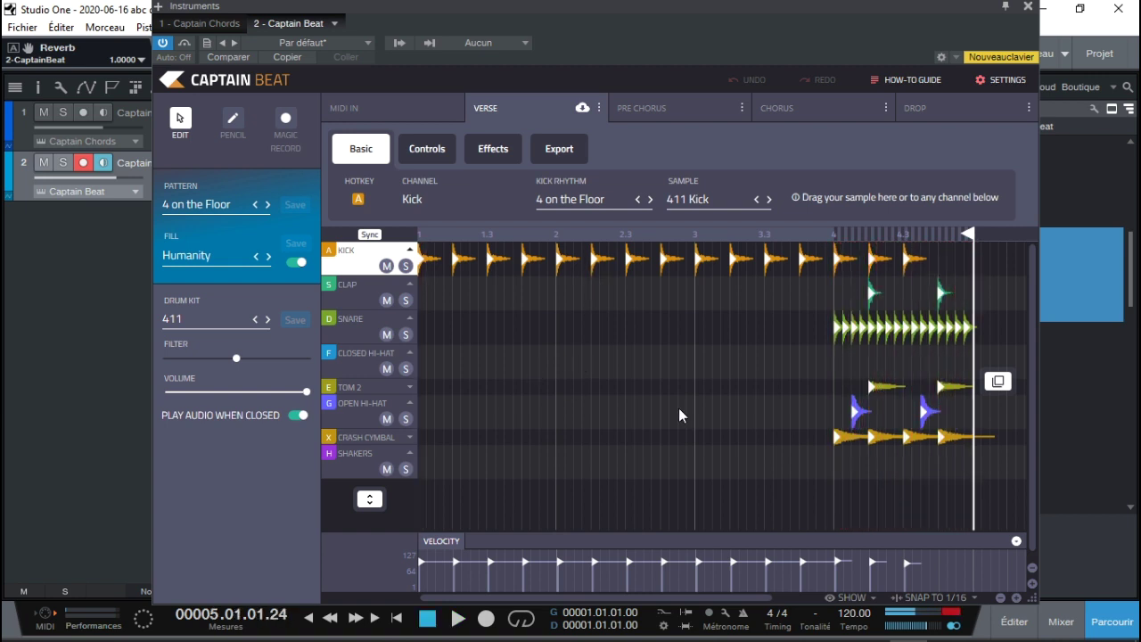
drag(956, 471, 354, 192)
key(Delete)
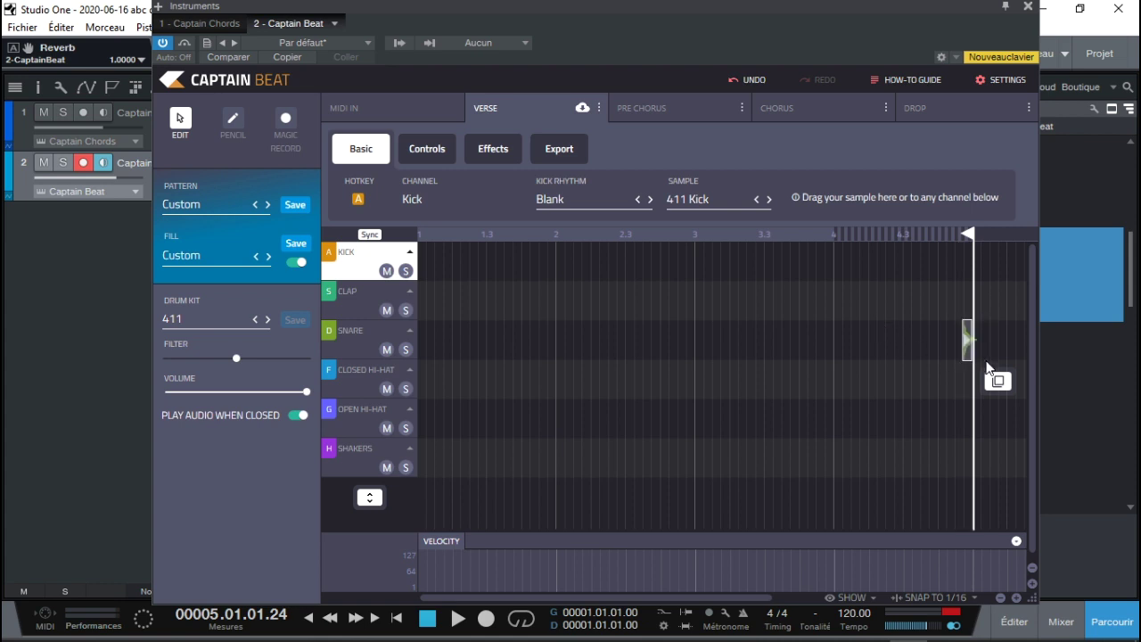
Place four consecutive closed hi-hat hits at the start of measure 1 with alternating velocities and play them back
click(419, 379)
click(430, 382)
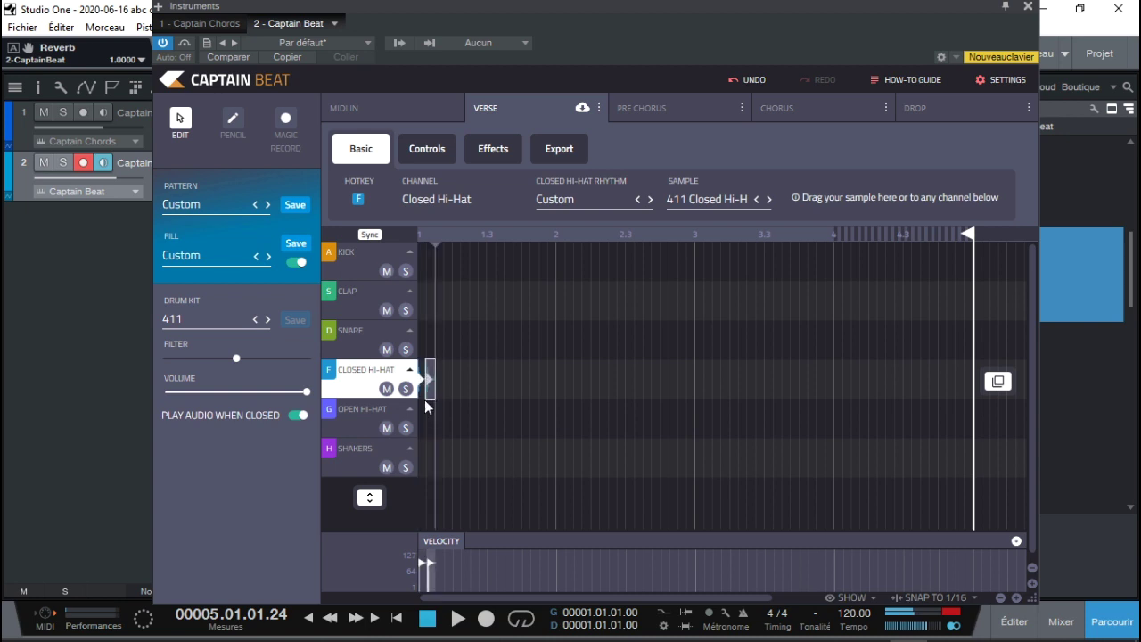
click(438, 384)
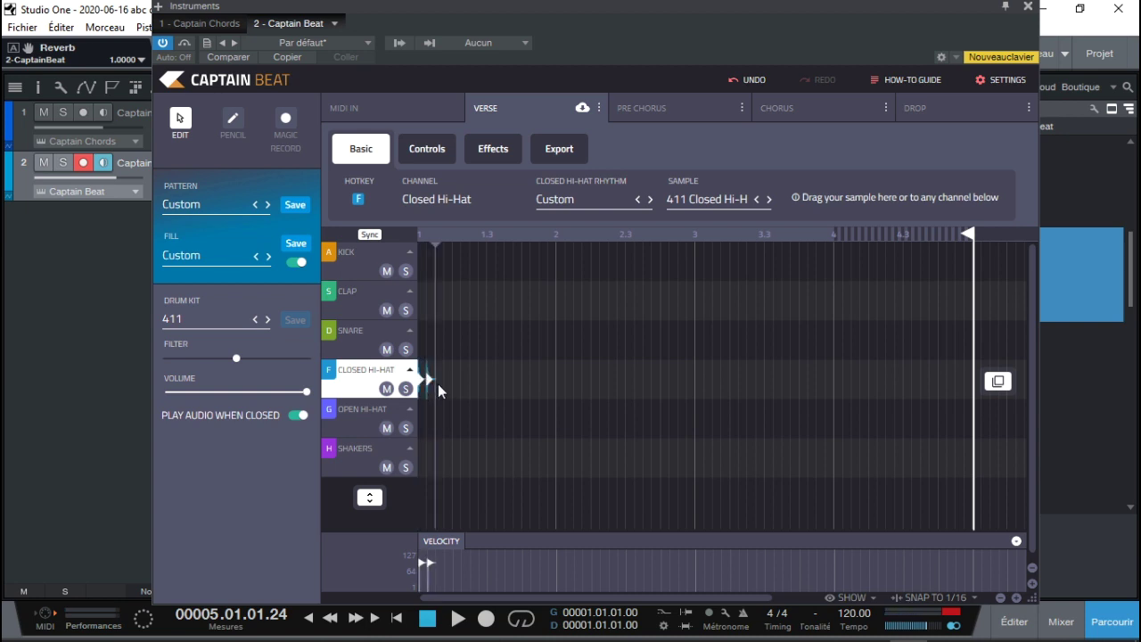
click(440, 384)
click(446, 389)
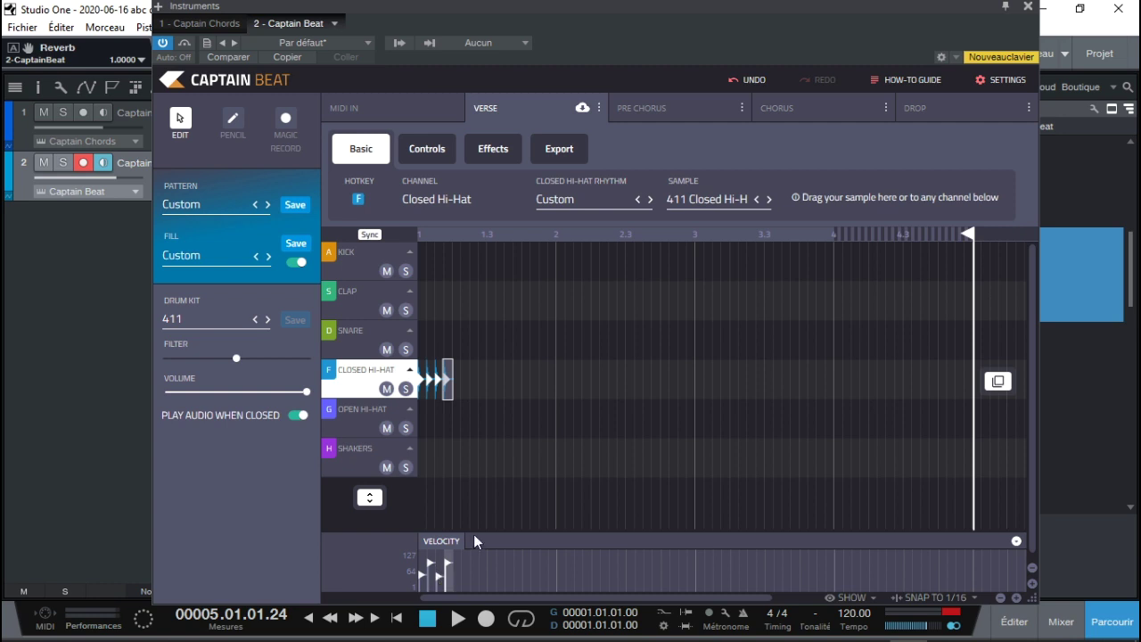
key(space)
key(space)
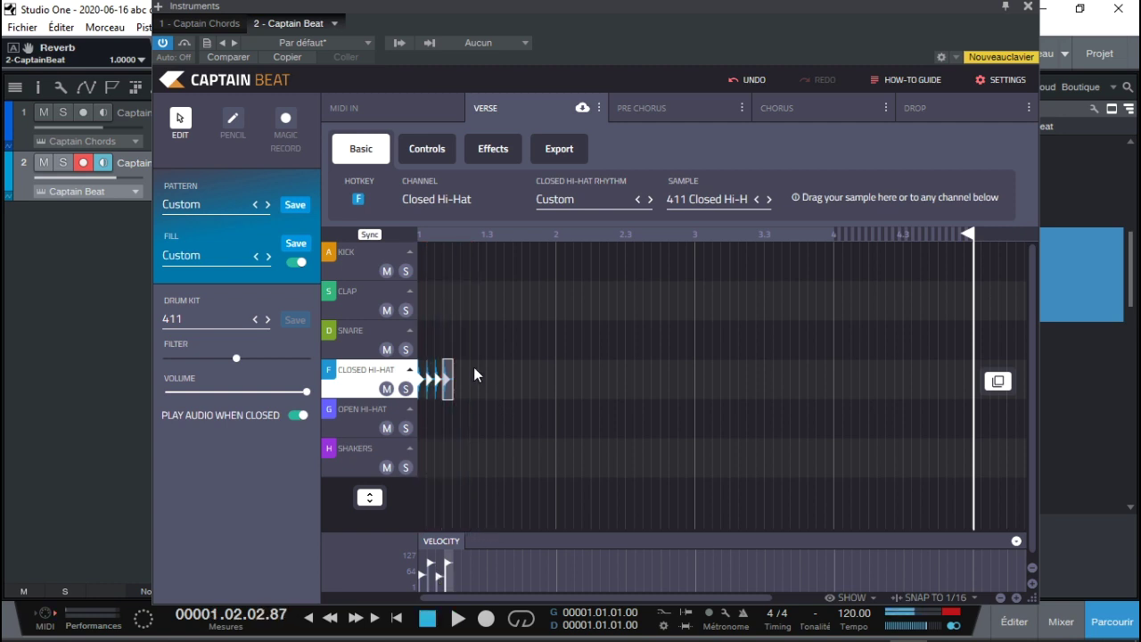
Duplicate the four-hit closed hi-hat group to 1.3 and to the start of measure 3
click(456, 380)
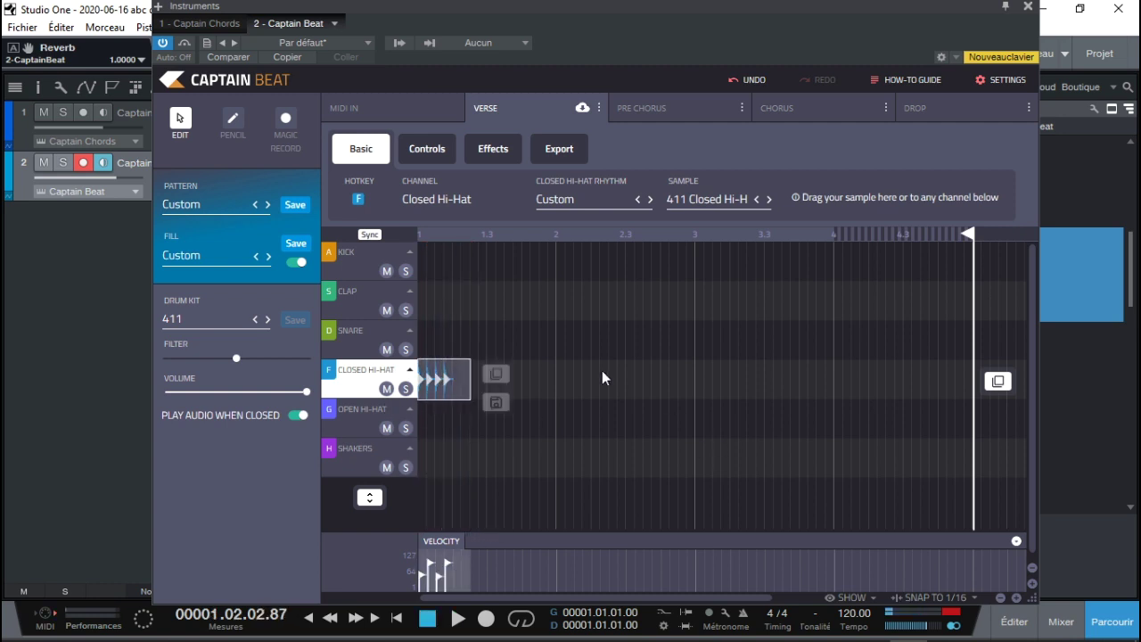
click(497, 373)
drag(502, 381, 516, 383)
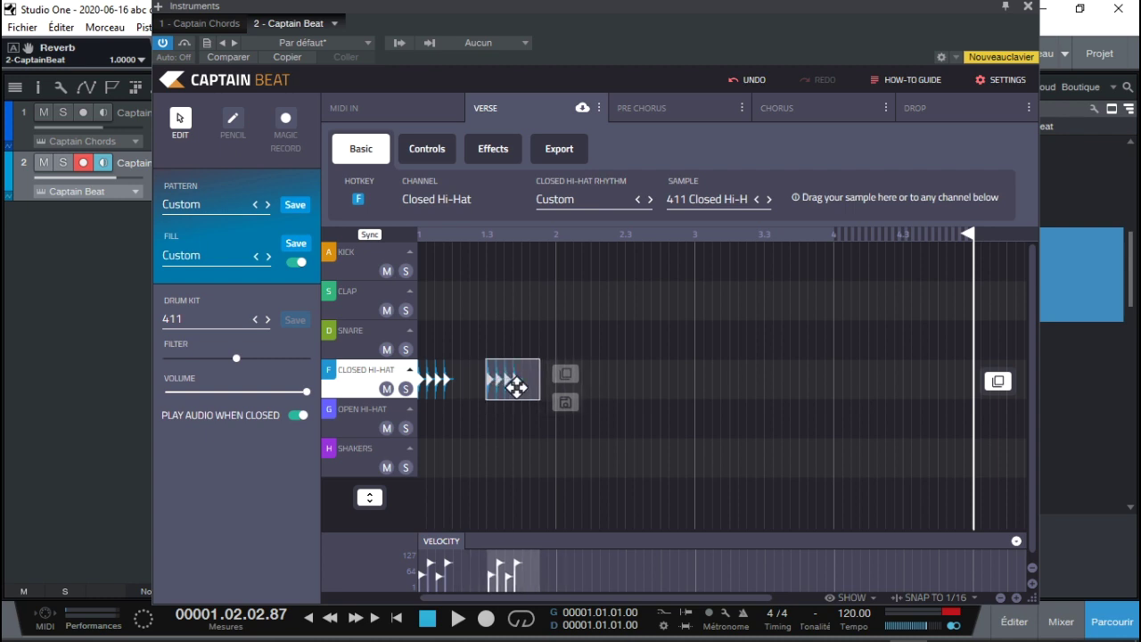
click(575, 373)
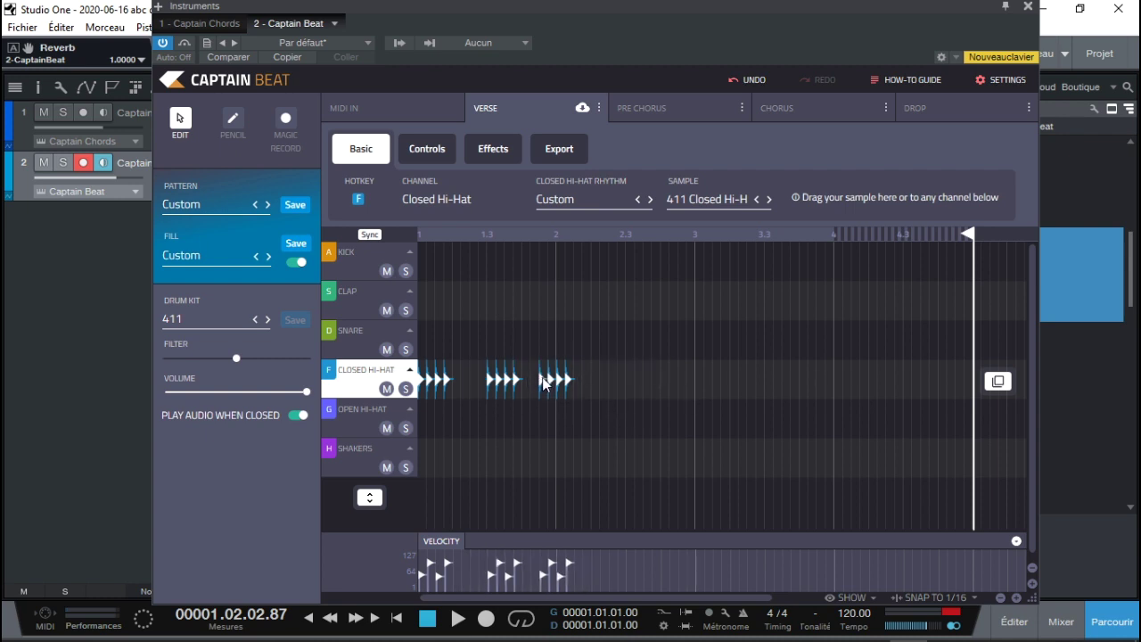
drag(551, 390, 699, 395)
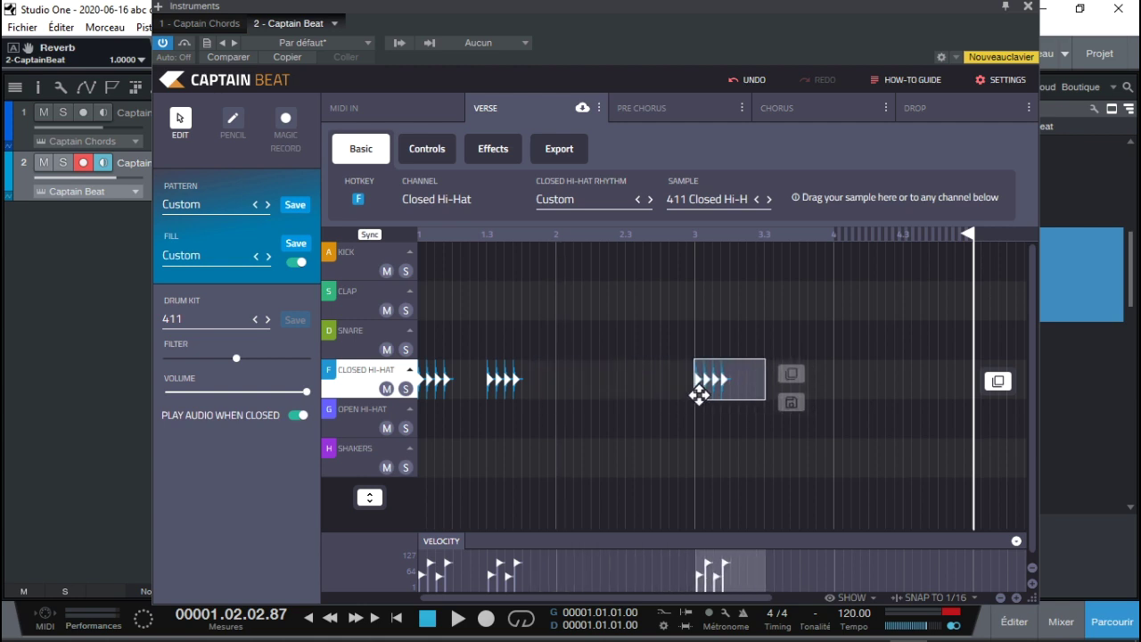
click(757, 444)
Duplicate the measure 3 hi-hat group and move the copy to just after 3.3
click(686, 388)
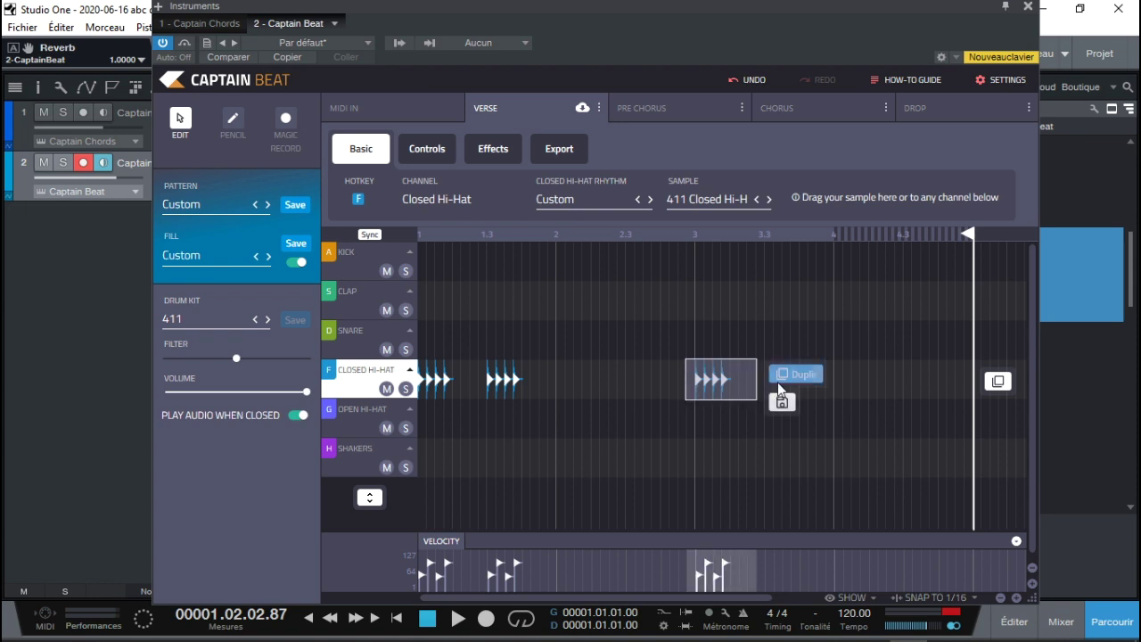
click(776, 374)
drag(771, 382, 841, 377)
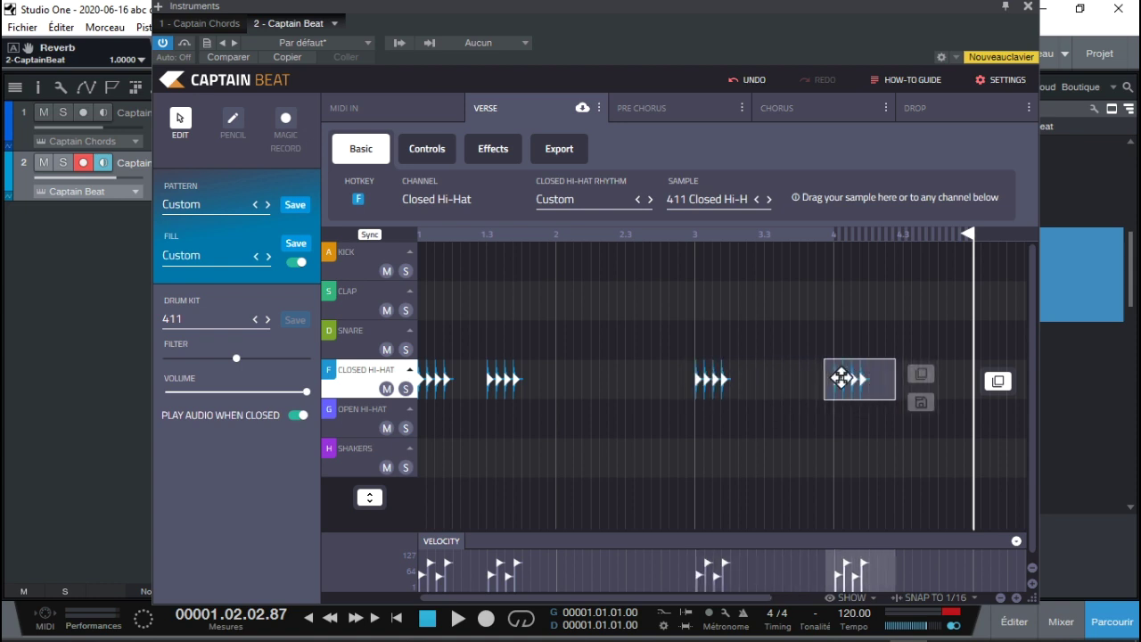
click(772, 479)
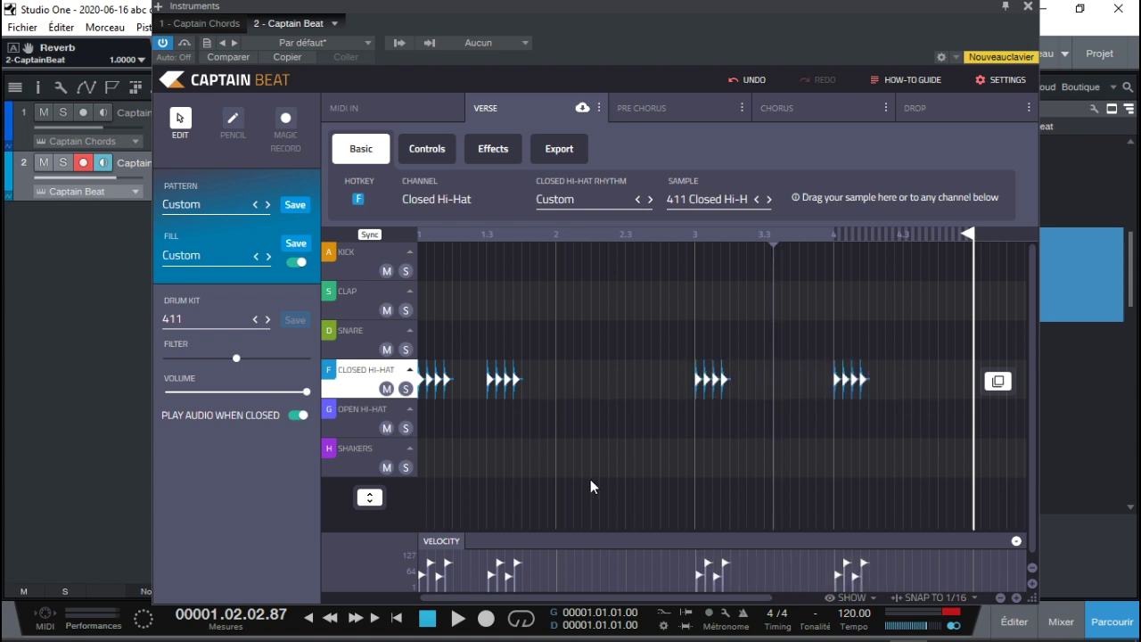
click(556, 385)
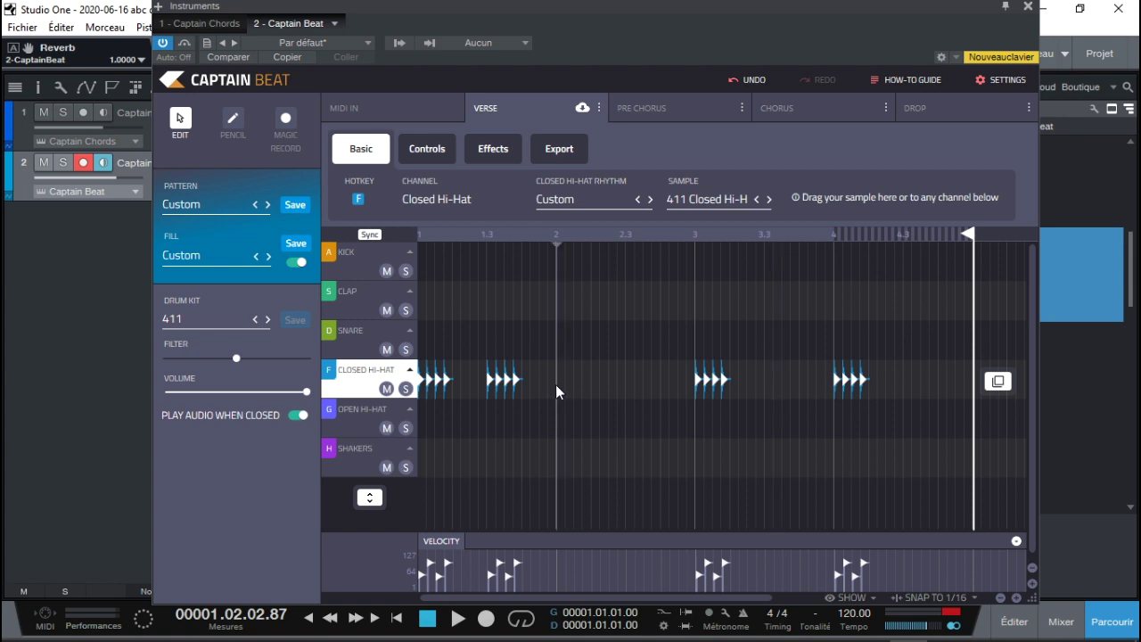
drag(837, 341, 899, 451)
drag(862, 384, 801, 387)
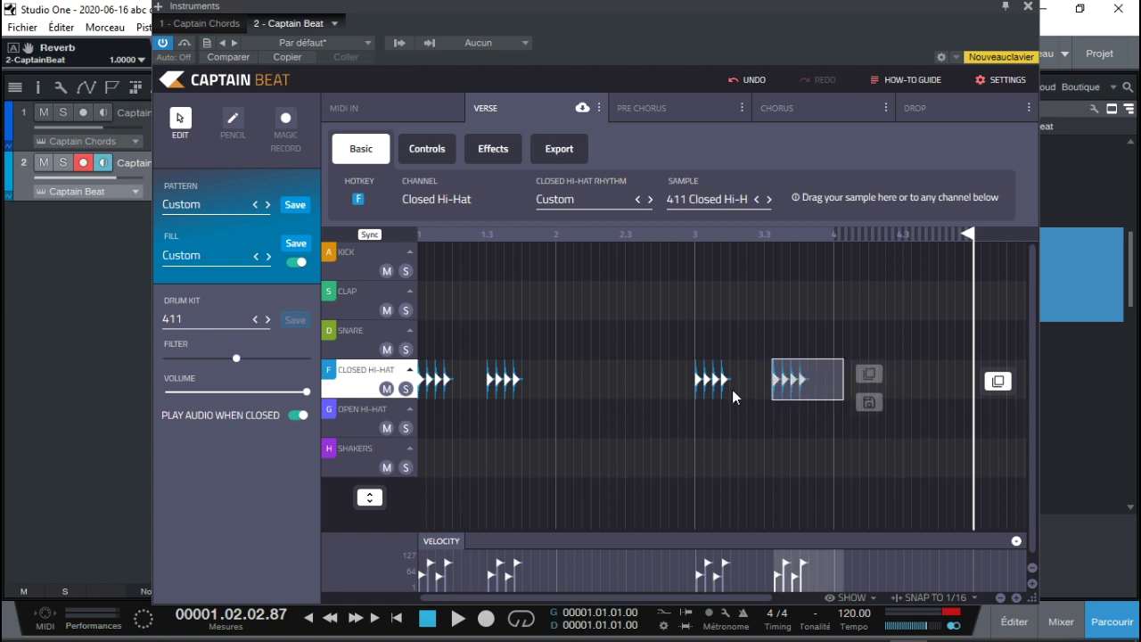
Fill measure 2 with consecutive 1/16 closed hi-hat hits by duplicating an eight-hit run and aligning the copy behind it
click(557, 377)
click(557, 380)
drag(557, 380, 623, 390)
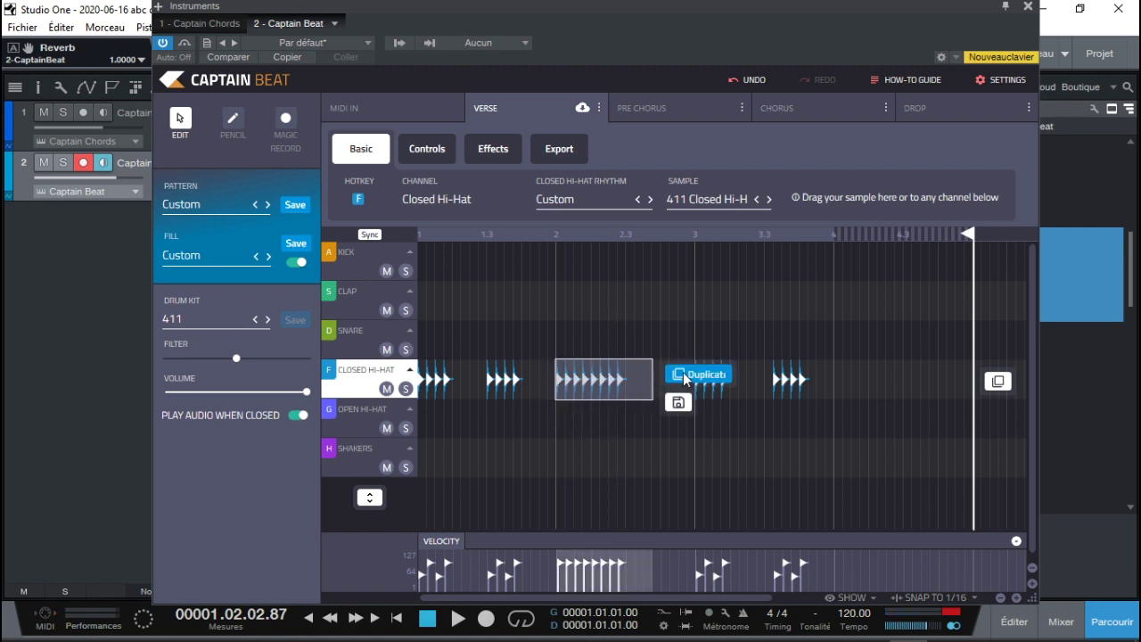
click(648, 373)
drag(696, 391, 663, 392)
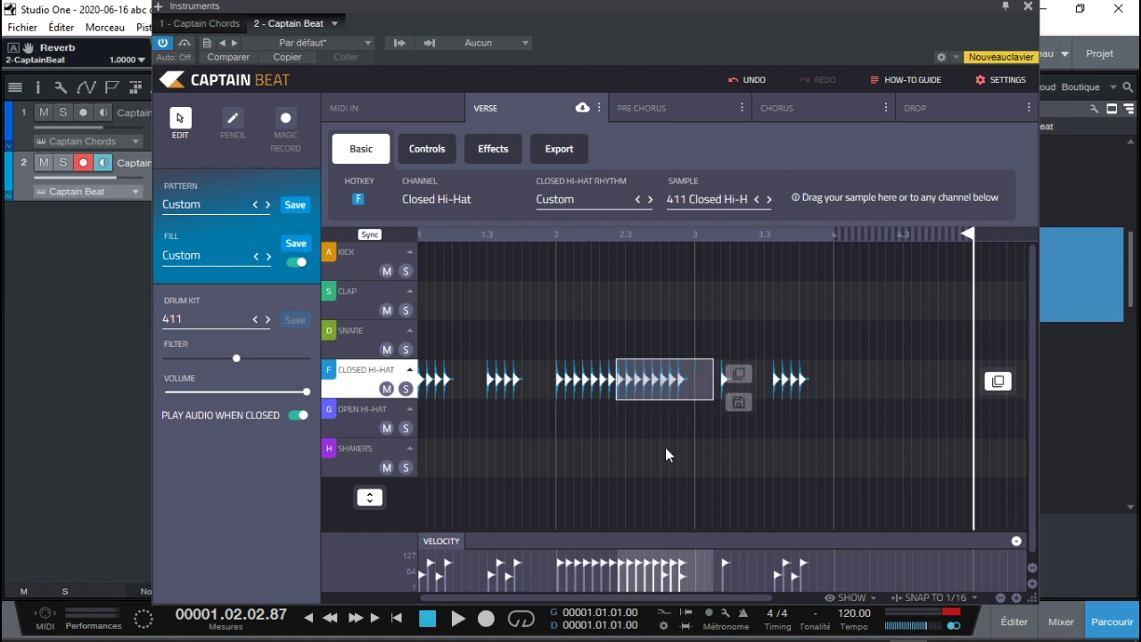
Replace the stray hi-hat hit in early measure 3 with a copy of the four-hit group, and vary measure 2's hit velocities
click(706, 389)
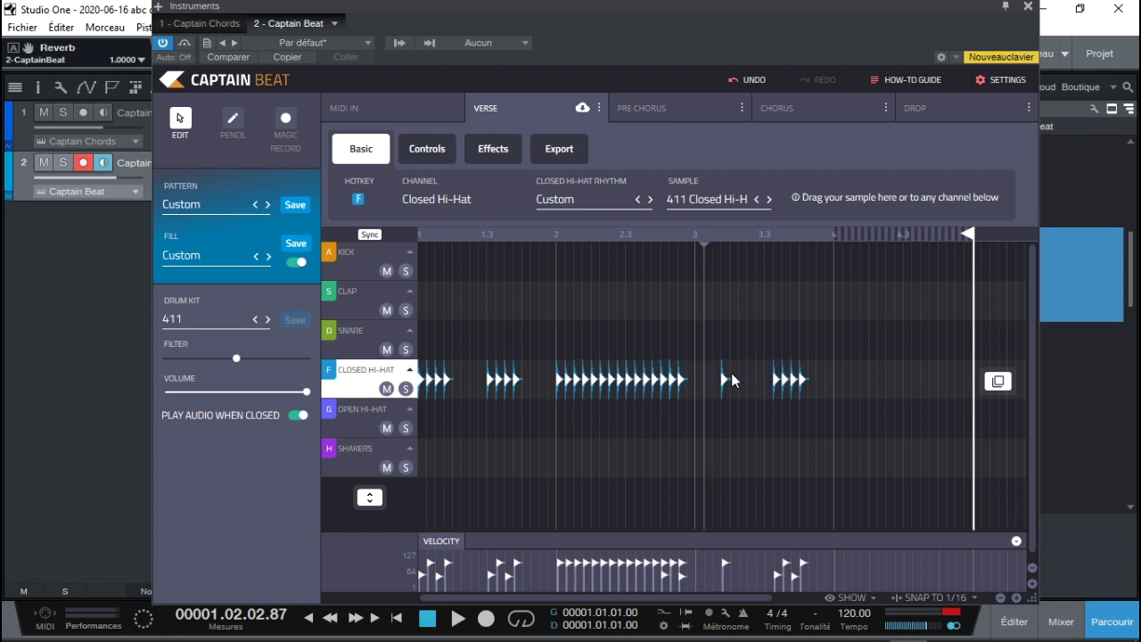
click(725, 379)
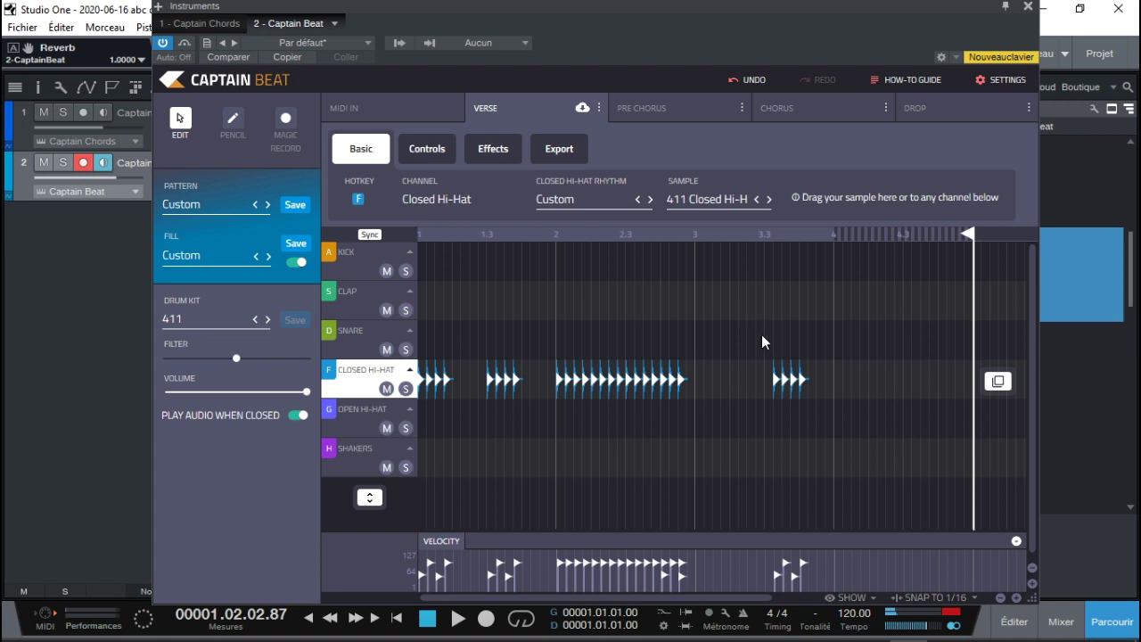
drag(762, 342, 833, 406)
drag(790, 369, 701, 384)
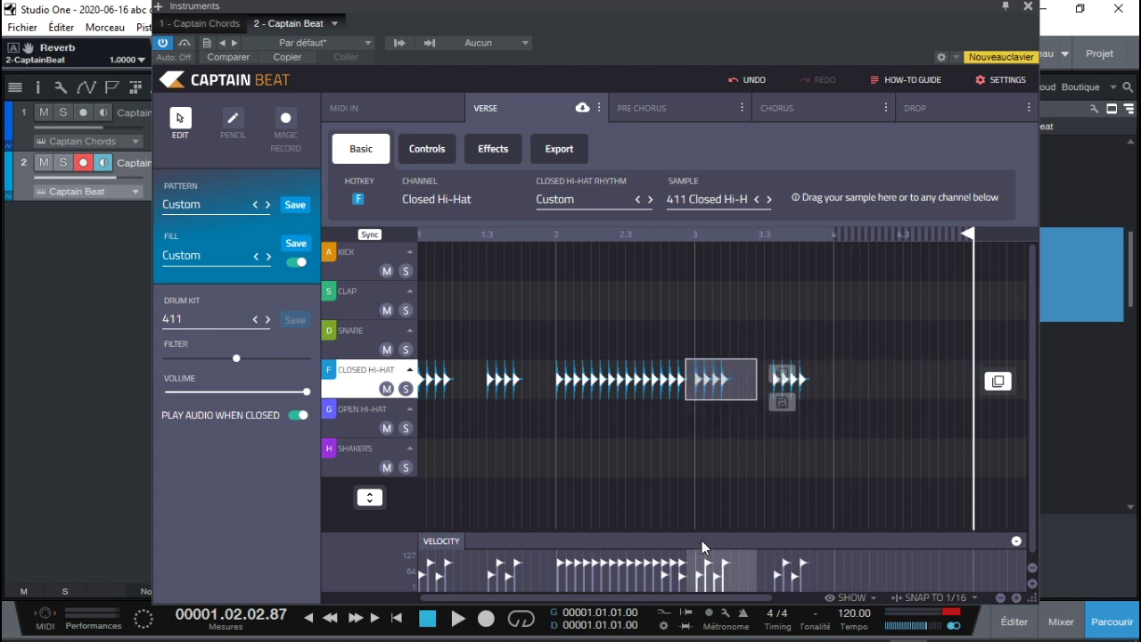
click(716, 502)
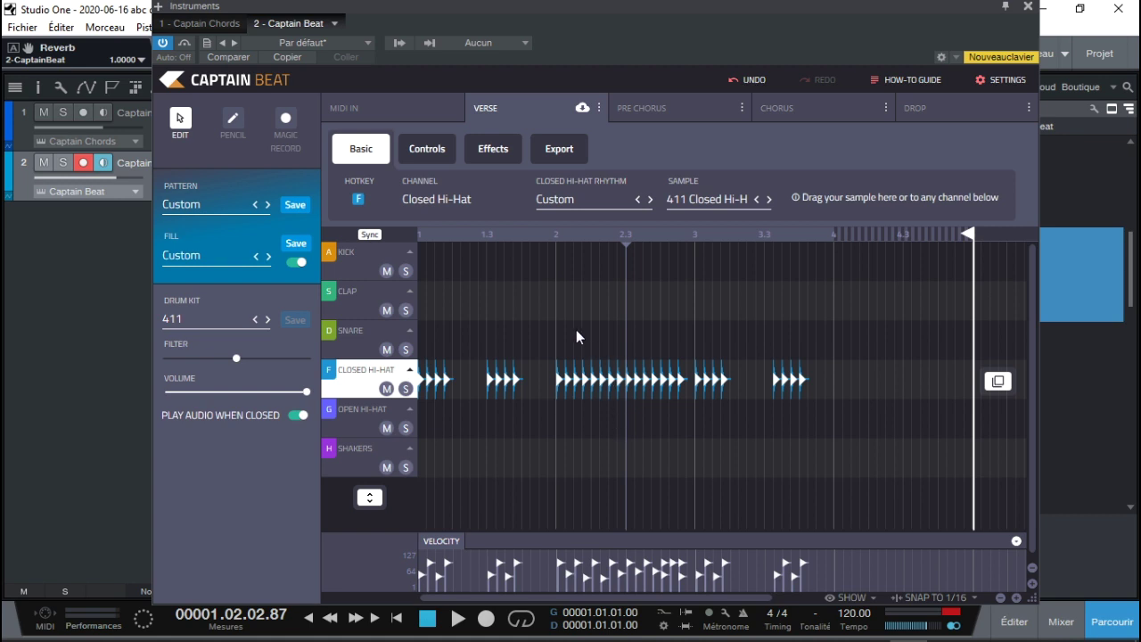
Duplicate measure 2's closed hi-hat run into measure 4, keeping both on the Closed Hi-Hat channel, and play back the pattern
drag(559, 342, 682, 405)
drag(634, 374, 632, 424)
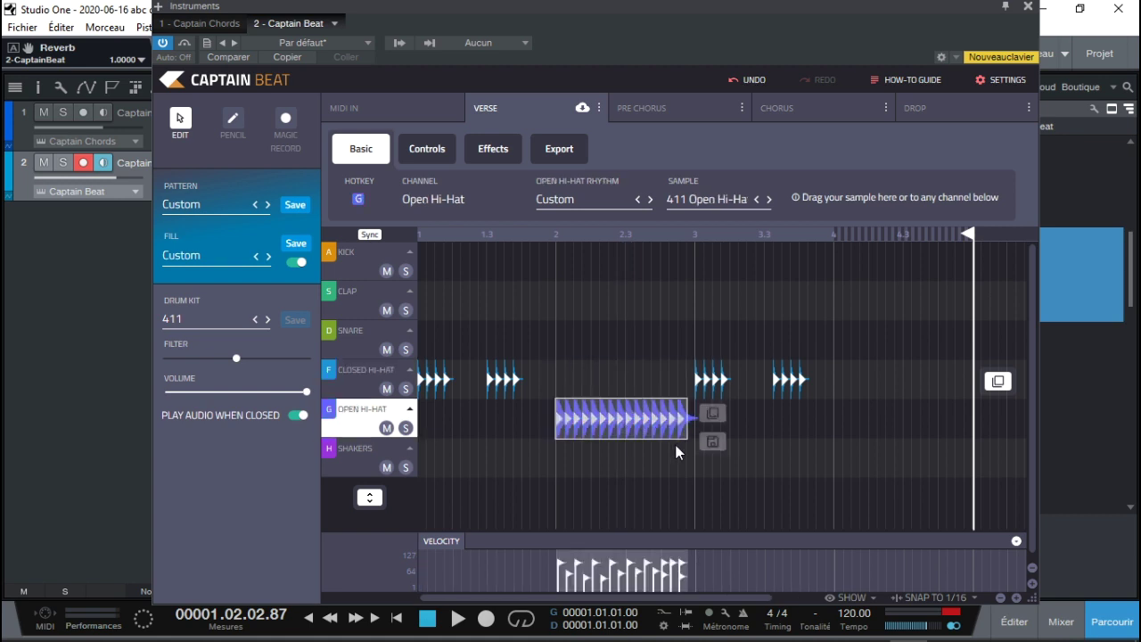
click(713, 413)
drag(754, 426, 905, 385)
drag(741, 431, 588, 390)
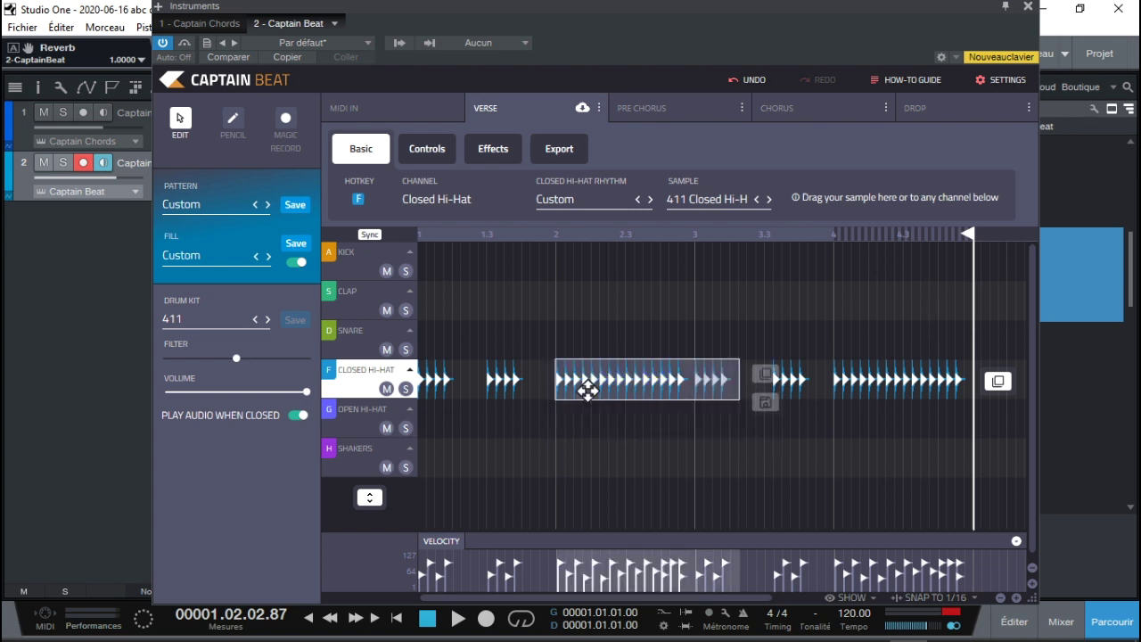
click(627, 474)
key(space)
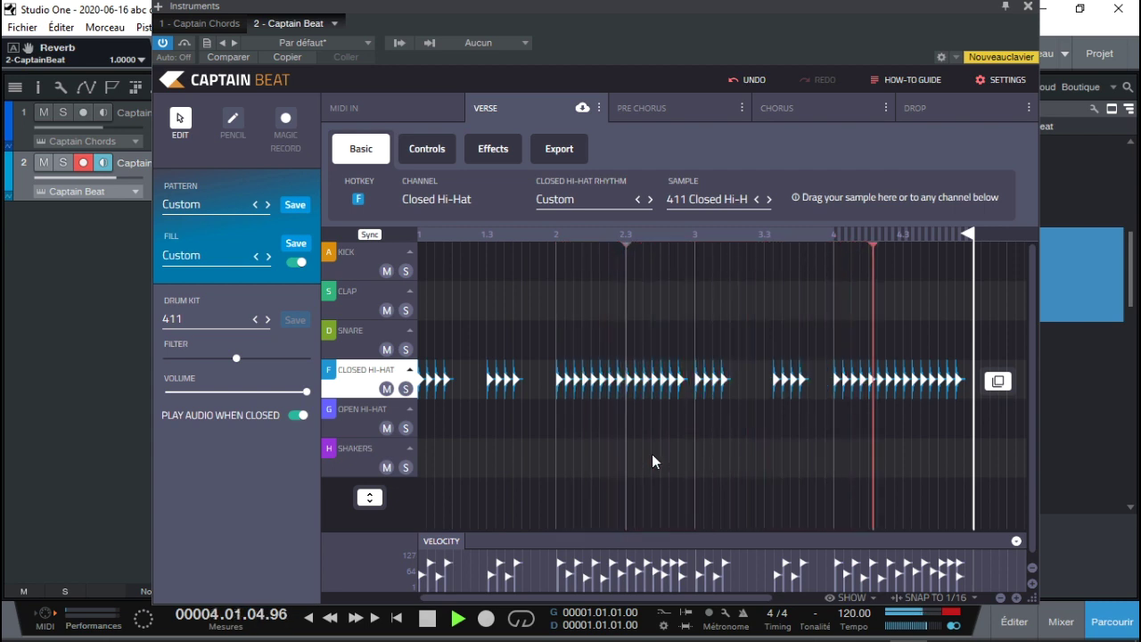
key(space)
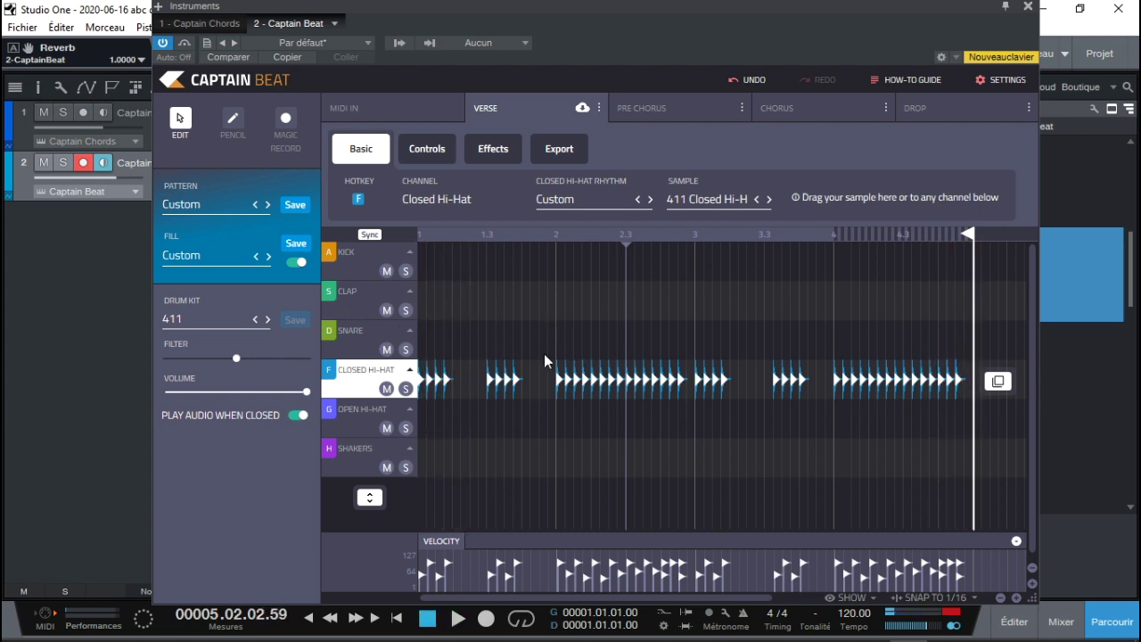
Place single snare hits at 1.3, 2.3, 3.3 and 4.3
click(490, 337)
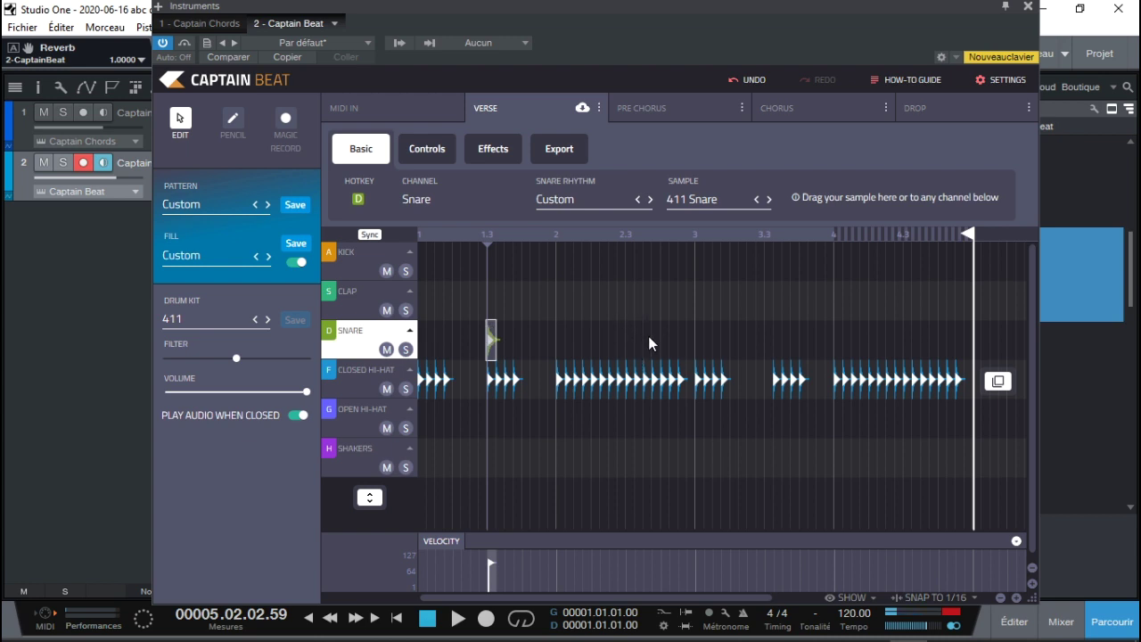
click(629, 339)
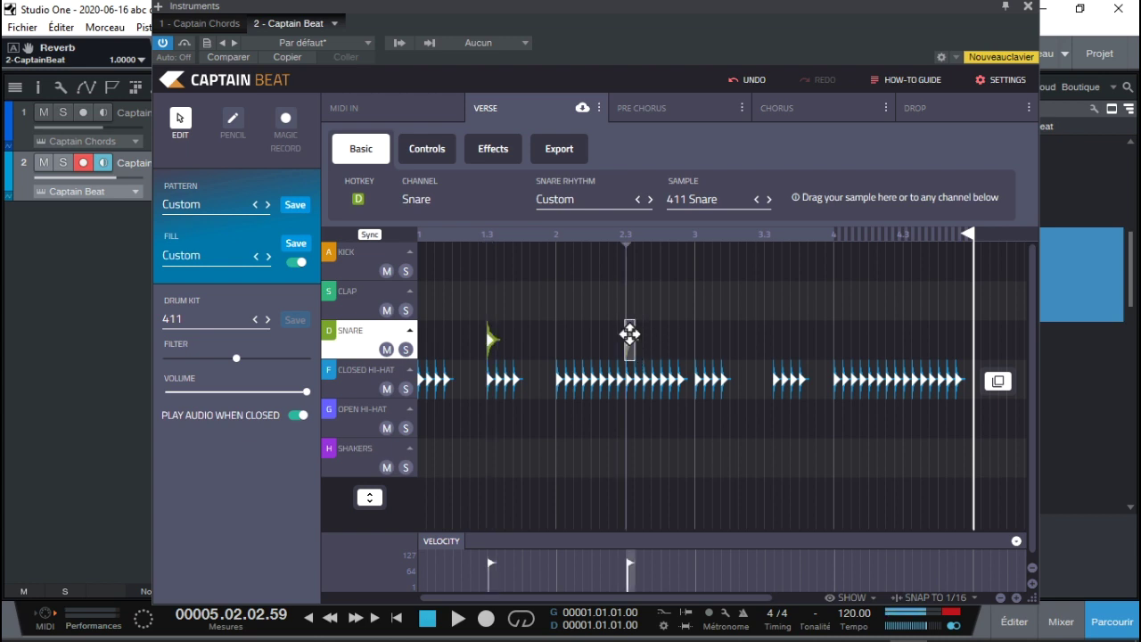
click(766, 337)
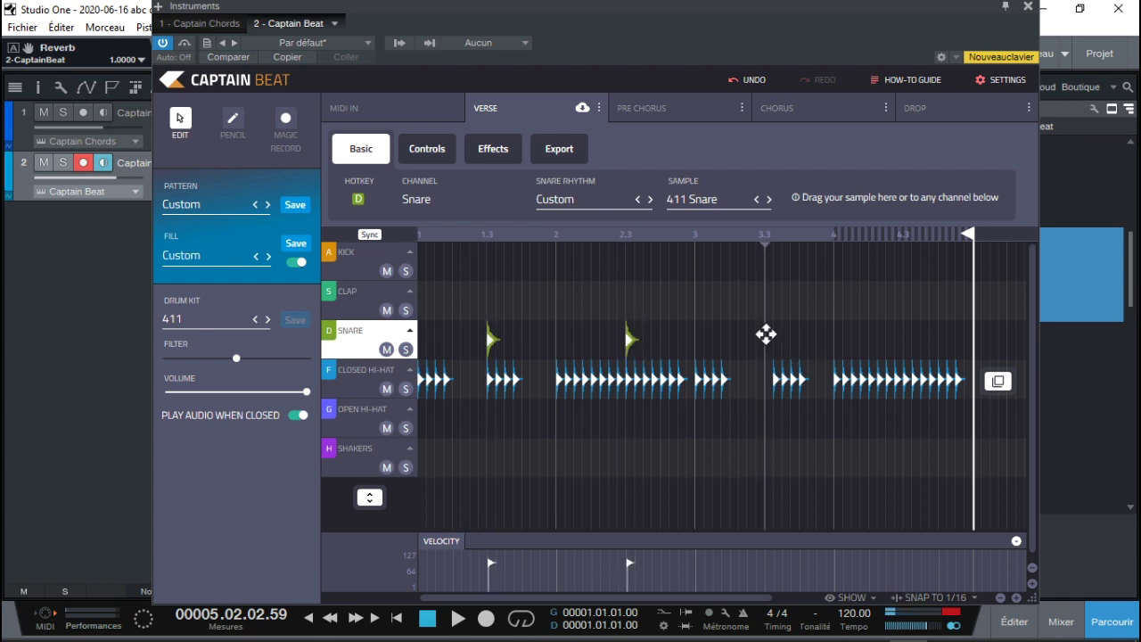
click(906, 339)
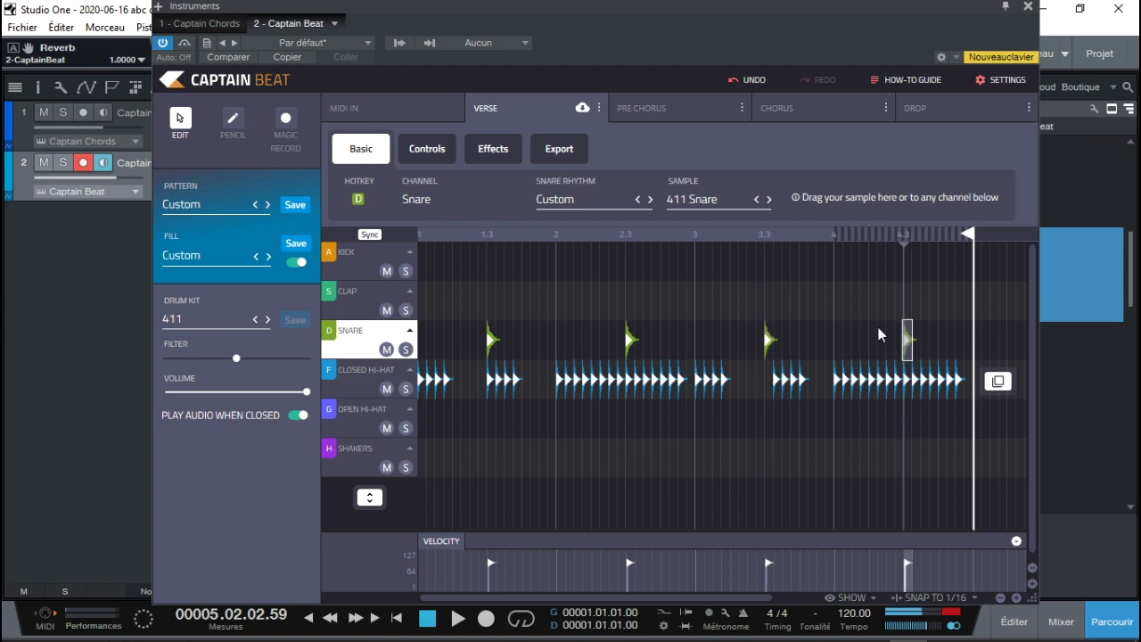
Replace the snare hits at 1.3 and 3.3 with clap hits at about the same positions
click(492, 299)
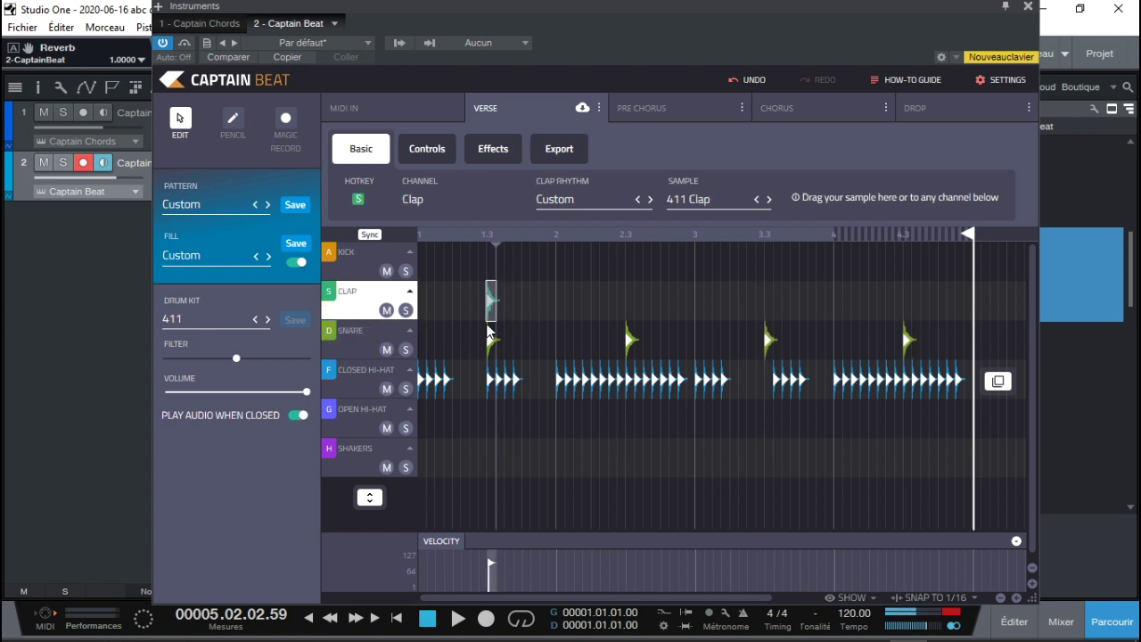
click(492, 333)
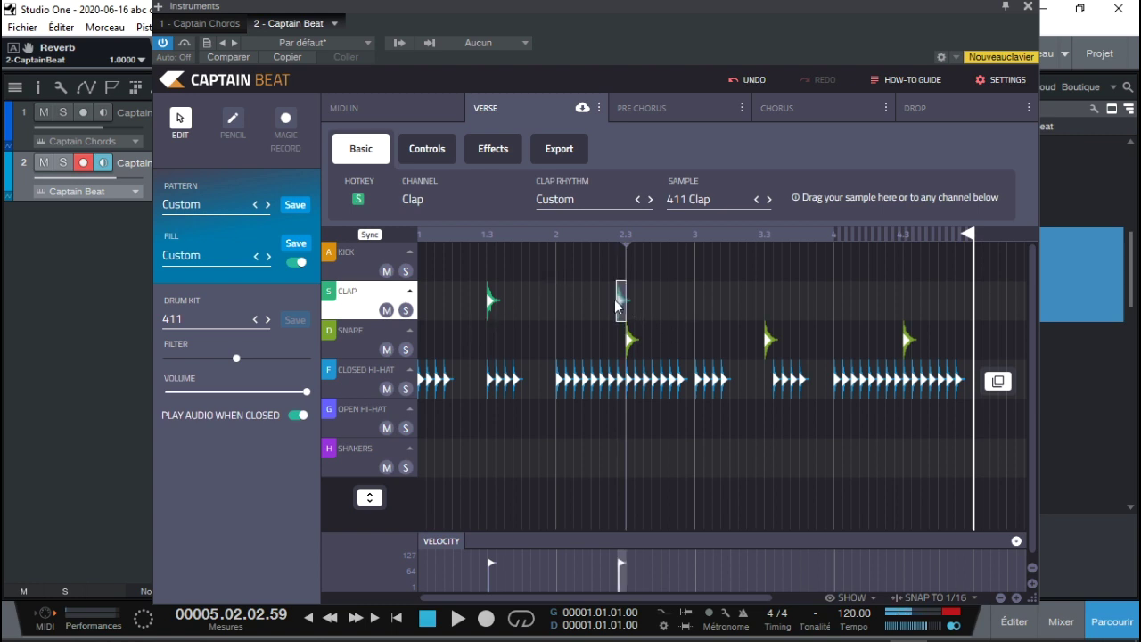
drag(618, 299, 759, 304)
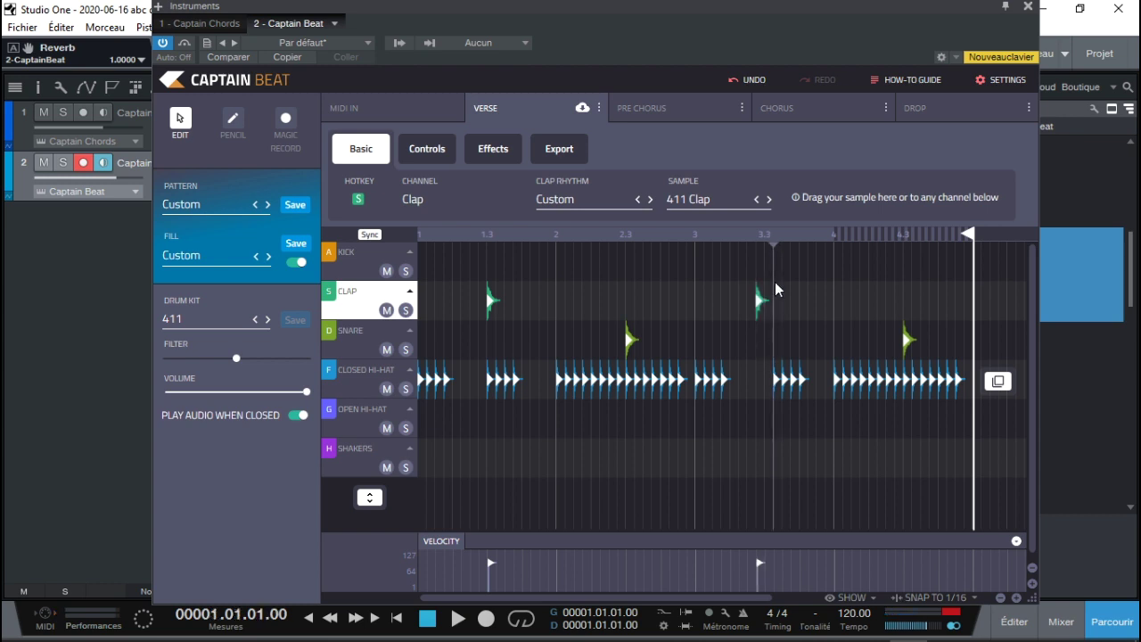
Align the second clap hit with 3.3, and place kick hits at 1, 1.4, 2 and just before 2.3 during playback
mouse_move(752, 304)
mouse_down()
mouse_move(777, 298)
mouse_move(765, 301)
mouse_up()
key(space)
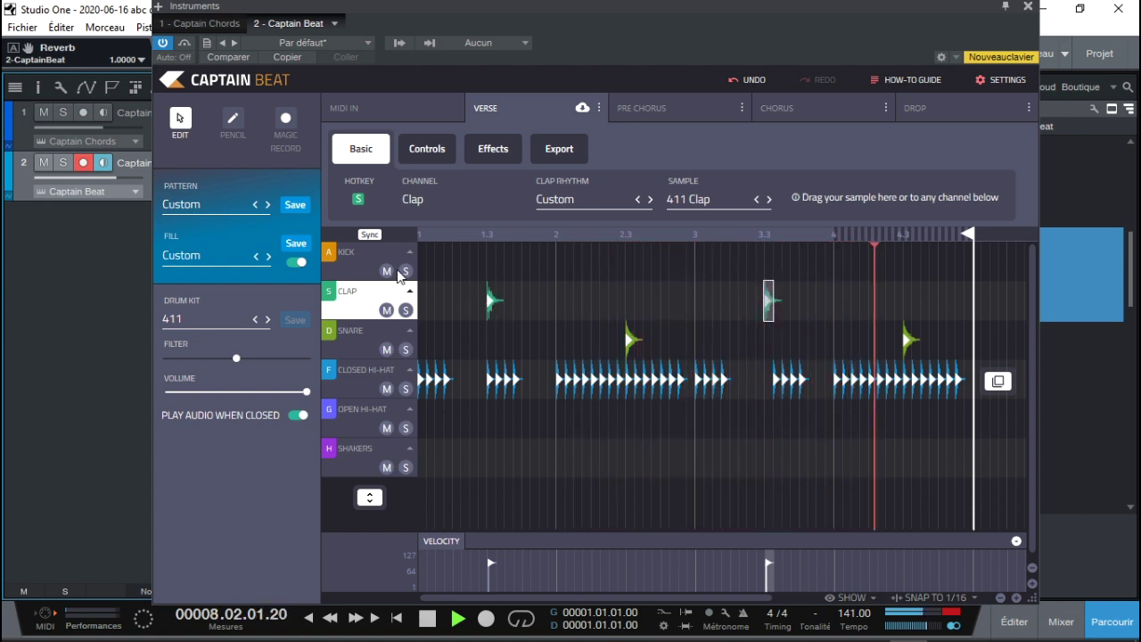
click(422, 261)
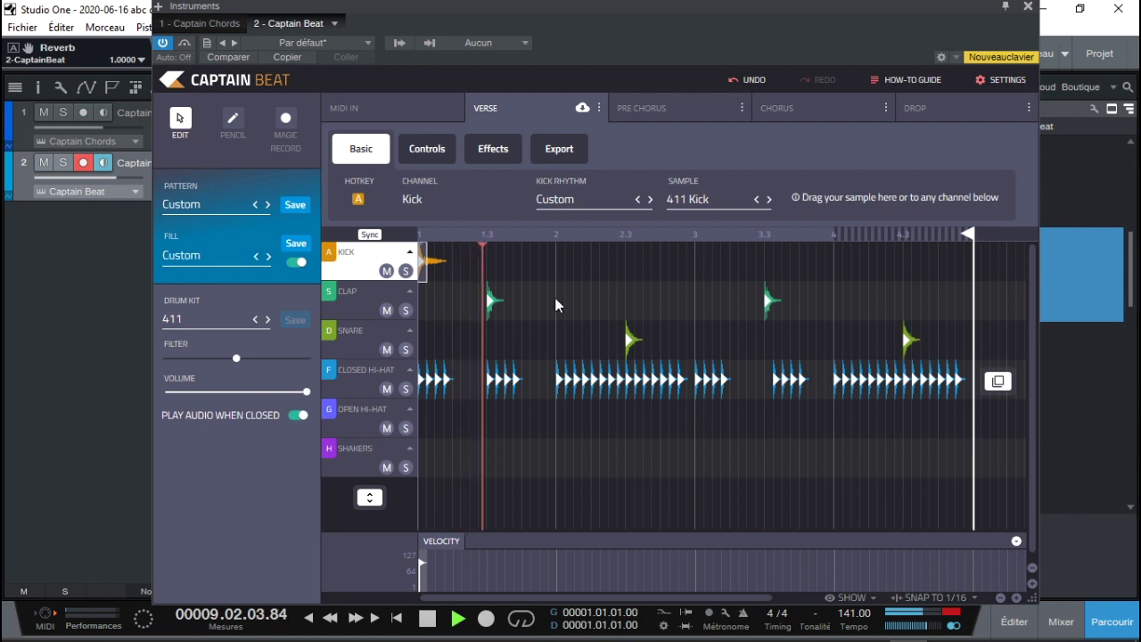
click(552, 262)
drag(553, 263, 565, 258)
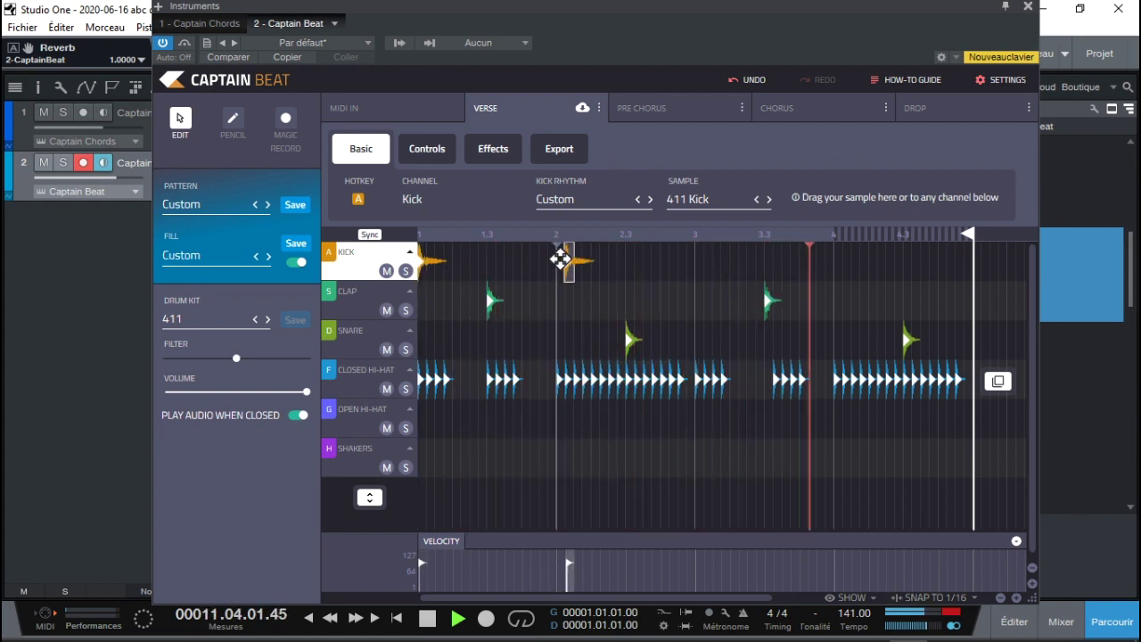
click(615, 264)
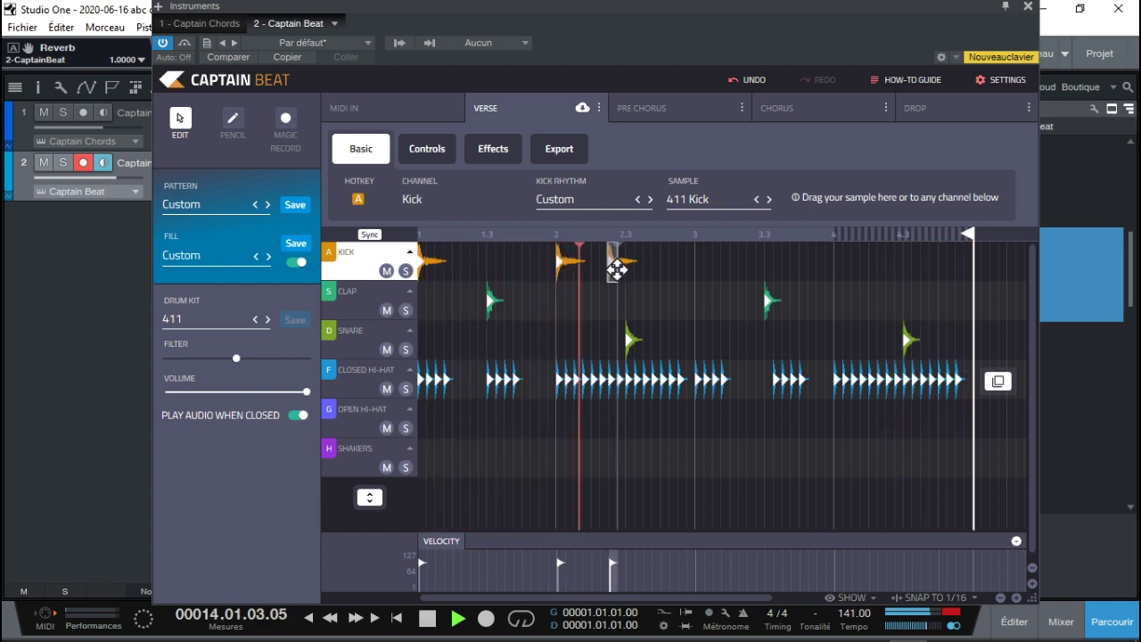
click(535, 262)
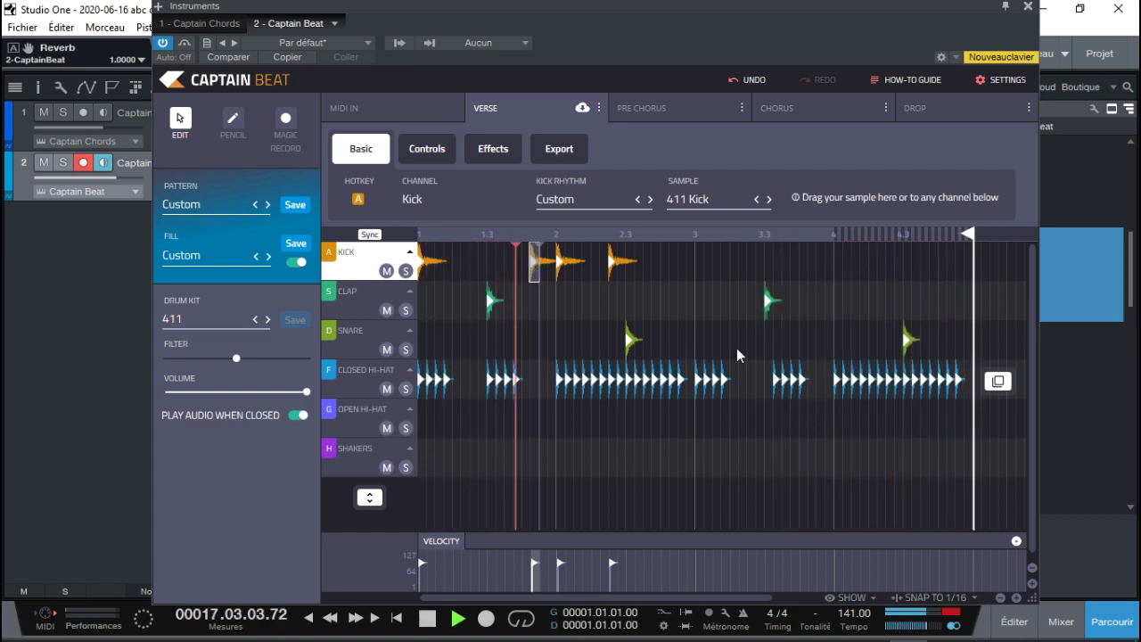
mouse_move(543, 270)
mouse_down()
mouse_move(510, 263)
mouse_move(525, 262)
mouse_up()
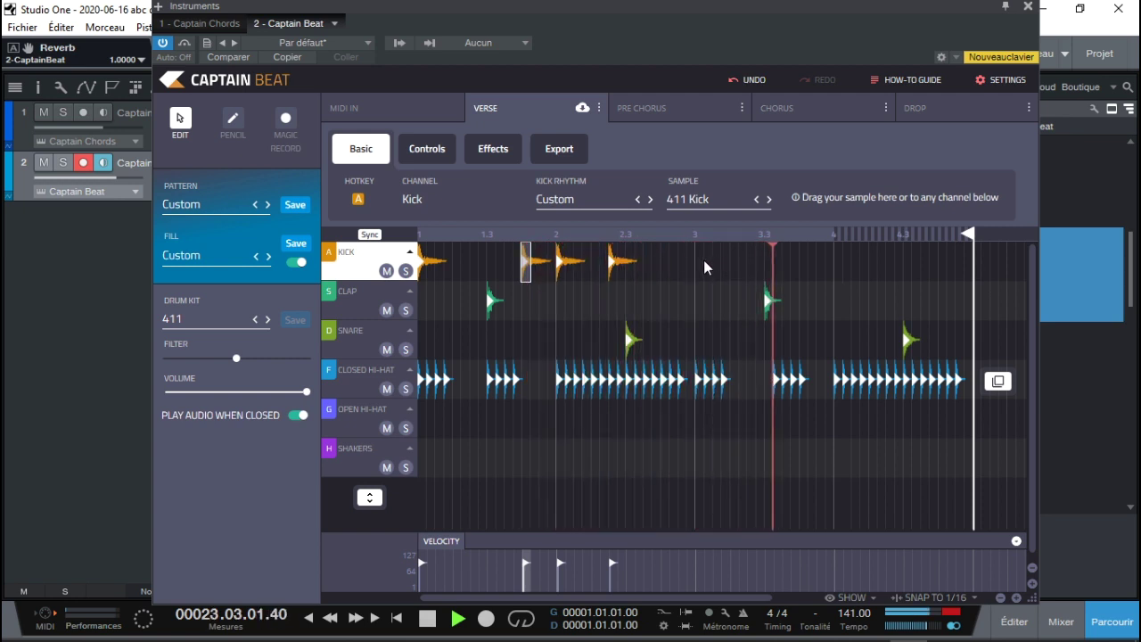
Add kick hits at 3 and shortly before 4, plus a close pair of kicks just before 3.3
click(741, 261)
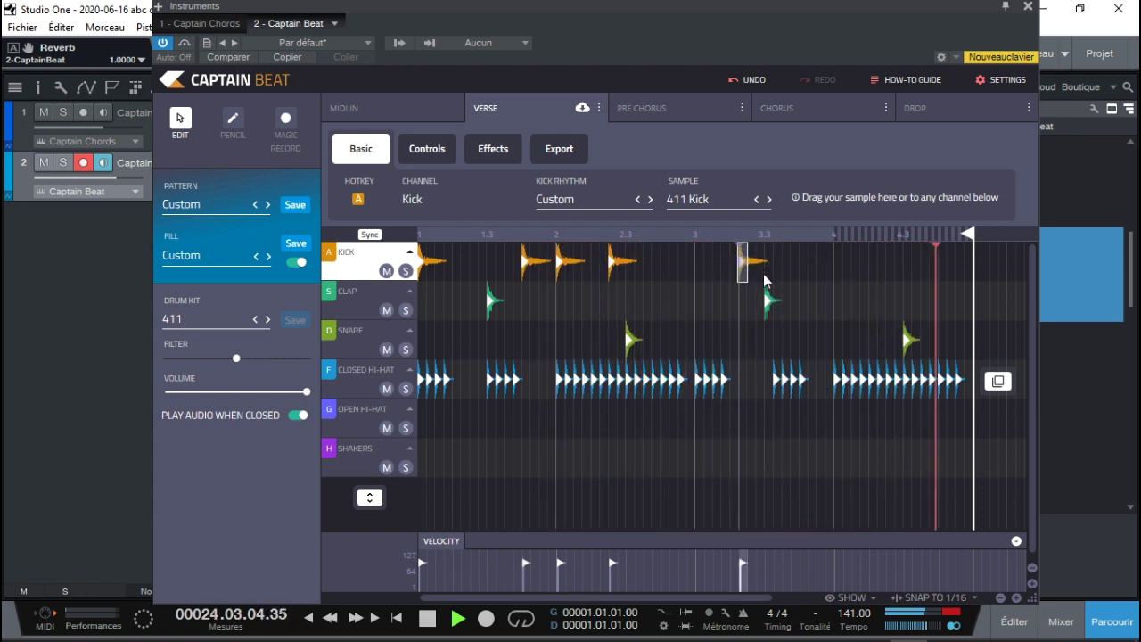
click(750, 263)
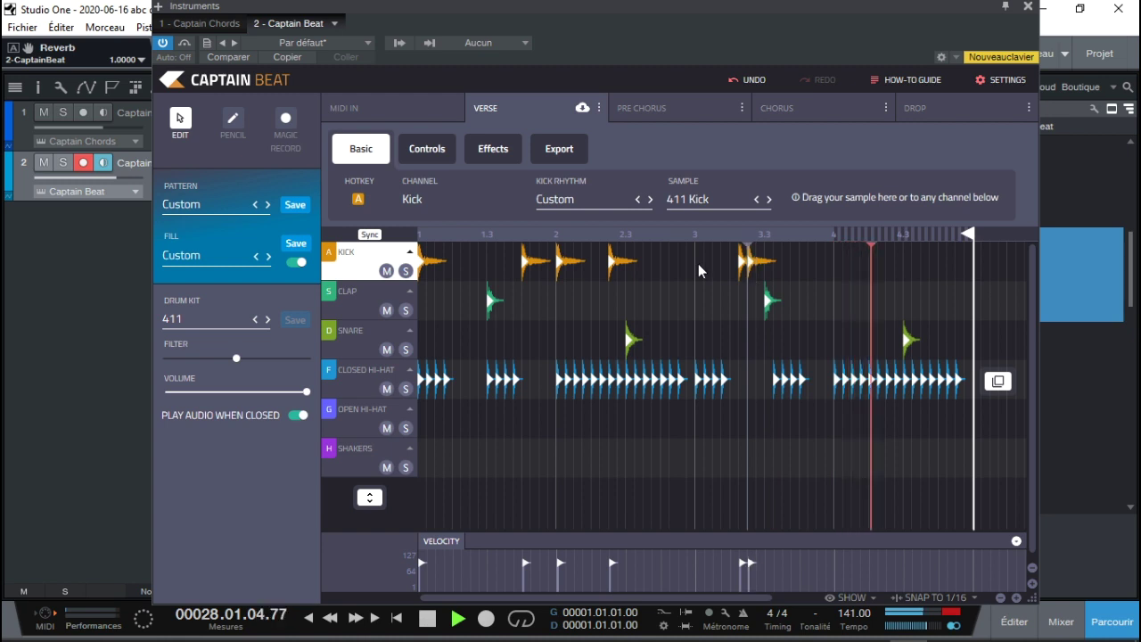
click(701, 265)
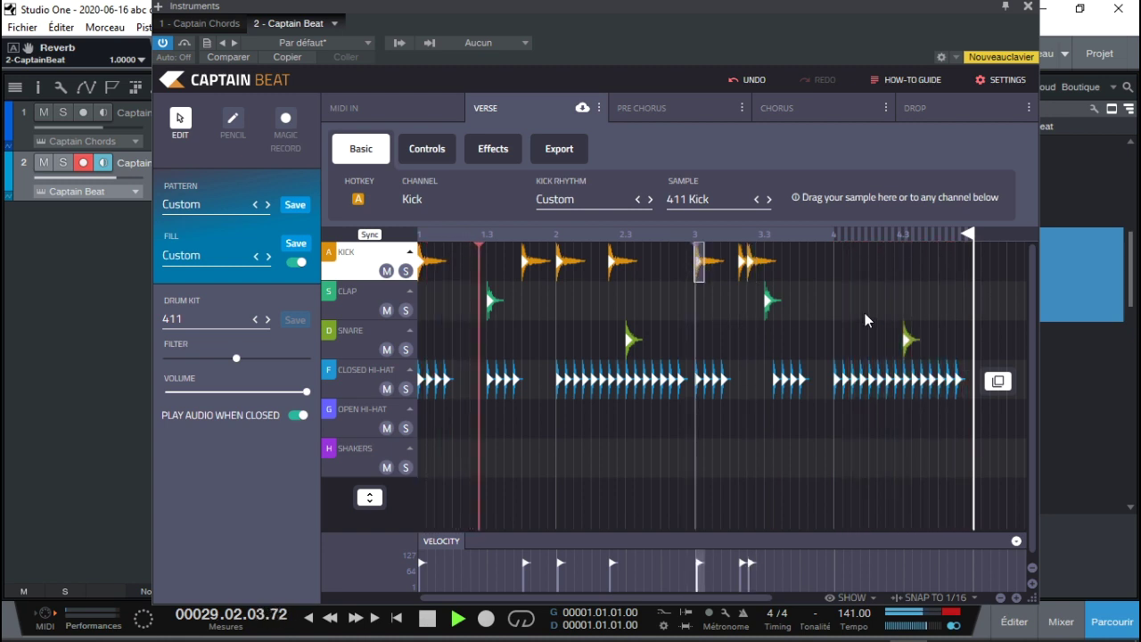
click(821, 259)
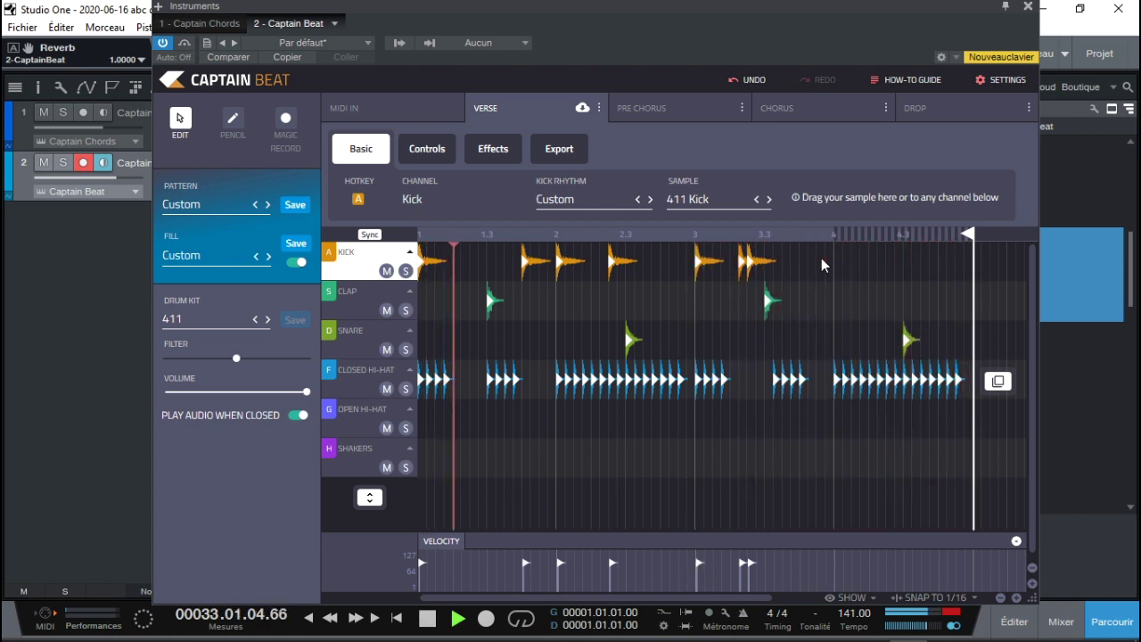
Add a kick hit shortly before 4.3 and a run of four consecutive kicks closing measure 4, and stop playback
click(881, 261)
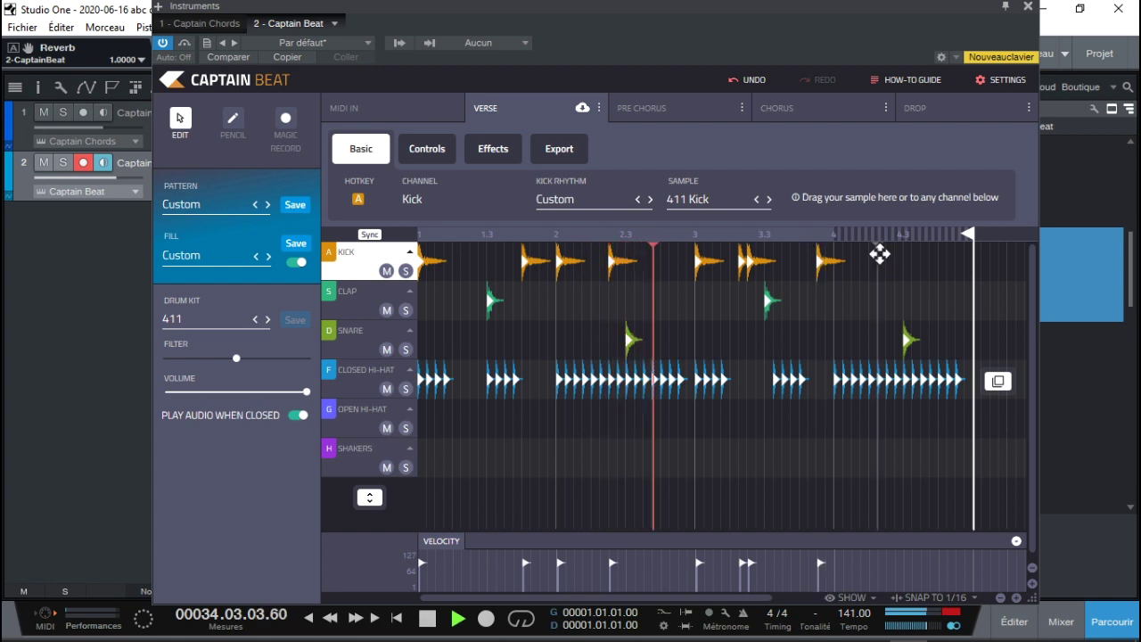
click(953, 260)
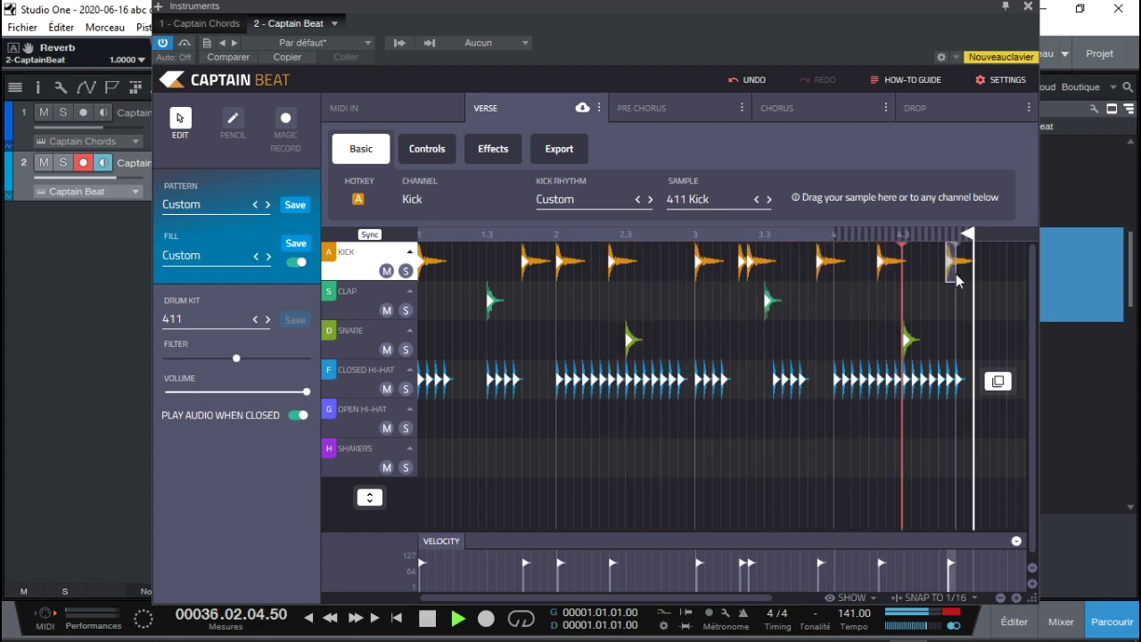
click(883, 263)
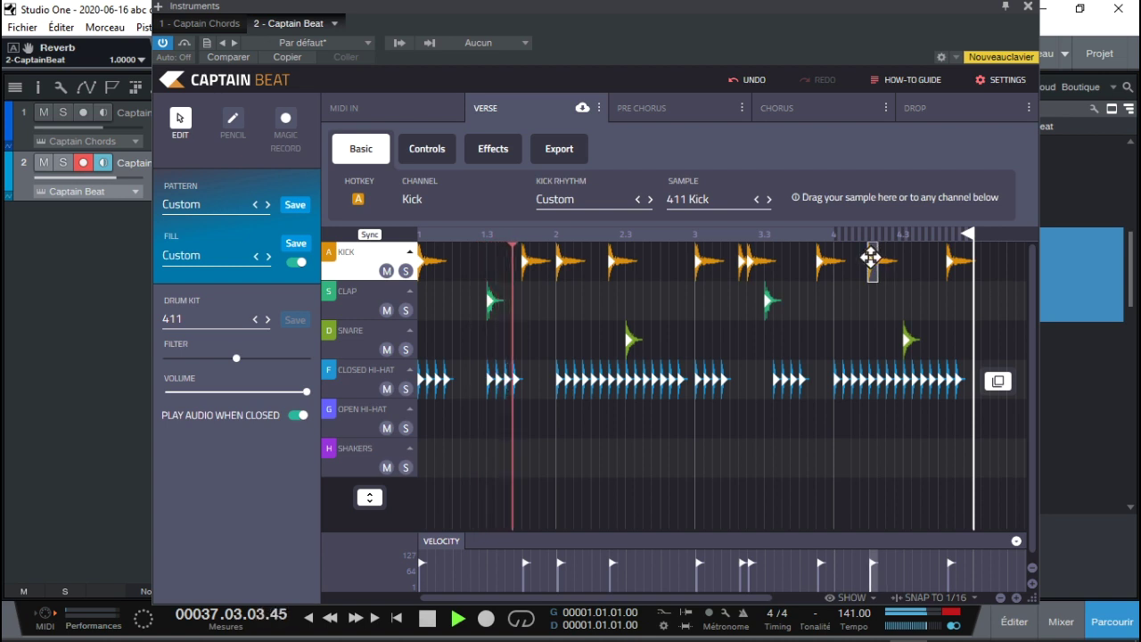
click(959, 261)
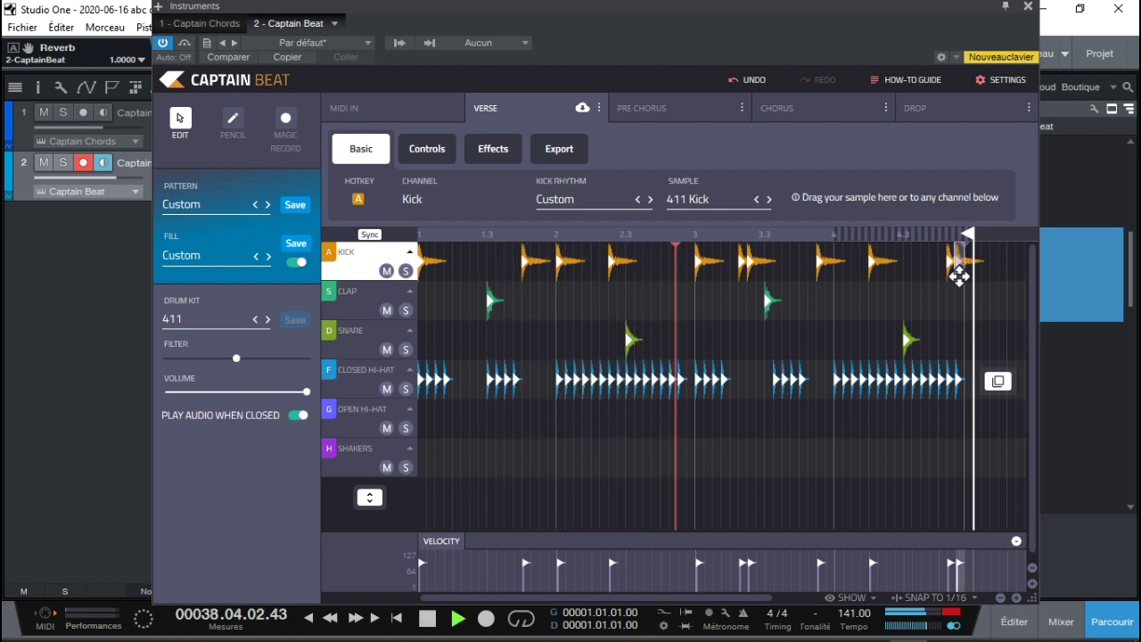
click(967, 260)
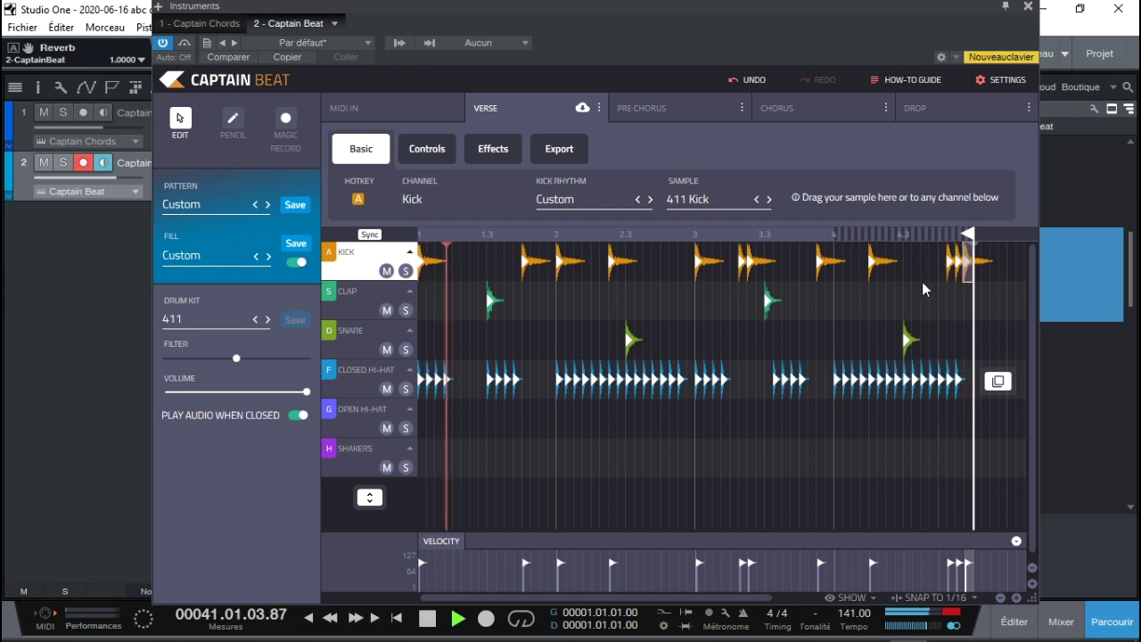
click(941, 261)
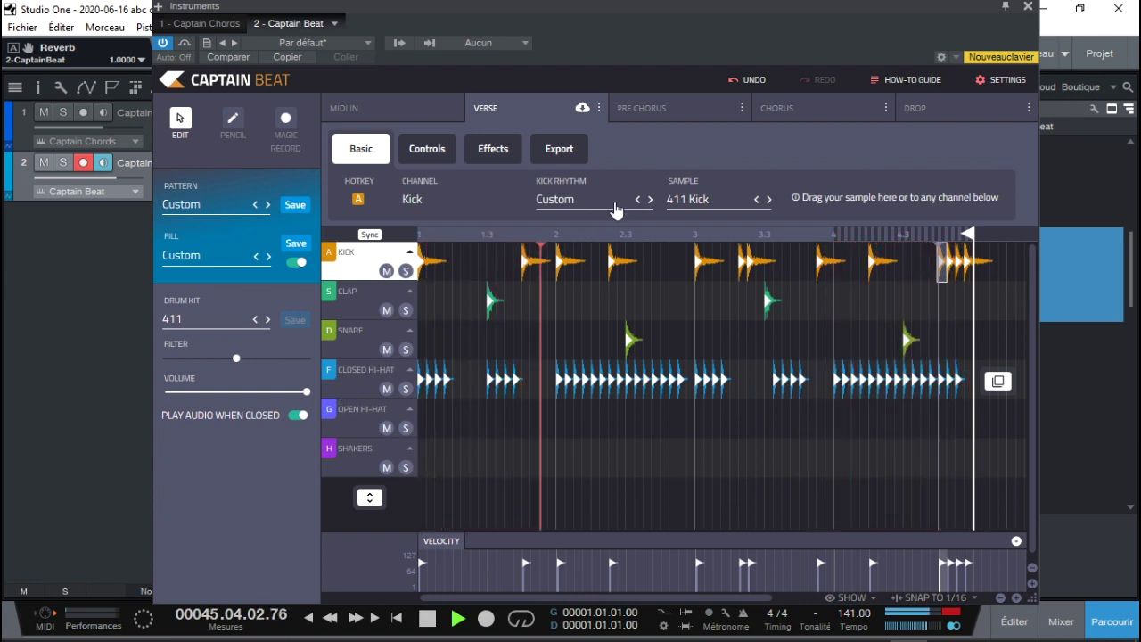
key(space)
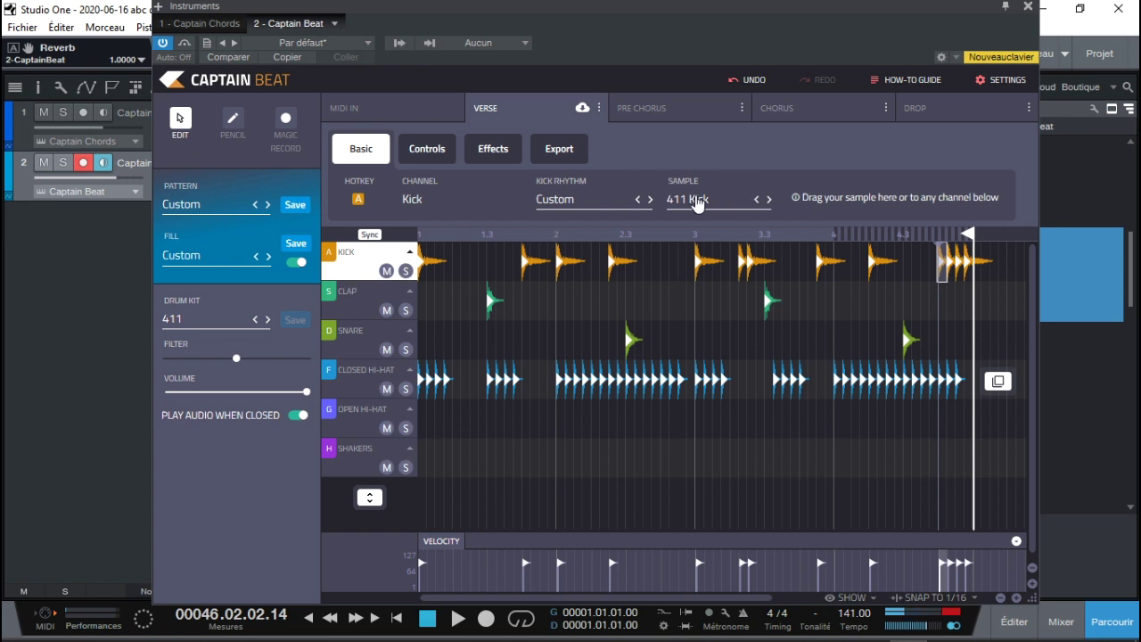
Look through the drum kit categories, and change the Kick channel's sample to 707 Kick
click(214, 326)
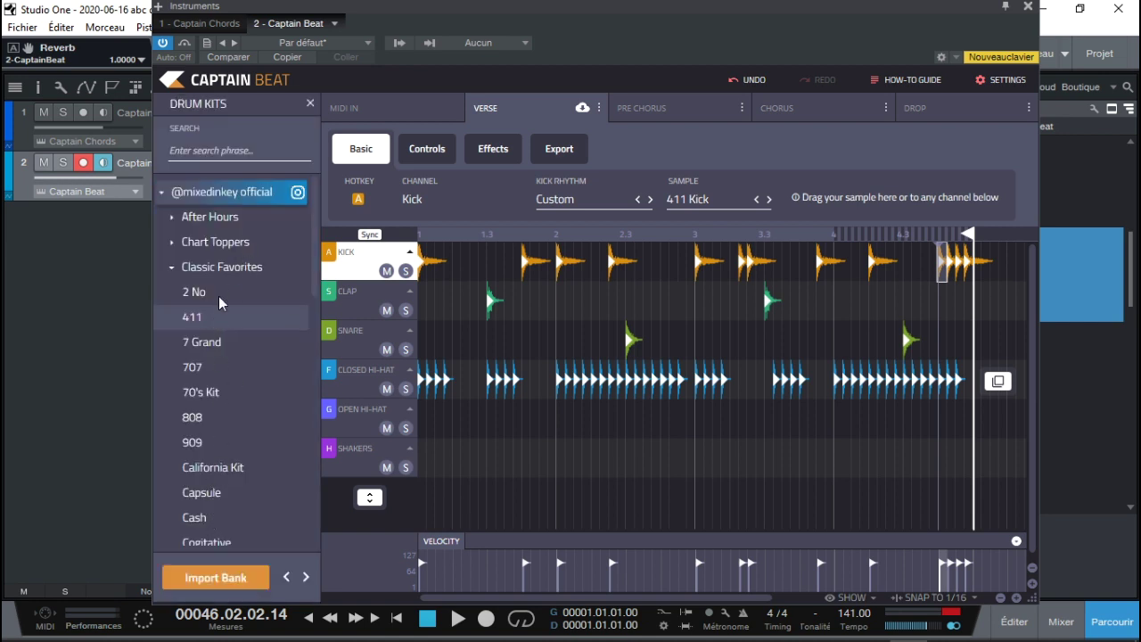
click(176, 270)
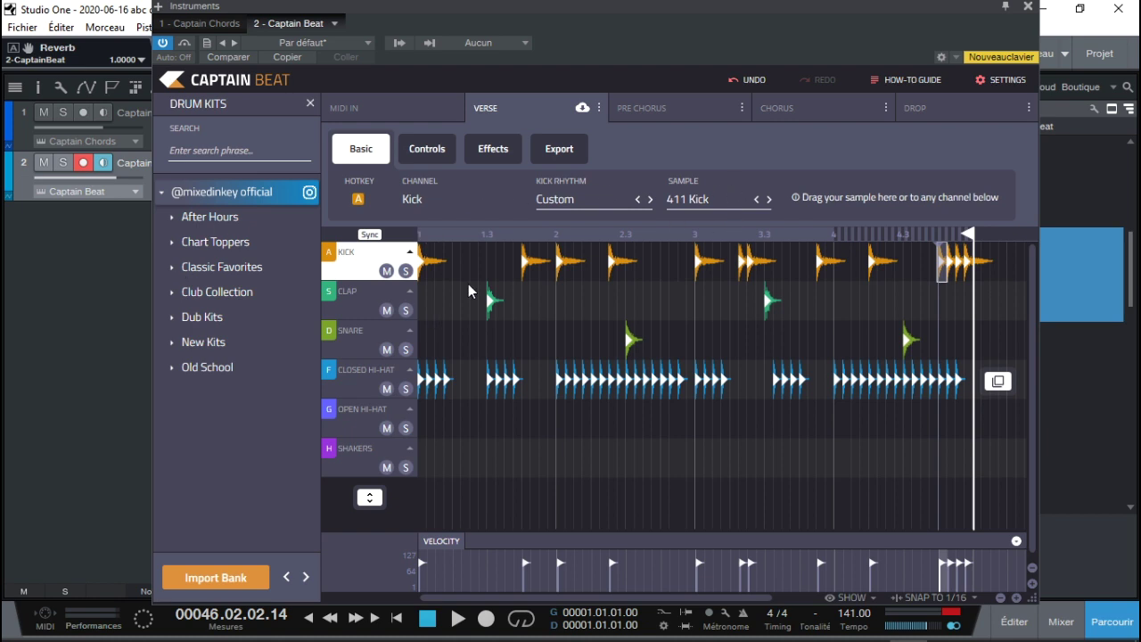
click(703, 199)
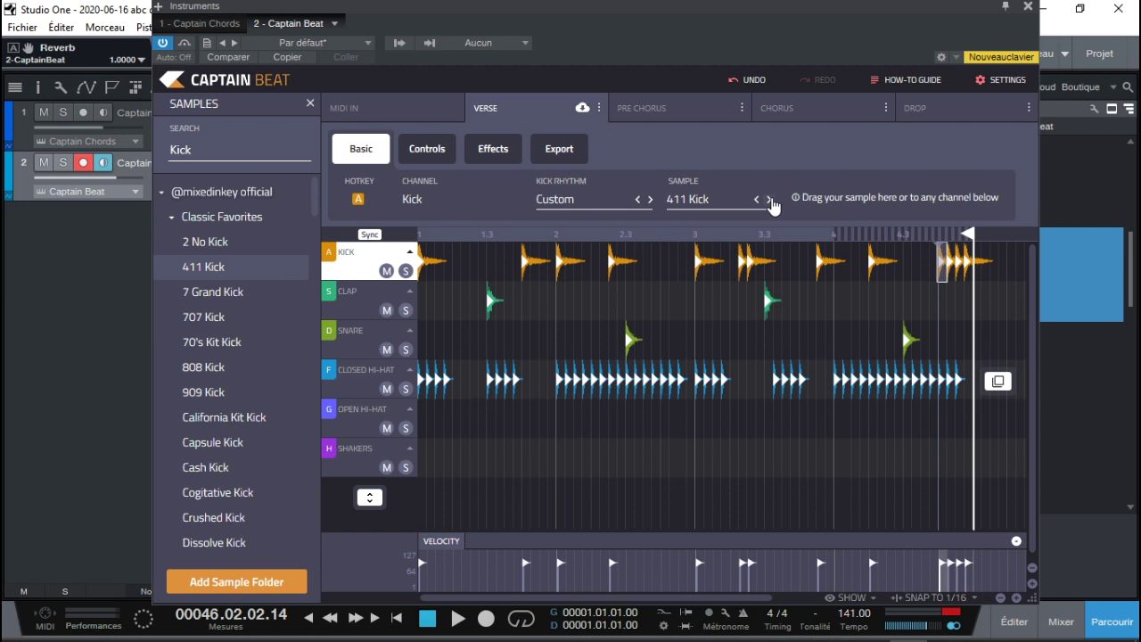
click(771, 200)
click(770, 200)
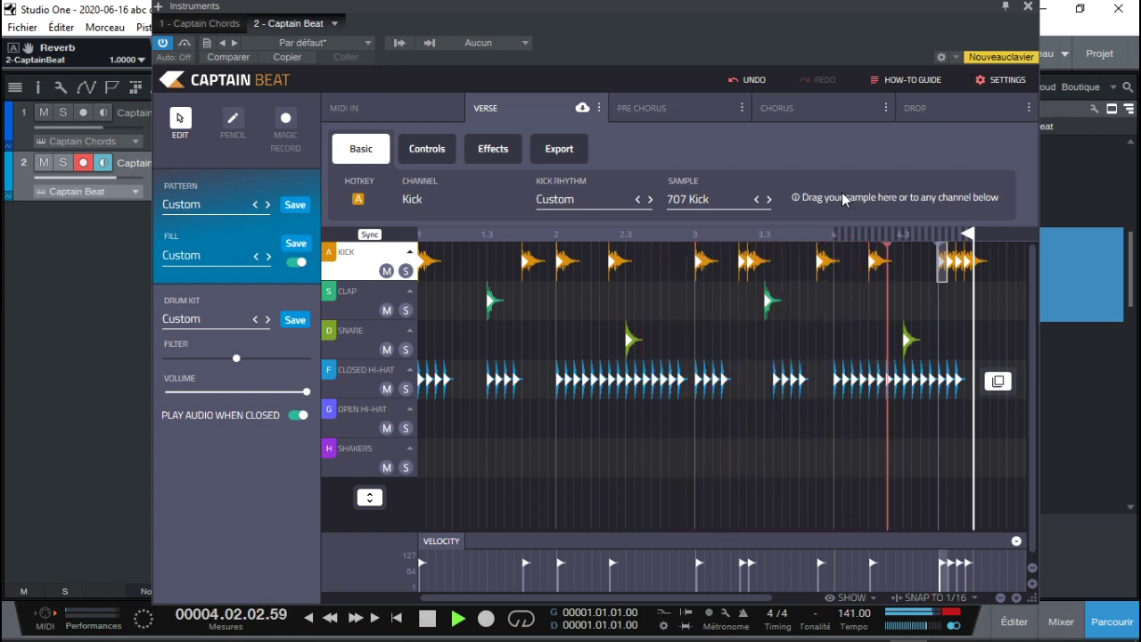
Audition other samples on the Closed Hi-Hat channel during playback and set it to the 808 closed hi-hat
click(354, 395)
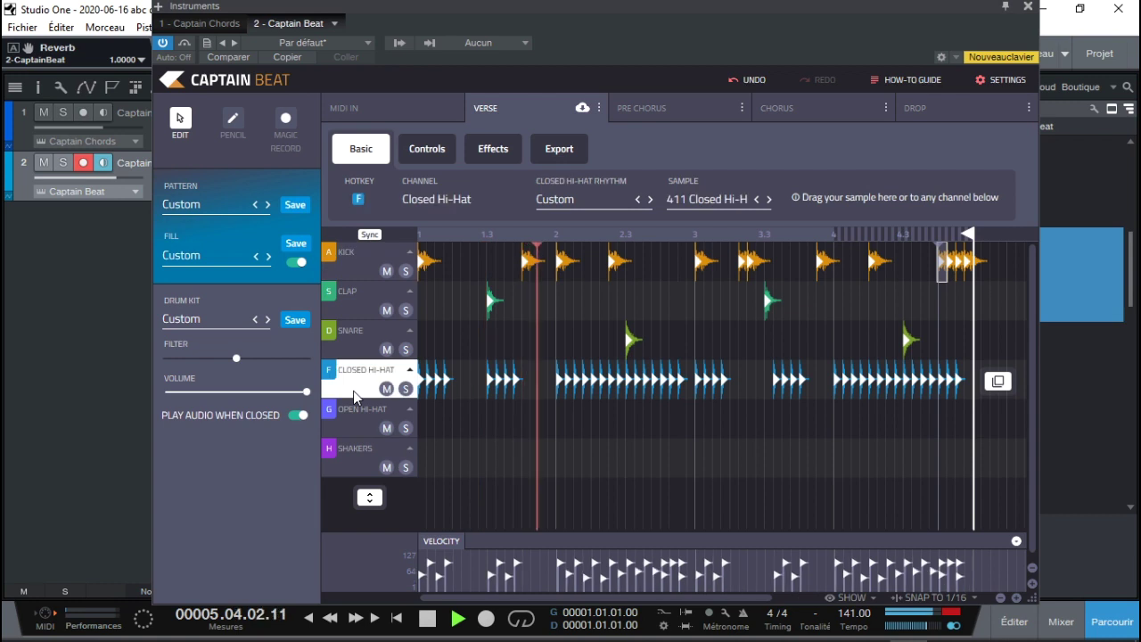
click(770, 199)
click(770, 200)
click(769, 200)
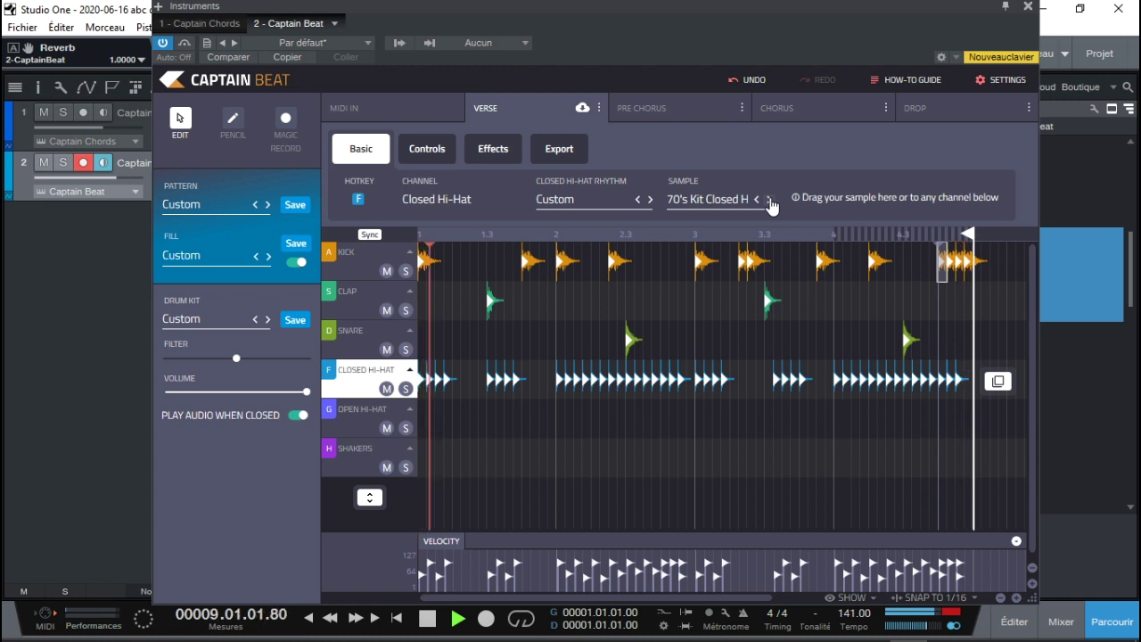
click(769, 200)
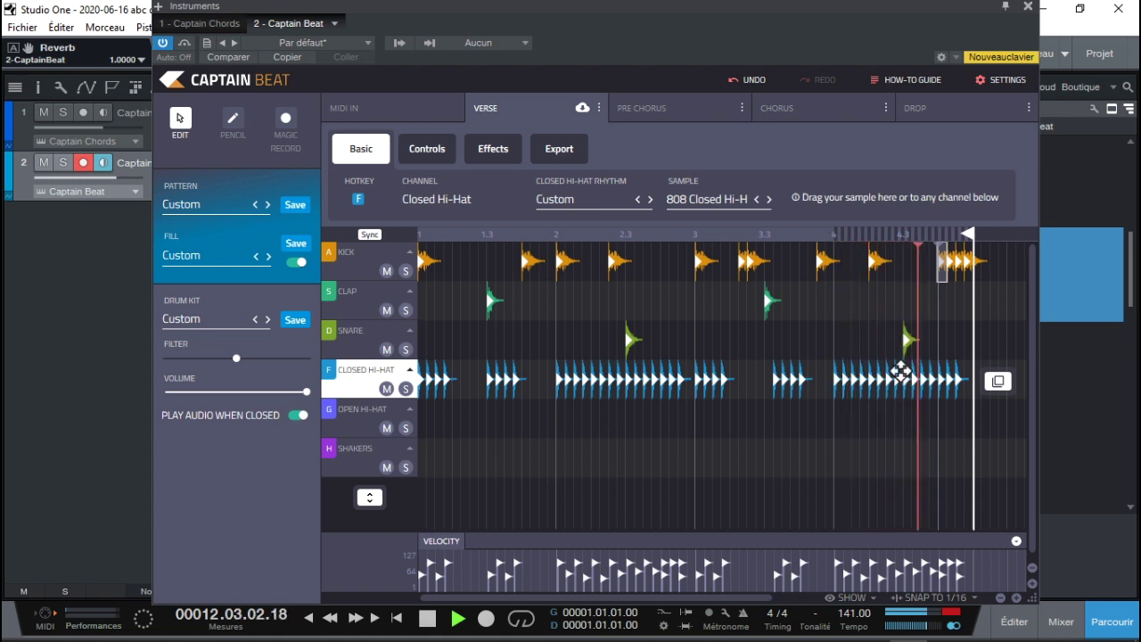
Audition further closed hi-hat samples past the American one, and return the channel to the 808 closed hi-hat
click(770, 200)
click(769, 200)
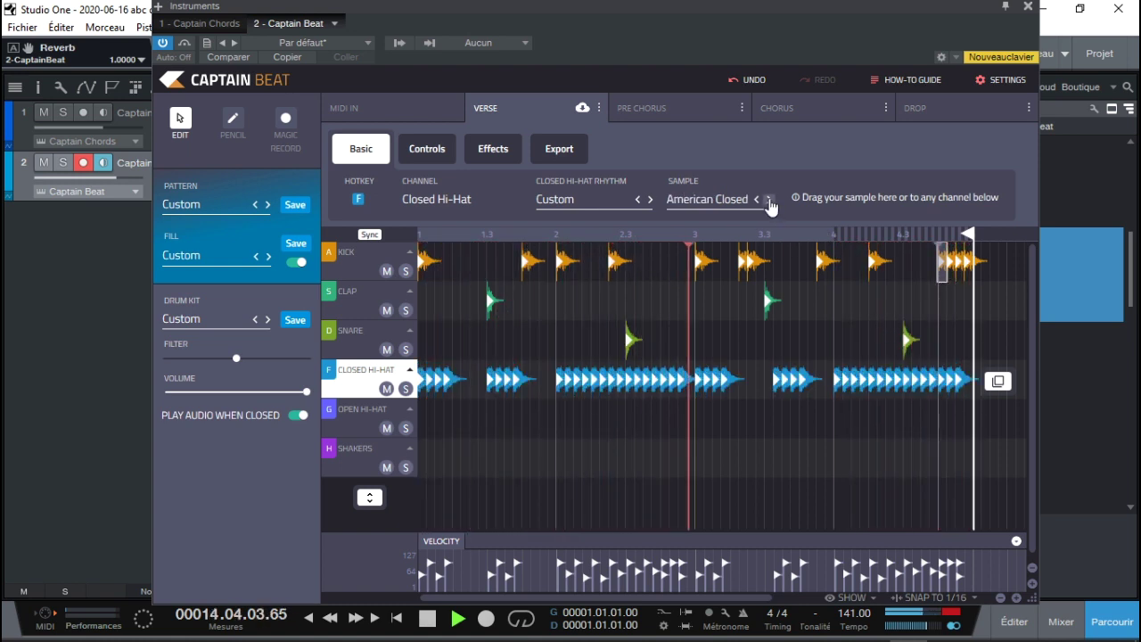
click(768, 199)
click(769, 200)
click(768, 200)
click(769, 200)
click(768, 200)
click(769, 200)
click(757, 200)
click(757, 200)
click(757, 200)
click(757, 199)
click(757, 200)
click(756, 199)
click(756, 200)
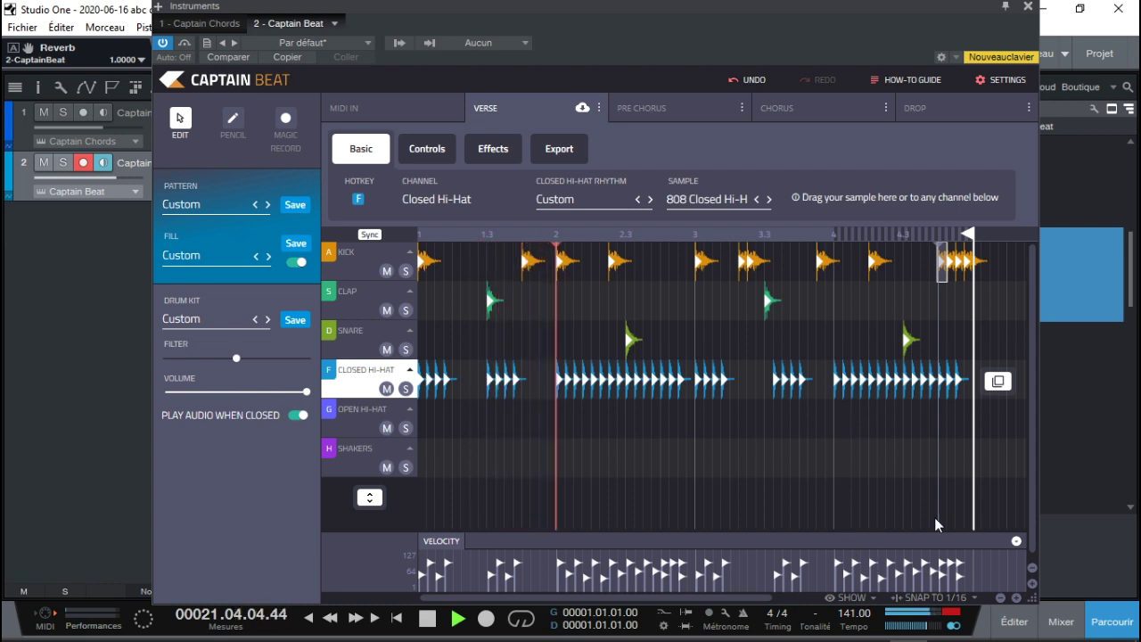
drag(1003, 335, 419, 415)
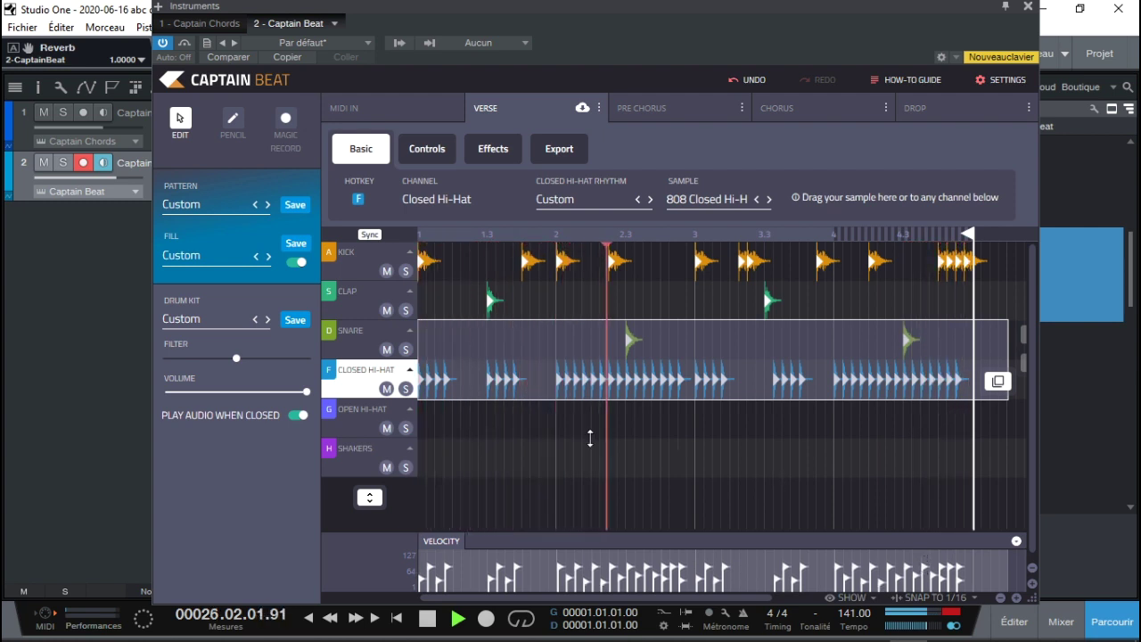
key(d)
key(space)
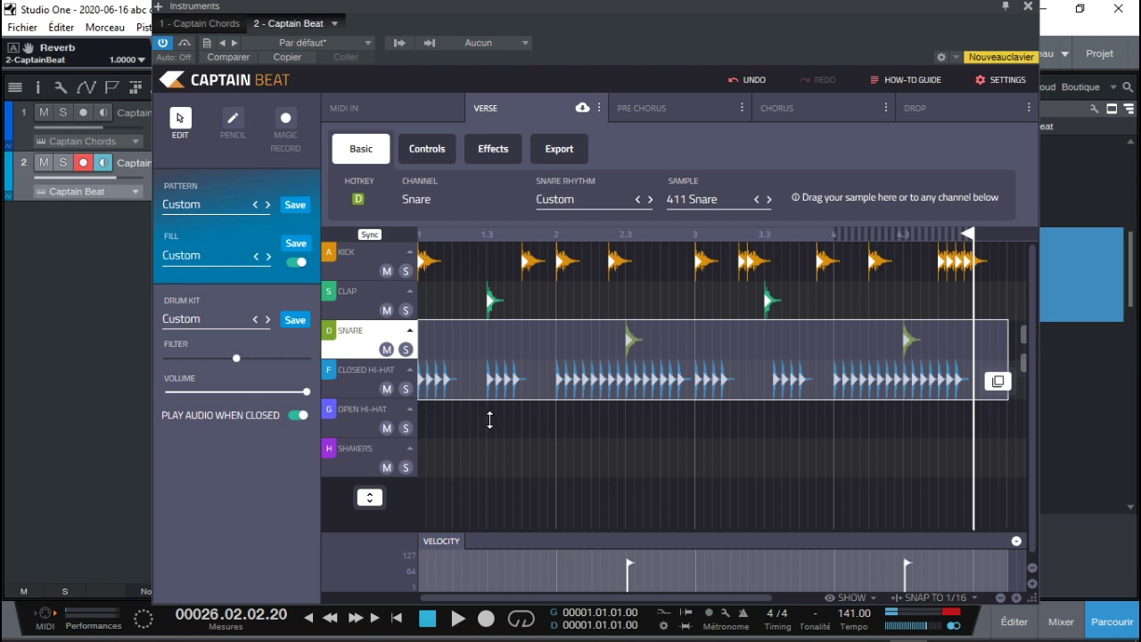
Place an open hi-hat hit at 1.4 and play back the pattern
click(490, 419)
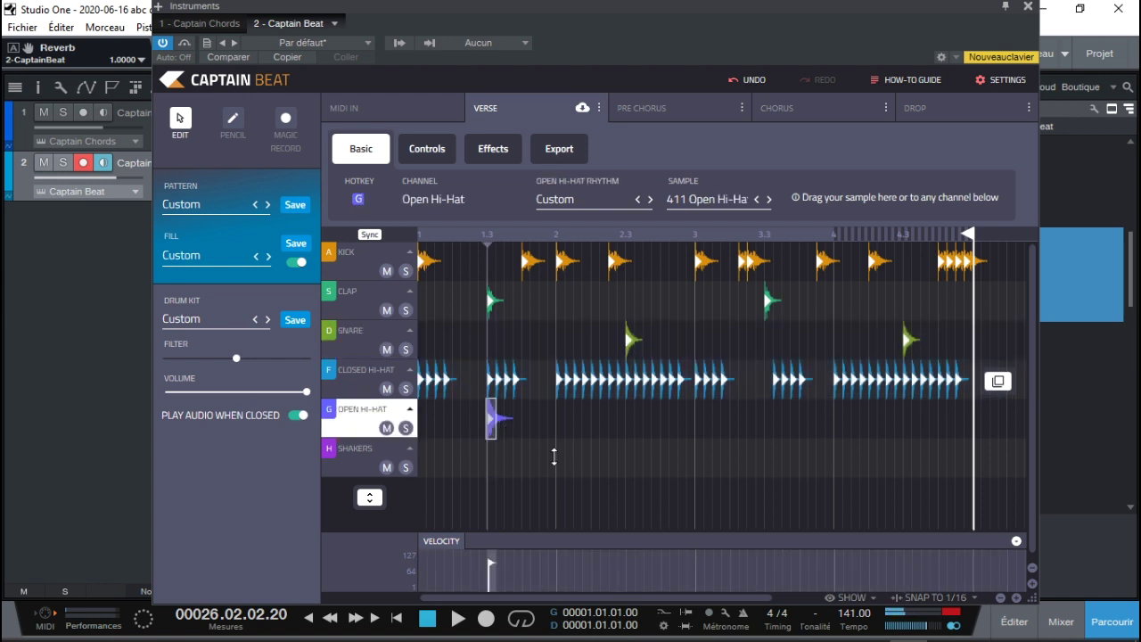
key(space)
drag(512, 426, 526, 430)
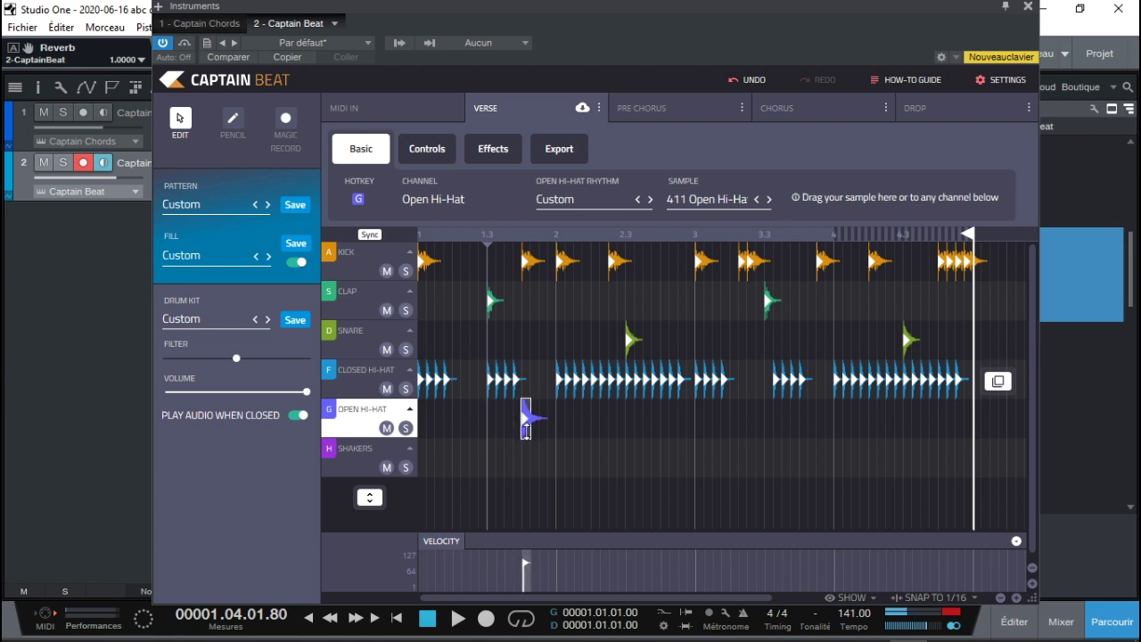
key(space)
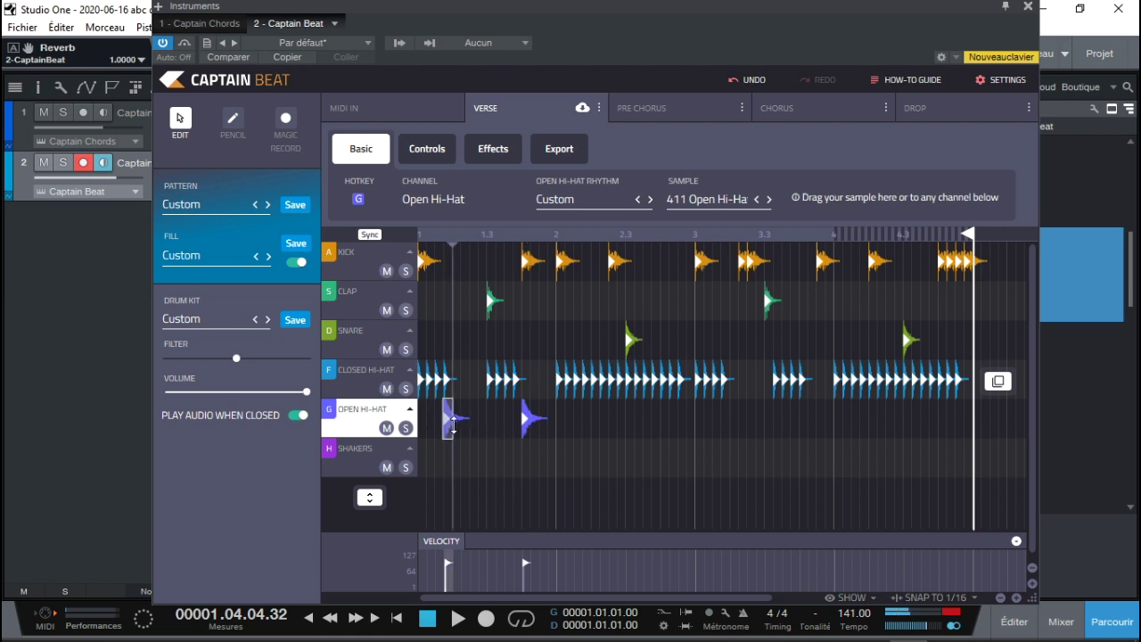
Move the earlier open hi-hat hit to 1.2, and add open hi-hat hits at 3.4 and 4.4 while auditioning the pattern
drag(452, 426, 457, 429)
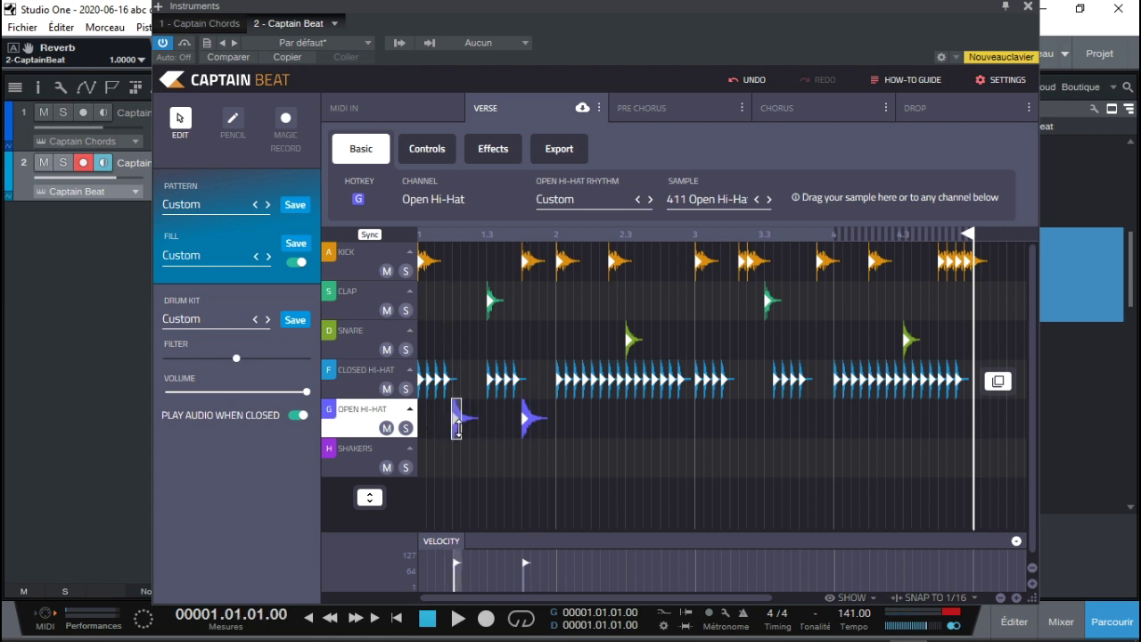
key(space)
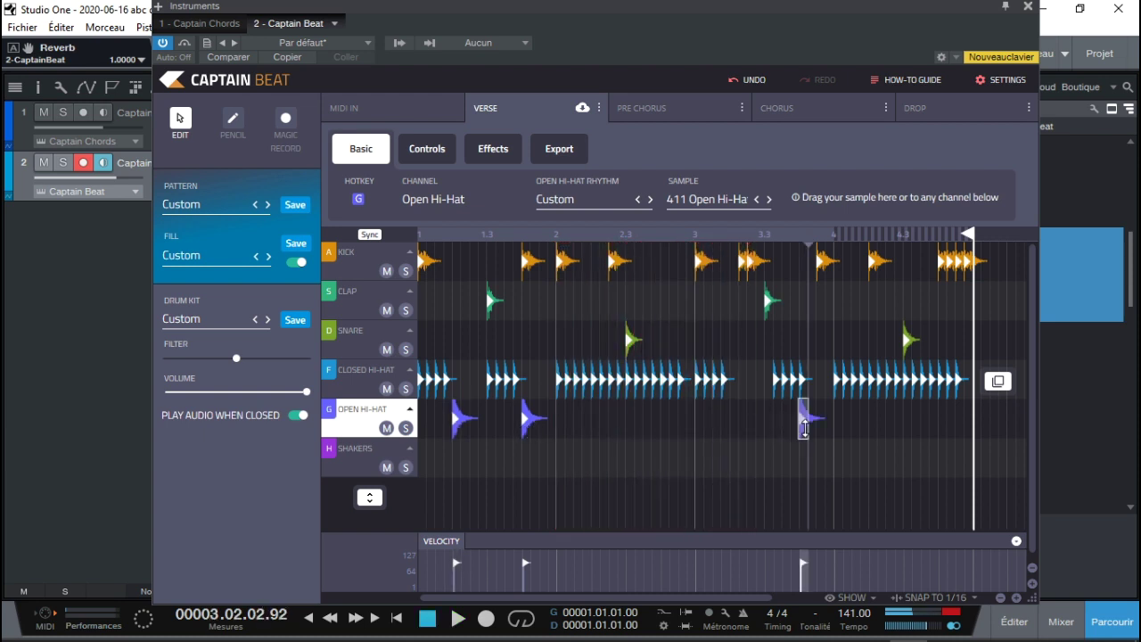
key(space)
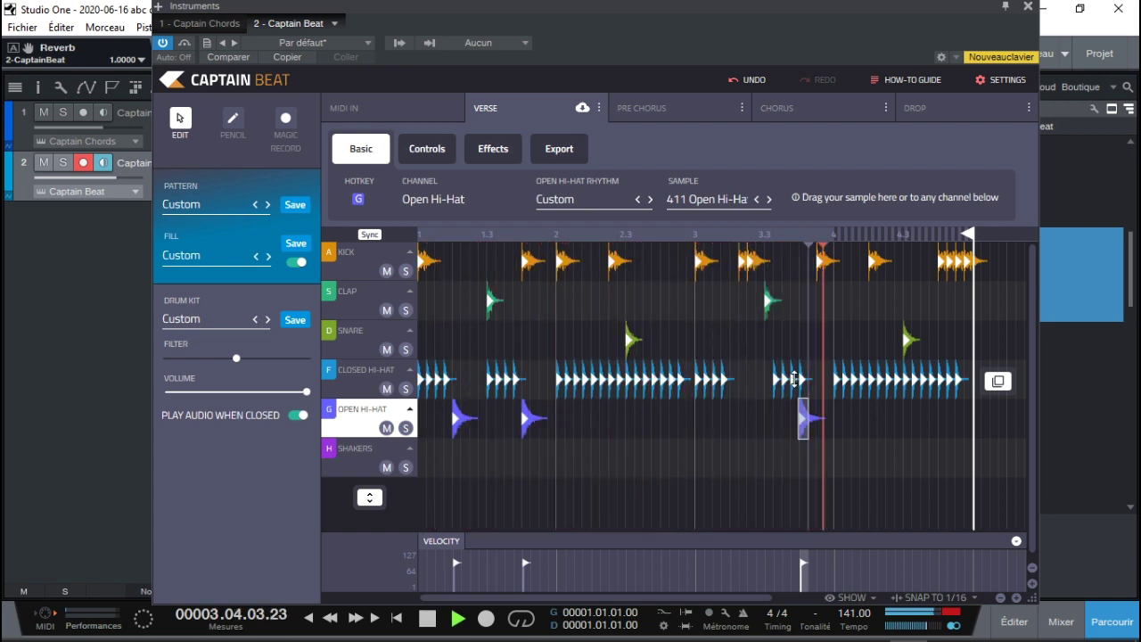
click(945, 425)
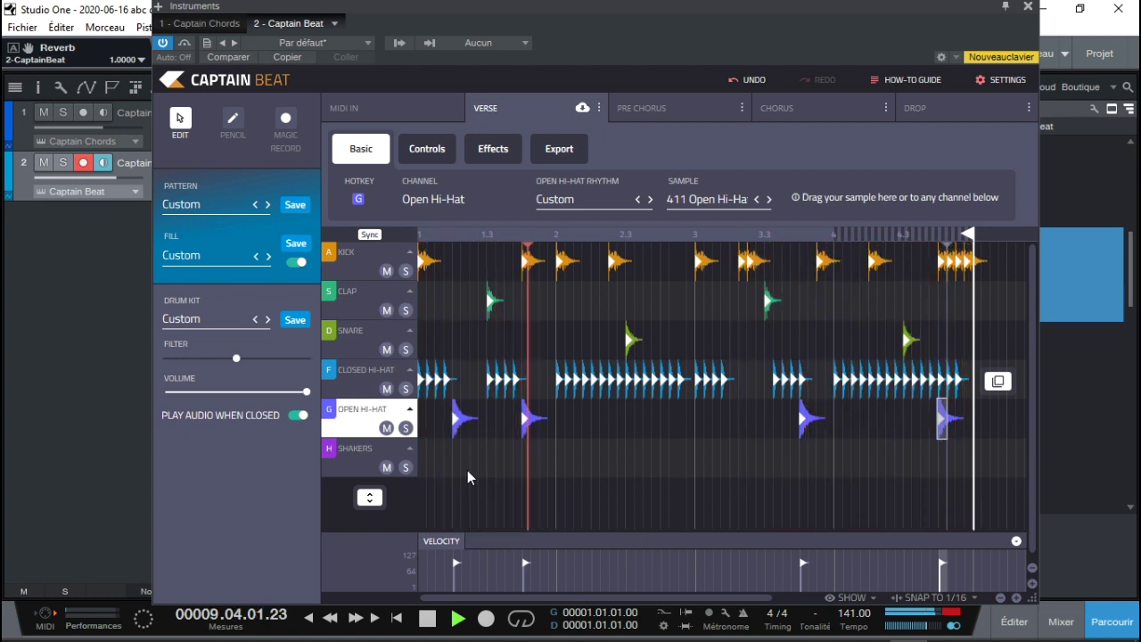
Add four shaker hits with rising velocities starting at 1.2, and copy the group to 1.4 and 3.2
key(space)
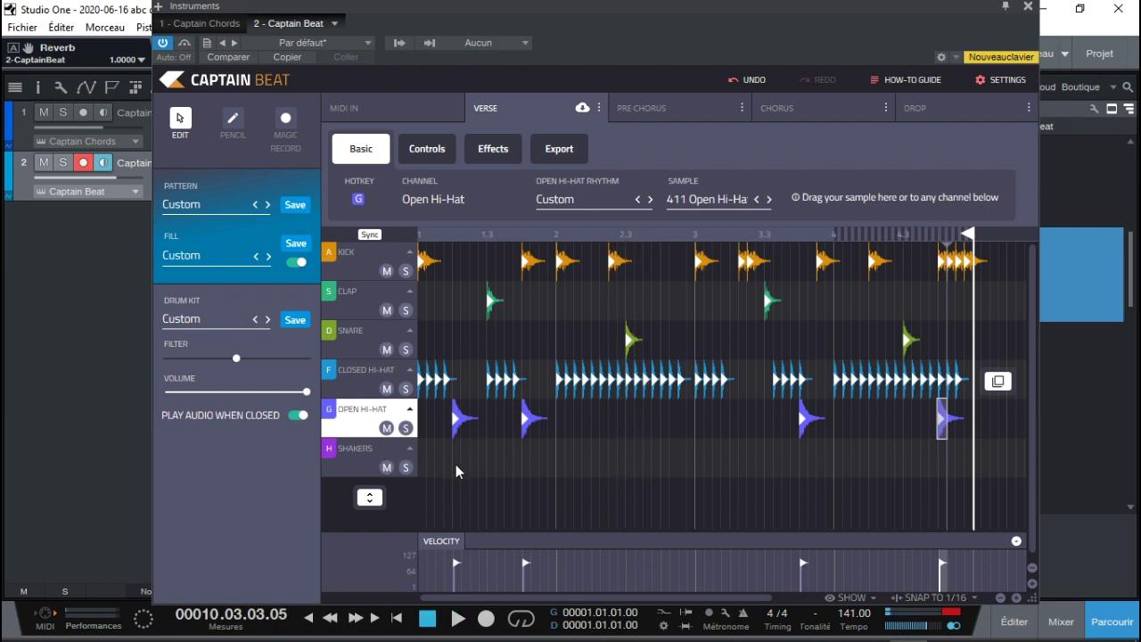
click(455, 463)
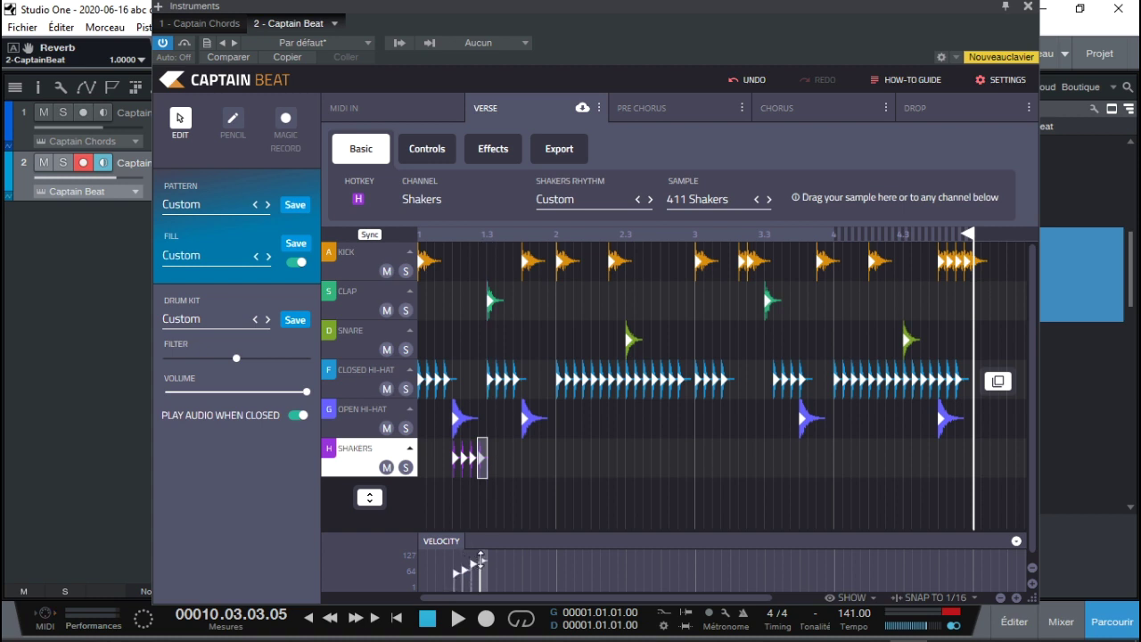
drag(457, 472, 428, 473)
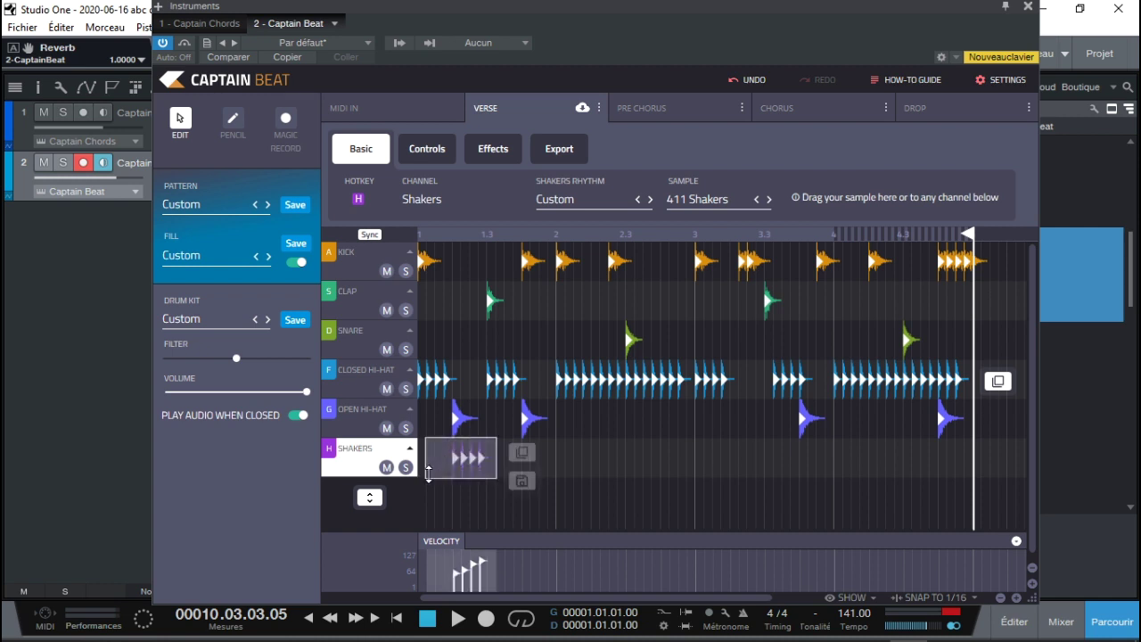
click(521, 452)
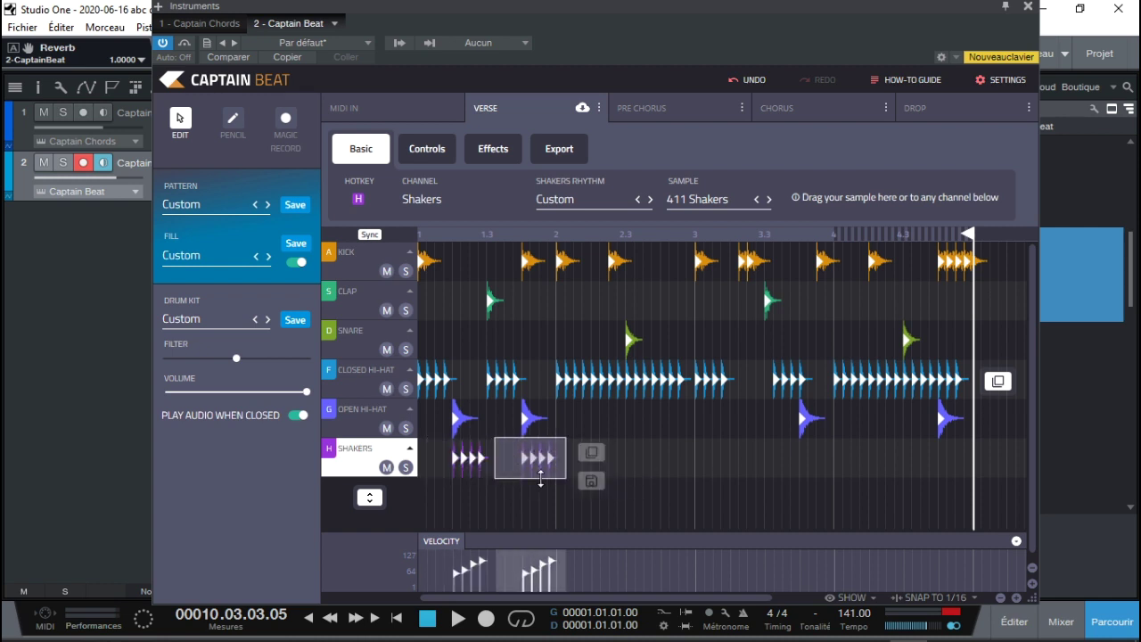
mouse_move(534, 471)
mouse_down()
mouse_move(664, 470)
mouse_move(534, 470)
mouse_up()
click(592, 452)
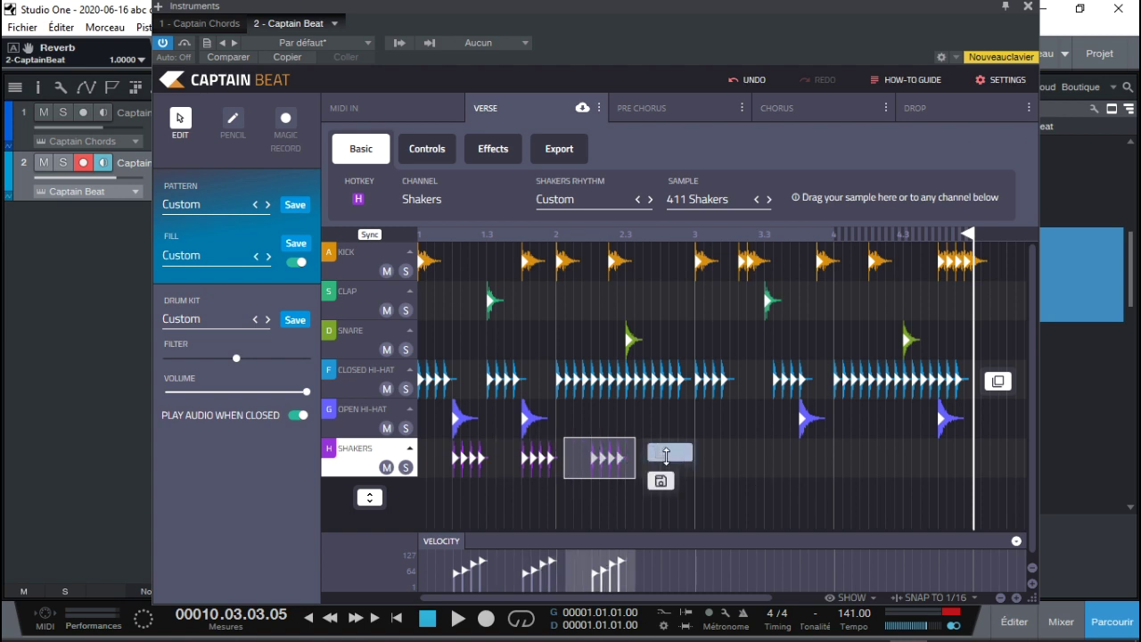
drag(597, 459, 737, 458)
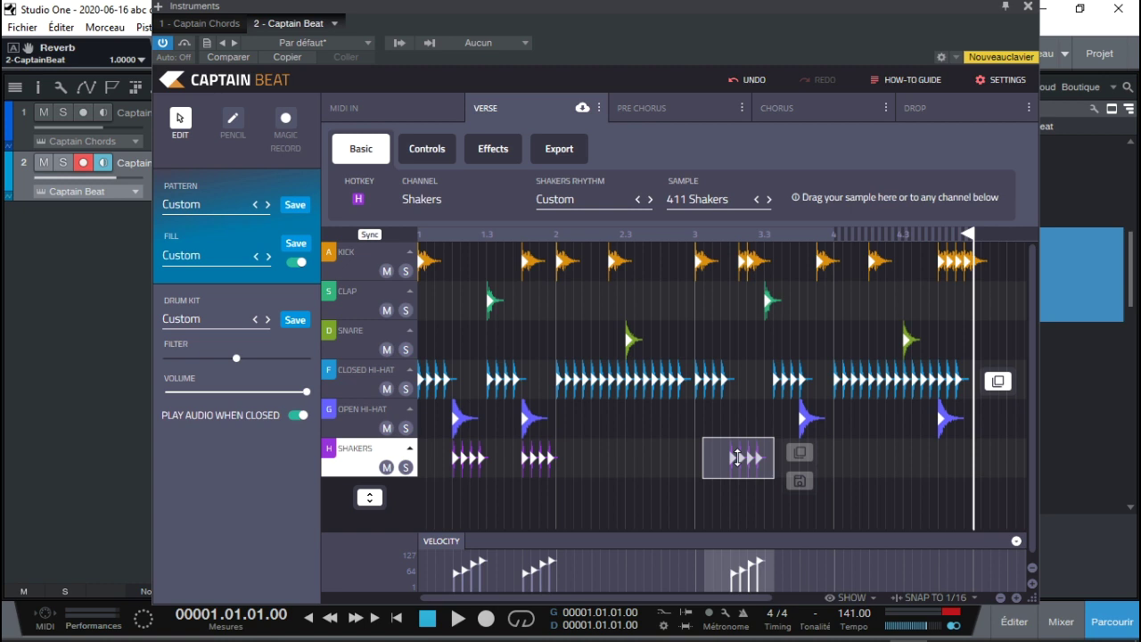
key(space)
Show the mixer, hide the browser, and shrink and reposition the Captain Beat window so the mixer channels are accessible
drag(718, 18, 791, 7)
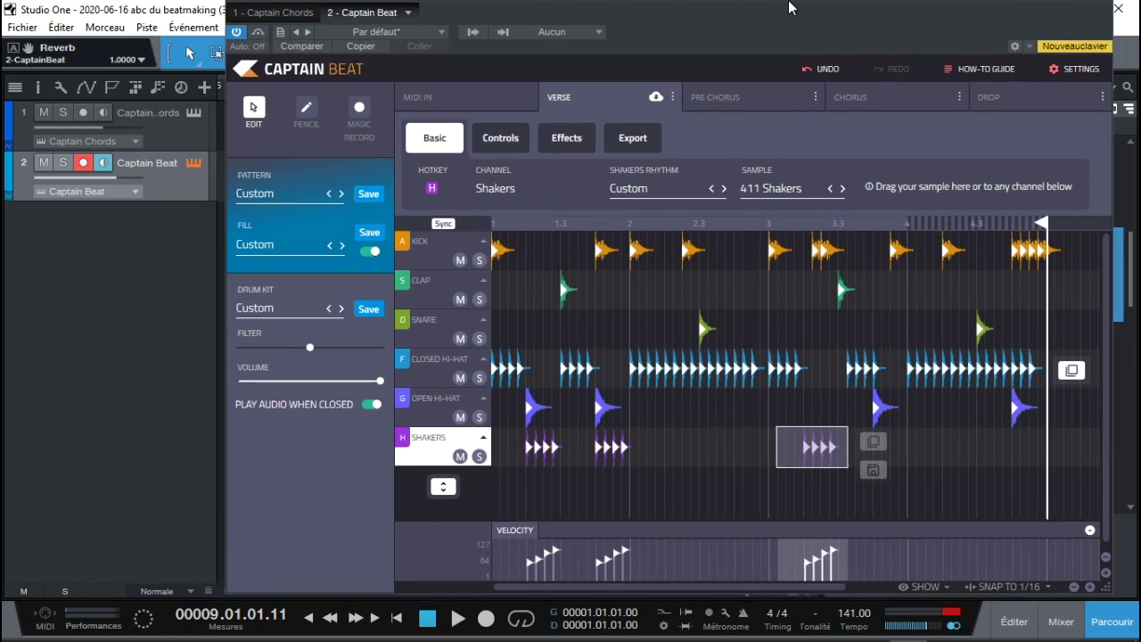
click(474, 33)
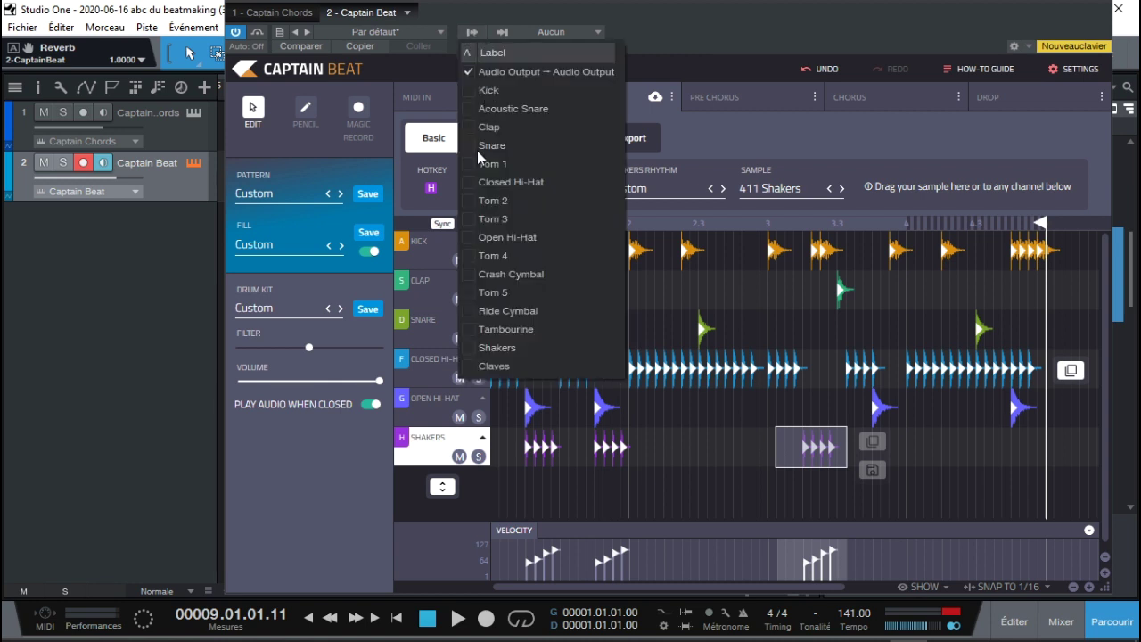
click(476, 37)
click(1059, 627)
drag(1104, 590, 815, 413)
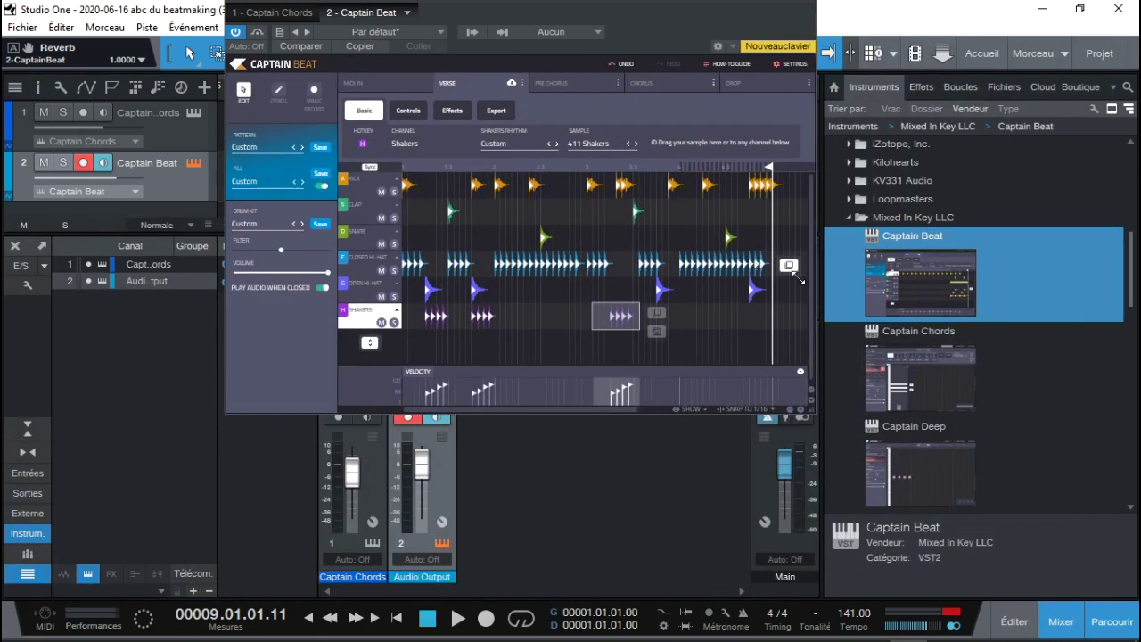
drag(799, 278, 843, 290)
drag(610, 7, 846, 38)
click(1114, 625)
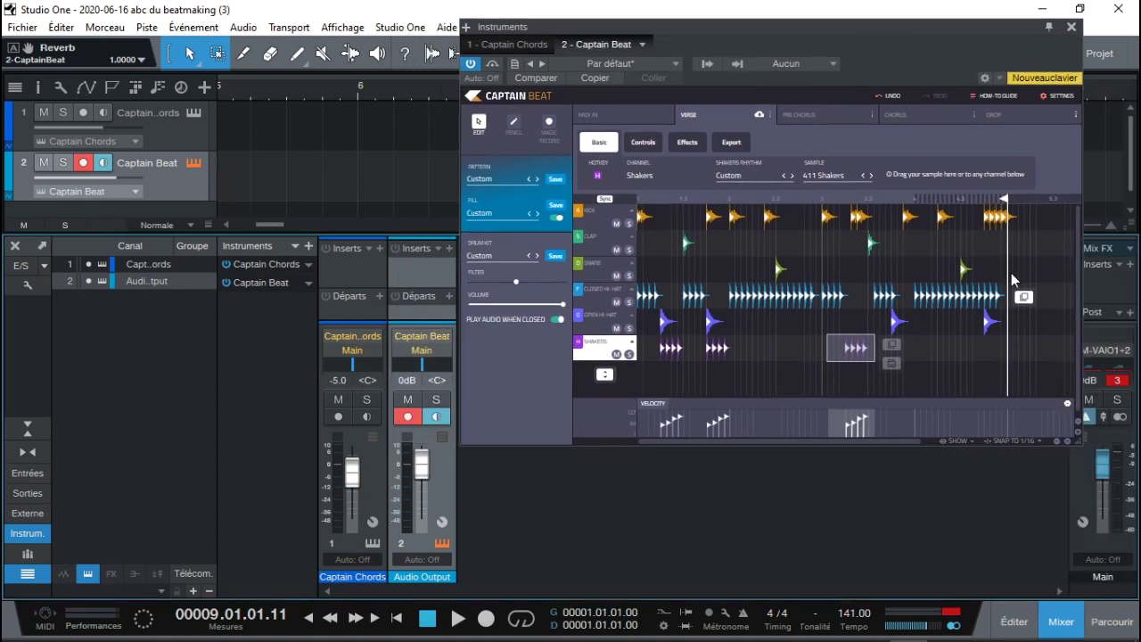
drag(908, 31, 939, 7)
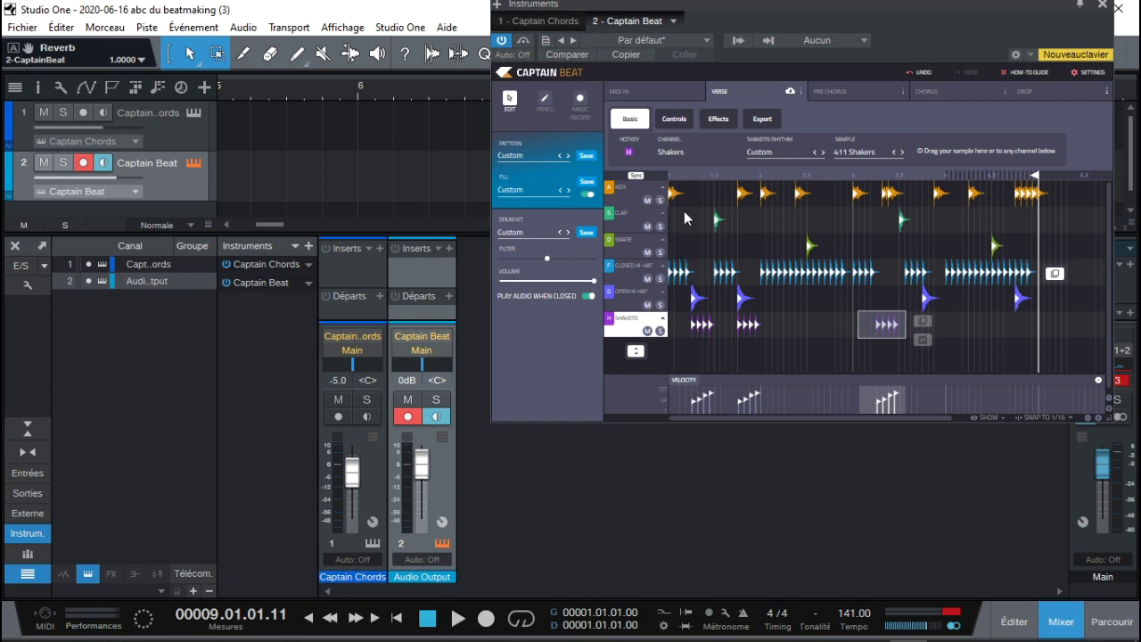
Enable separate Captain Beat outputs for Kick, Clap, Snare, Closed Hi-Hat, Open Hi-Hat and Shakers, and play back the pattern
click(738, 41)
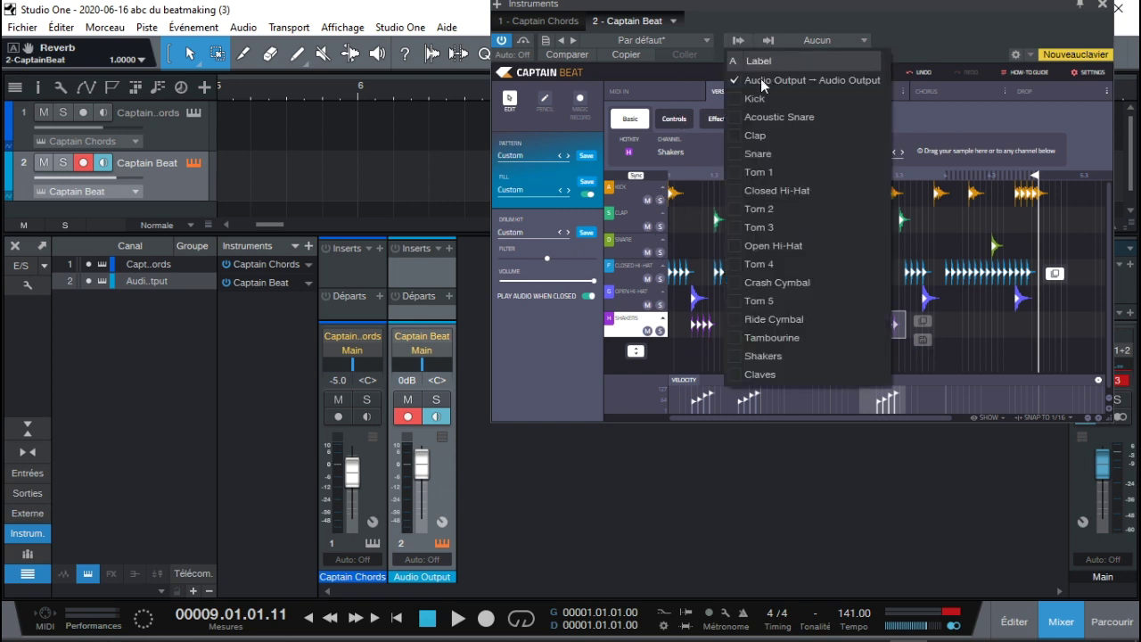
click(739, 100)
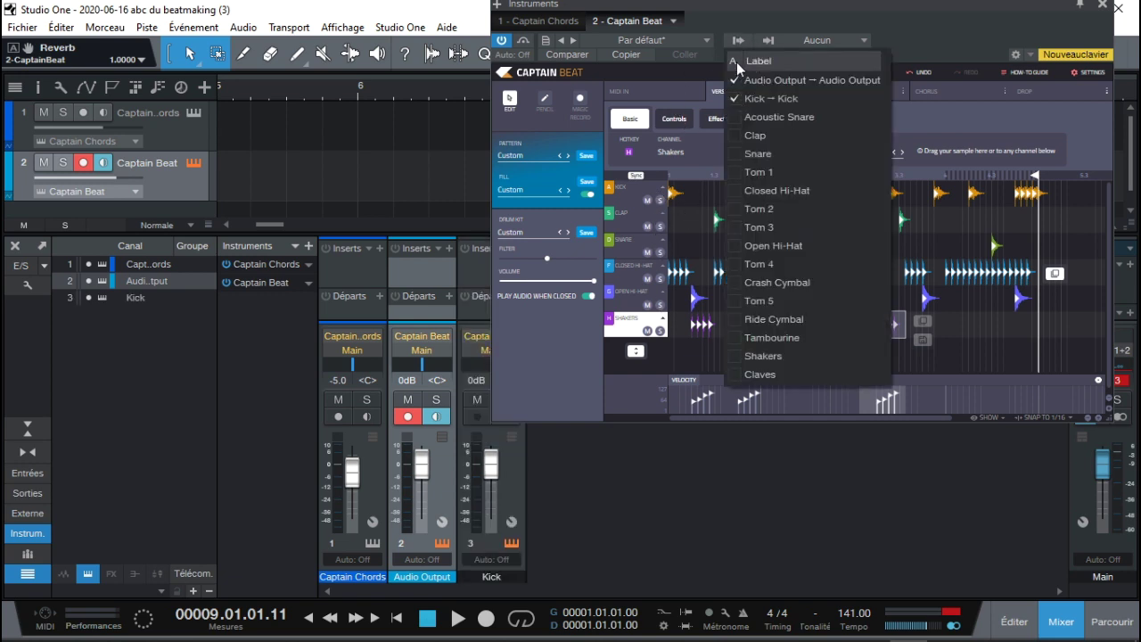
click(732, 133)
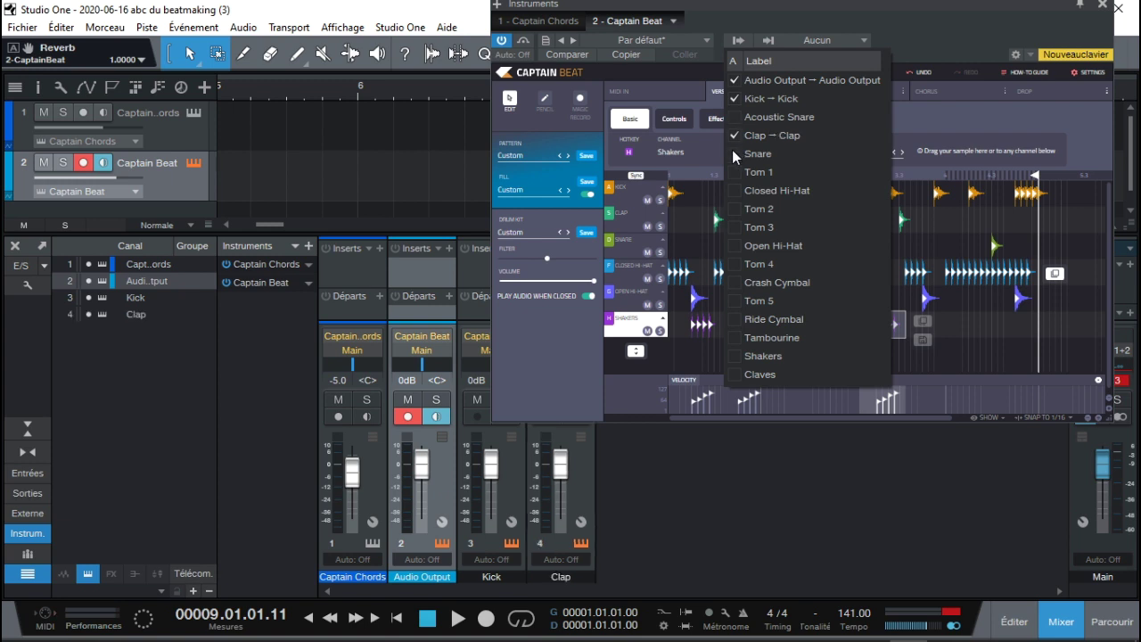
click(732, 152)
click(736, 192)
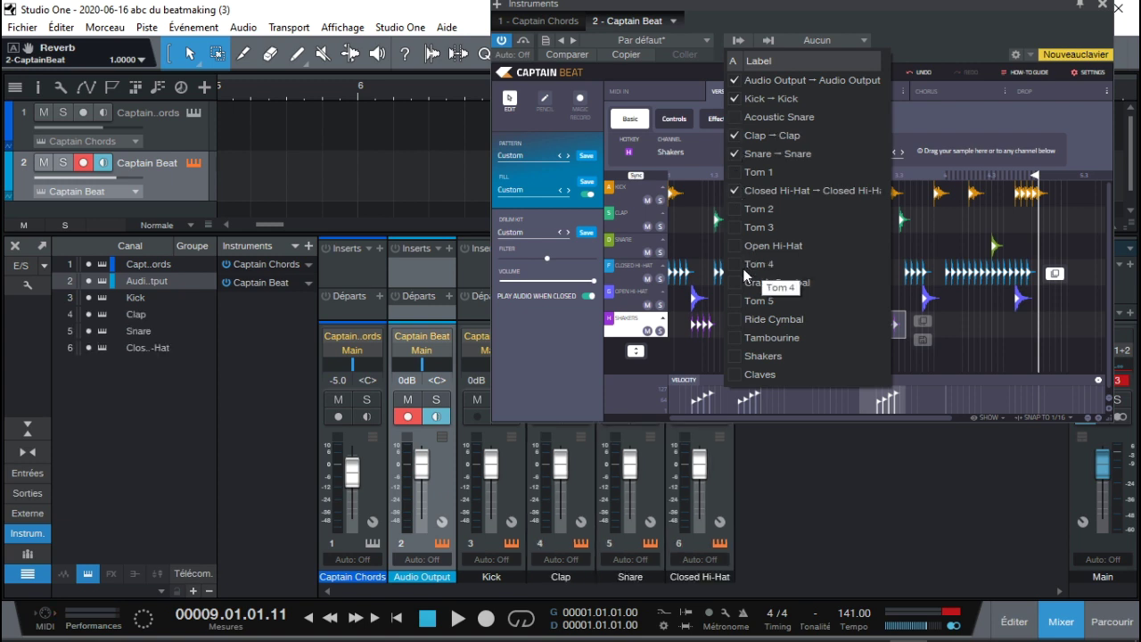
click(740, 248)
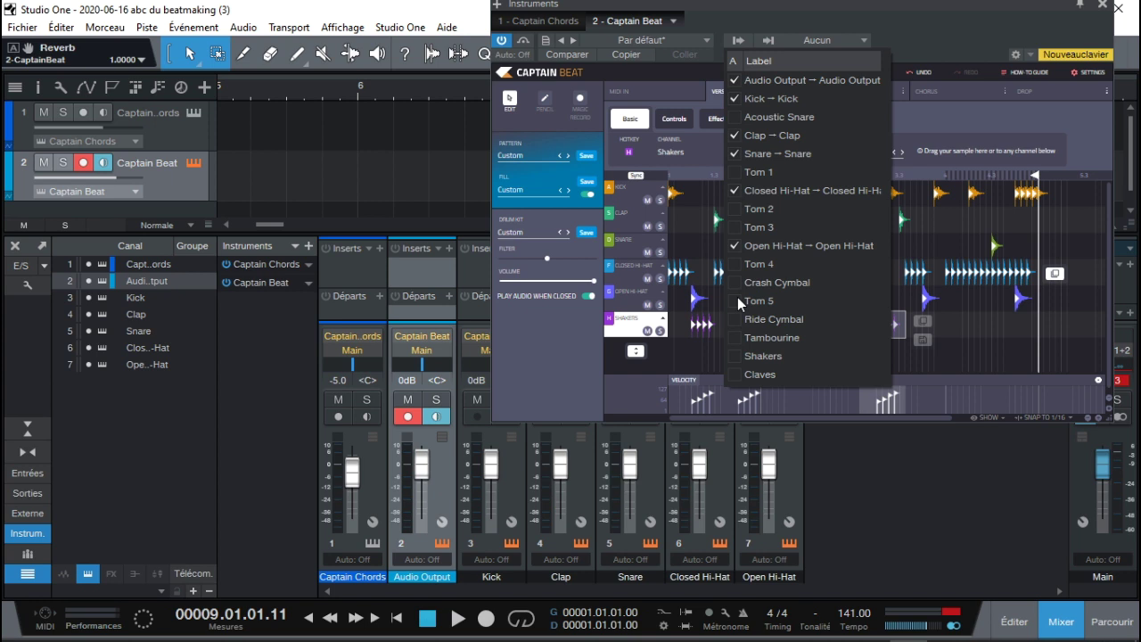
click(735, 356)
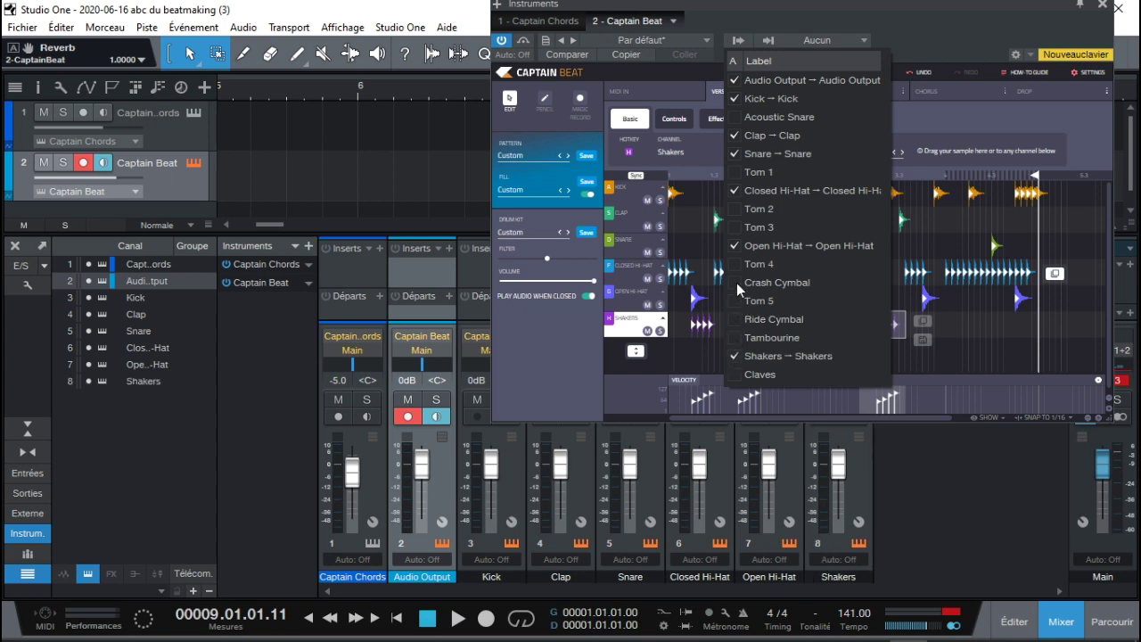
click(987, 528)
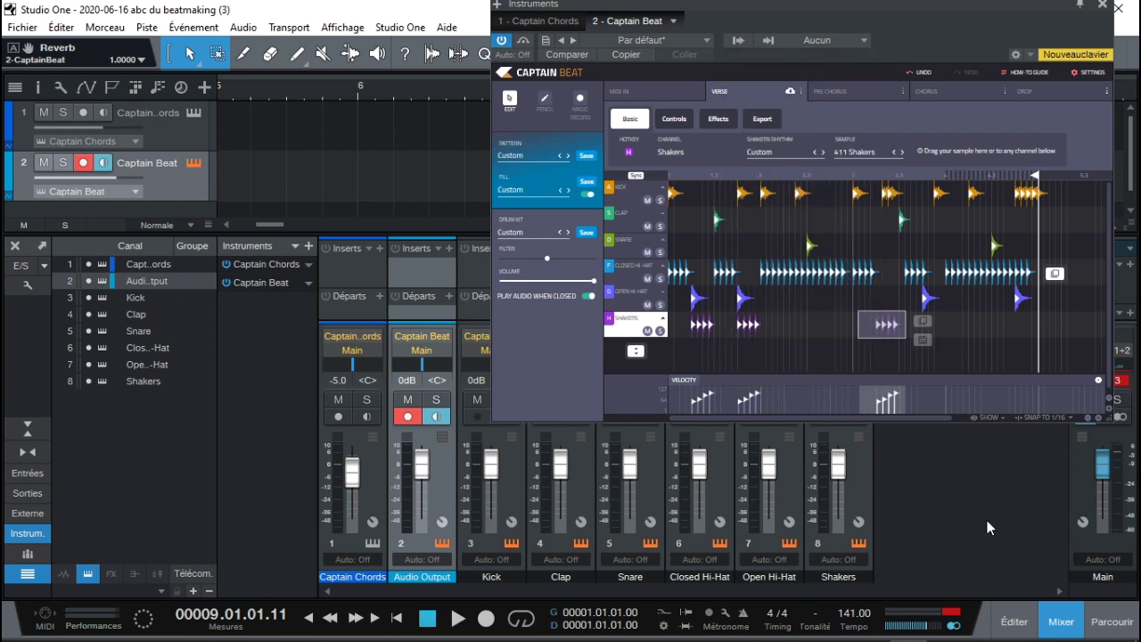
key(space)
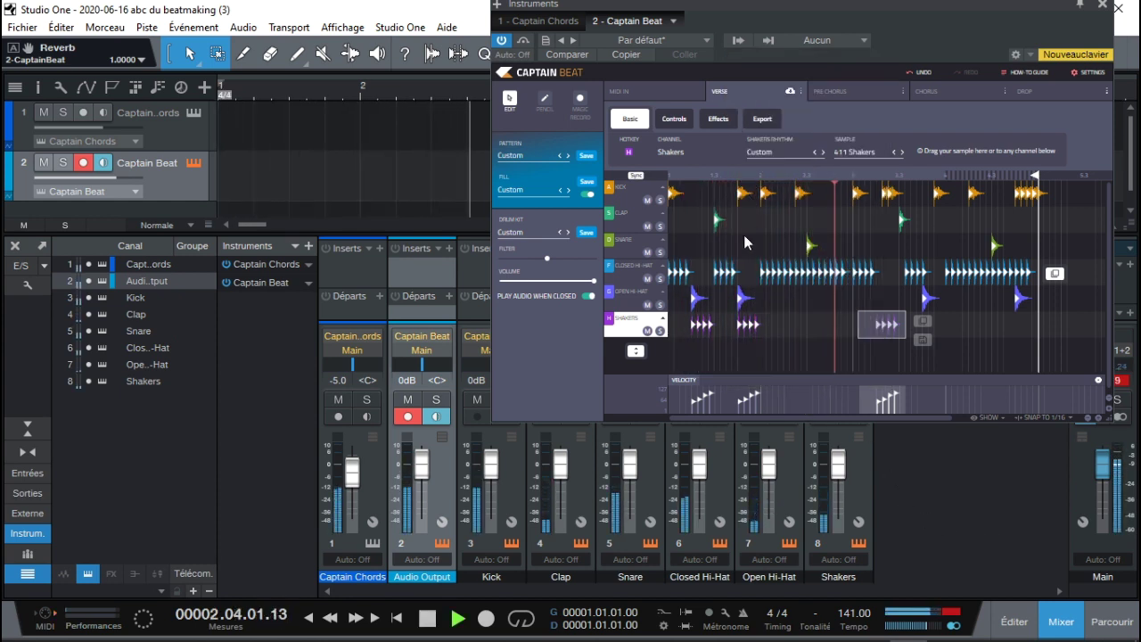
key(space)
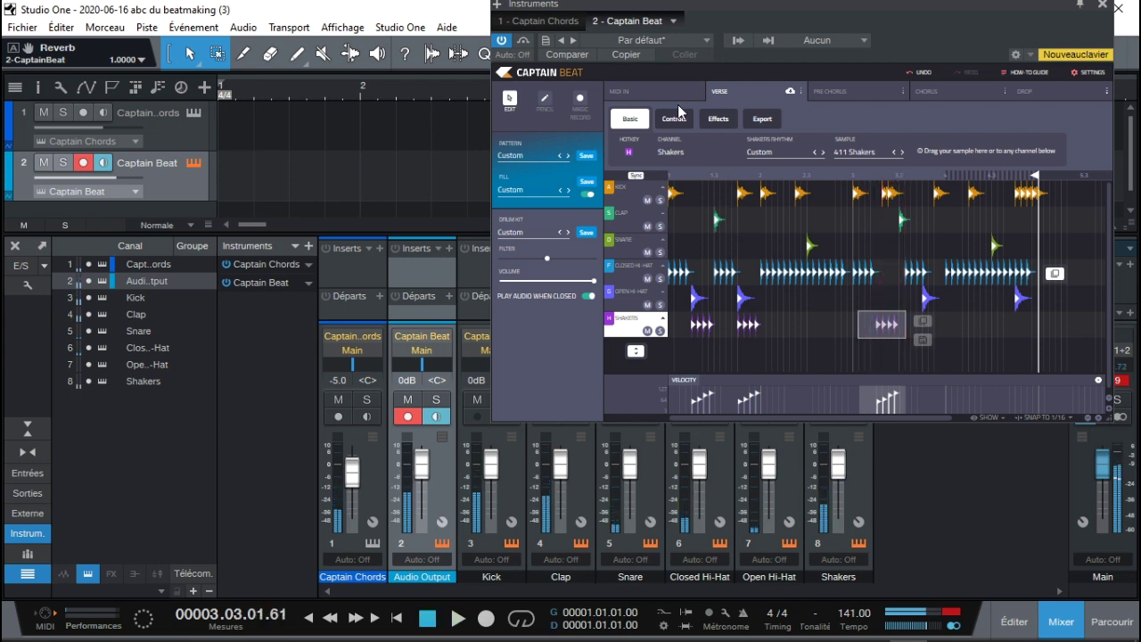
Disable Captain Beat's common Audio Output and play back the pattern through the individual drum channels
click(737, 41)
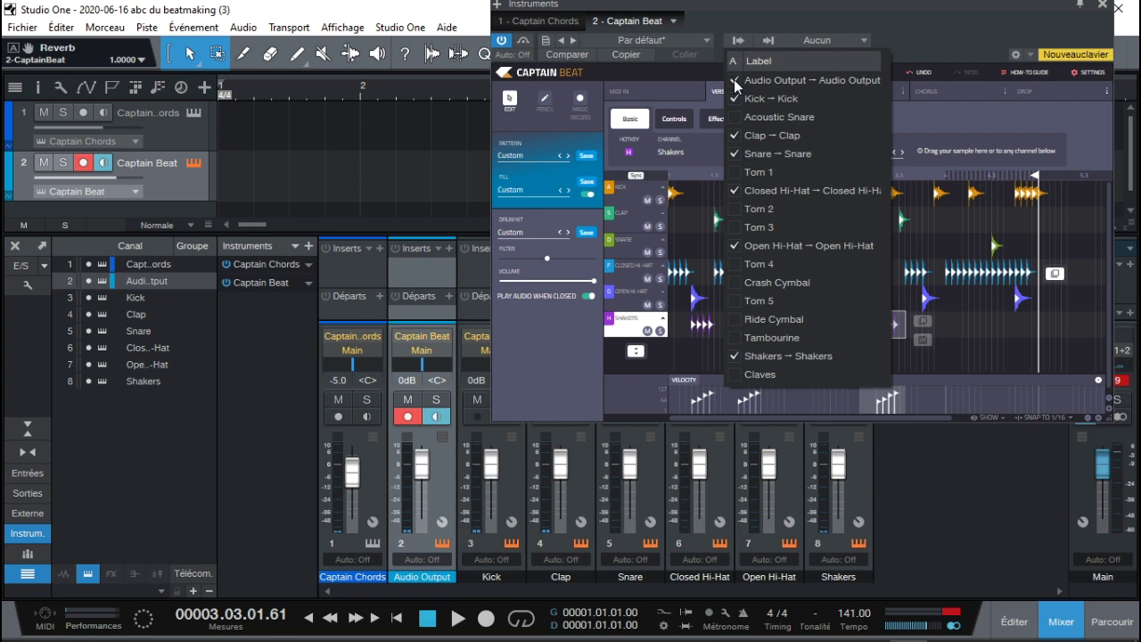
click(738, 82)
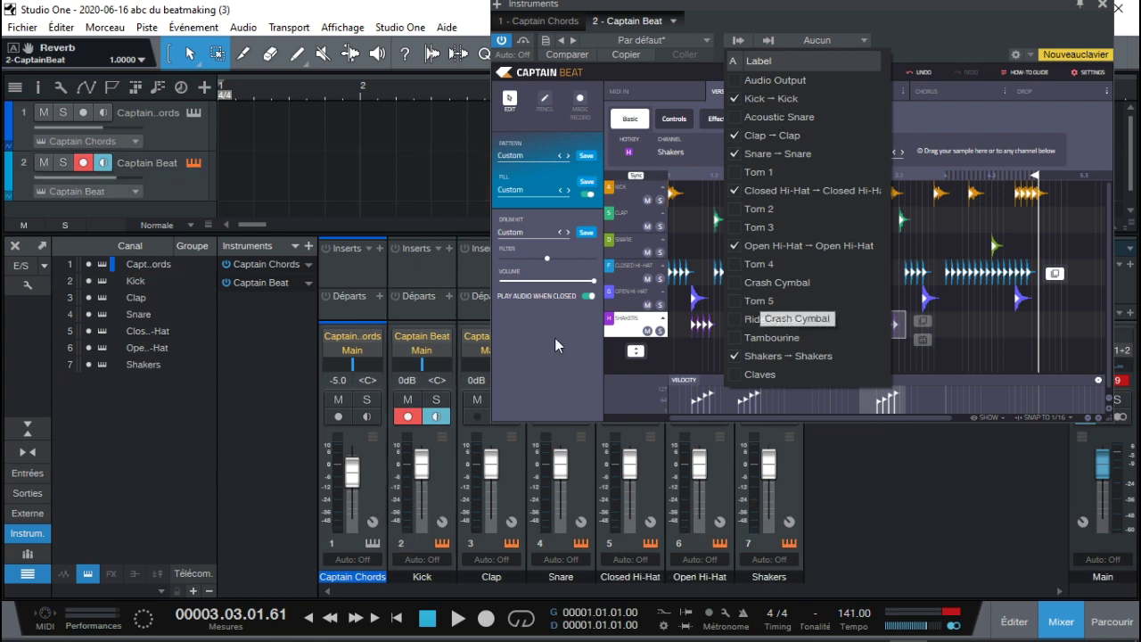
click(846, 467)
key(space)
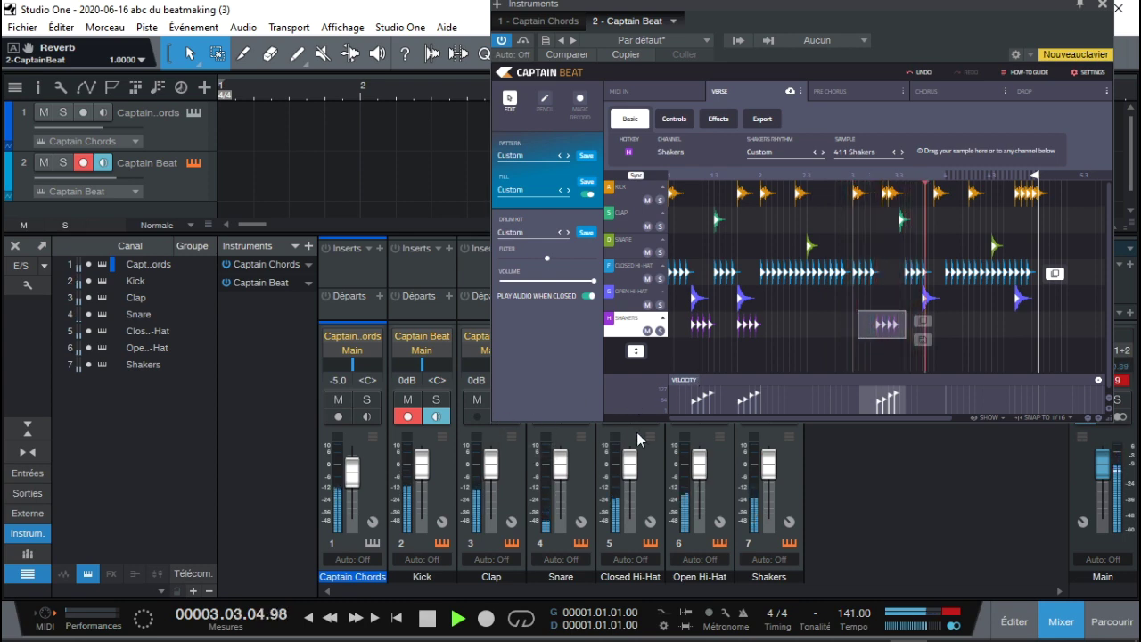
Enlarge and close the Captain Beat window, and hide the mixer to leave only the arrangement in view
drag(981, 9, 633, 38)
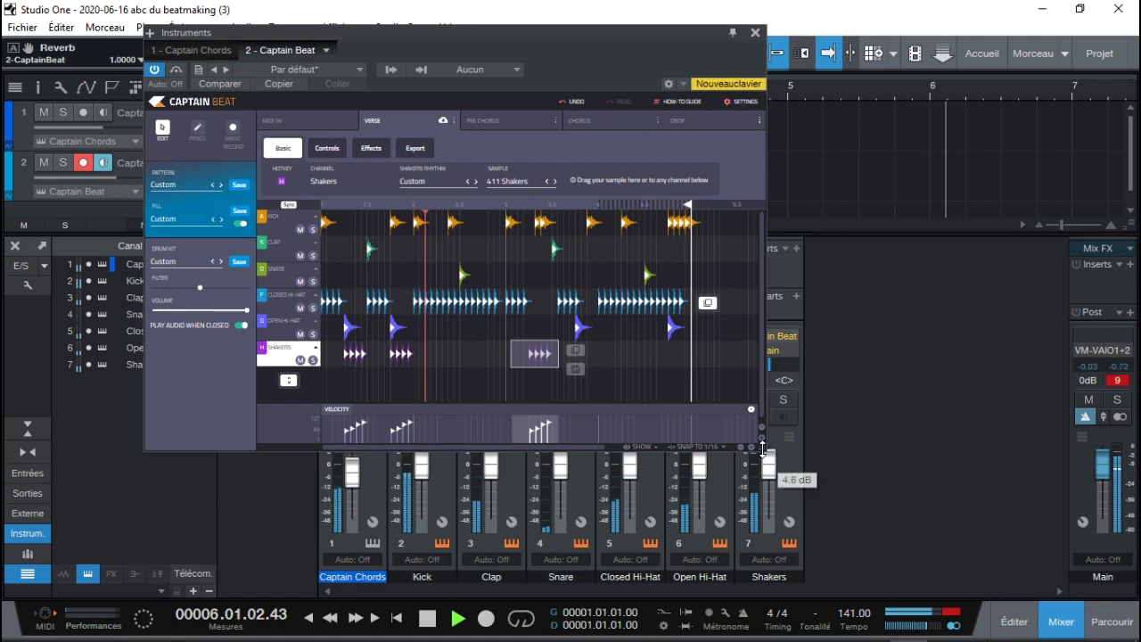
drag(849, 510, 916, 546)
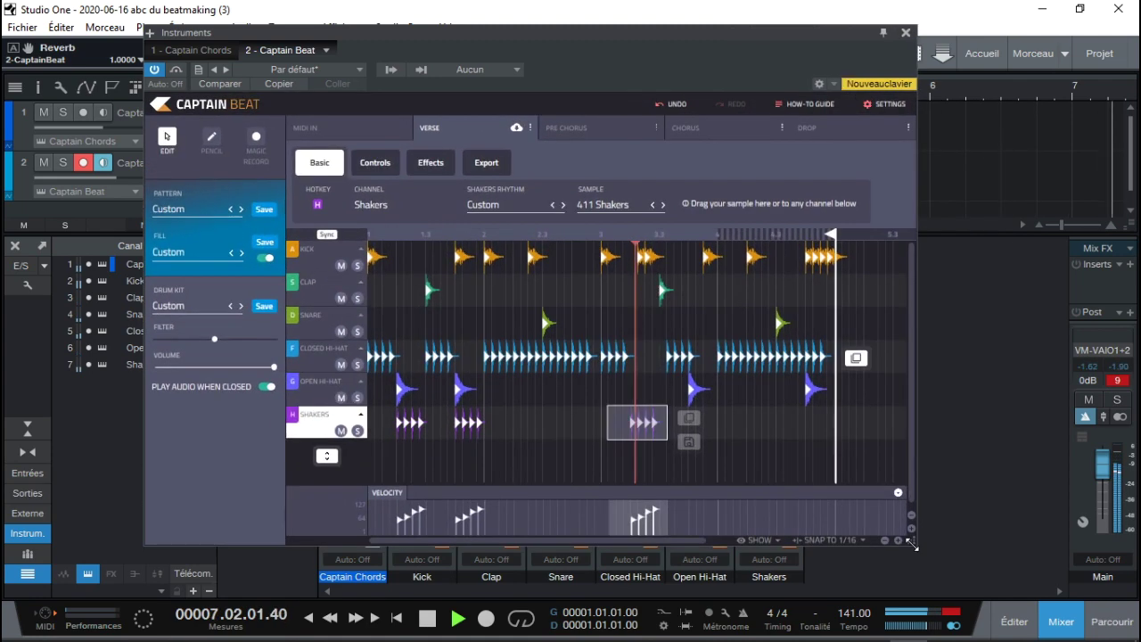
click(903, 33)
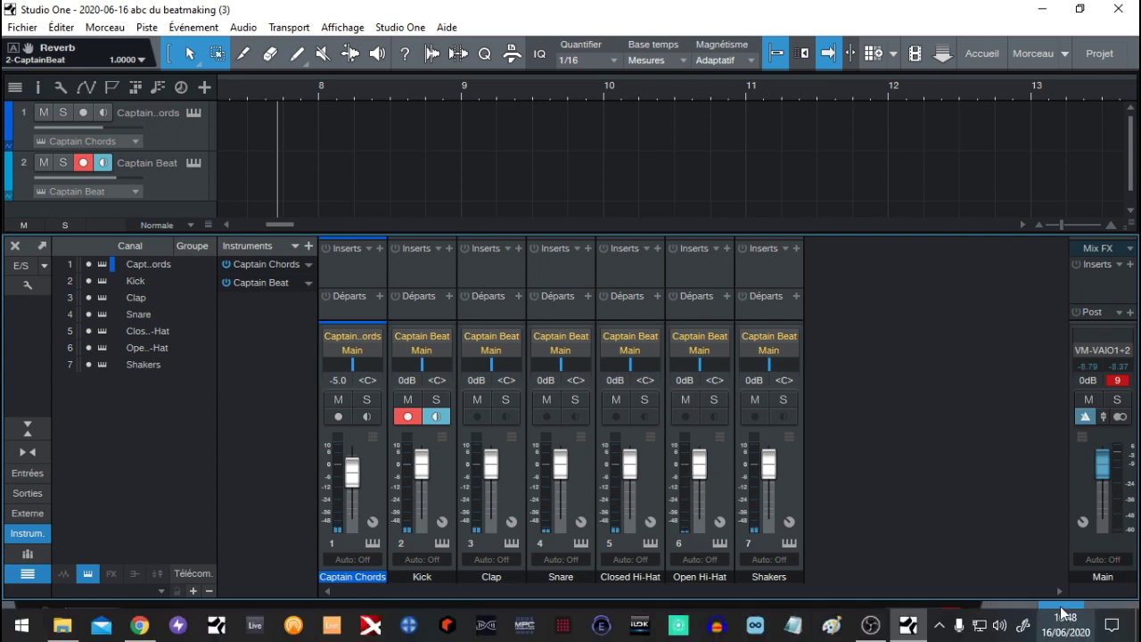
click(1061, 621)
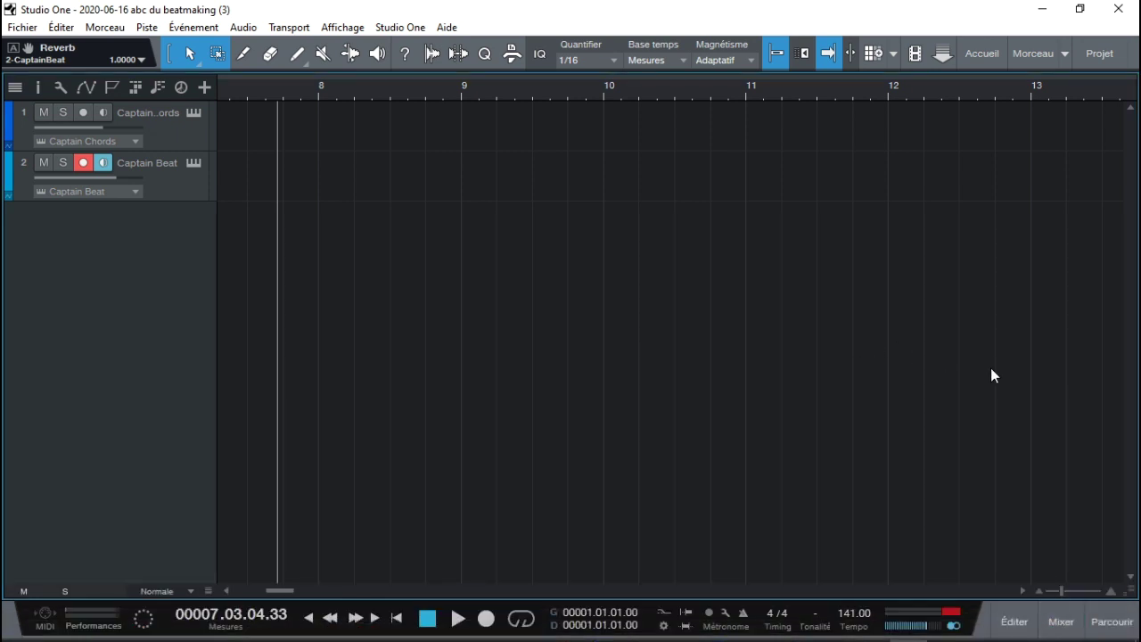
click(1013, 622)
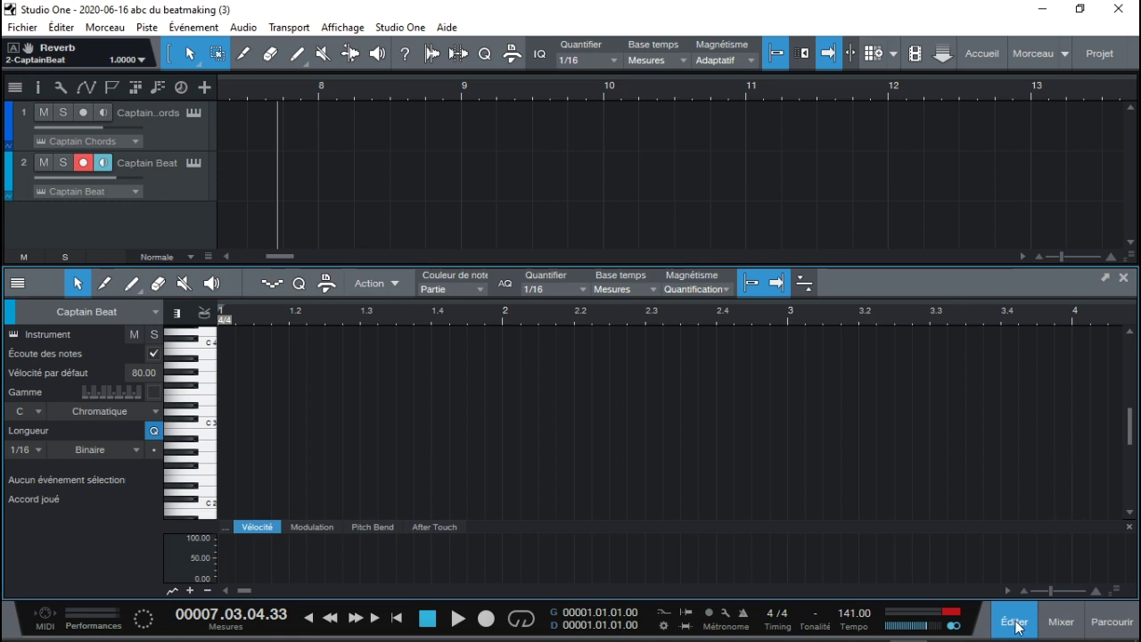
click(1016, 625)
Add Captain Deep from the Mixed In Key LLC instruments as a new track and connect it to Captain Chords
click(1113, 624)
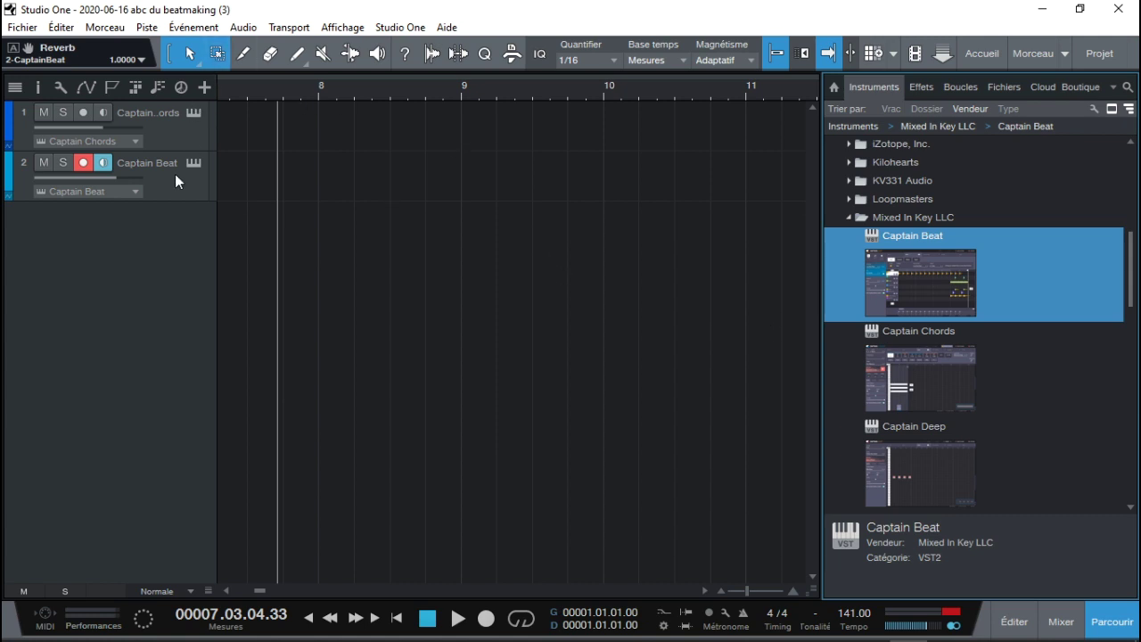
drag(1133, 281, 1134, 292)
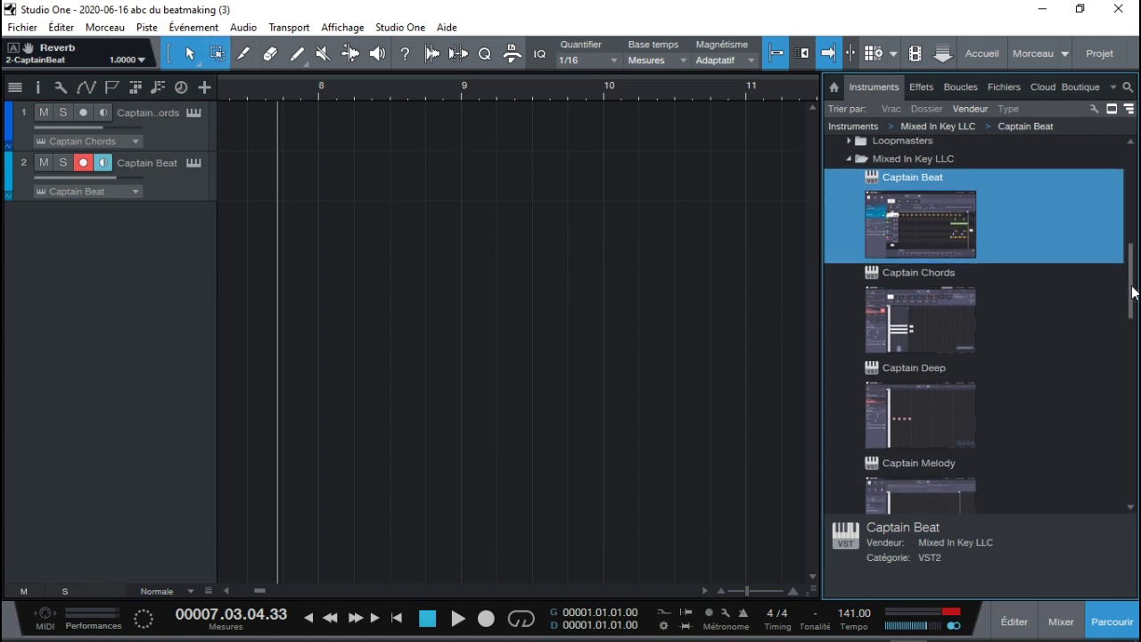
click(907, 401)
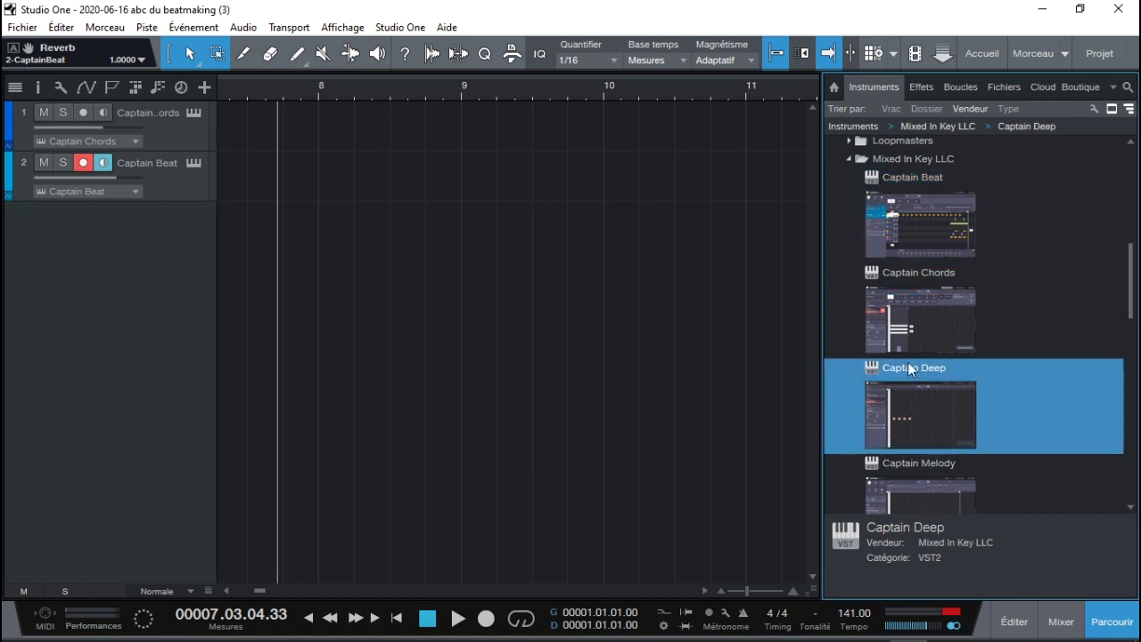
drag(920, 397, 461, 299)
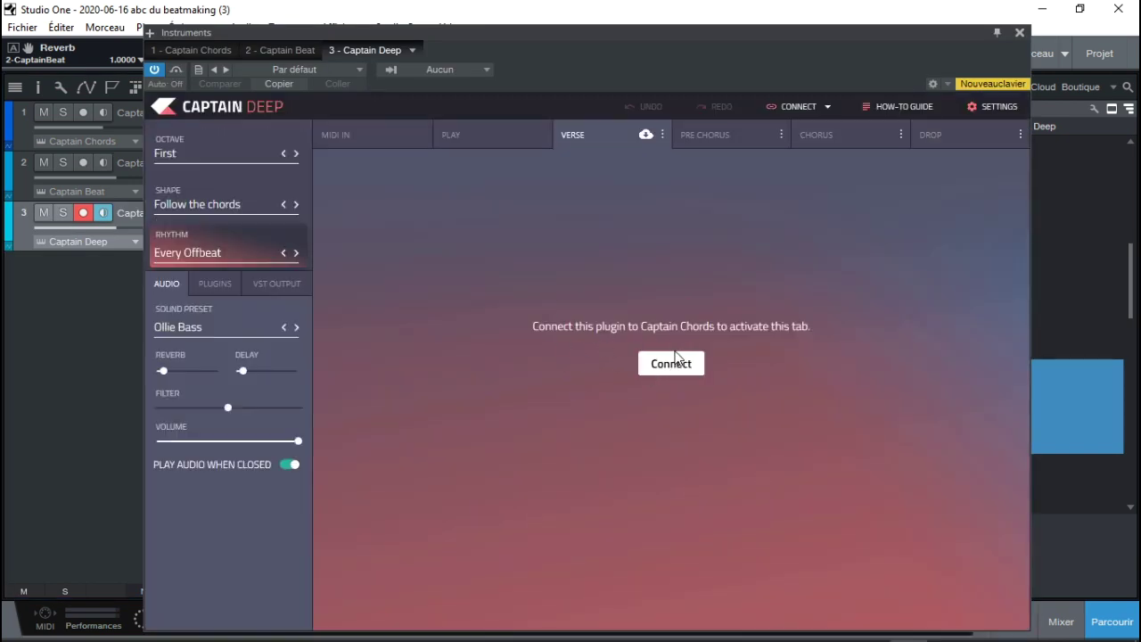
click(670, 366)
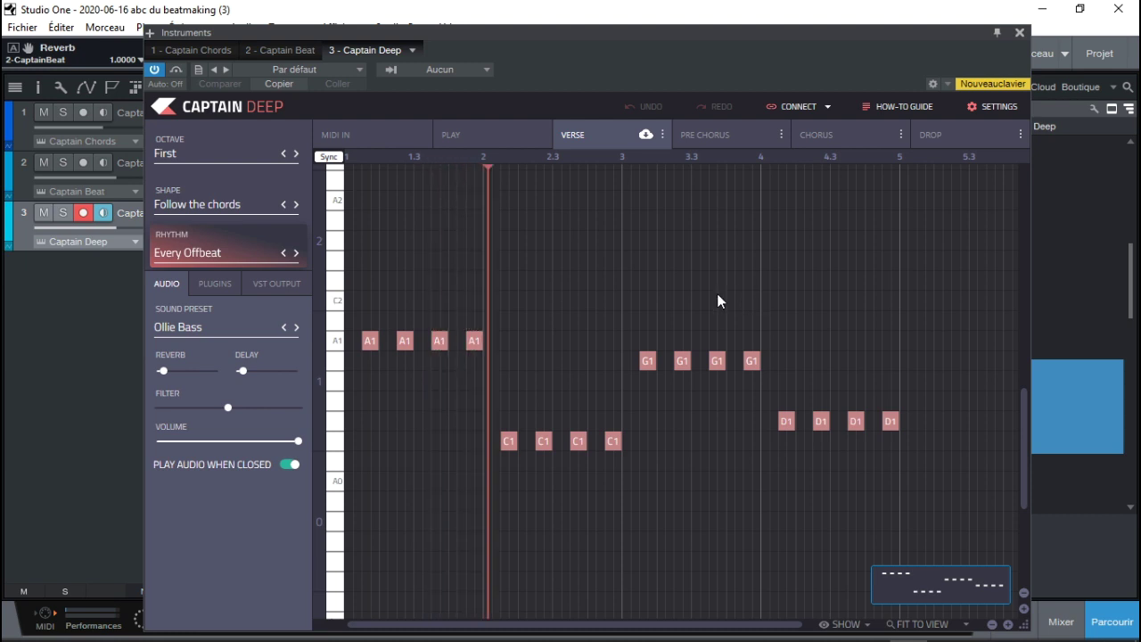
Lower Captain Deep's volume to about 0.81, and review the available Octave and Shape options
drag(296, 442, 270, 440)
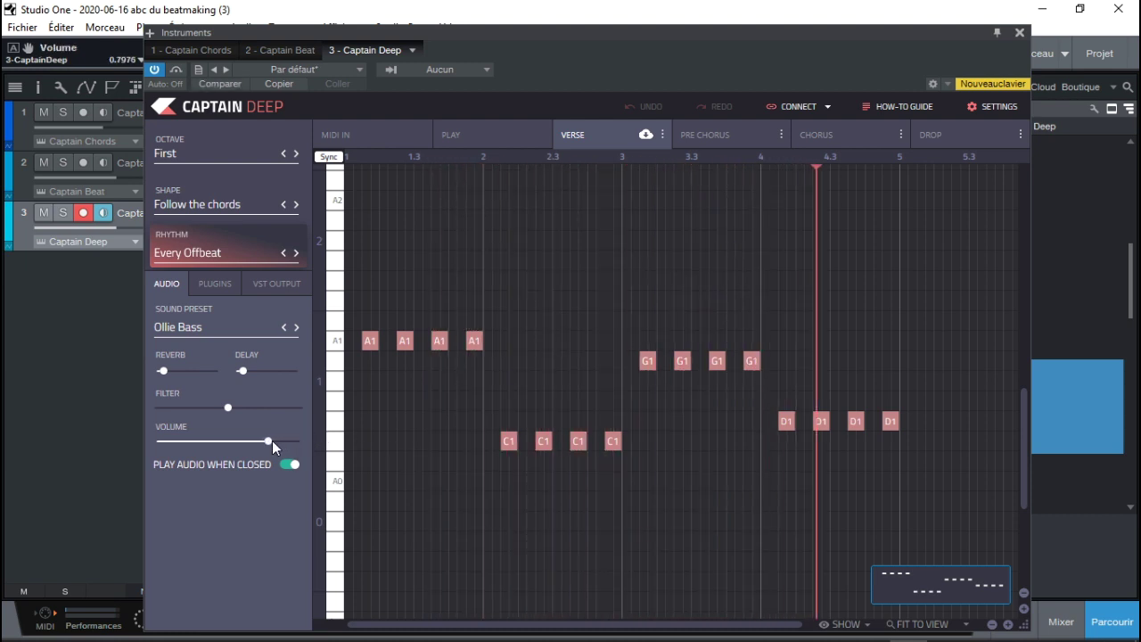
click(223, 161)
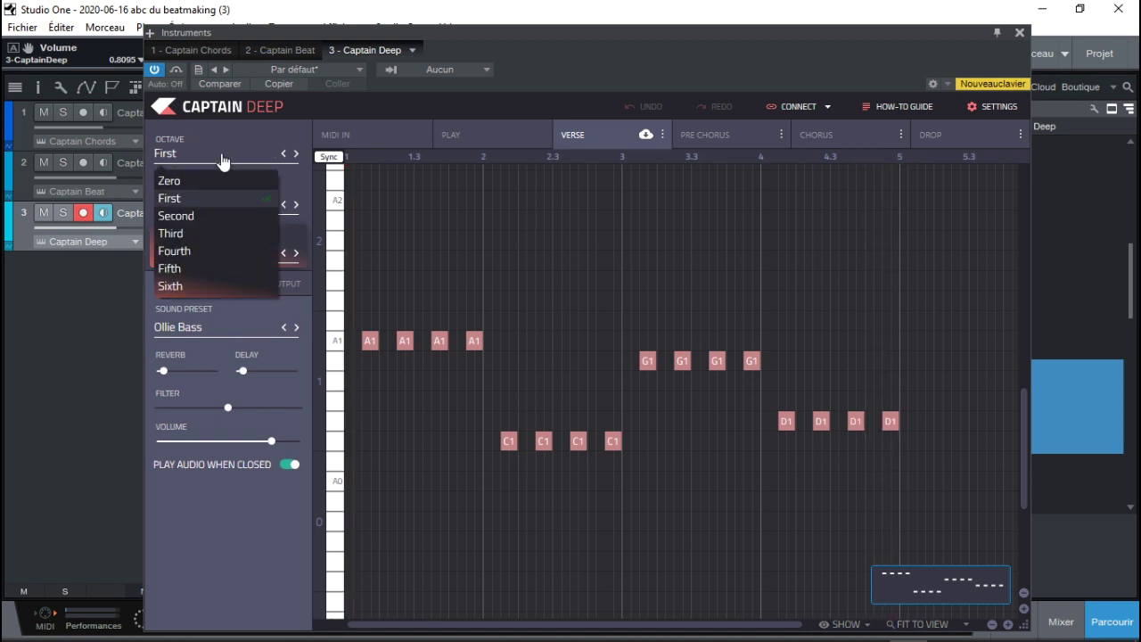
click(262, 138)
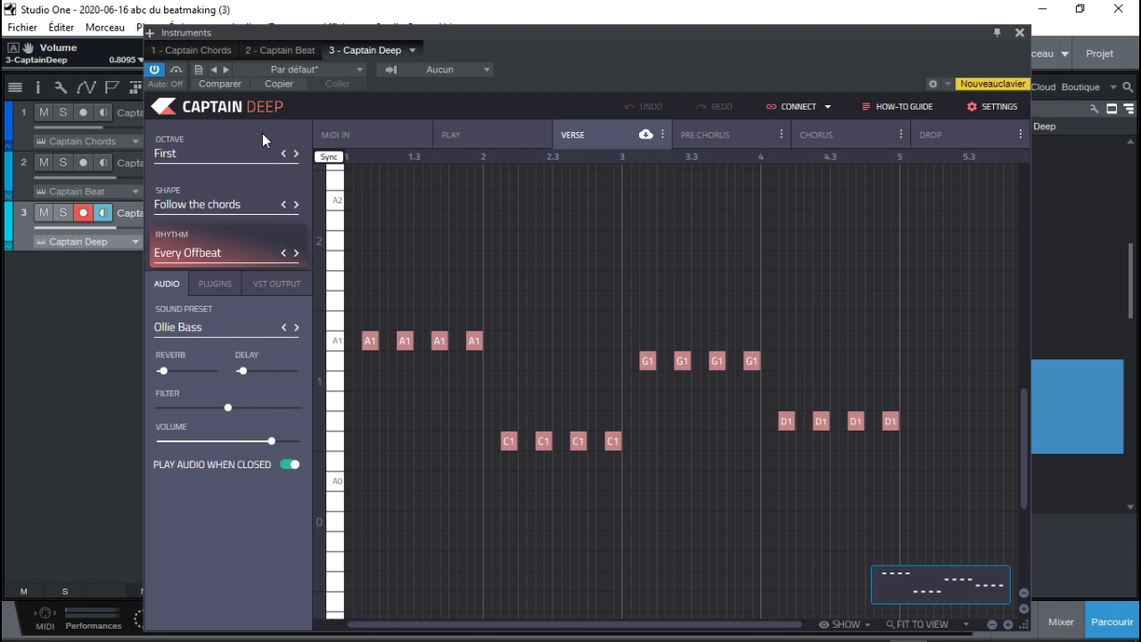
click(250, 212)
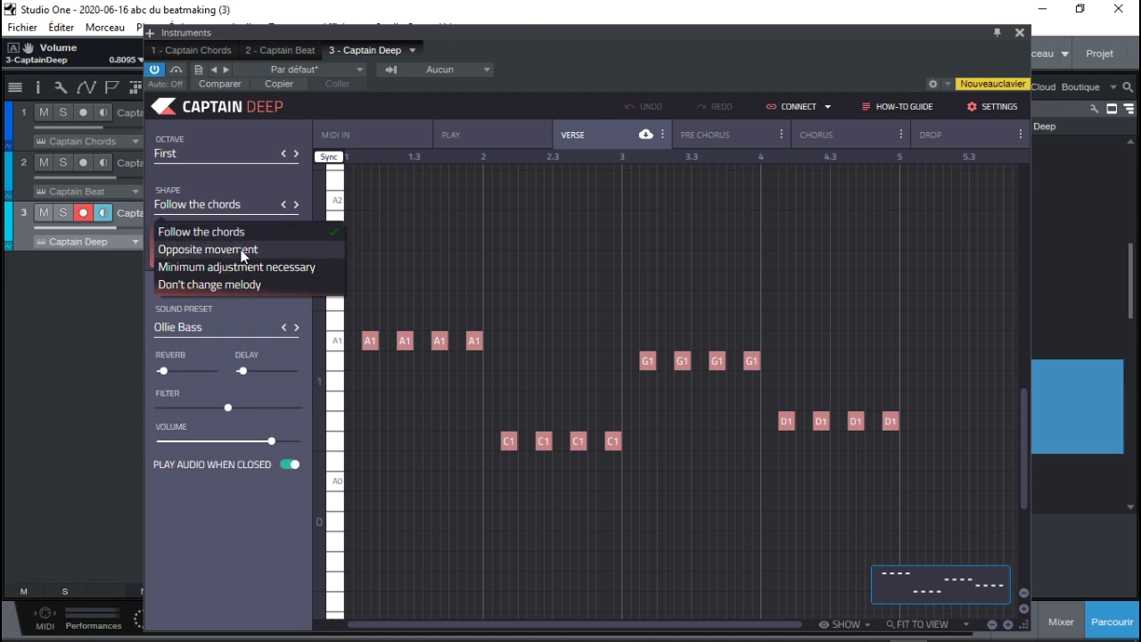
click(241, 184)
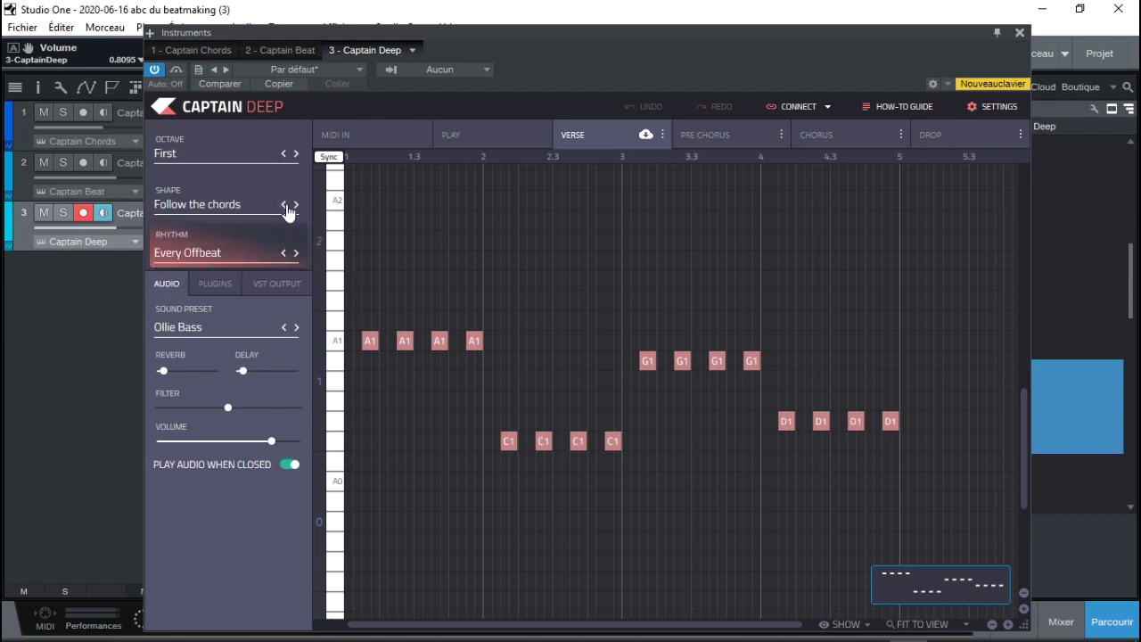
Browse the rhythmic patterns and set the bass rhythm to On Every Measure
click(218, 255)
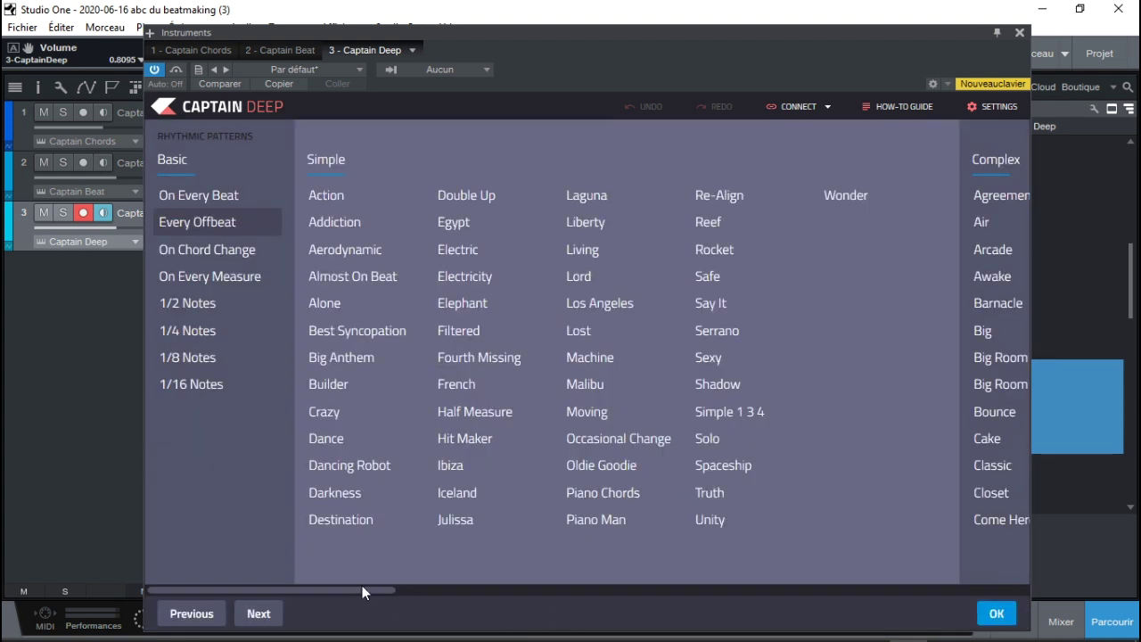
drag(374, 592, 298, 570)
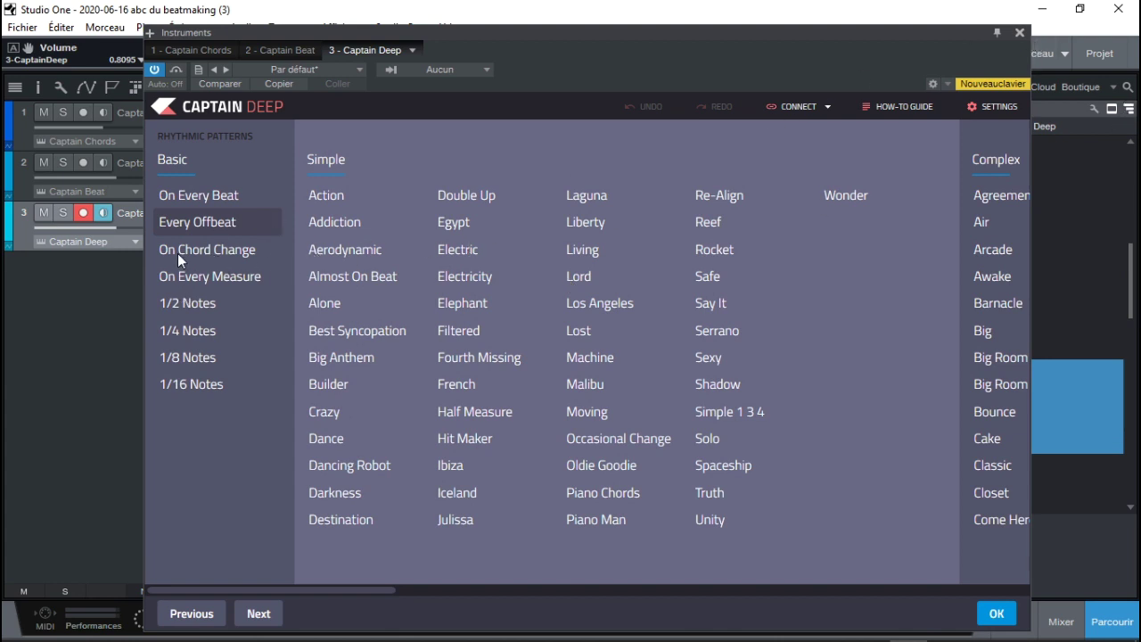
click(214, 282)
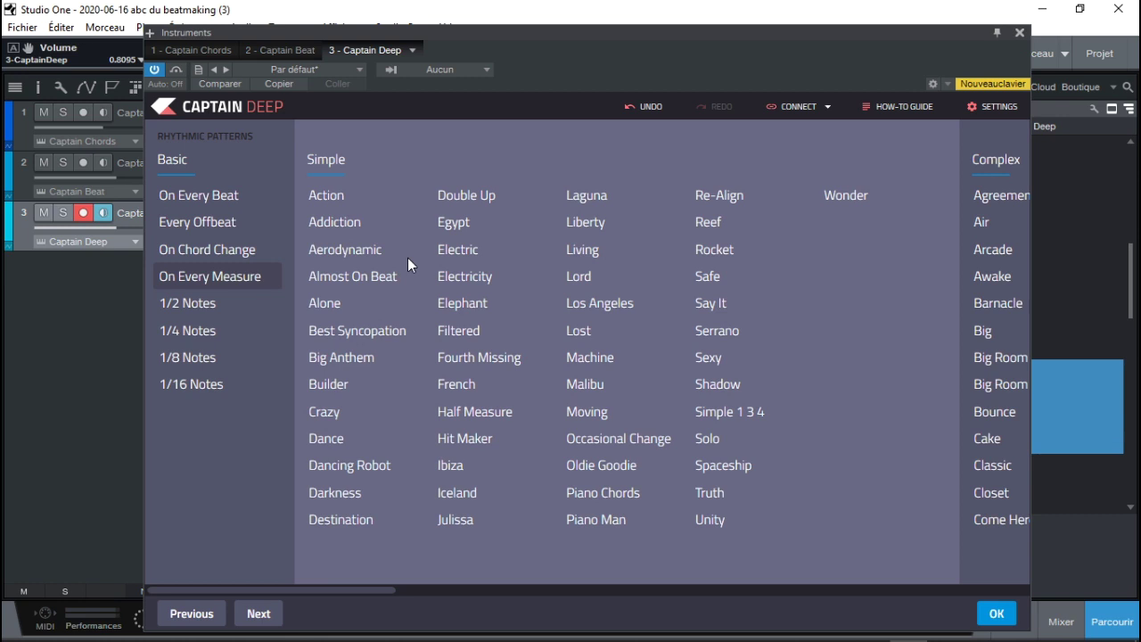
click(990, 615)
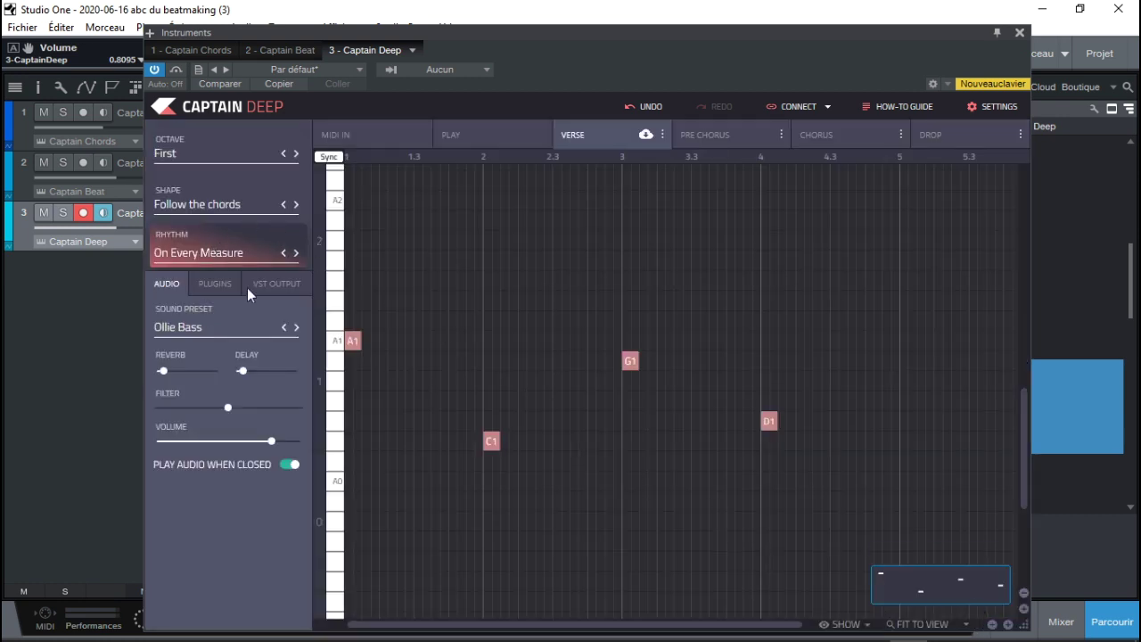
Set the rhythm to On Chord Change, comparing it with Every Offbeat during playback, and lower the bass volume to about 0.55
click(283, 256)
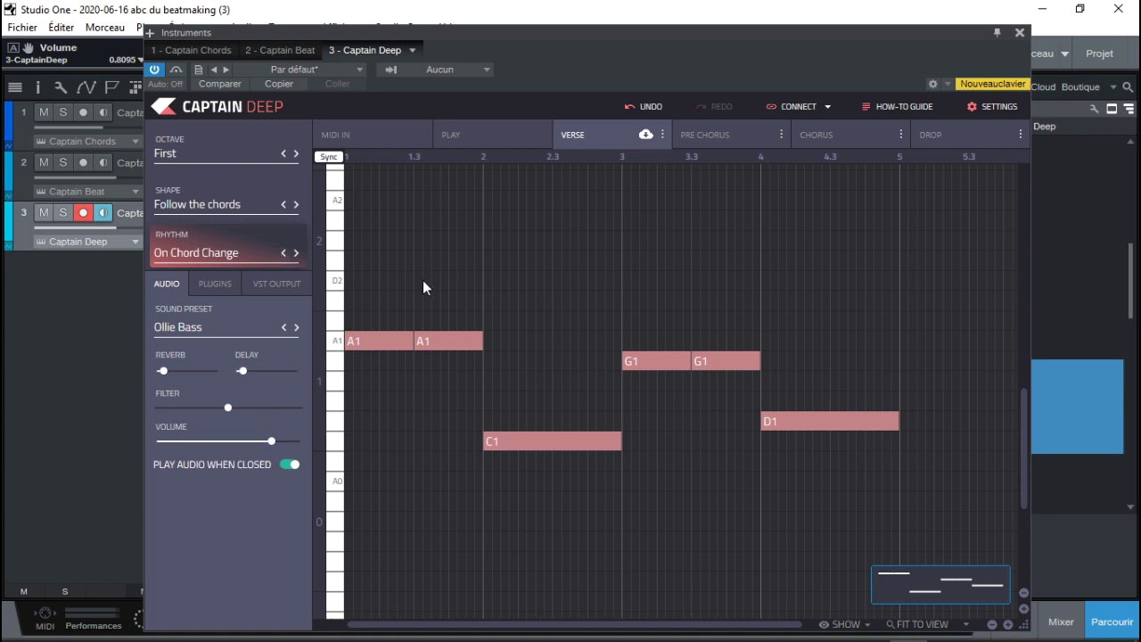
key(space)
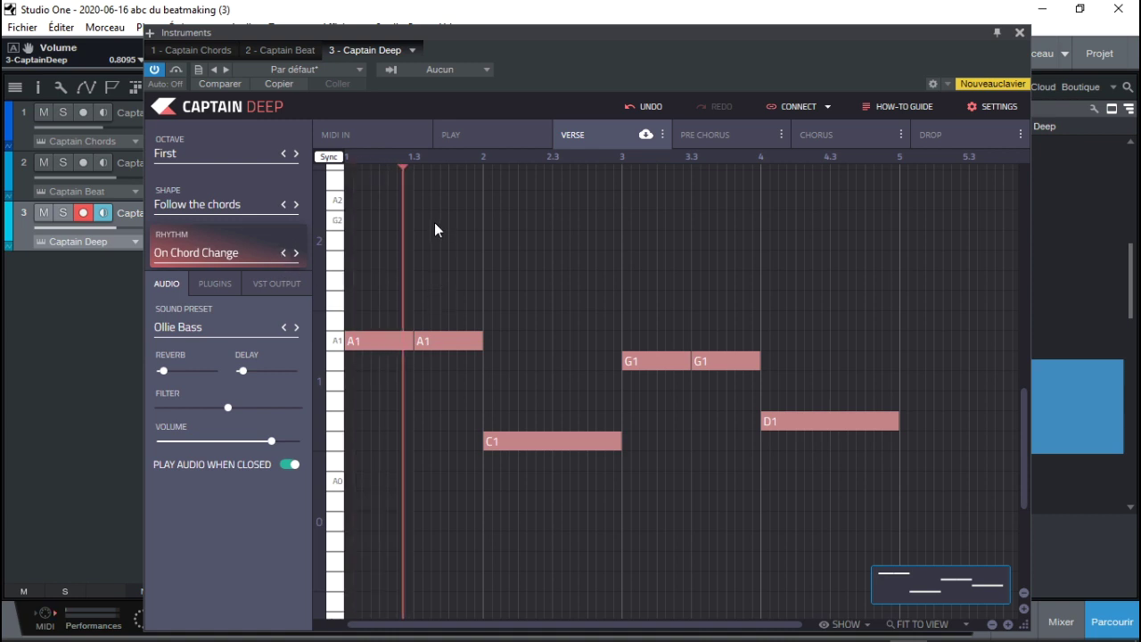
click(278, 259)
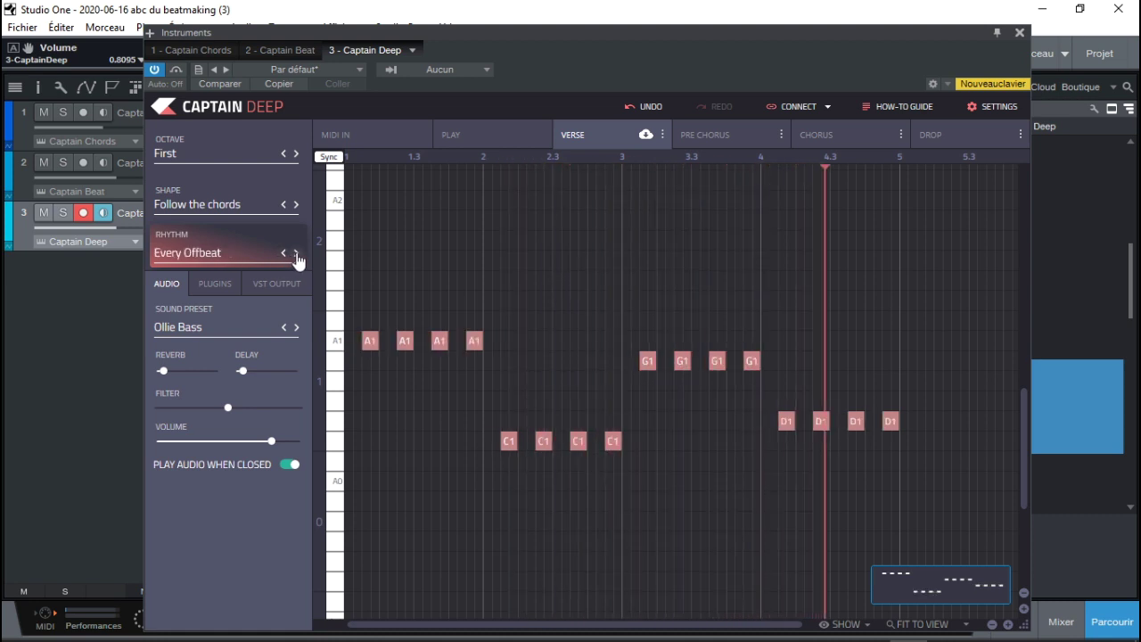
click(297, 256)
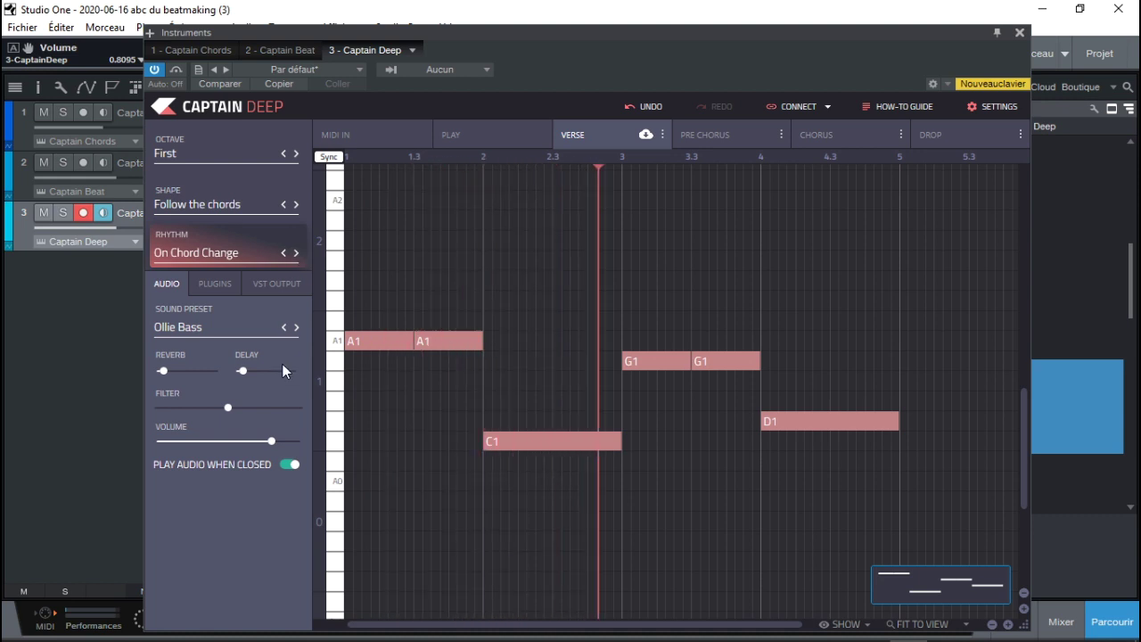
drag(272, 441, 237, 435)
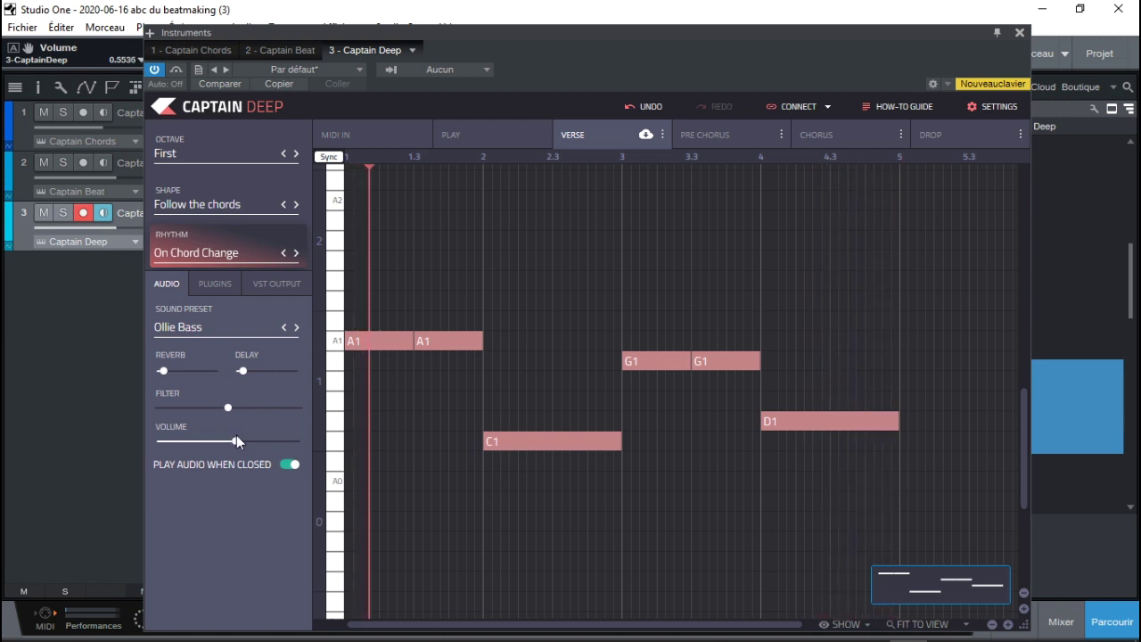
Audition the Organ Bass, Growly 808, Gutteral Bass and Hard Edge sound presets on the playing bassline
click(298, 332)
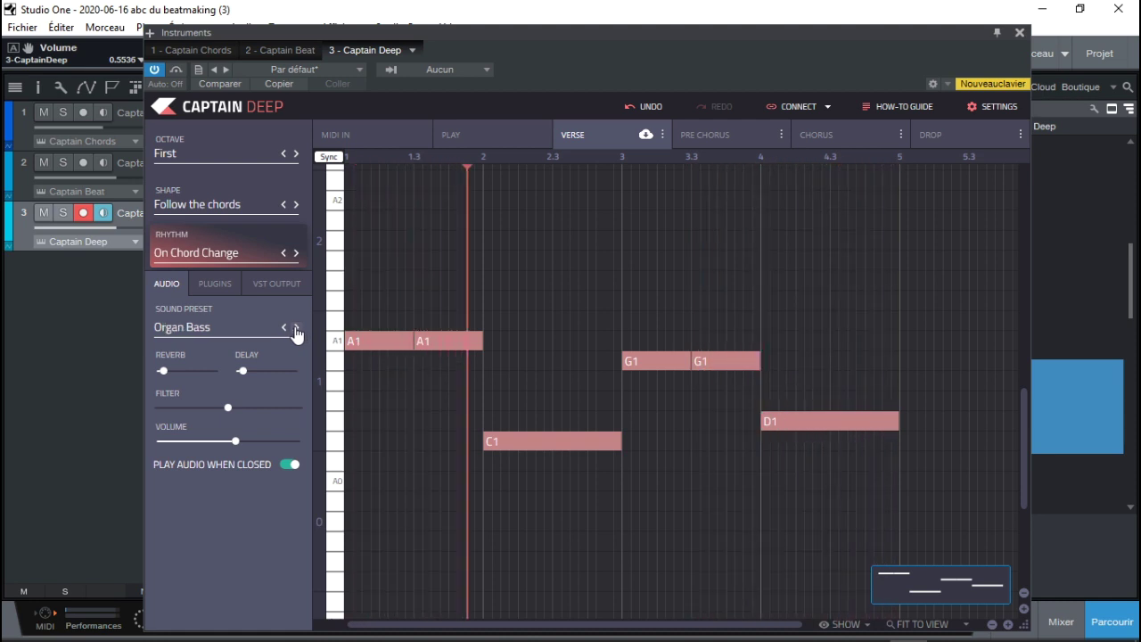
click(252, 337)
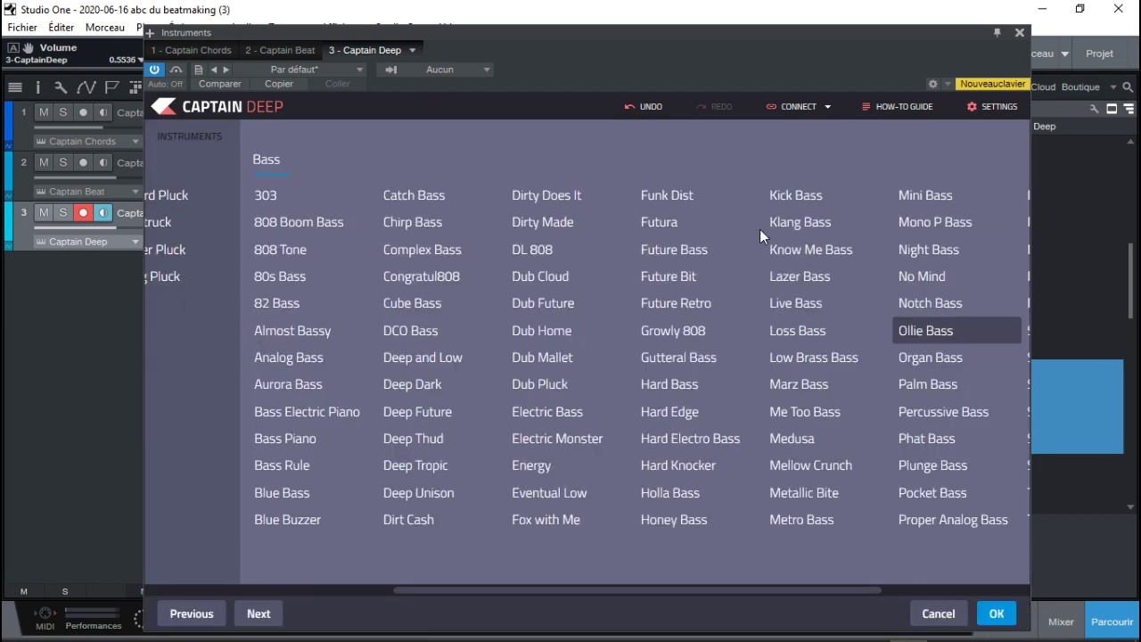
click(679, 329)
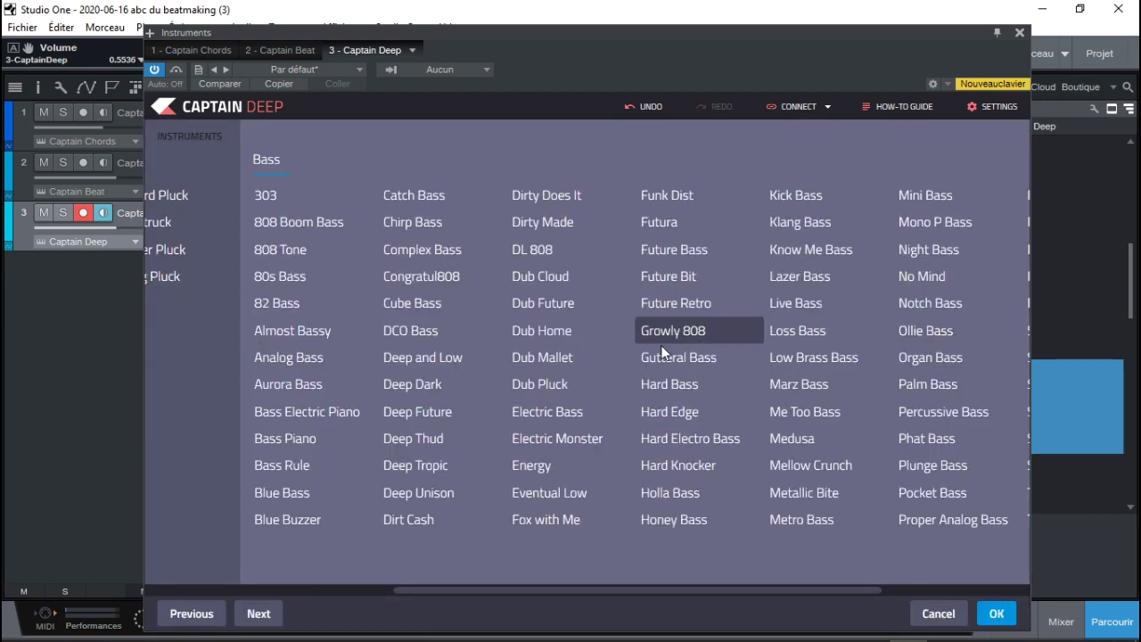
click(997, 614)
drag(230, 440, 246, 440)
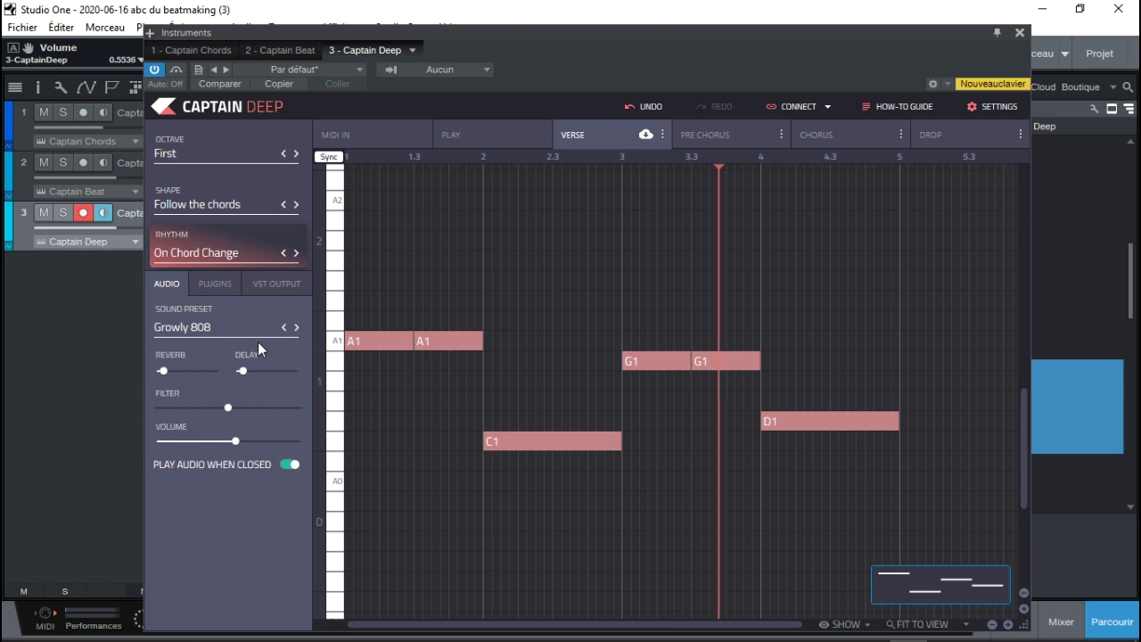
click(296, 328)
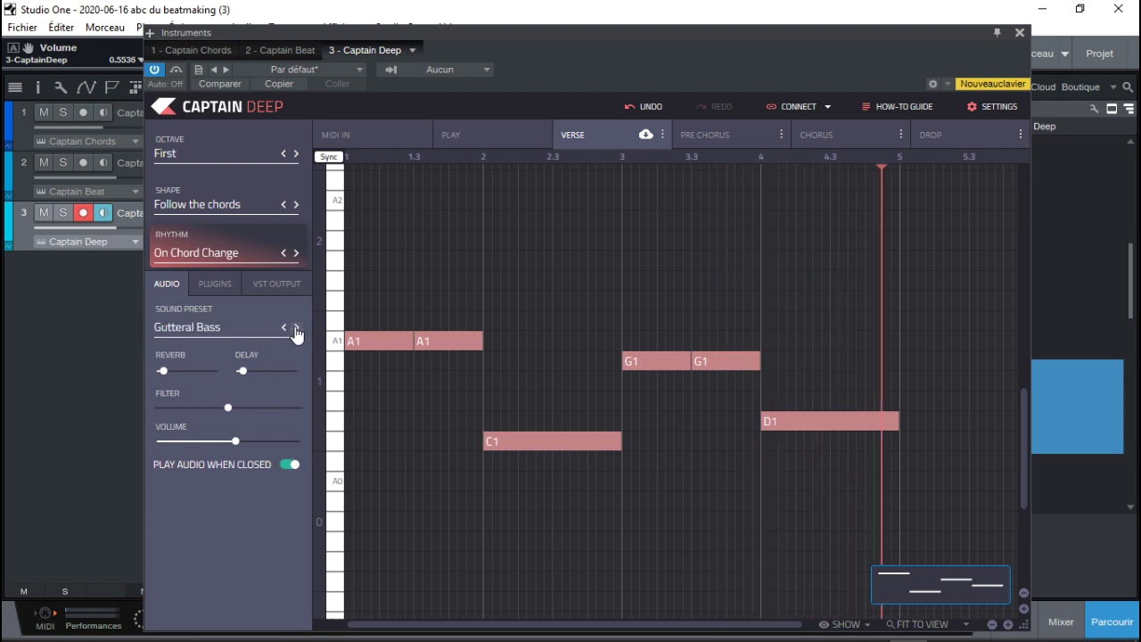
click(296, 328)
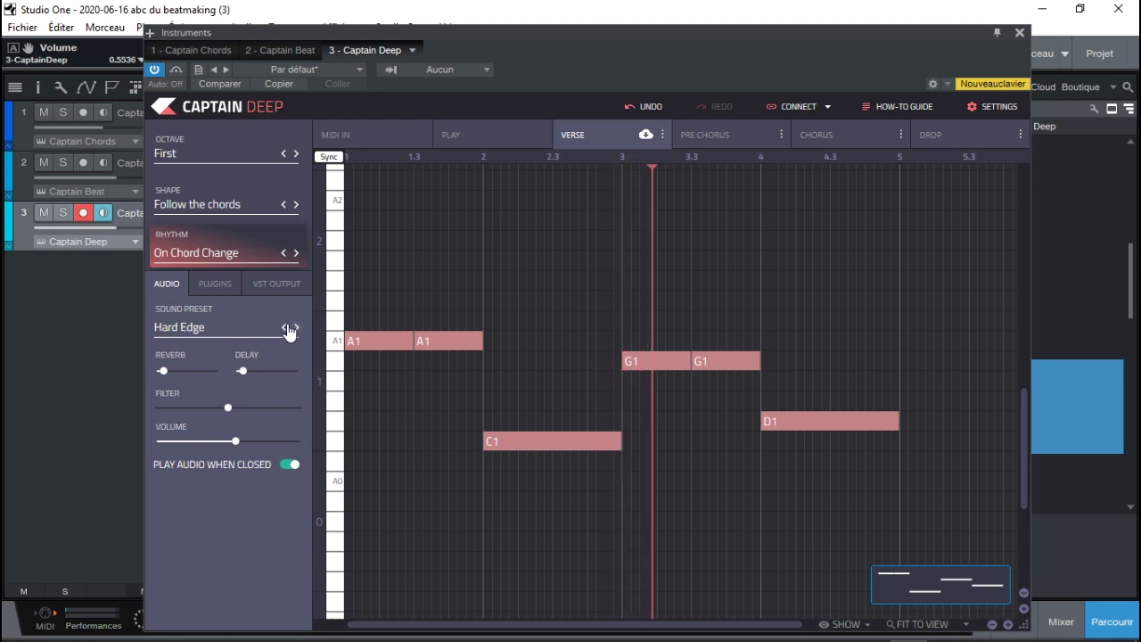
Set the bass sound preset to 808 Boom Bass and its octave to Second
click(247, 337)
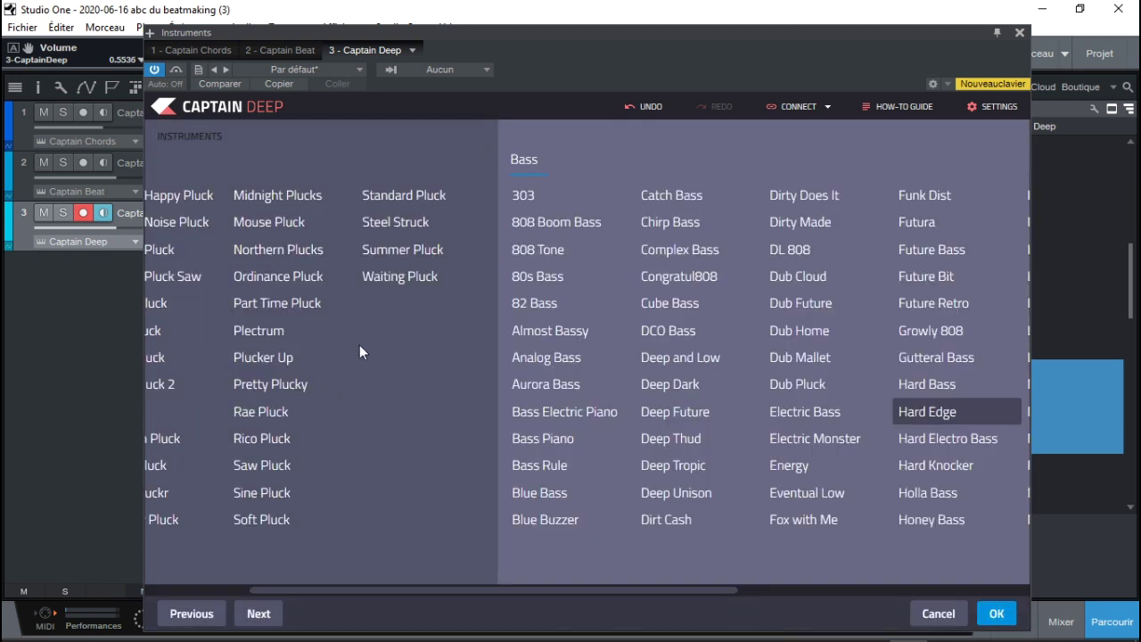
click(539, 229)
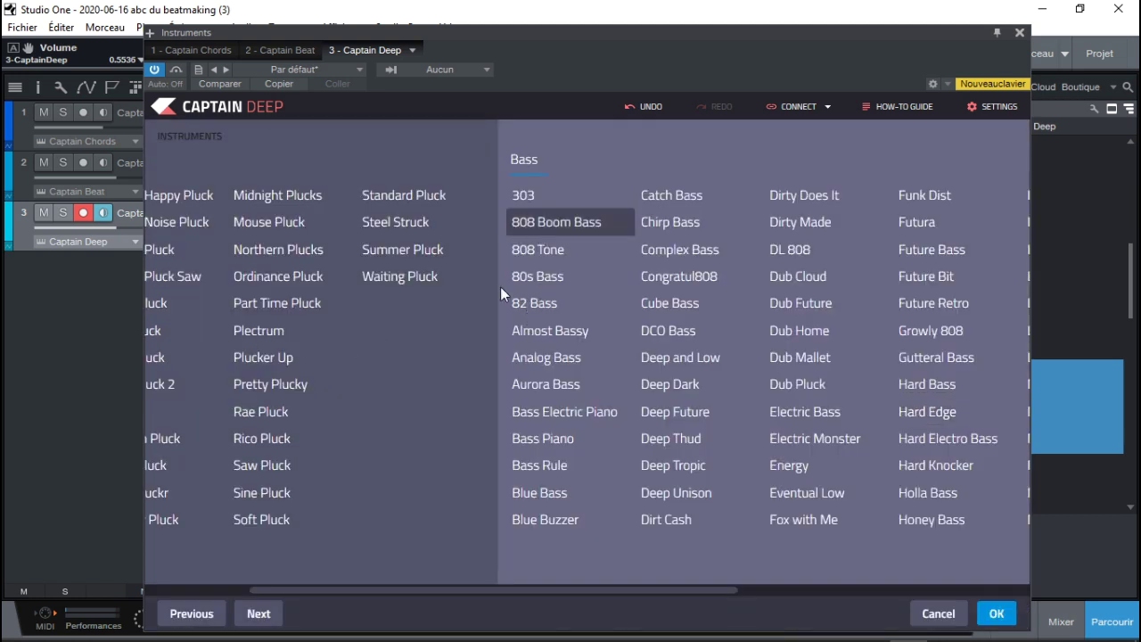
click(996, 615)
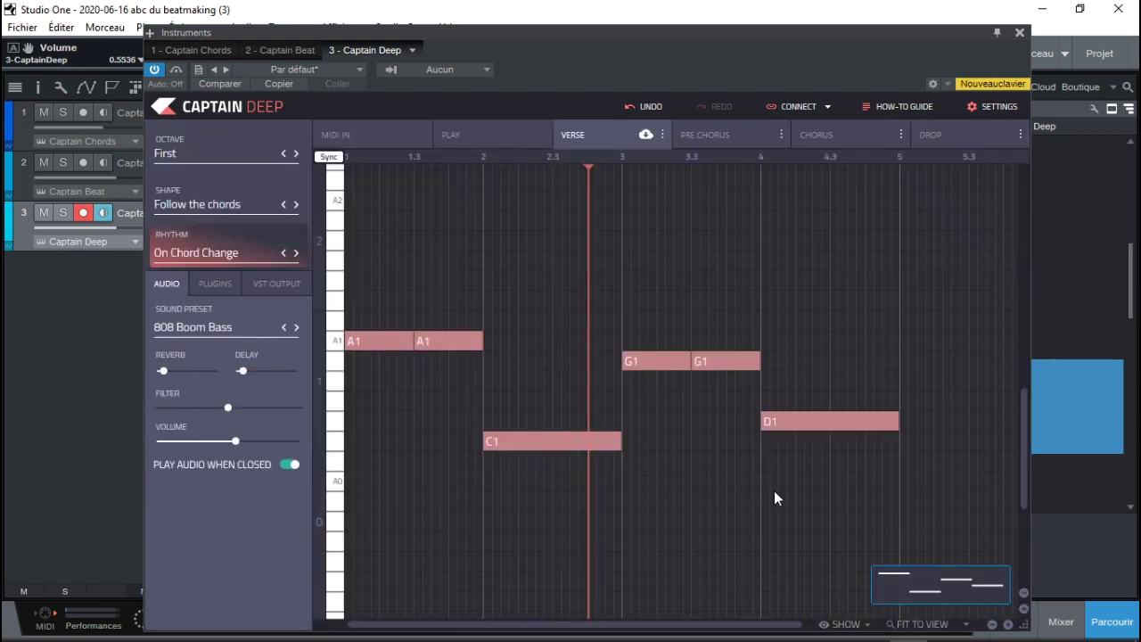
click(251, 159)
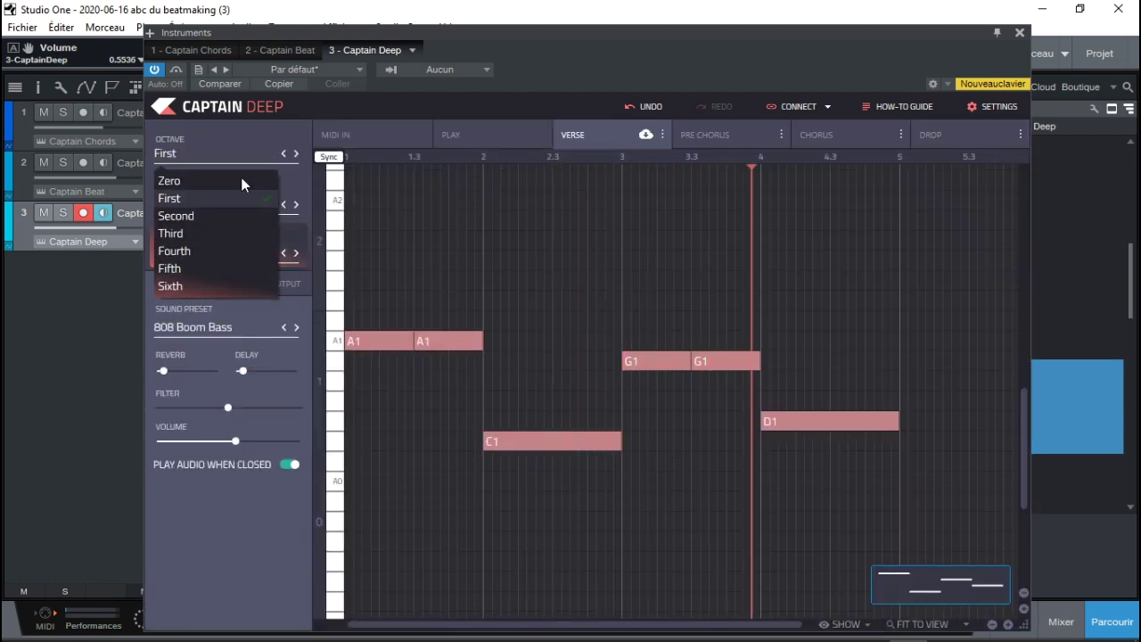
click(223, 216)
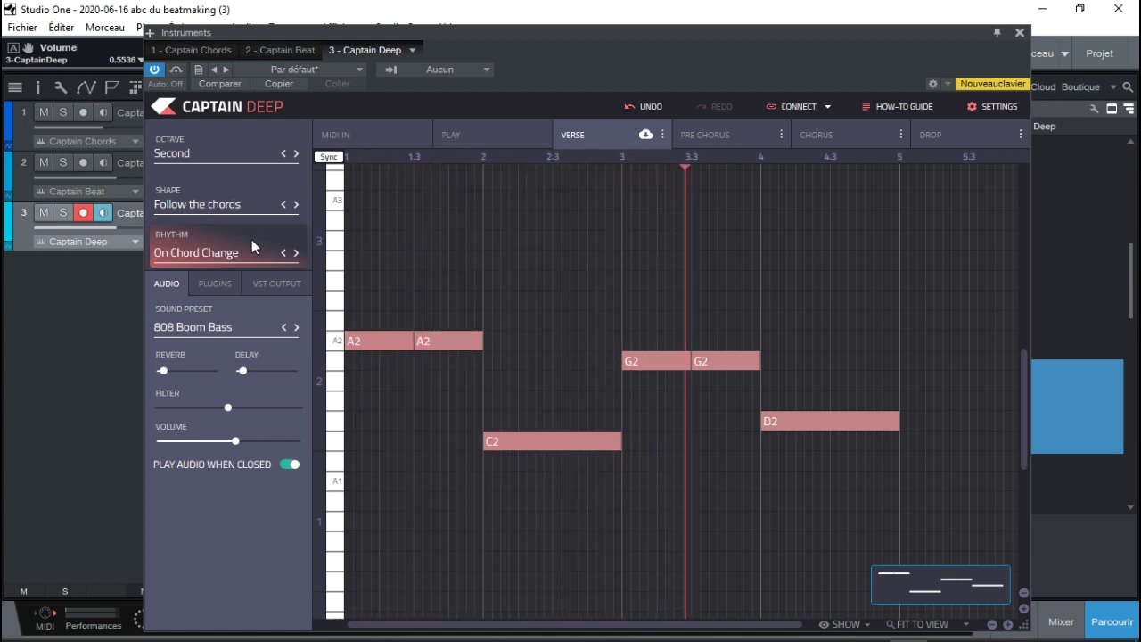
Audition the bass rhythm patterns from On Every Measure through the 1/2 to 1/16 Notes, Action, Addiction, Aerodynamic and Almost On Beat during playback
click(296, 253)
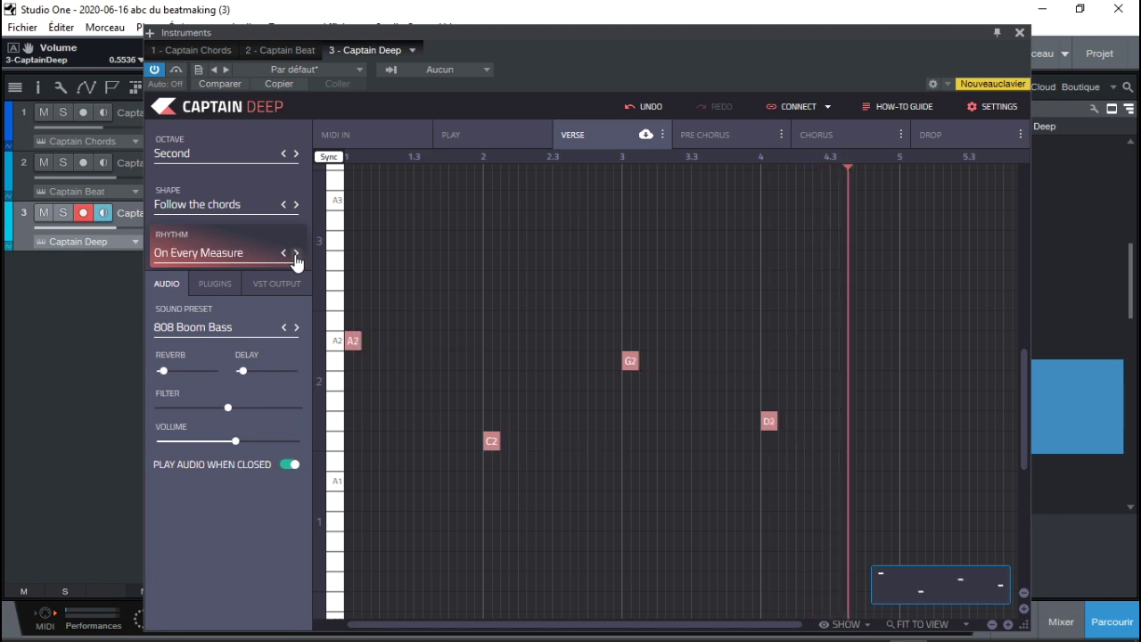
click(296, 253)
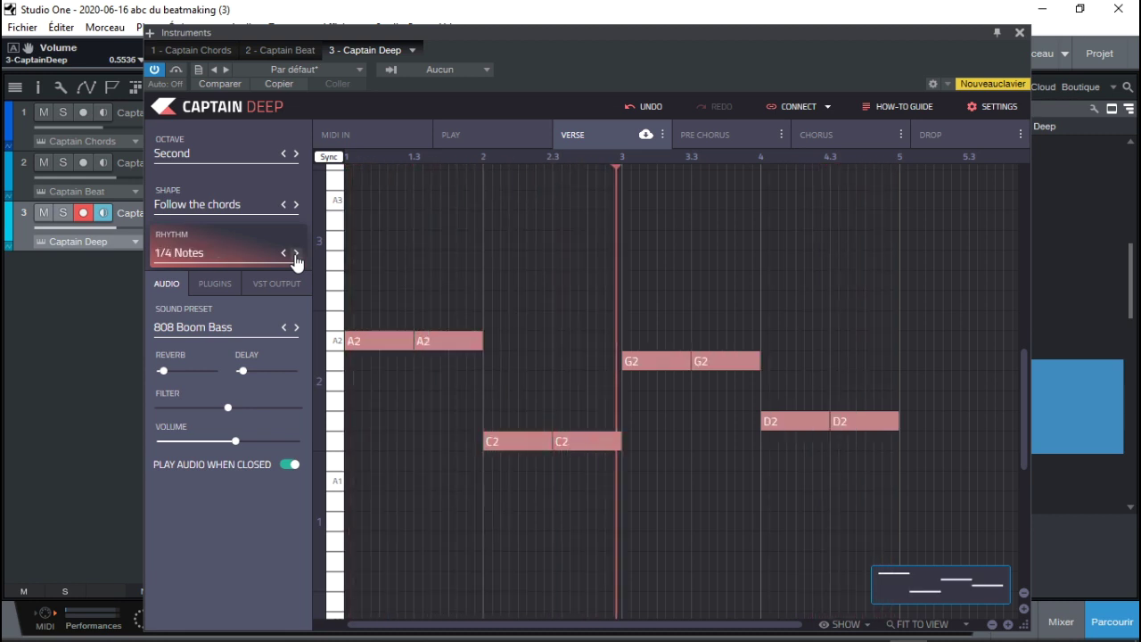
click(296, 253)
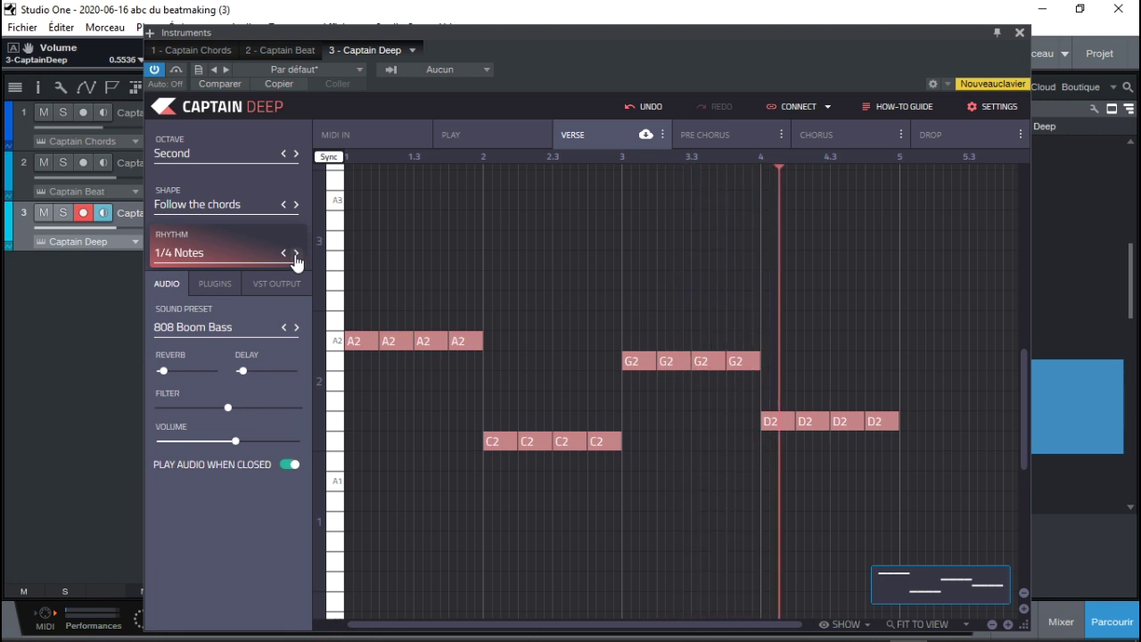
click(296, 253)
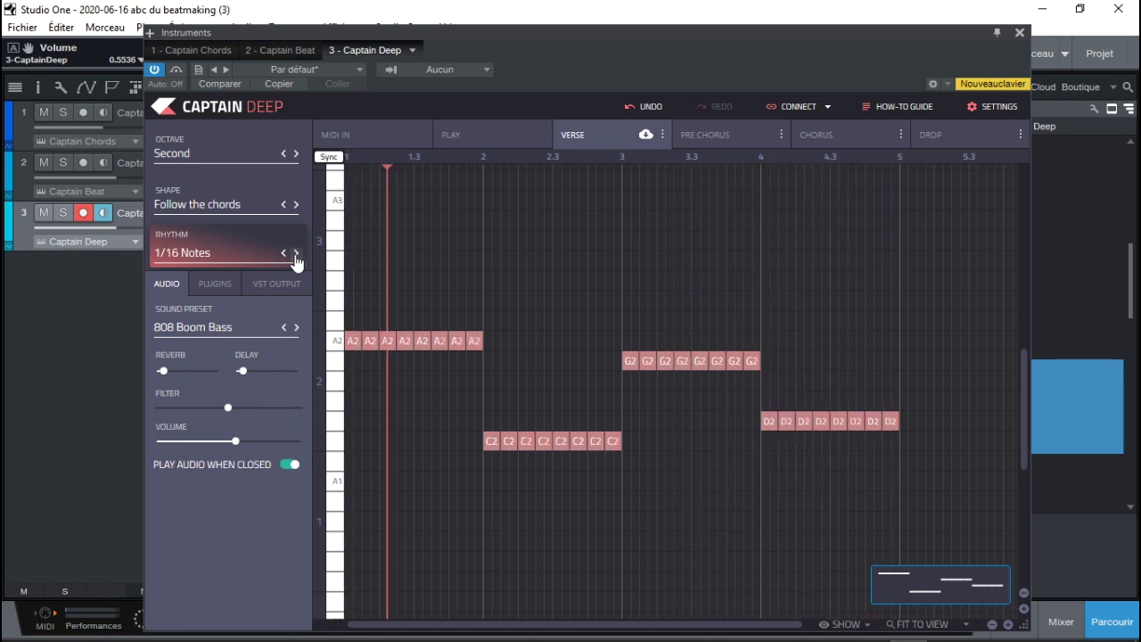
click(296, 253)
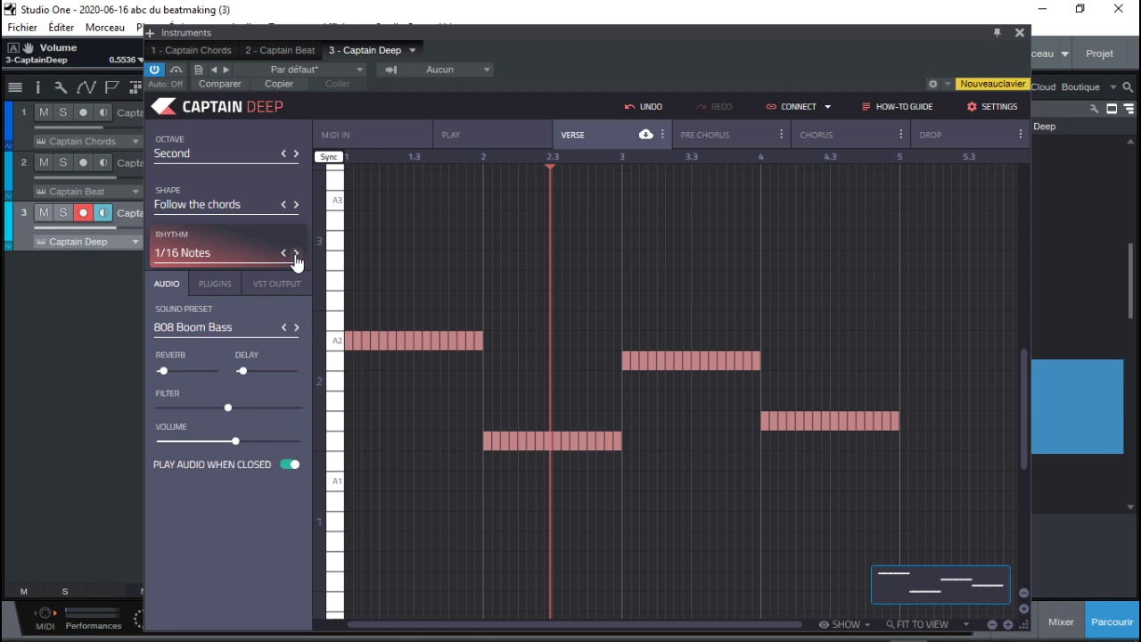
click(296, 253)
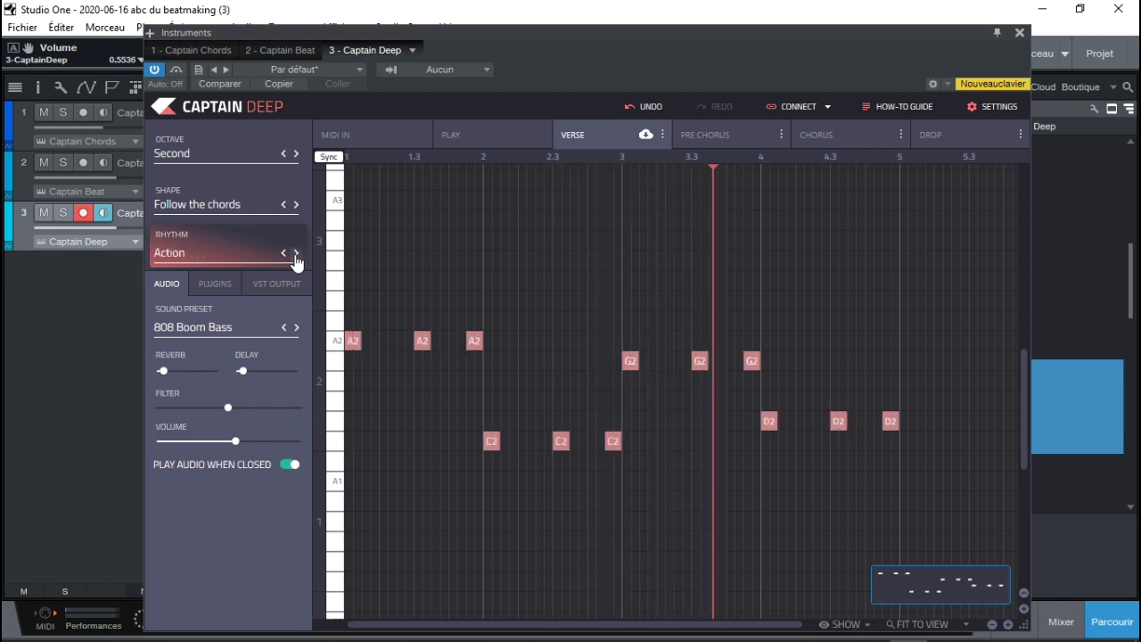
click(296, 253)
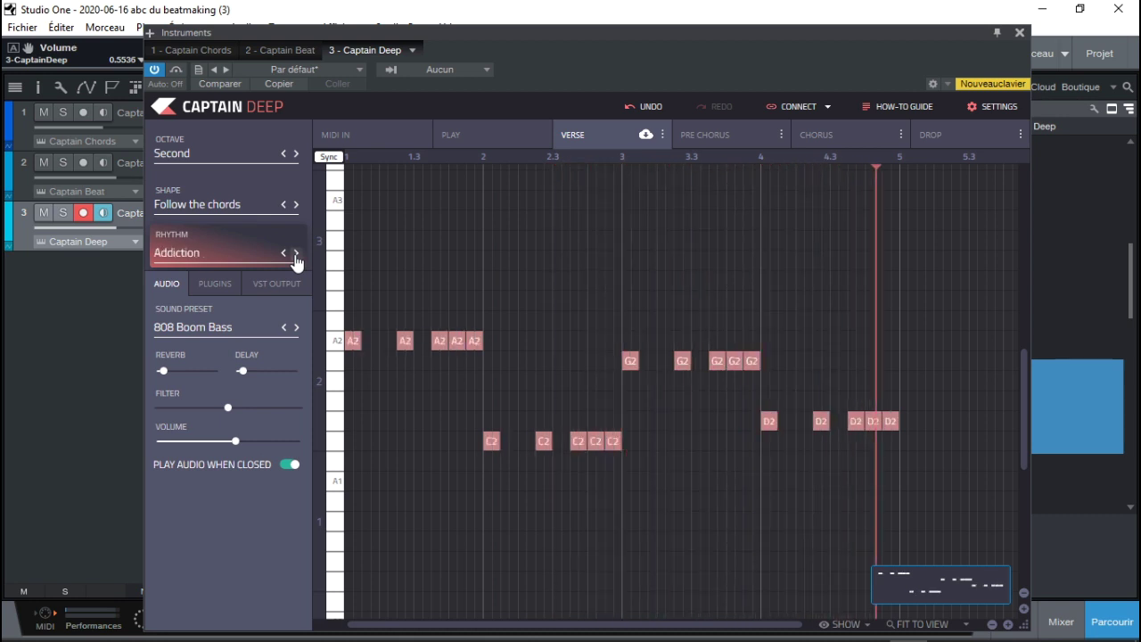
click(296, 253)
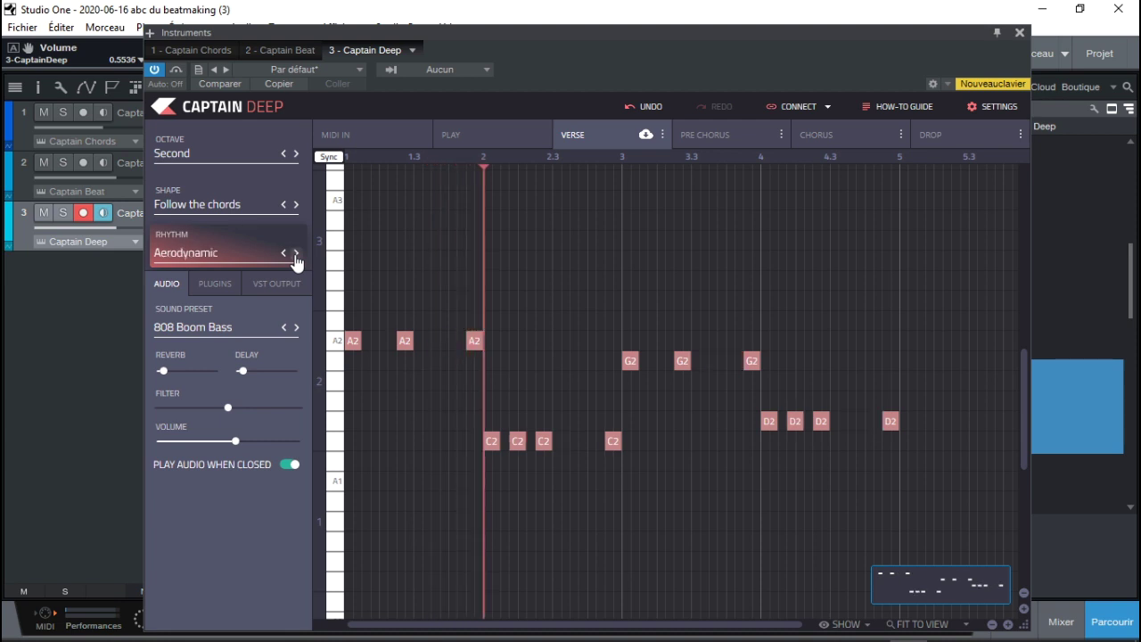
click(296, 253)
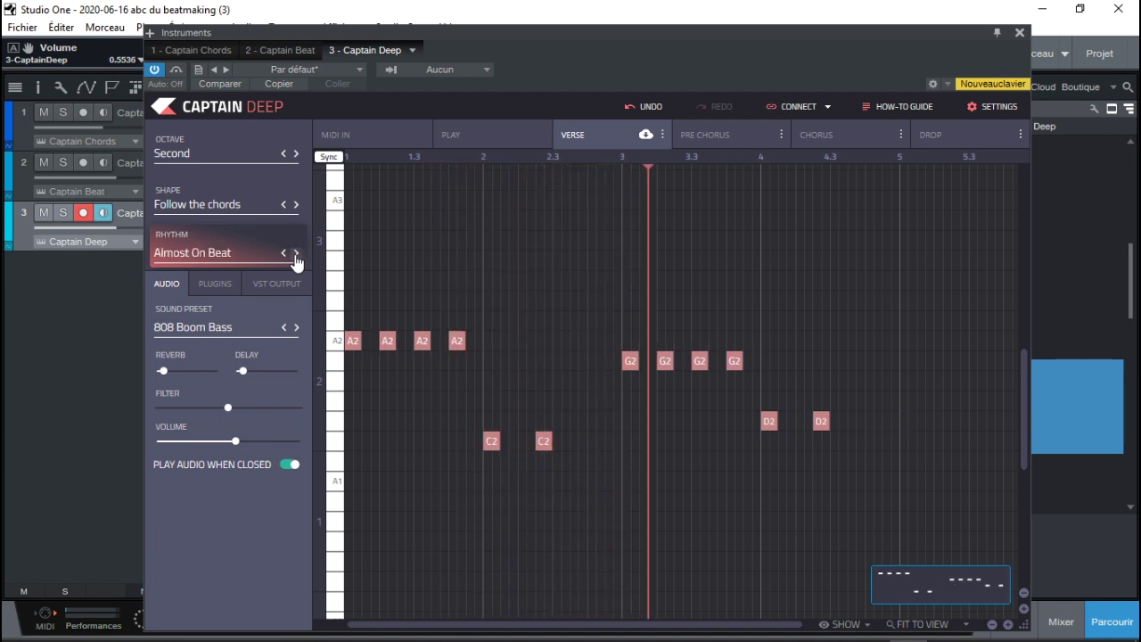
Try the Los Angeles and Lost rhythm patterns on the playing bassline
click(229, 256)
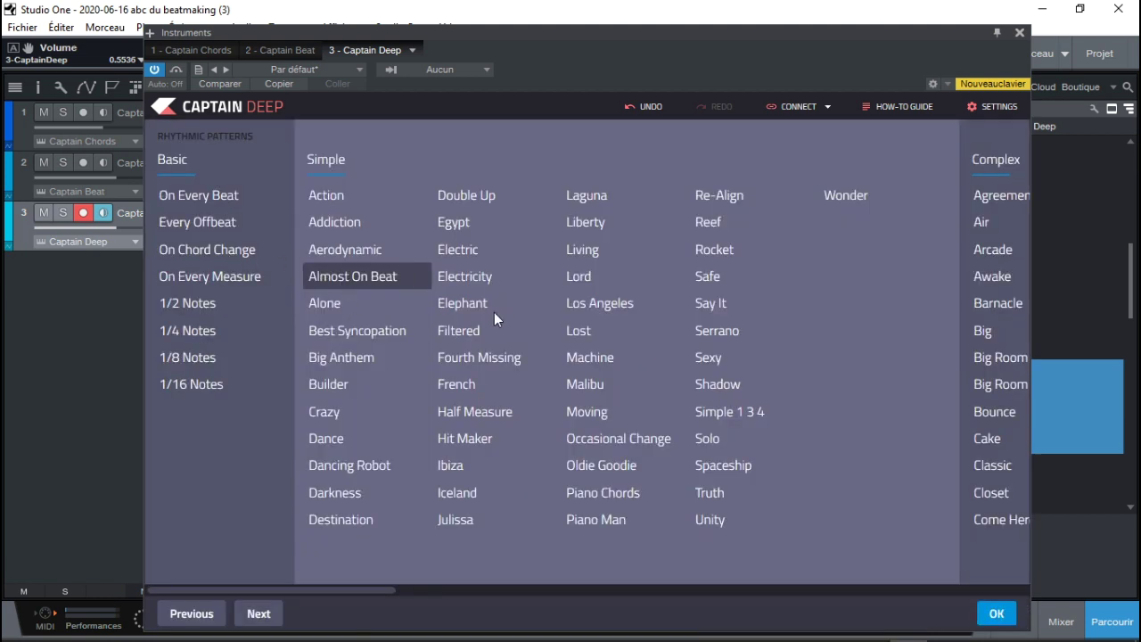
click(588, 306)
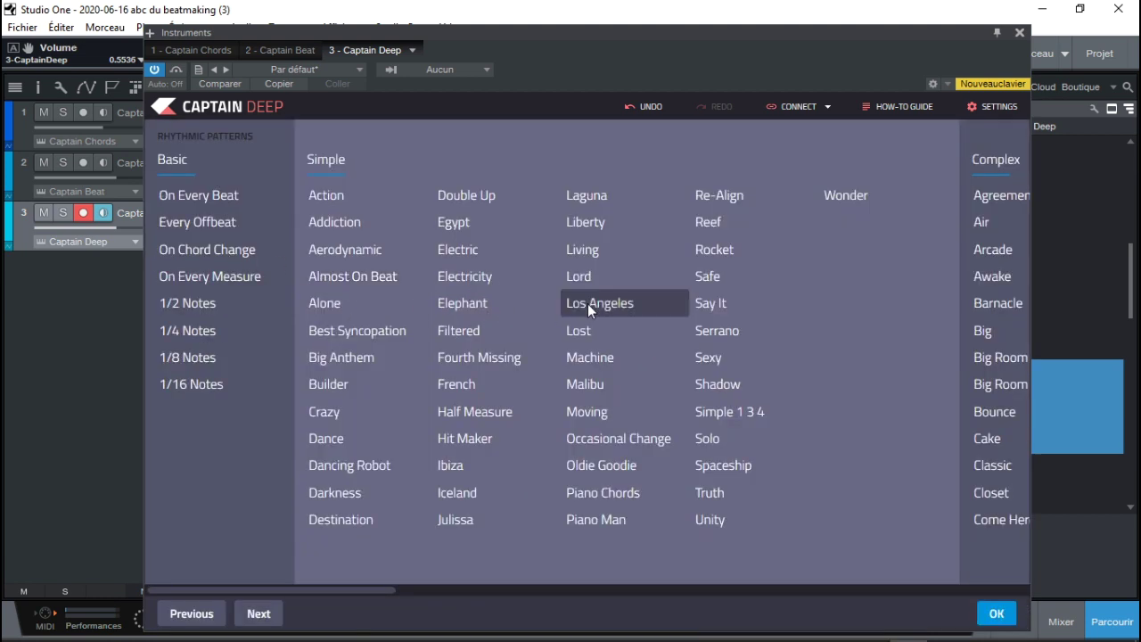
click(996, 613)
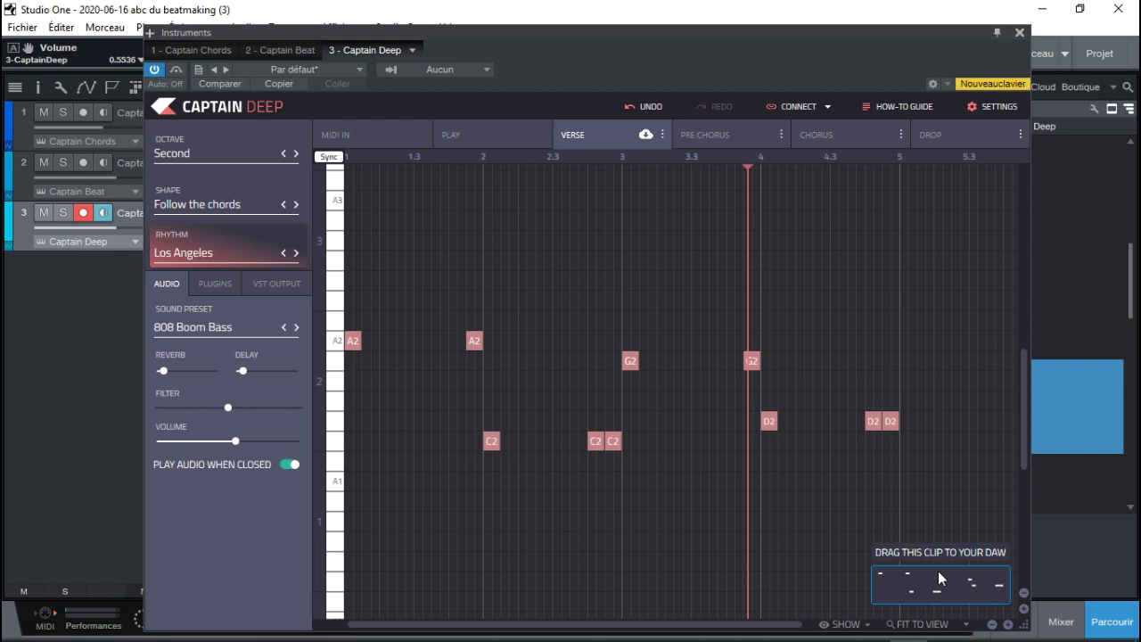
click(297, 253)
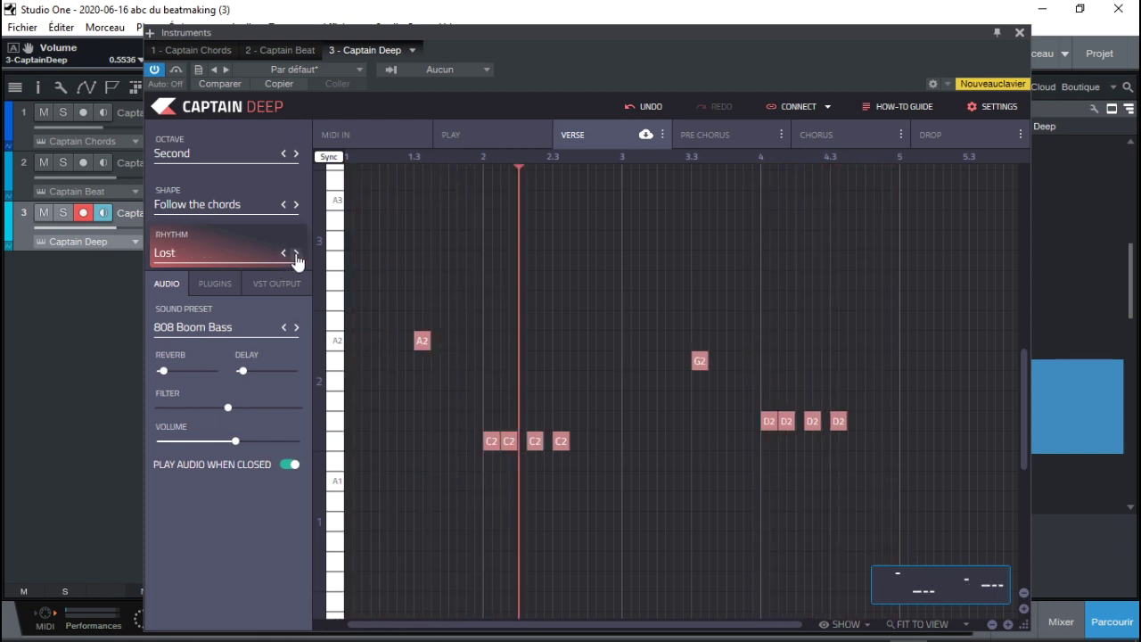
Compare the On Every Measure rhythm during playback and set the bass rhythm to On Chord Change
click(217, 253)
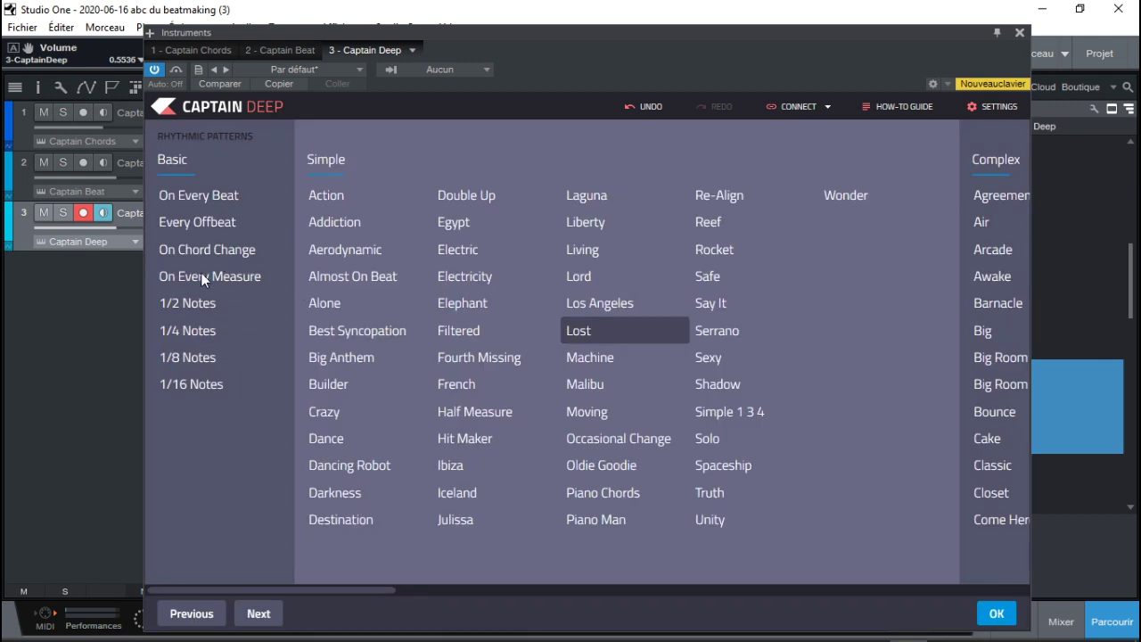
double_click(217, 277)
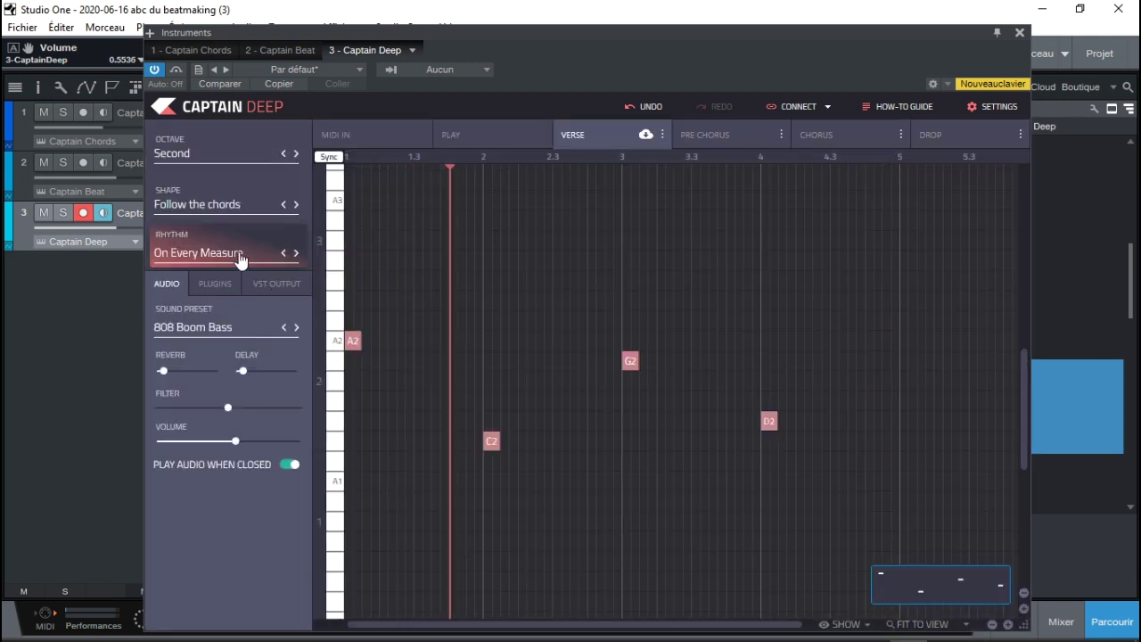
click(285, 255)
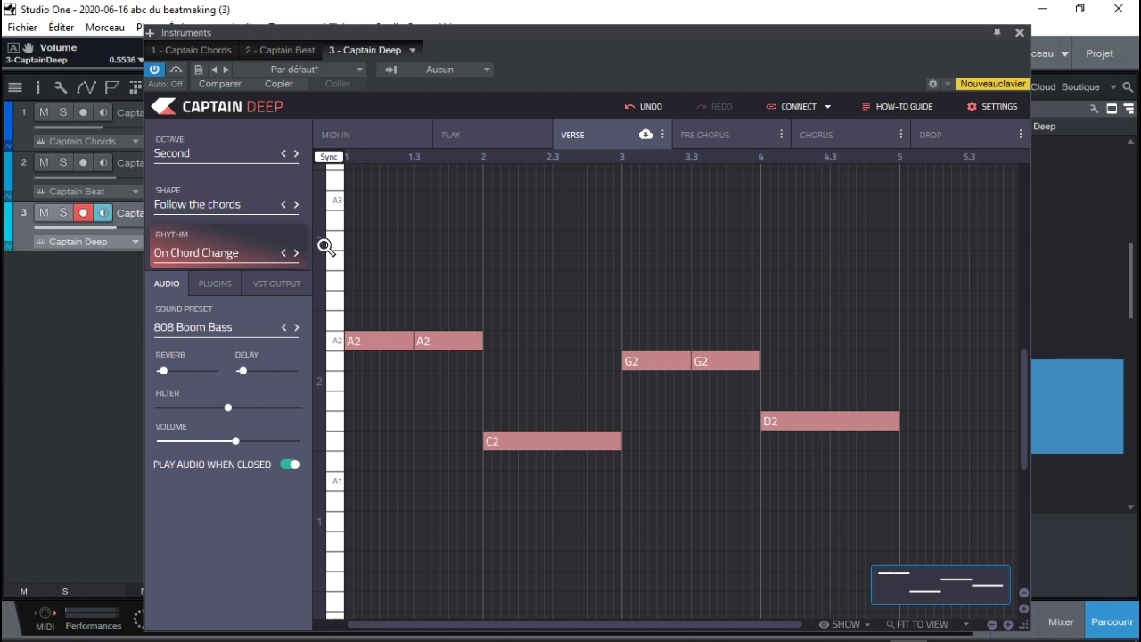
Close the bass instrument window, add Captain Melody on a new instrument track and connect it to Captain Chords
click(1020, 34)
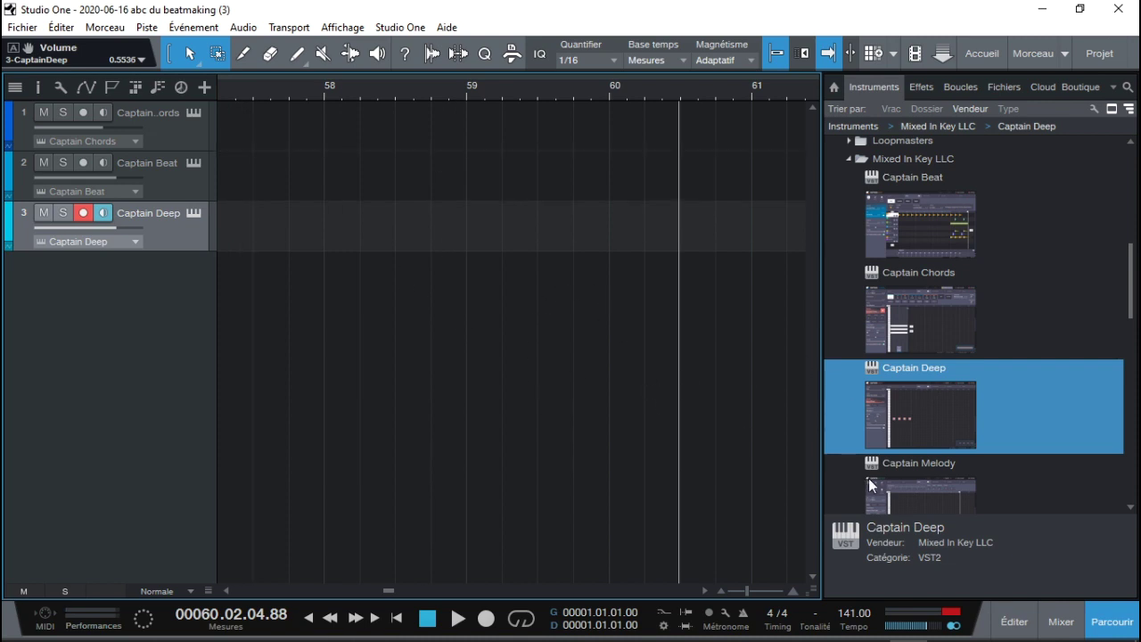
drag(1135, 287, 1135, 321)
click(929, 366)
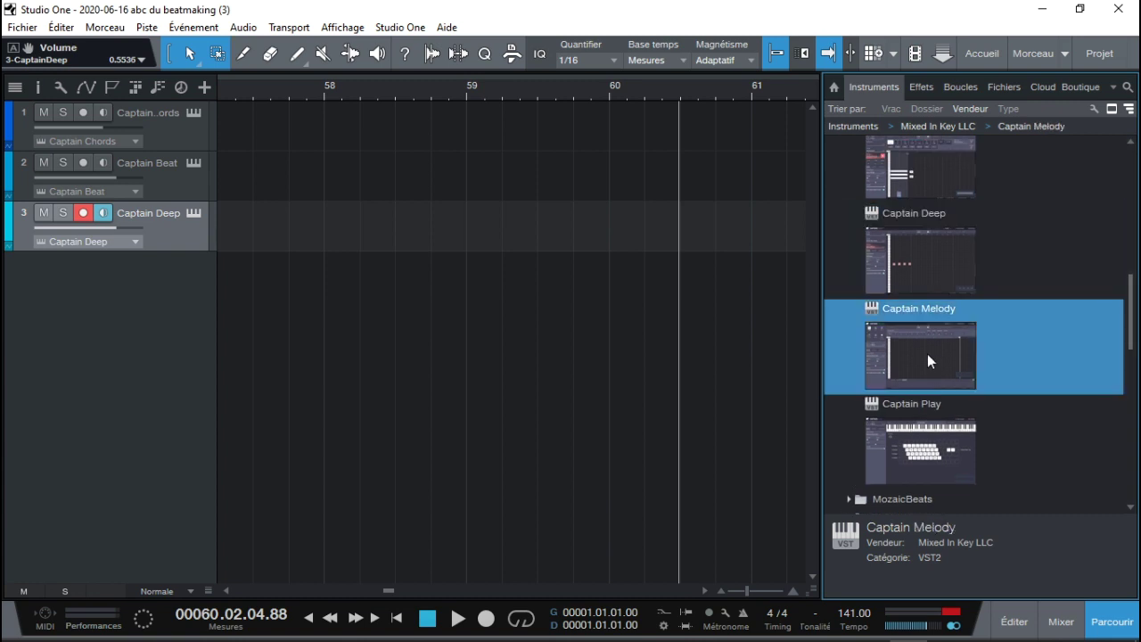
drag(926, 354, 525, 339)
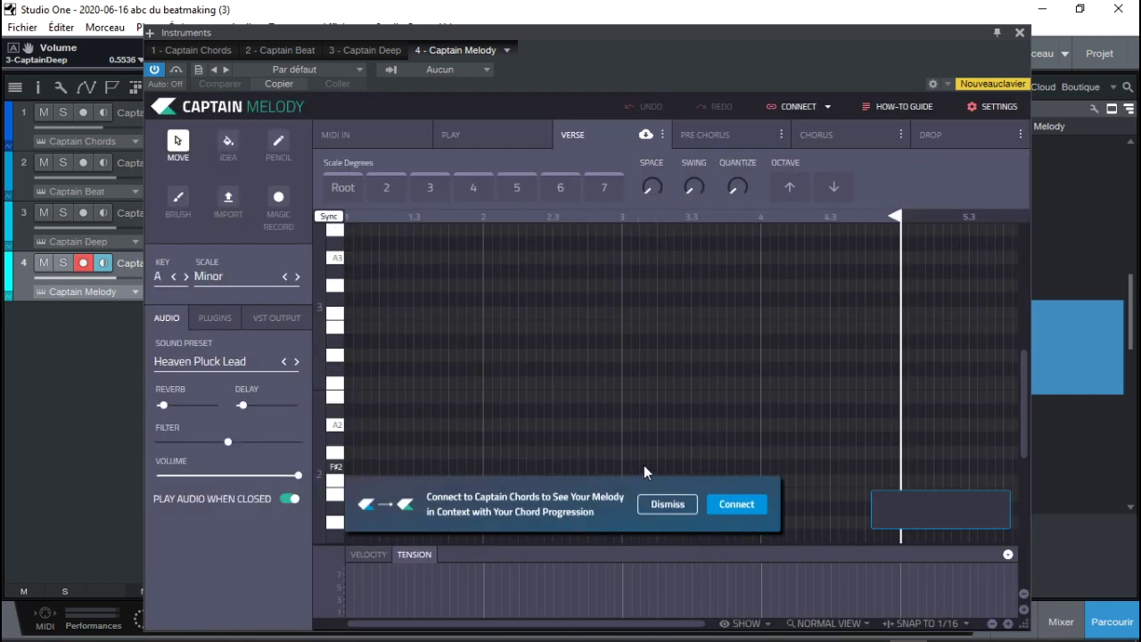
click(733, 507)
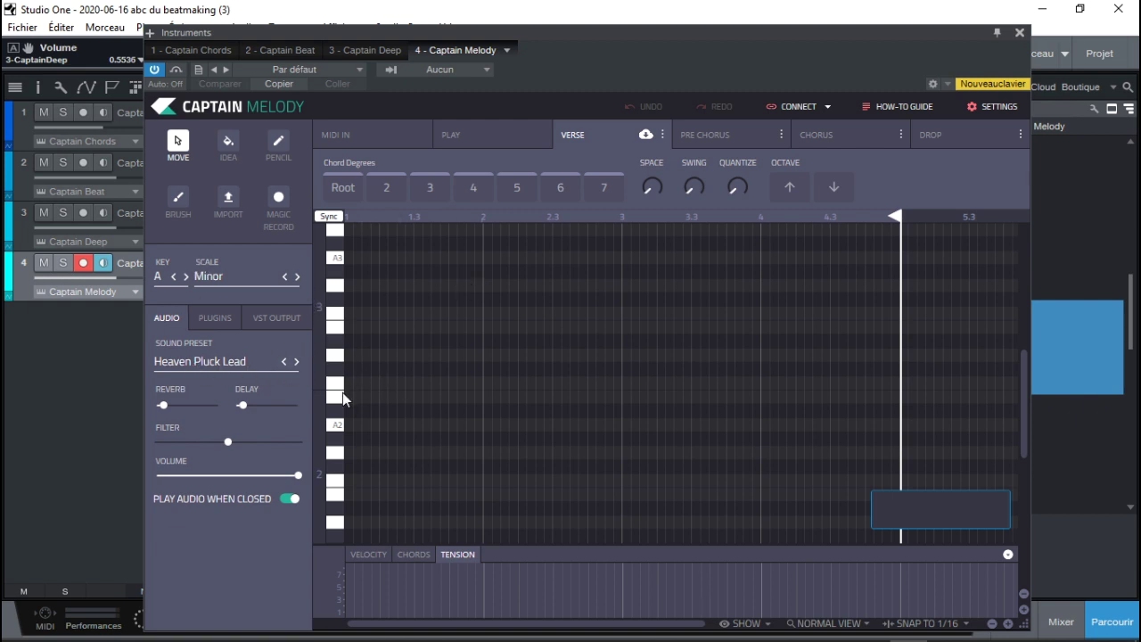
Set the melody's sound preset to Lala Bells and lower its volume to about 0.69
click(234, 365)
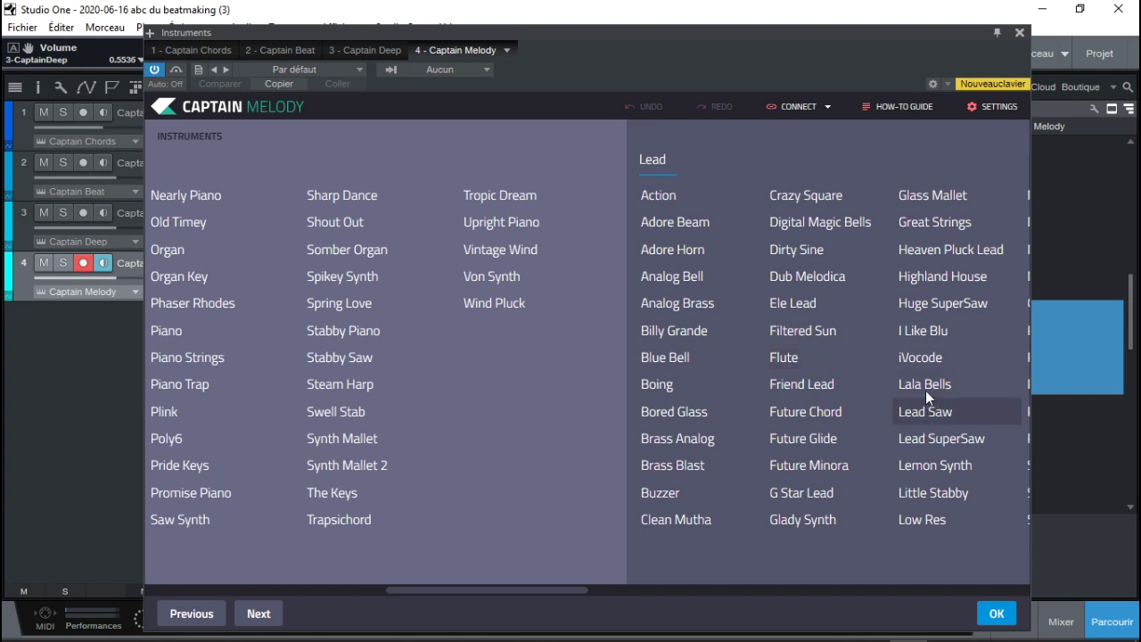
click(996, 615)
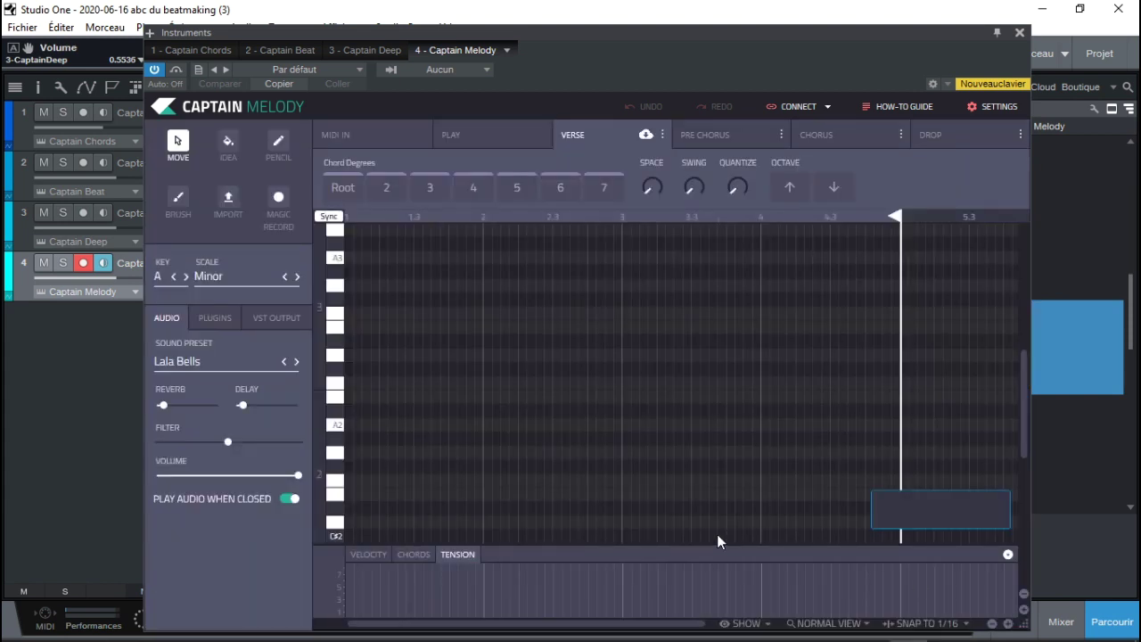
drag(298, 476, 257, 497)
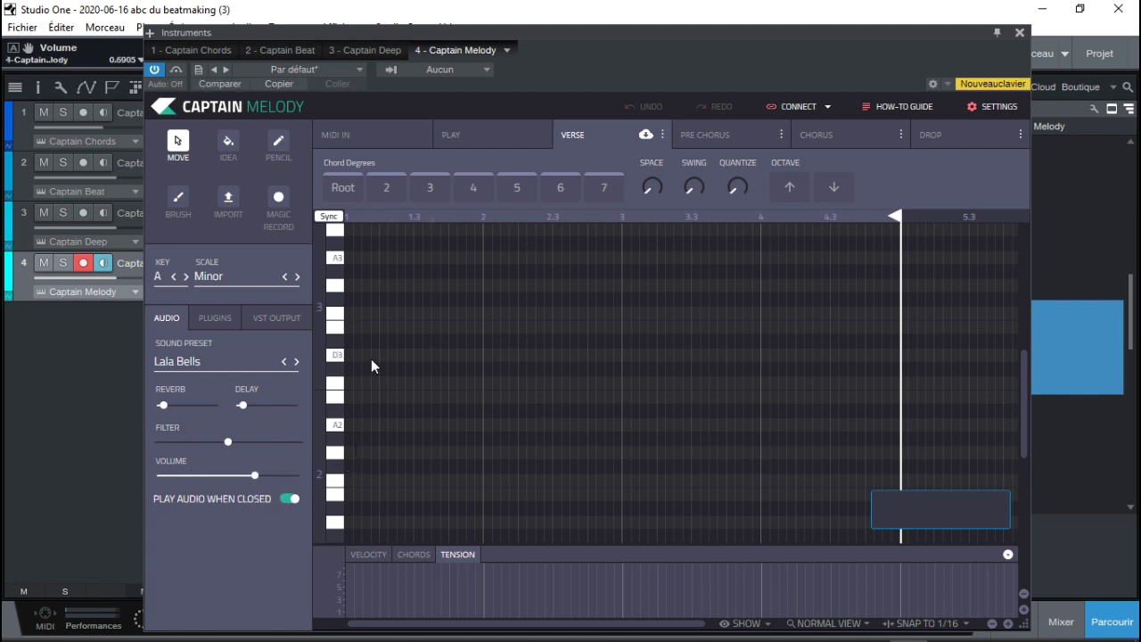
Add an A3 note at the start of the verse melody and play the loop while editing
key(space)
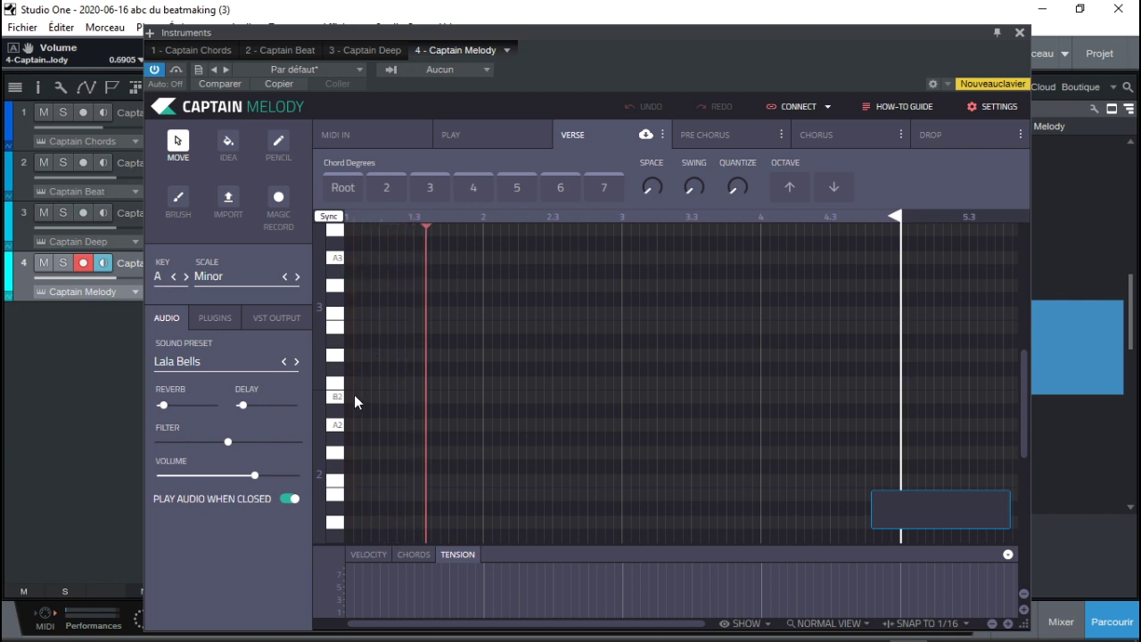
click(348, 399)
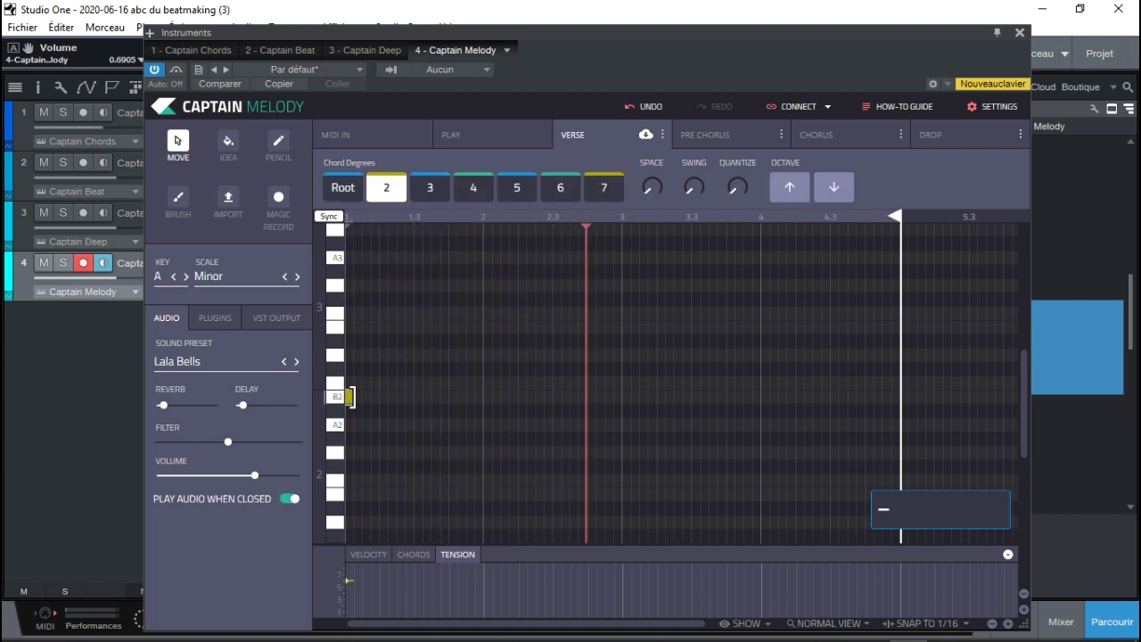
drag(350, 399, 360, 430)
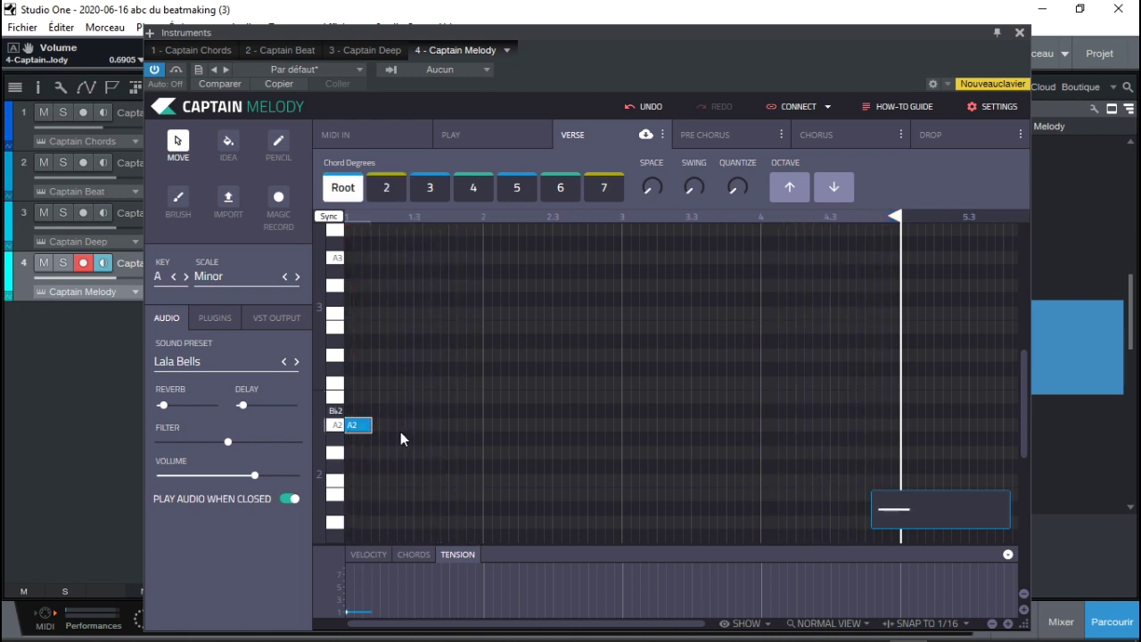
key(space)
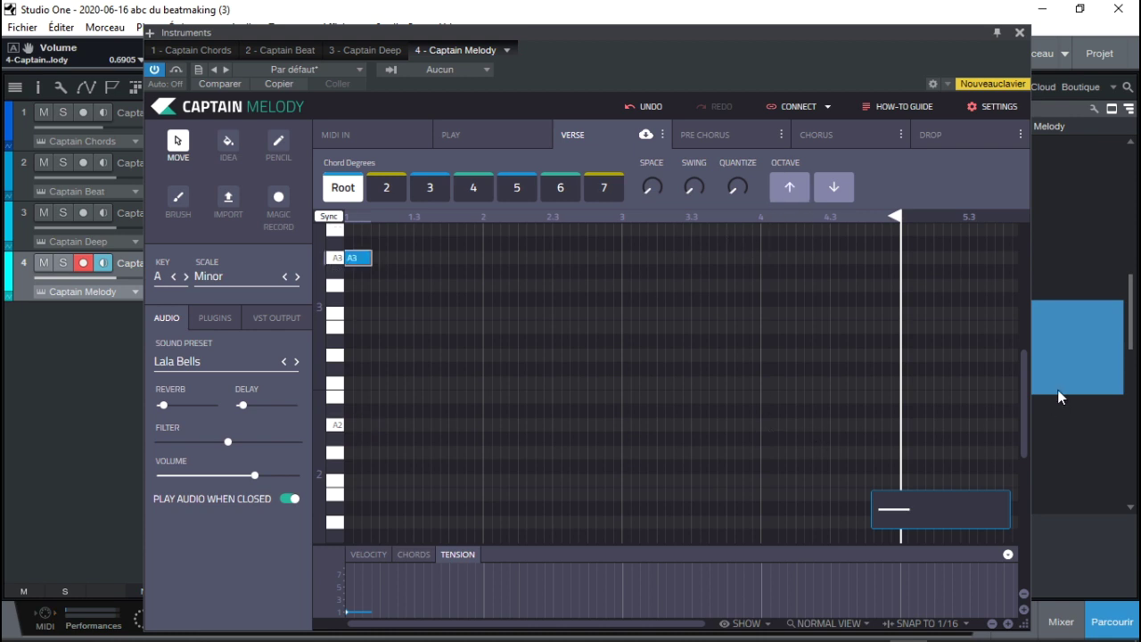
drag(1026, 405, 1030, 346)
key(space)
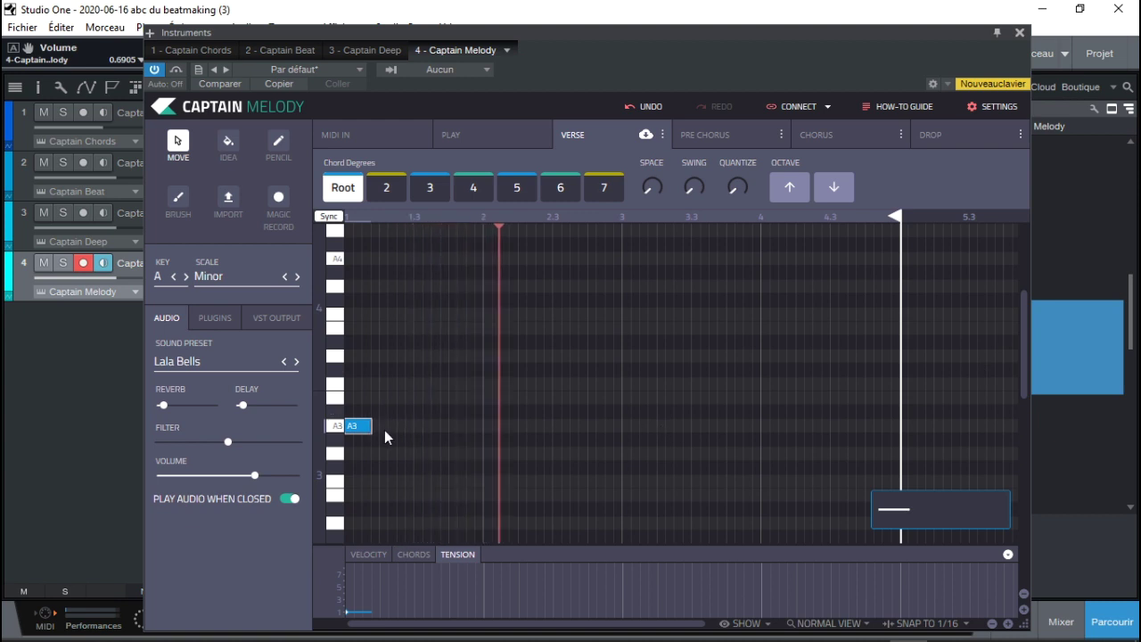
Shorten the opening A3 note to a sixteenth and add two more short A3 notes, spaced evenly after it
drag(371, 426, 354, 427)
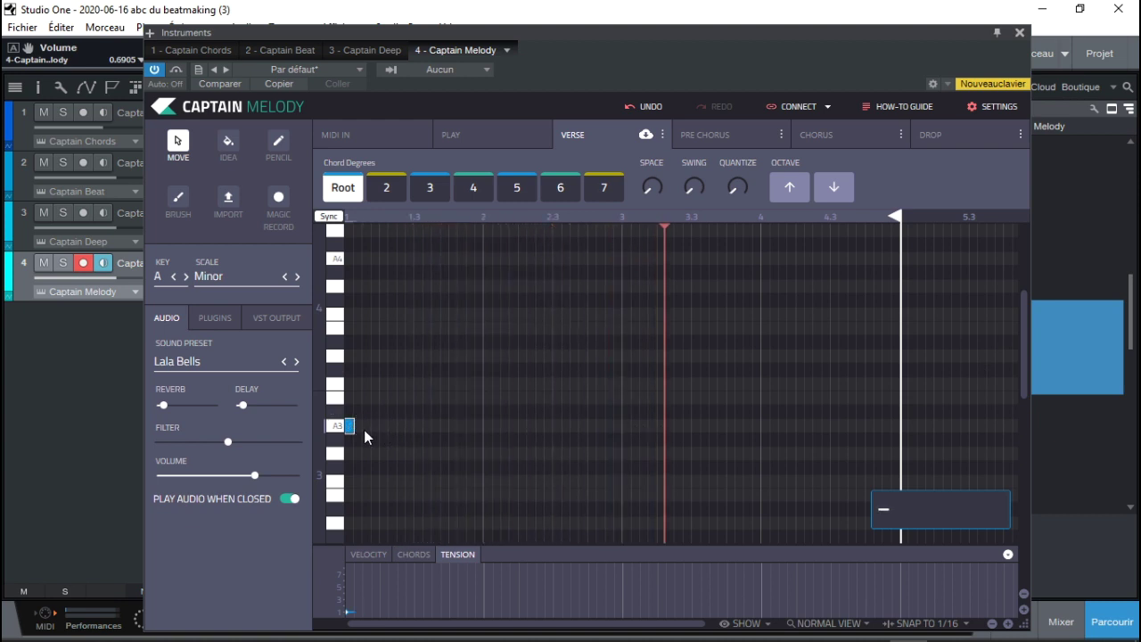
click(365, 427)
click(385, 426)
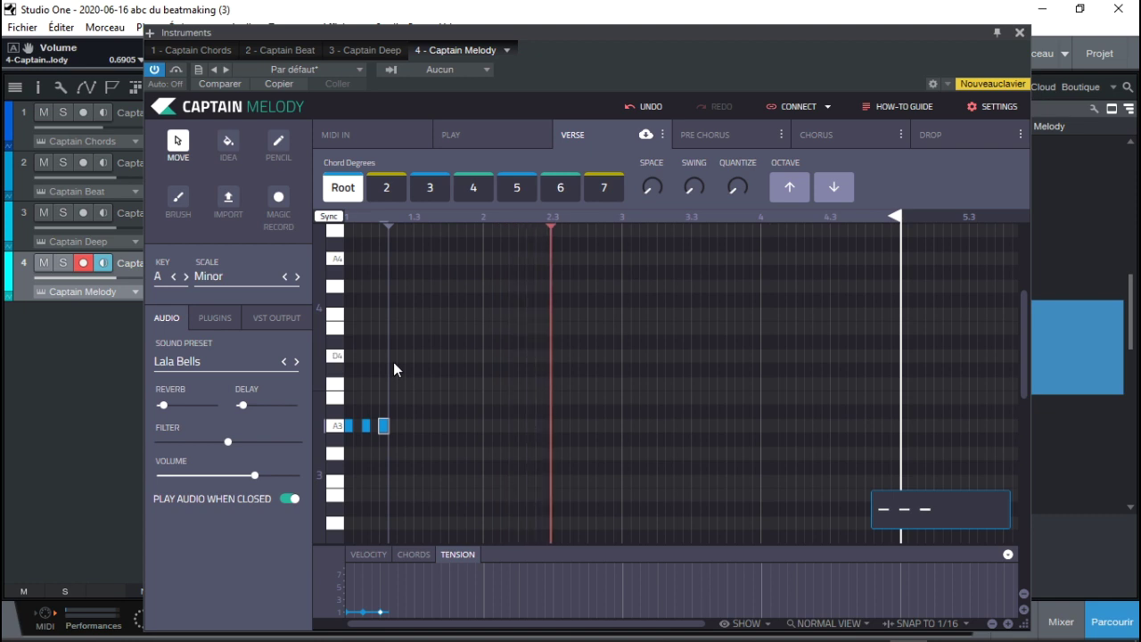
Continue bar 1 with a rising line of longer C4, D4 and E4 notes, placed end to end up to bar 2
click(395, 388)
drag(395, 385, 425, 387)
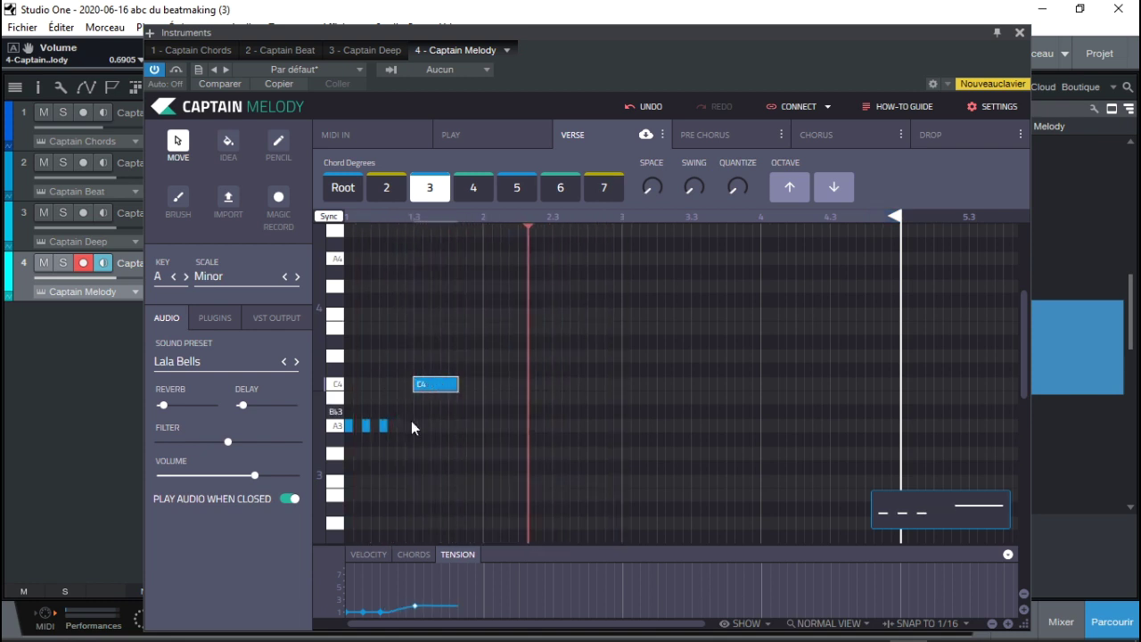
mouse_move(422, 384)
mouse_down()
mouse_move(400, 382)
mouse_move(415, 384)
mouse_up()
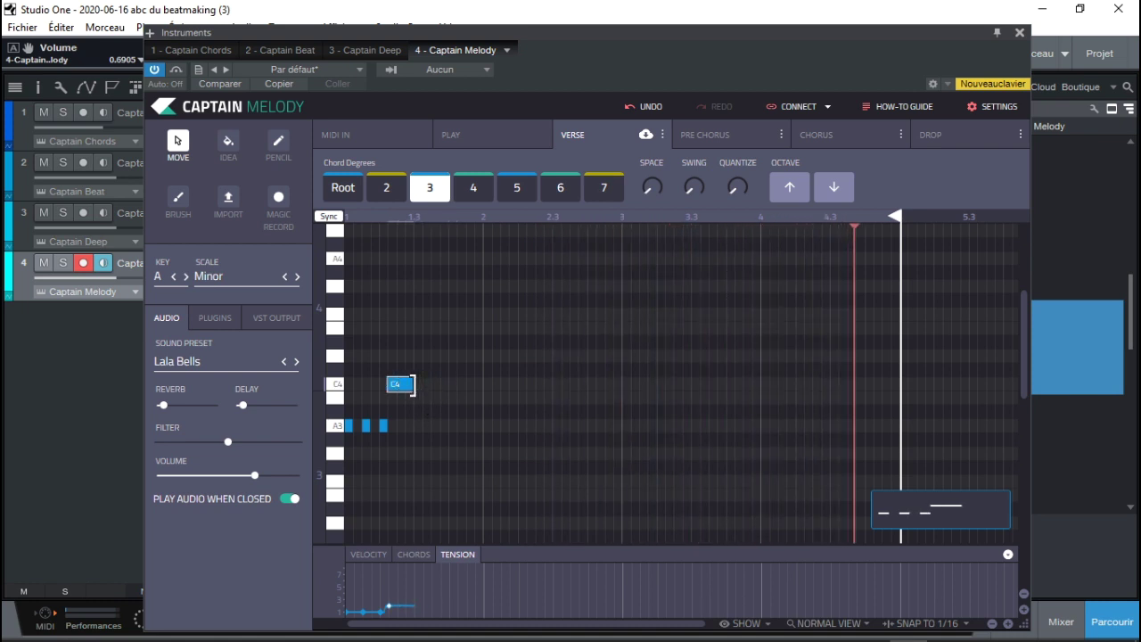
double_click(418, 367)
mouse_move(420, 364)
mouse_down()
mouse_move(449, 370)
mouse_move(438, 355)
mouse_up()
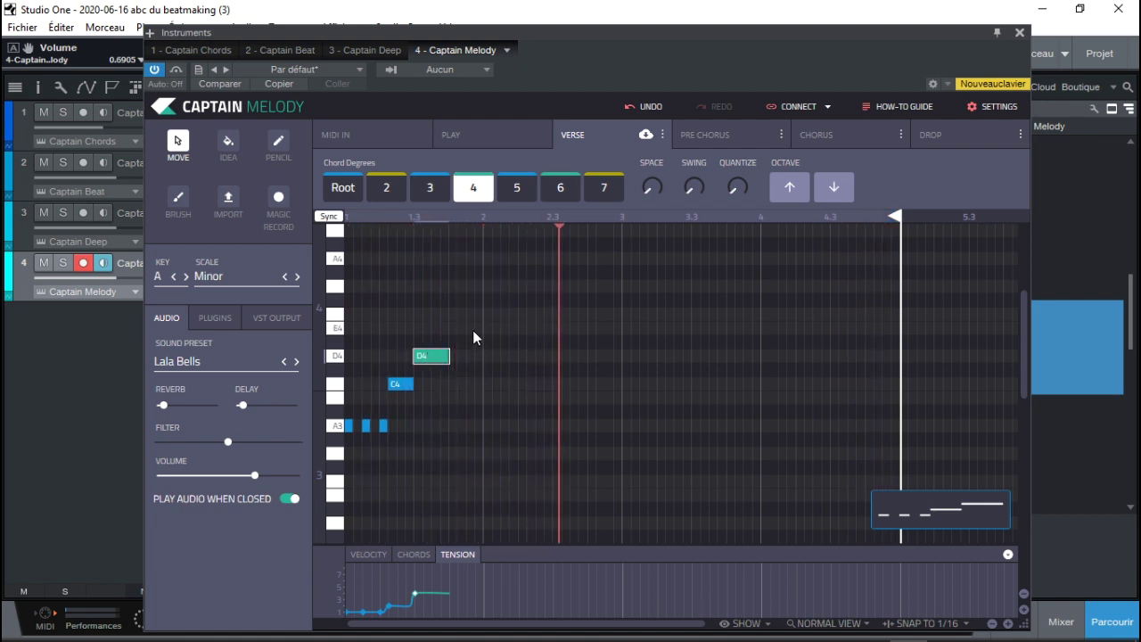
click(471, 328)
drag(482, 328, 449, 328)
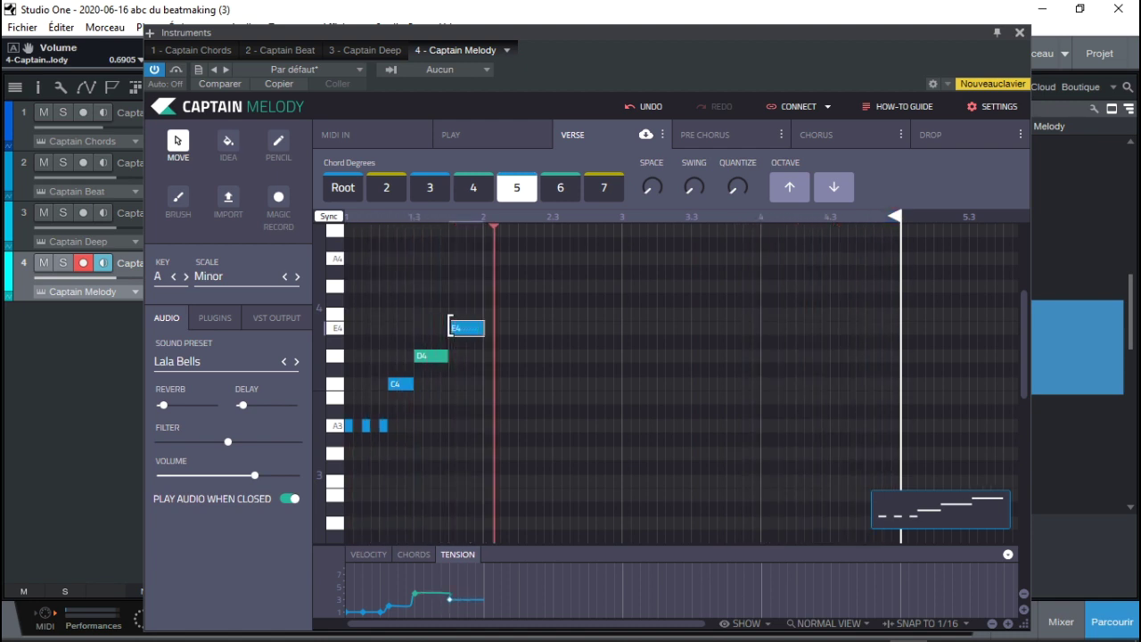
Add a short C4 note at the start of bar 2, followed by a quarter-length E4 note
click(486, 392)
double_click(488, 385)
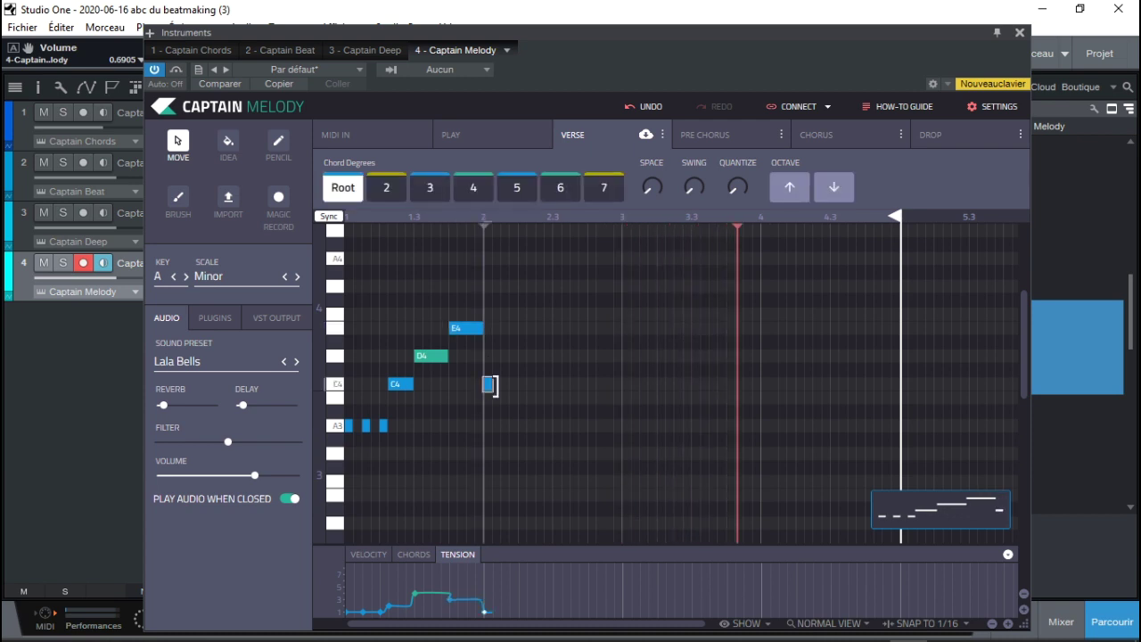
double_click(506, 328)
drag(509, 327, 535, 328)
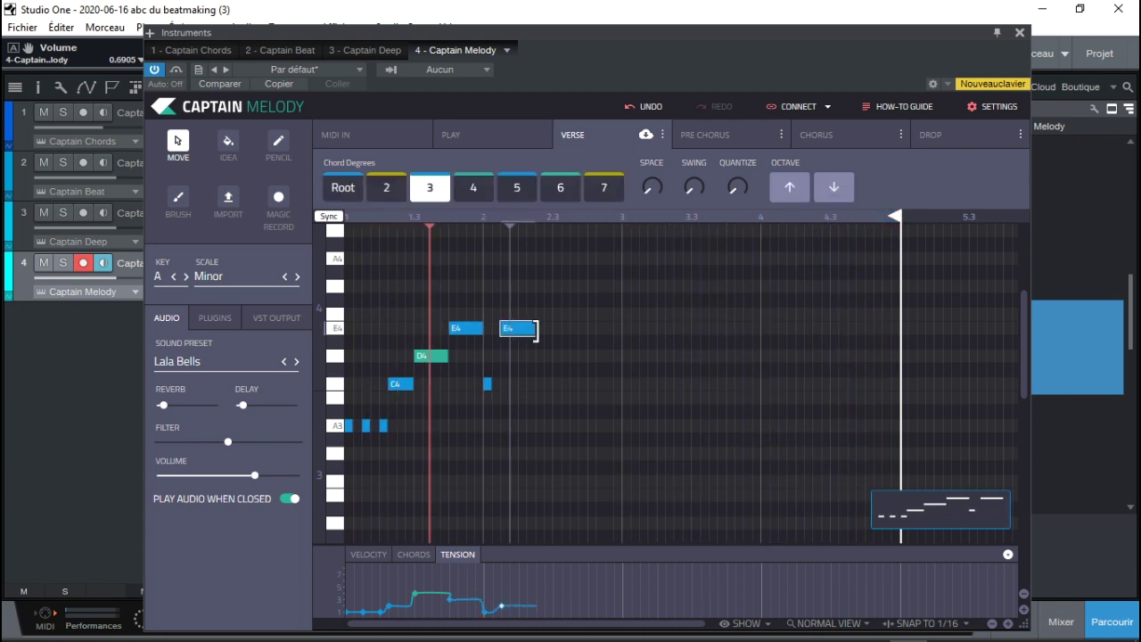
Add two short C4 notes around 2.3, undoing the extra adjustment made to the first one
click(539, 389)
double_click(540, 384)
double_click(554, 384)
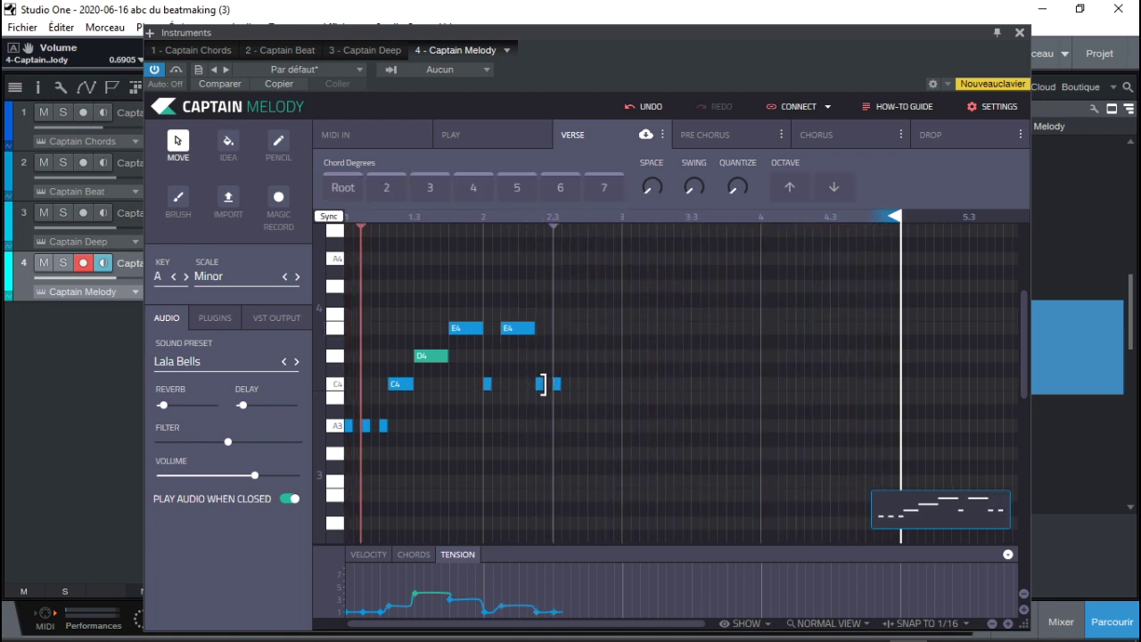
drag(543, 385, 552, 385)
key(ctrl+z)
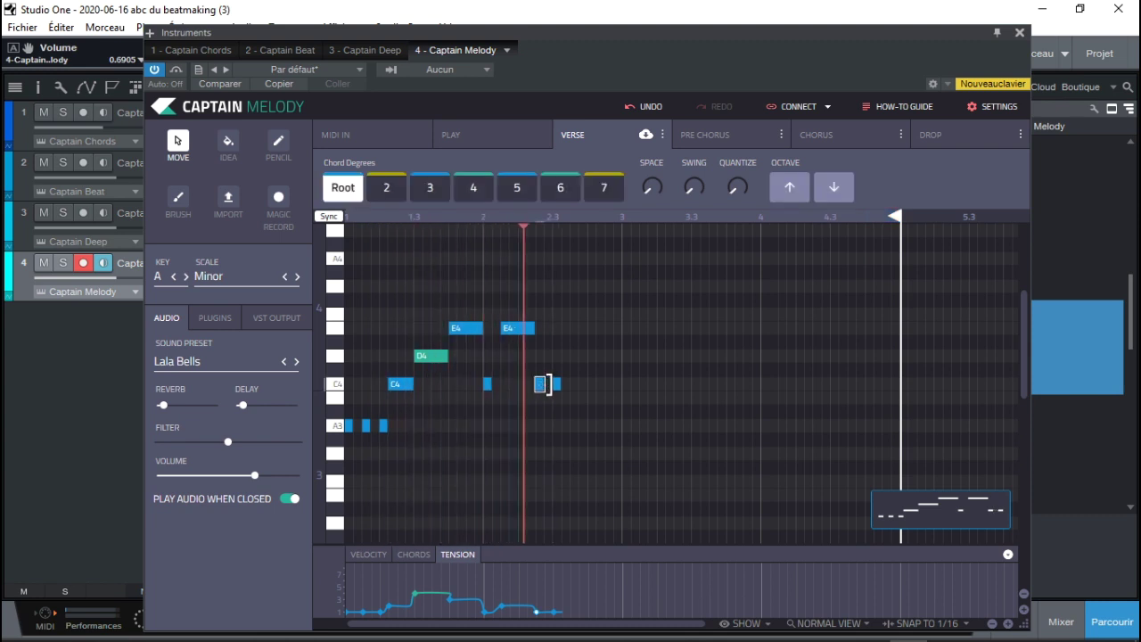
Lead into bar 3 with a short E4, a short F4 and a longer G4 that crosses the bar line
double_click(571, 327)
double_click(591, 313)
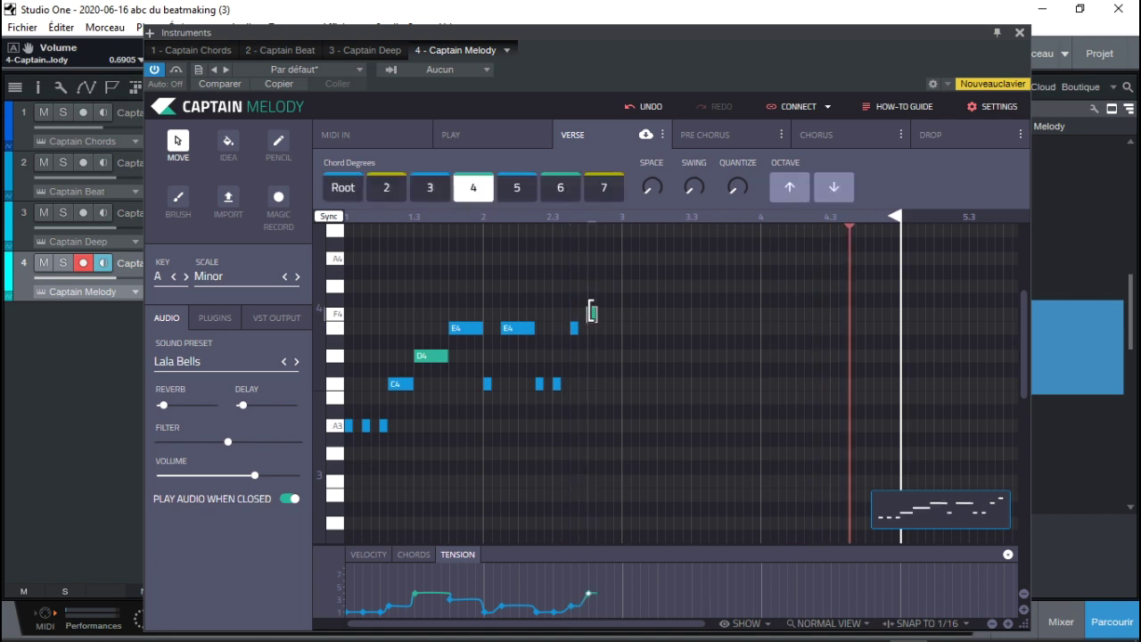
double_click(609, 286)
drag(612, 285, 633, 285)
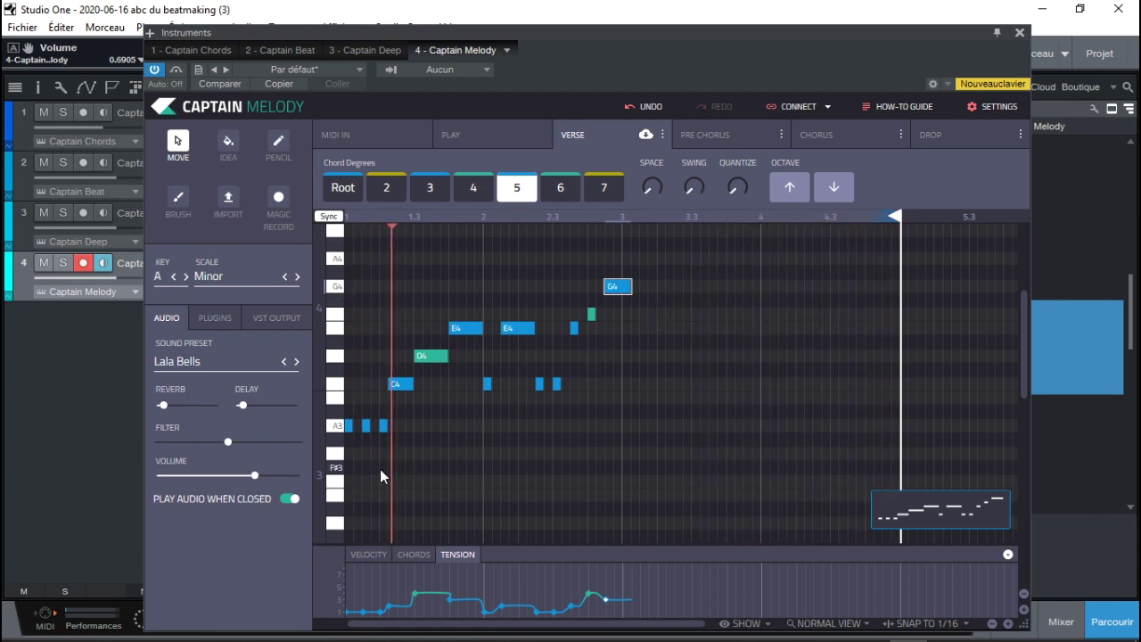
Insert two short E3 notes in the gaps between the three opening A3 notes
double_click(354, 456)
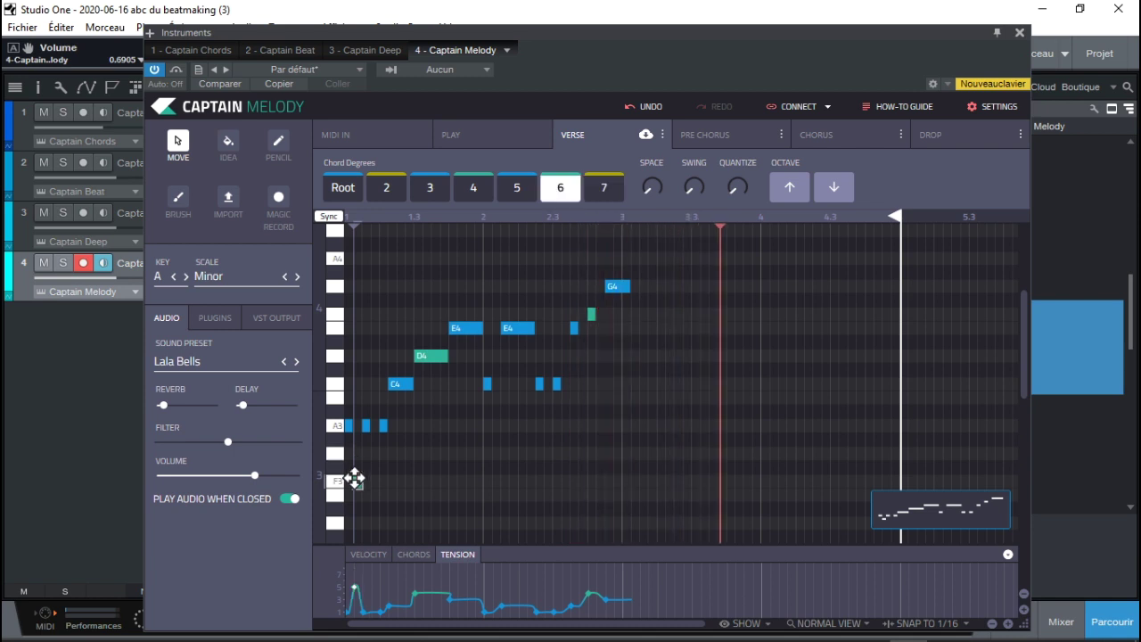
drag(355, 479, 357, 493)
double_click(375, 492)
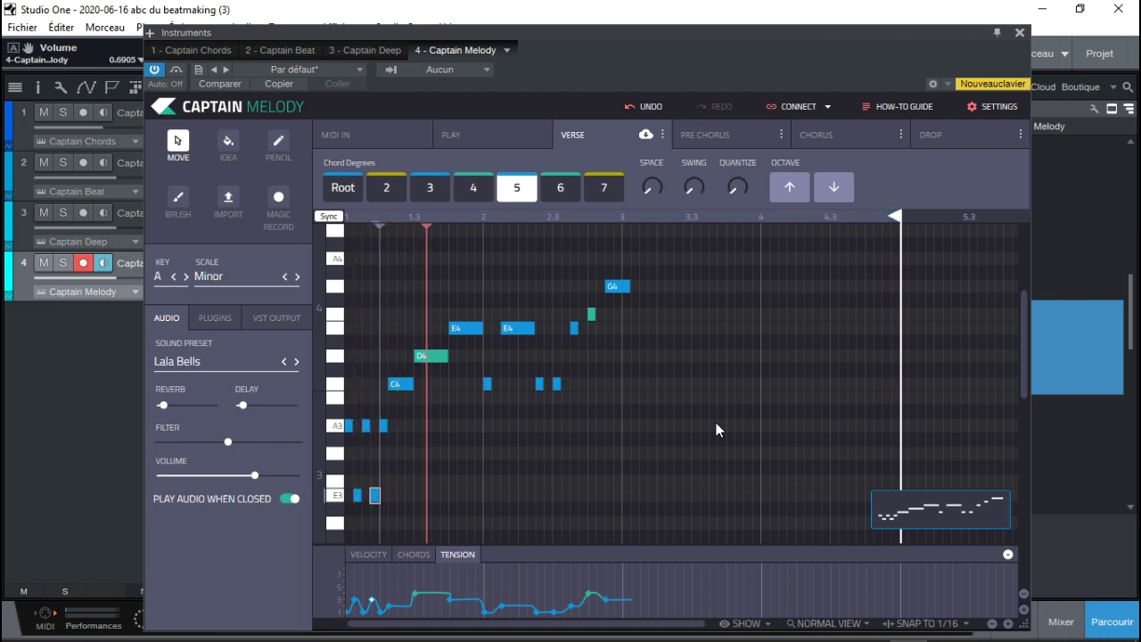
Add a long D4 note at the start of bar 3 and a C4 note after it
double_click(637, 314)
mouse_move(643, 314)
mouse_down()
mouse_move(686, 317)
mouse_move(646, 330)
mouse_up()
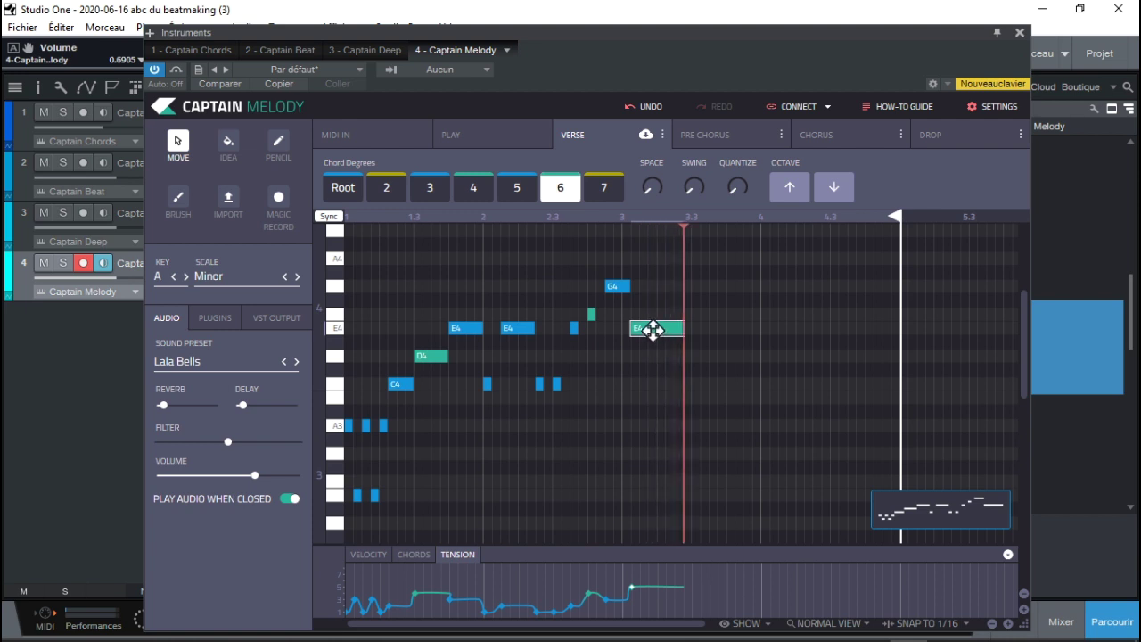
drag(639, 328, 653, 357)
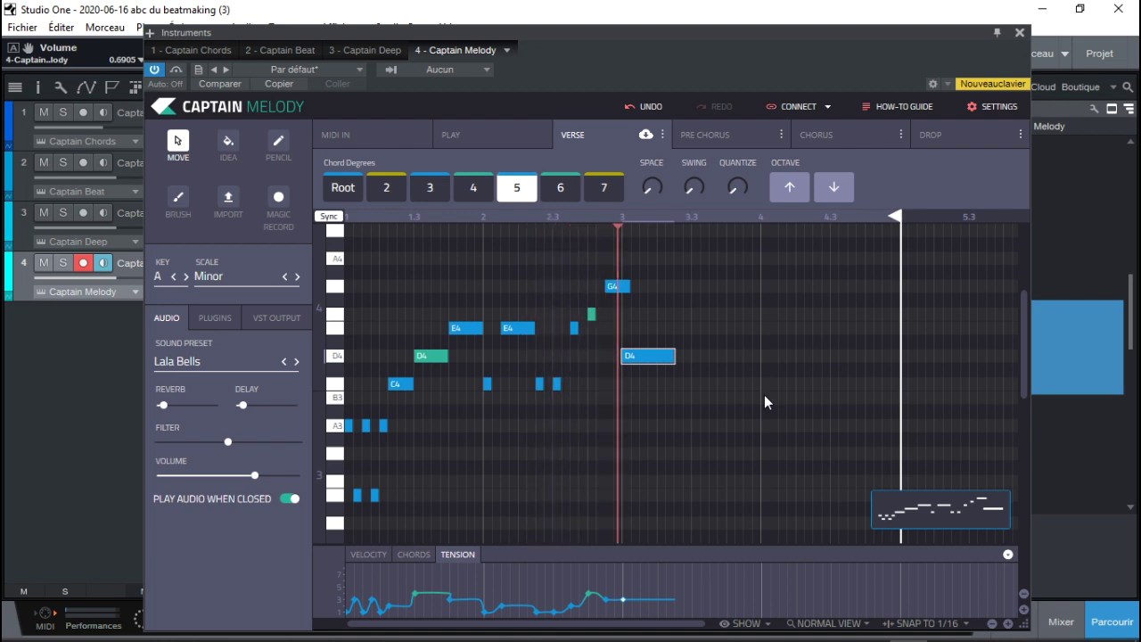
click(687, 384)
mouse_move(686, 385)
mouse_down()
mouse_move(726, 385)
mouse_move(693, 385)
mouse_move(705, 385)
mouse_up()
Add a G4 note ending at bar 4, and adjust the preceding D4 and C4 notes to meet at 3.3
click(732, 287)
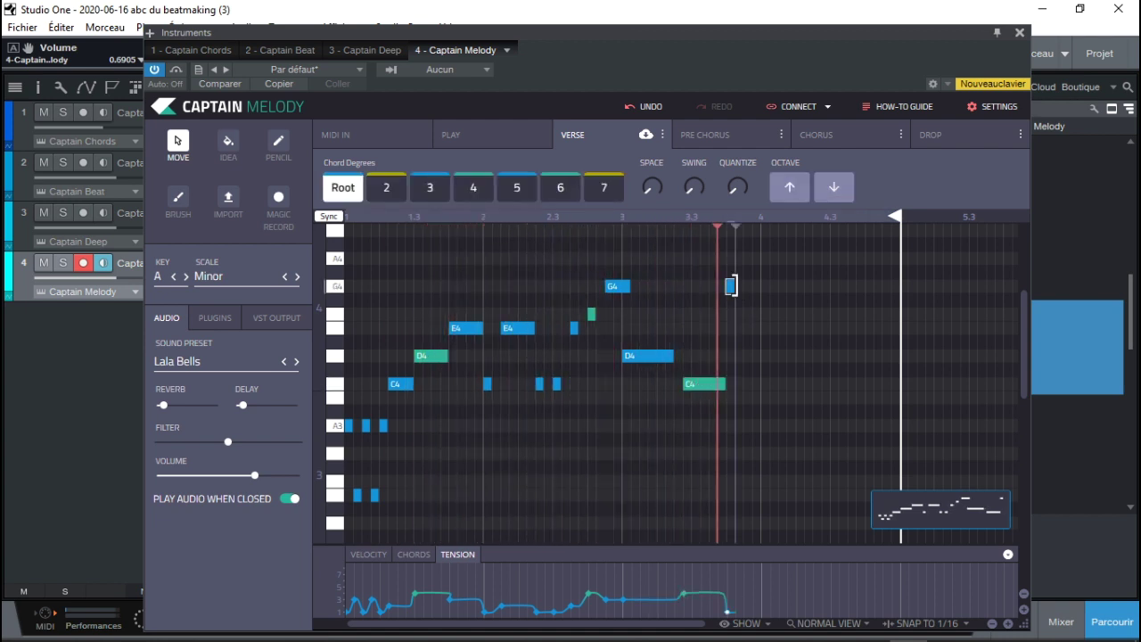
click(749, 393)
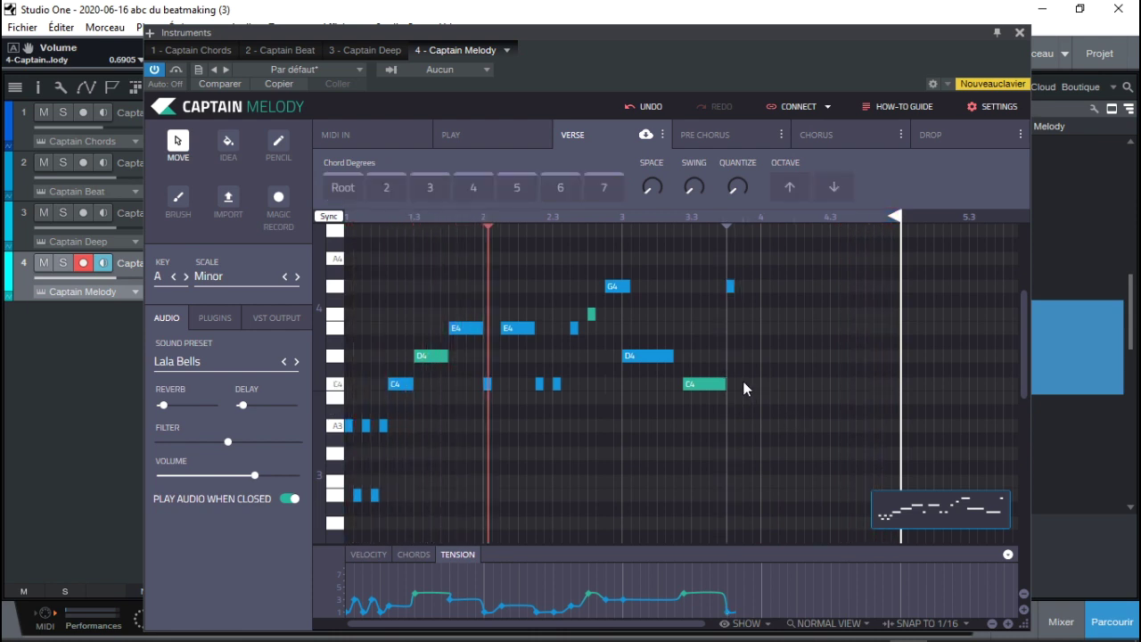
drag(735, 294, 761, 290)
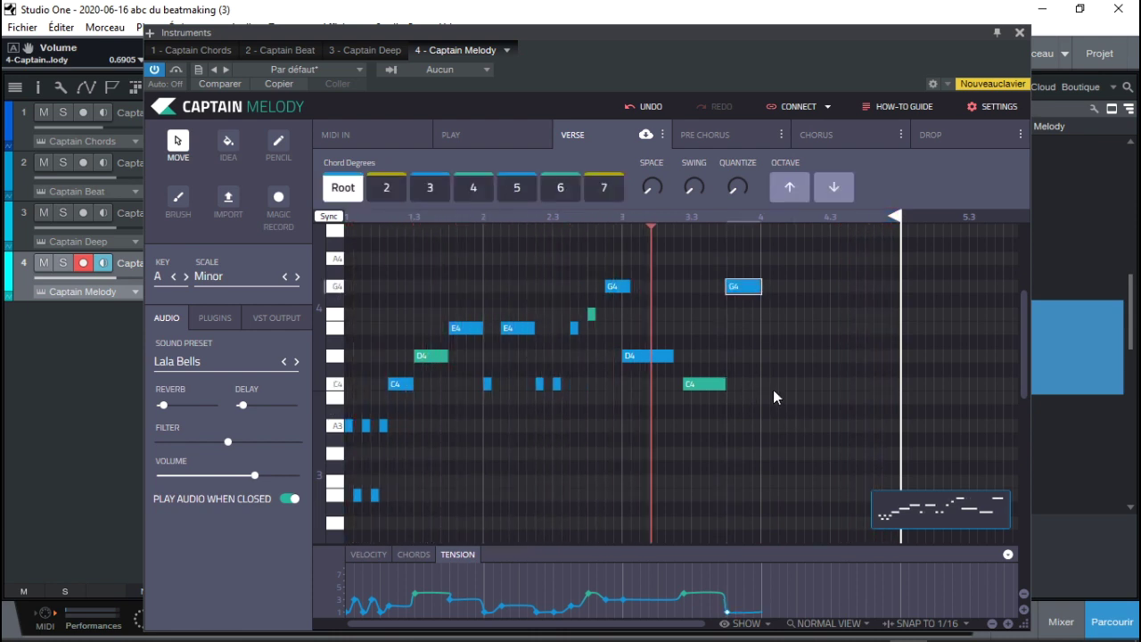
drag(693, 384, 726, 388)
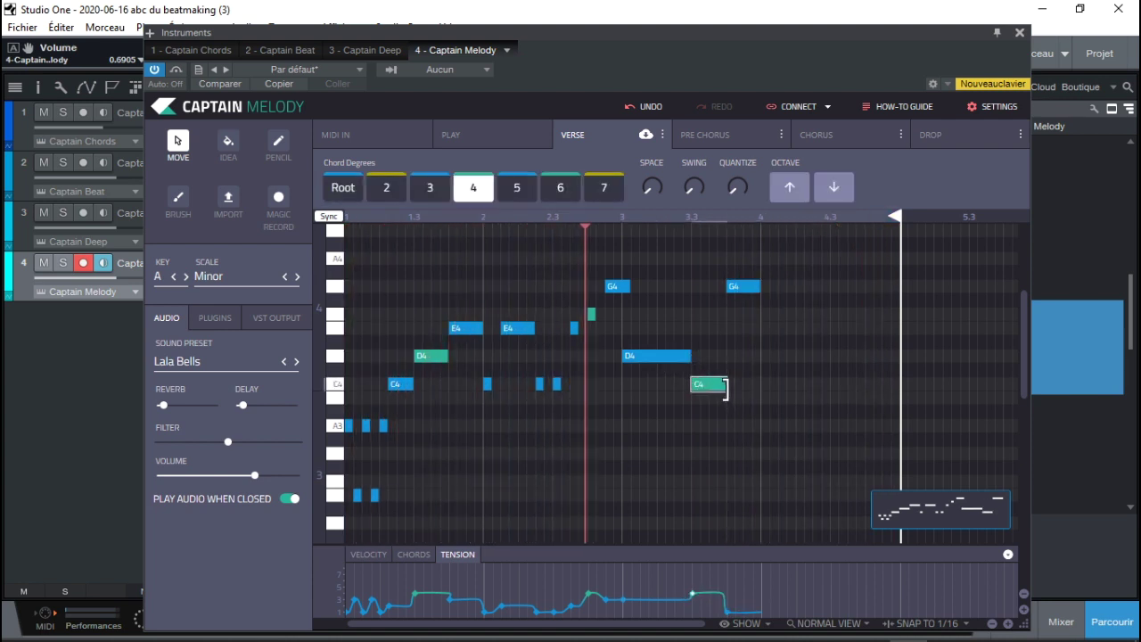
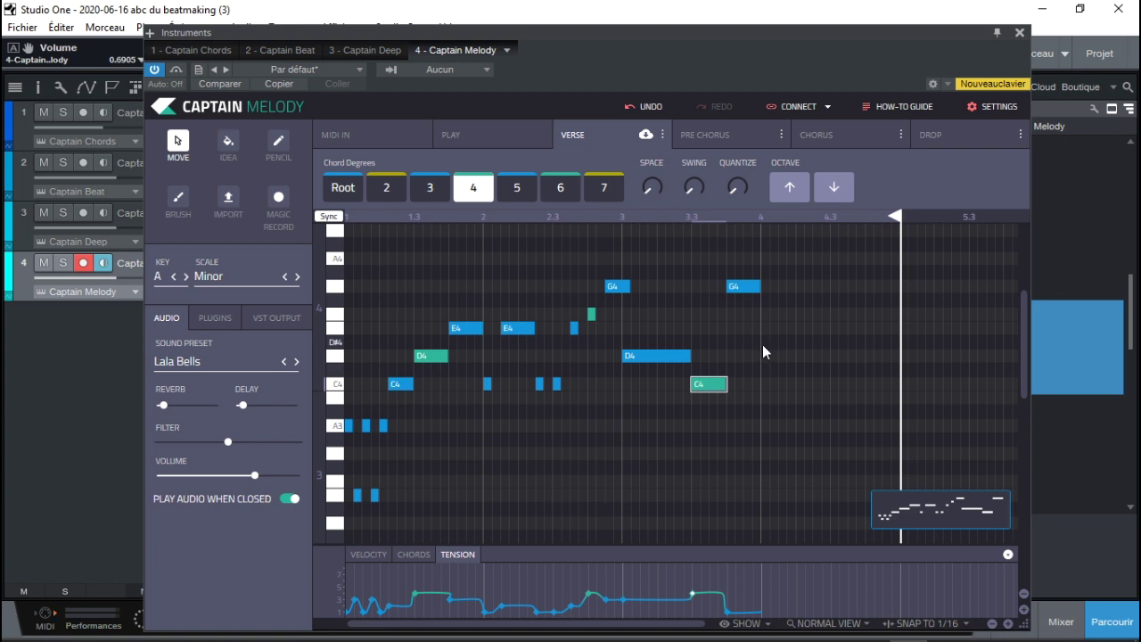
Restart playback and add an E4 note from the start of bar 4 up to 4.3
key(space)
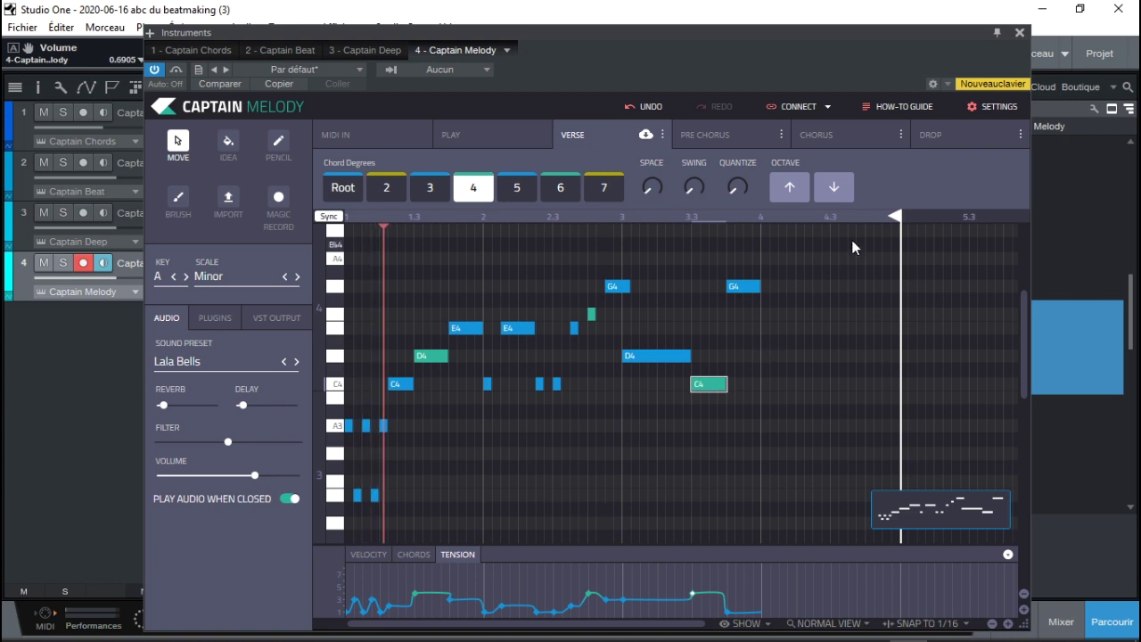
click(769, 356)
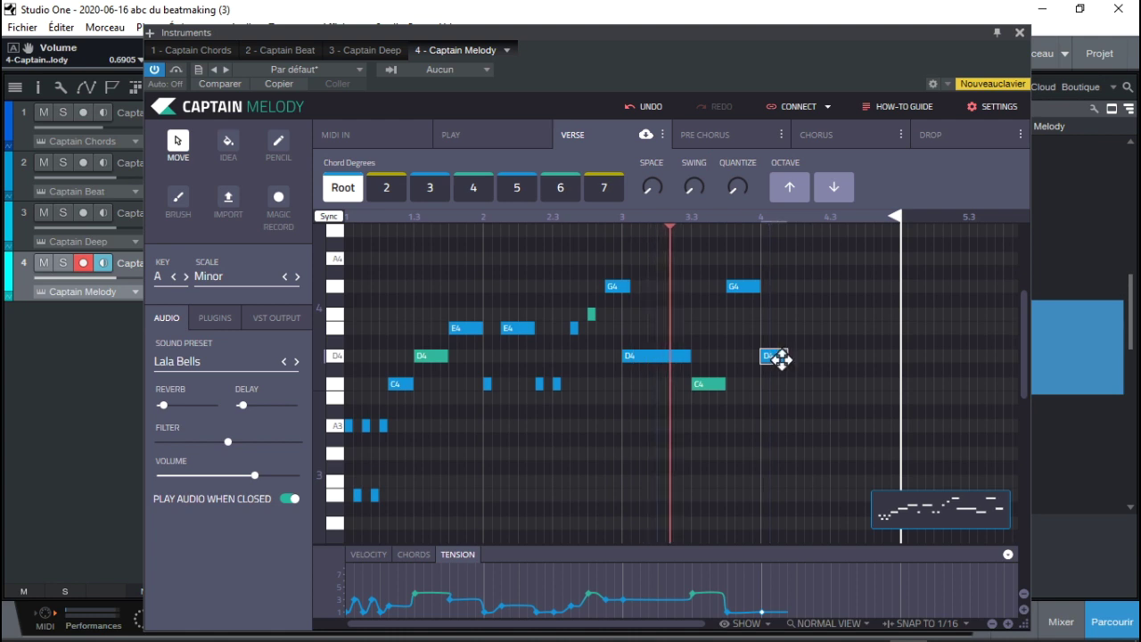
drag(777, 350, 779, 329)
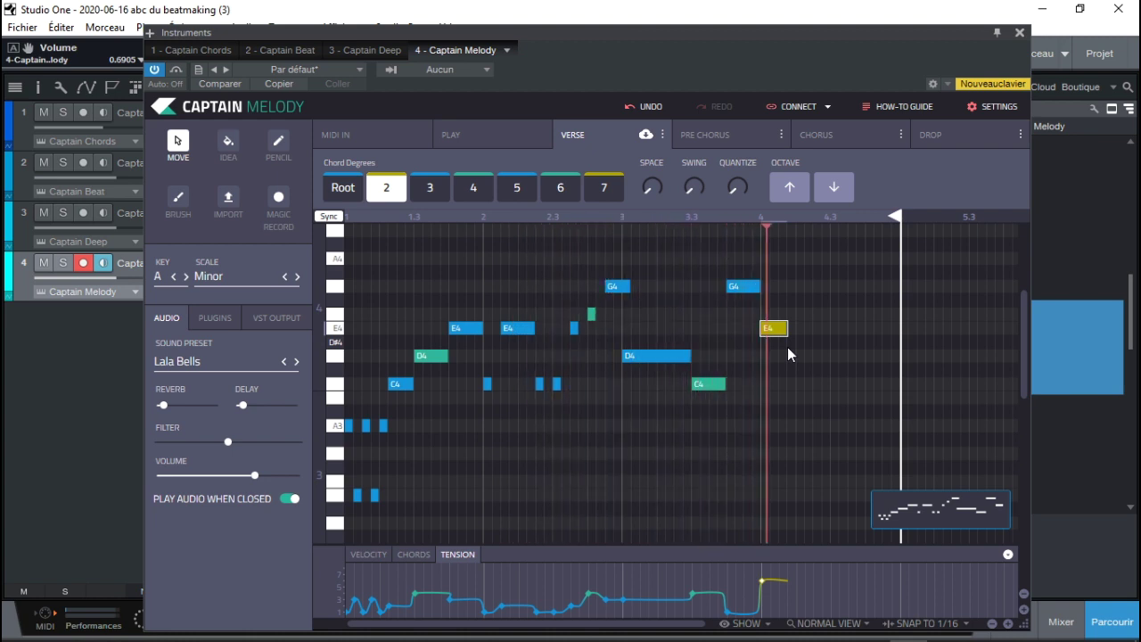
drag(775, 327, 828, 330)
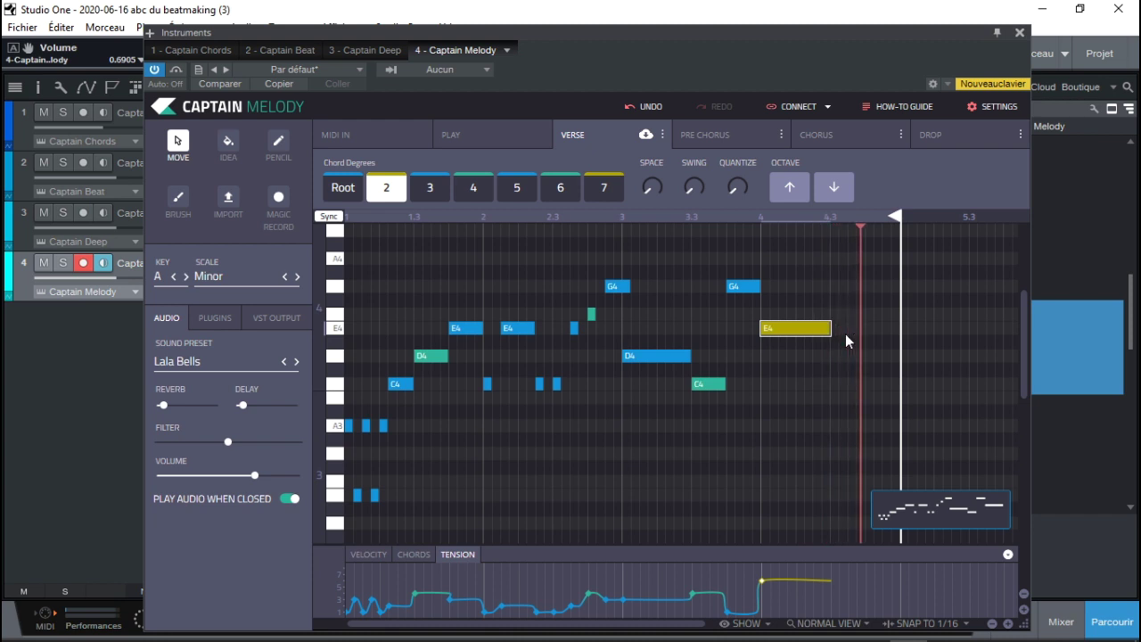
Finish bar 4 with a C4 note starting at 4.3 and a B3 note running up to the loop end
click(818, 357)
drag(817, 357, 867, 385)
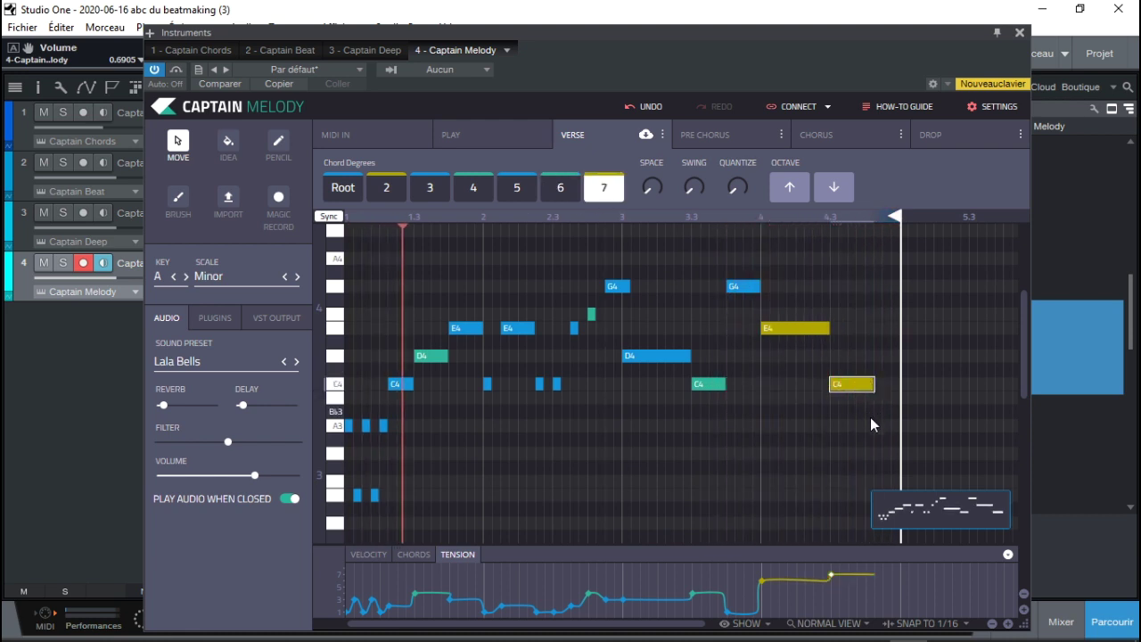
click(869, 399)
drag(876, 398, 899, 399)
click(863, 384)
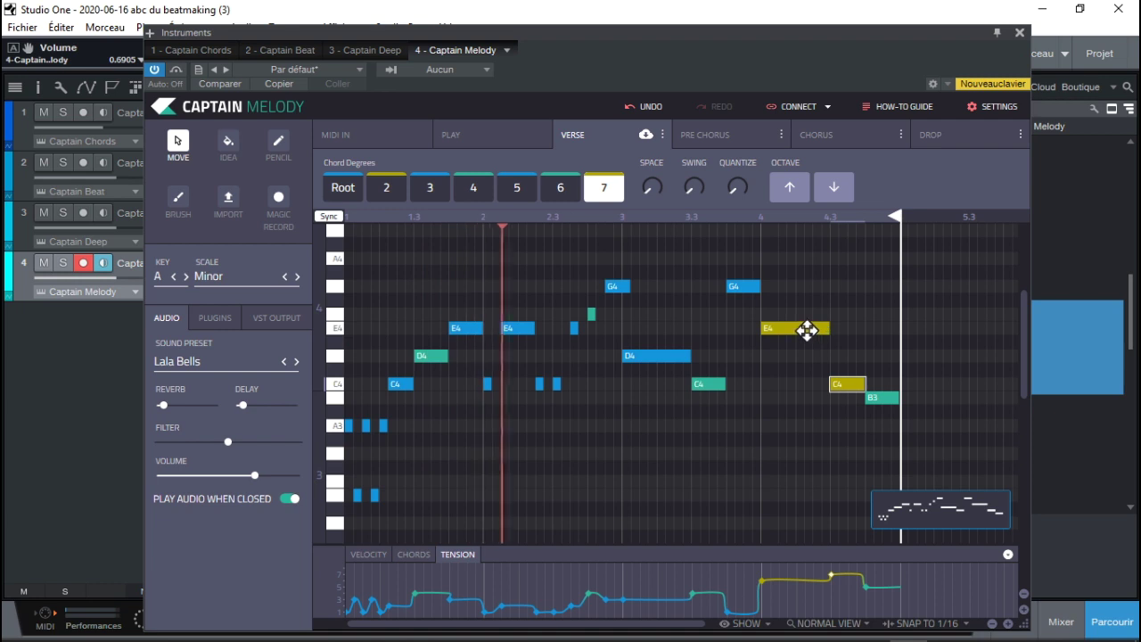
Shorten the E4 note in bar 4 to one beat, and add a second, short E4 just before 4.3
drag(827, 329, 796, 328)
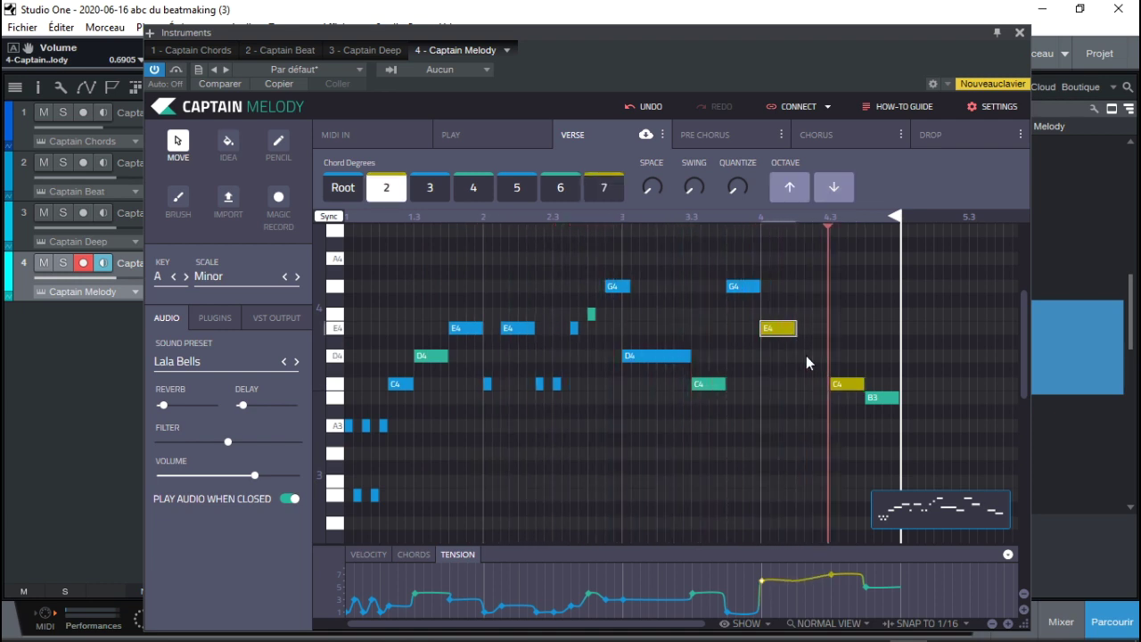
click(806, 355)
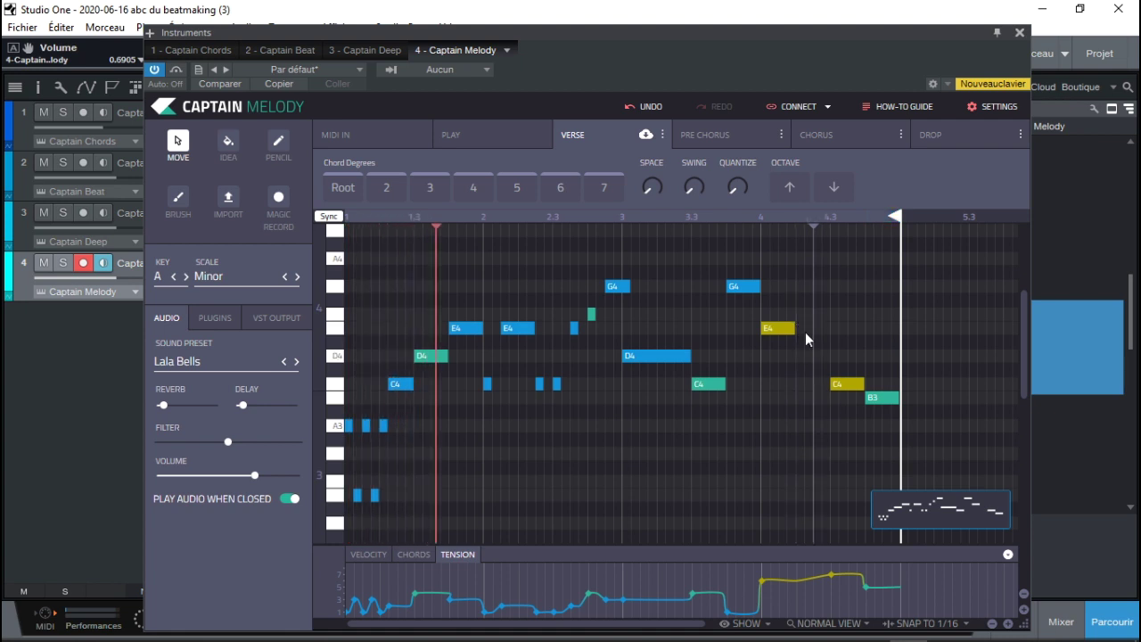
click(803, 327)
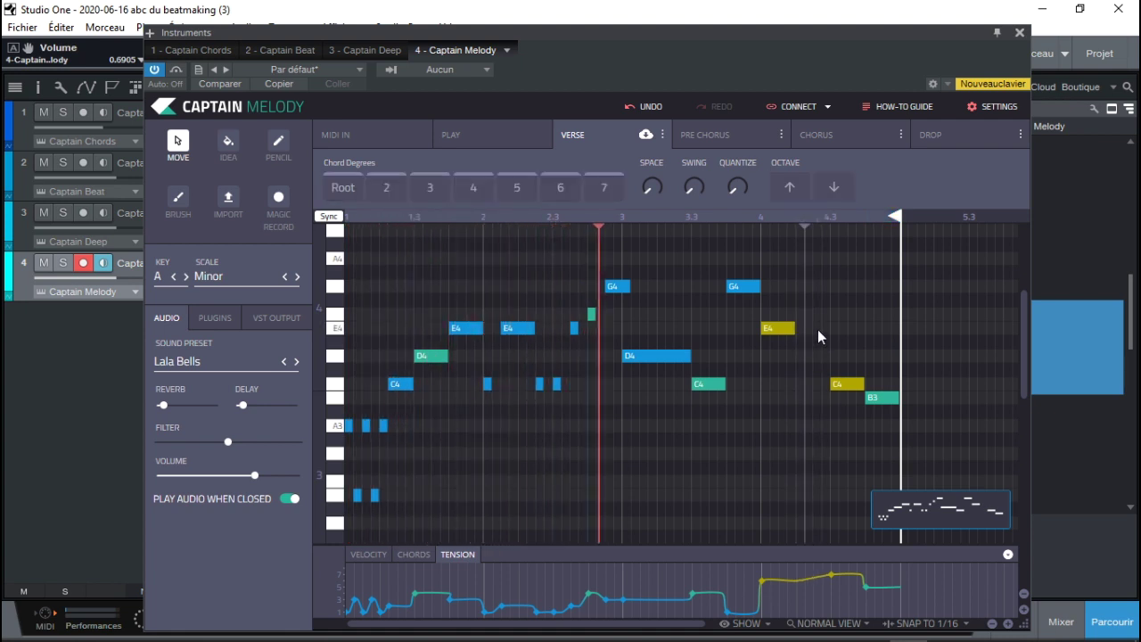
double_click(818, 330)
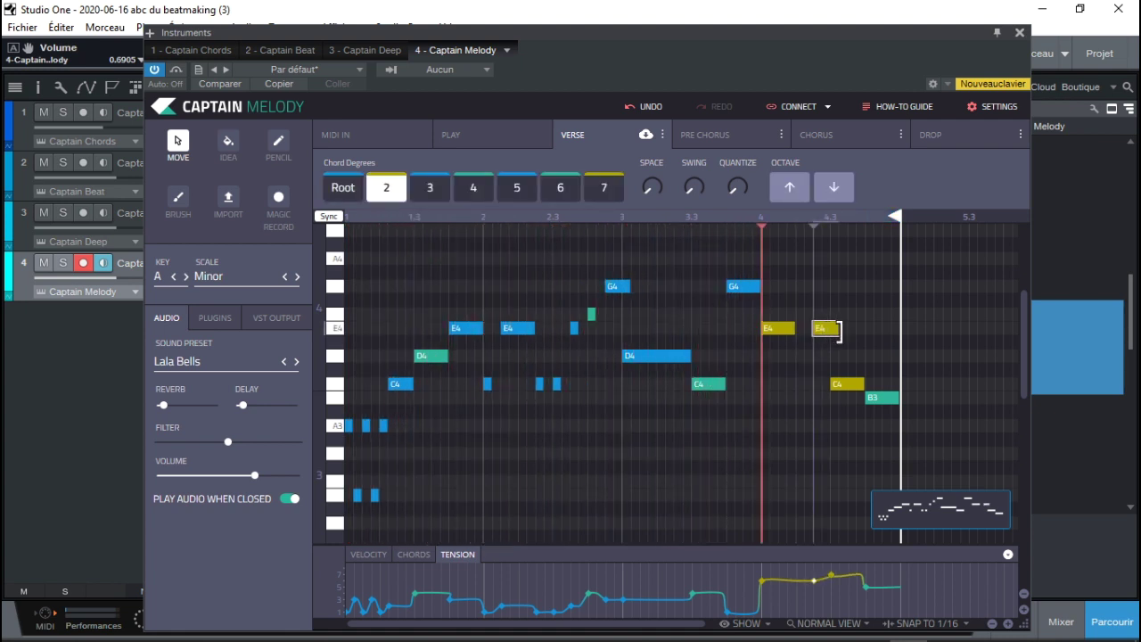
mouse_move(823, 328)
mouse_down()
mouse_move(836, 329)
mouse_move(823, 327)
mouse_up()
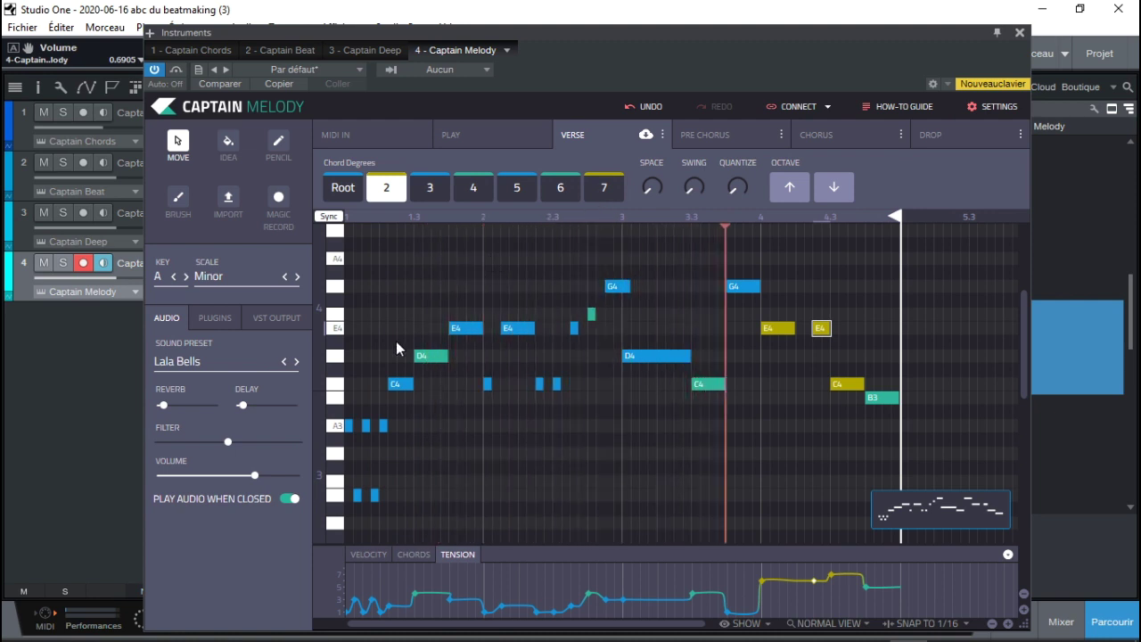
Try moving the melody notes from bar 2 onward lower and slightly earlier, and undo the move
click(653, 190)
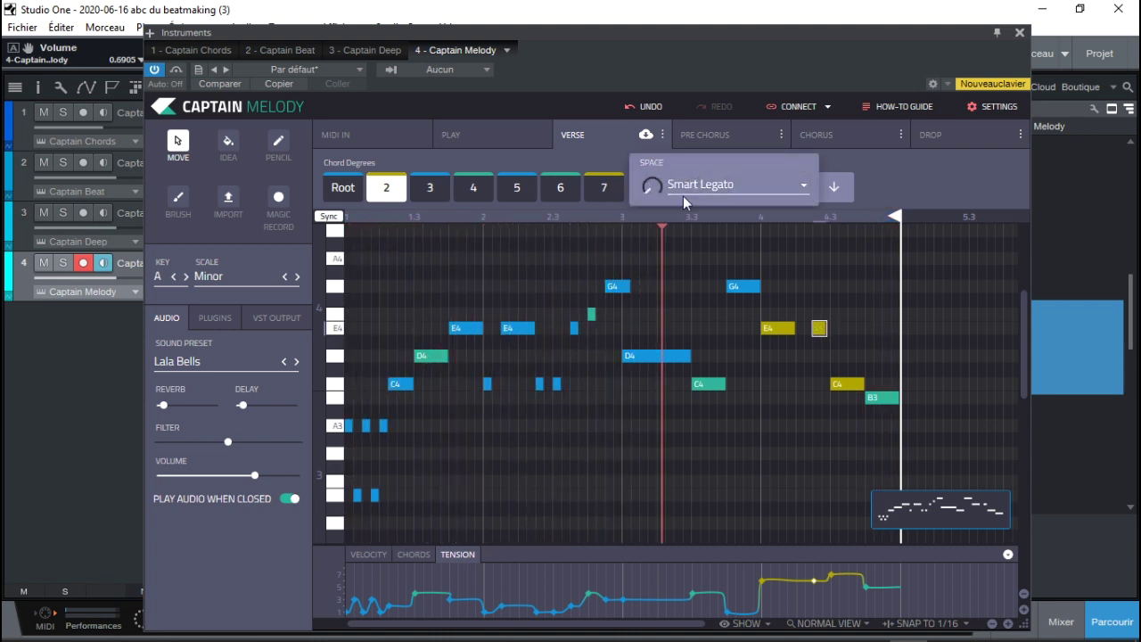
click(677, 244)
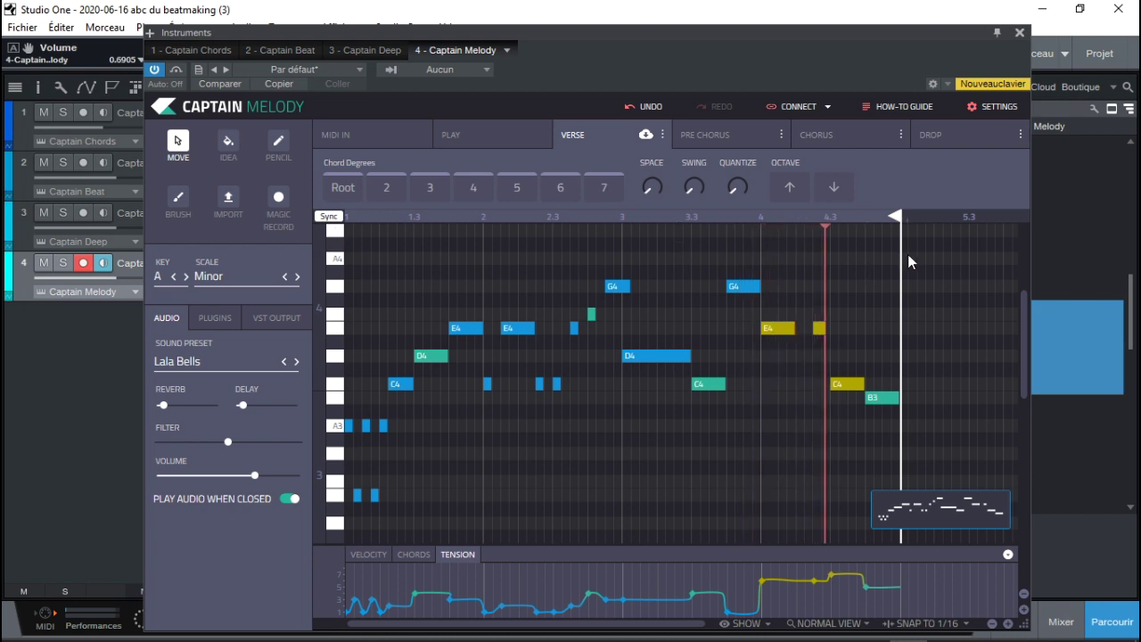
drag(962, 265, 484, 311)
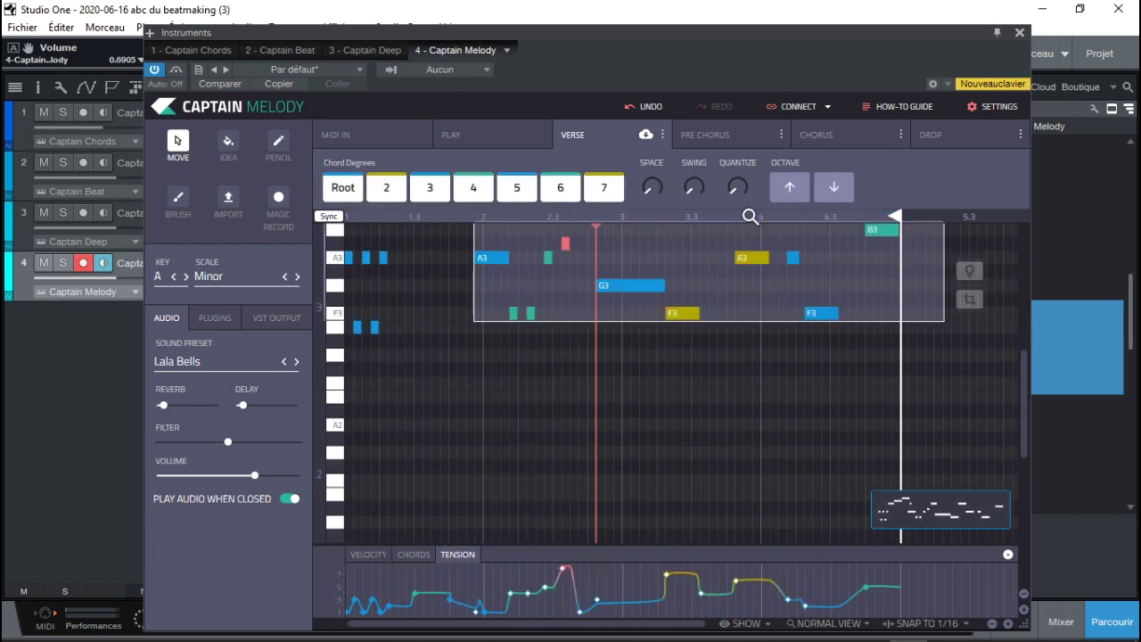
click(661, 109)
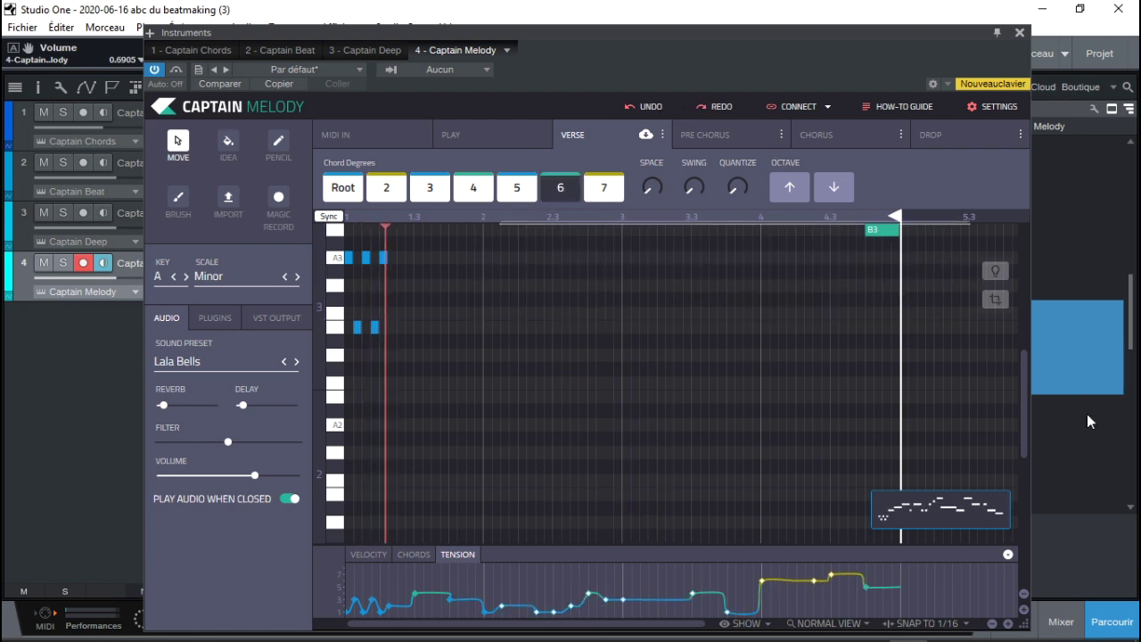
drag(1027, 432, 1033, 338)
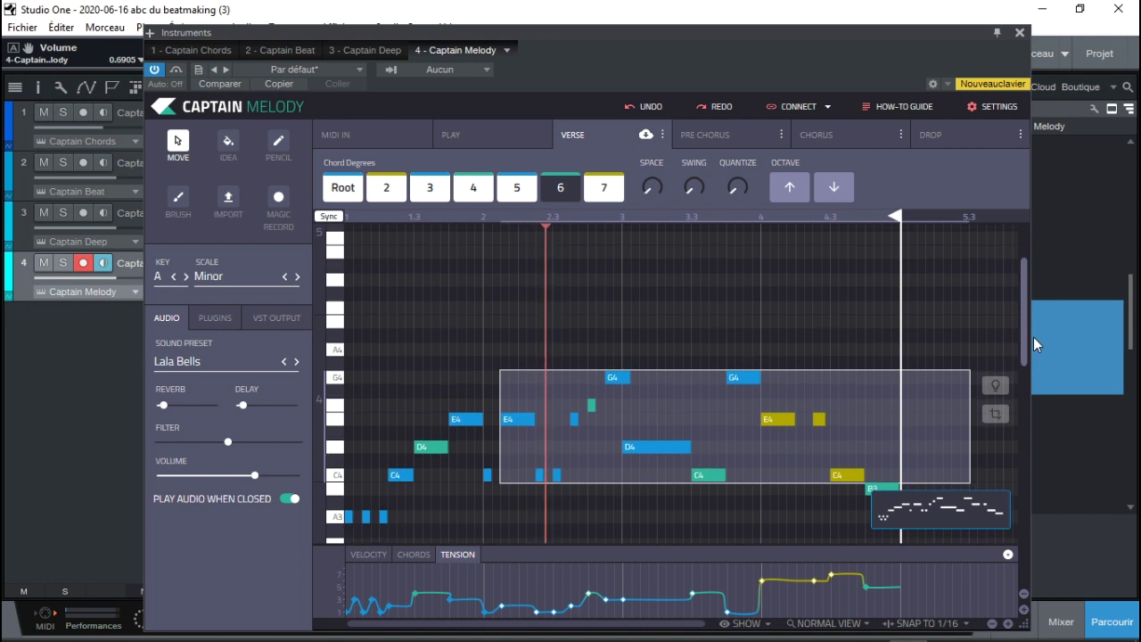
click(983, 343)
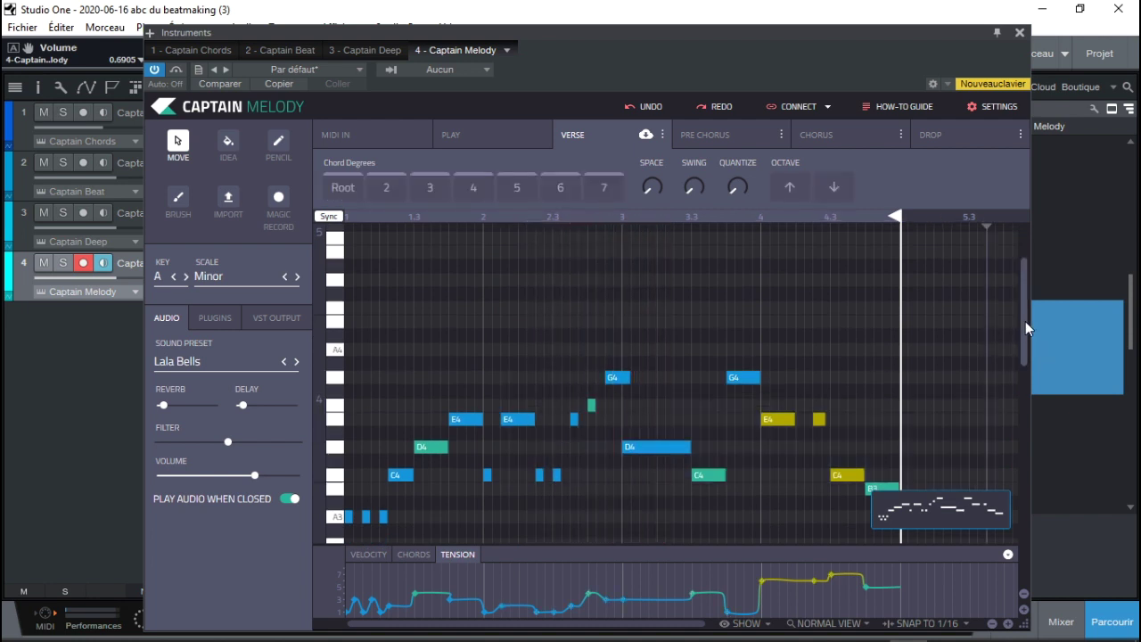
drag(1025, 328, 1016, 355)
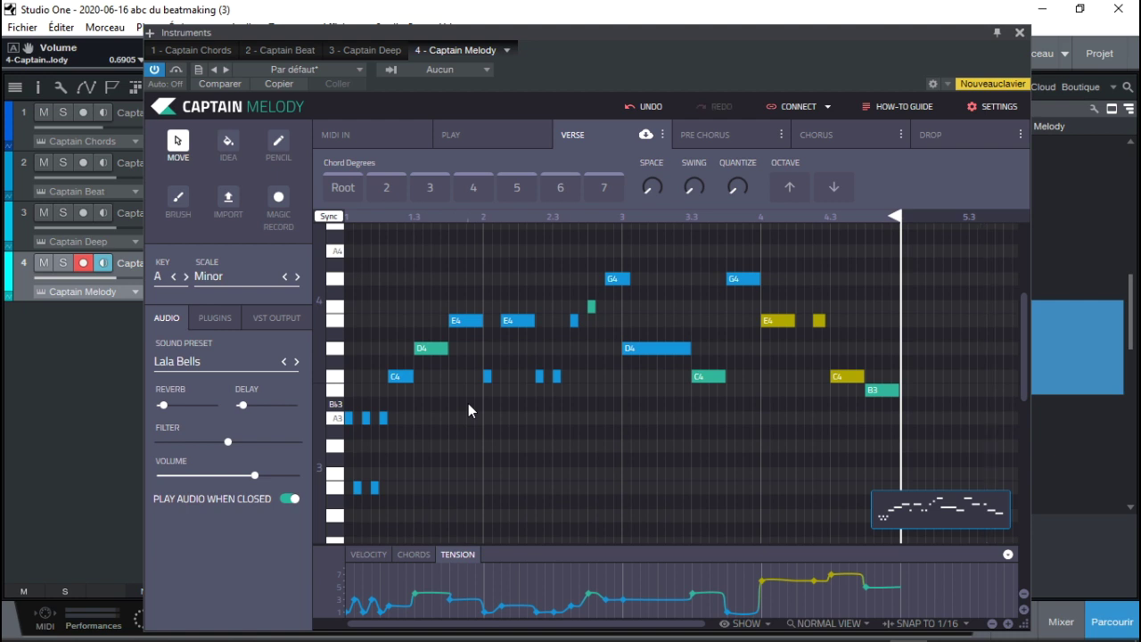
Play back the finished melody, stop it, and close the Captain Melody window
key(space)
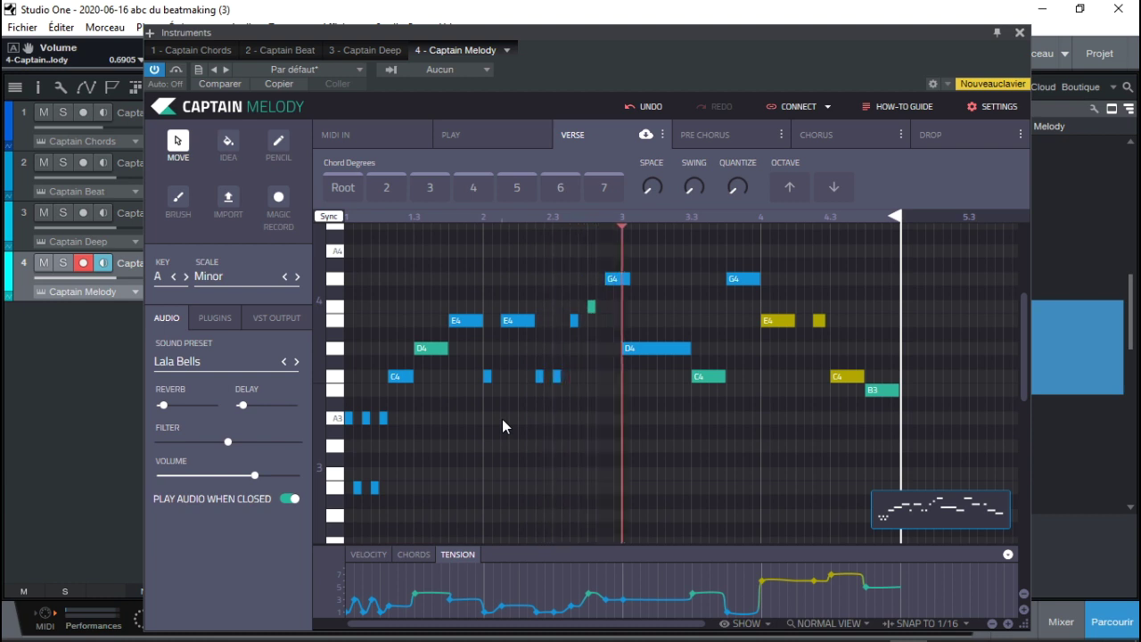
key(space)
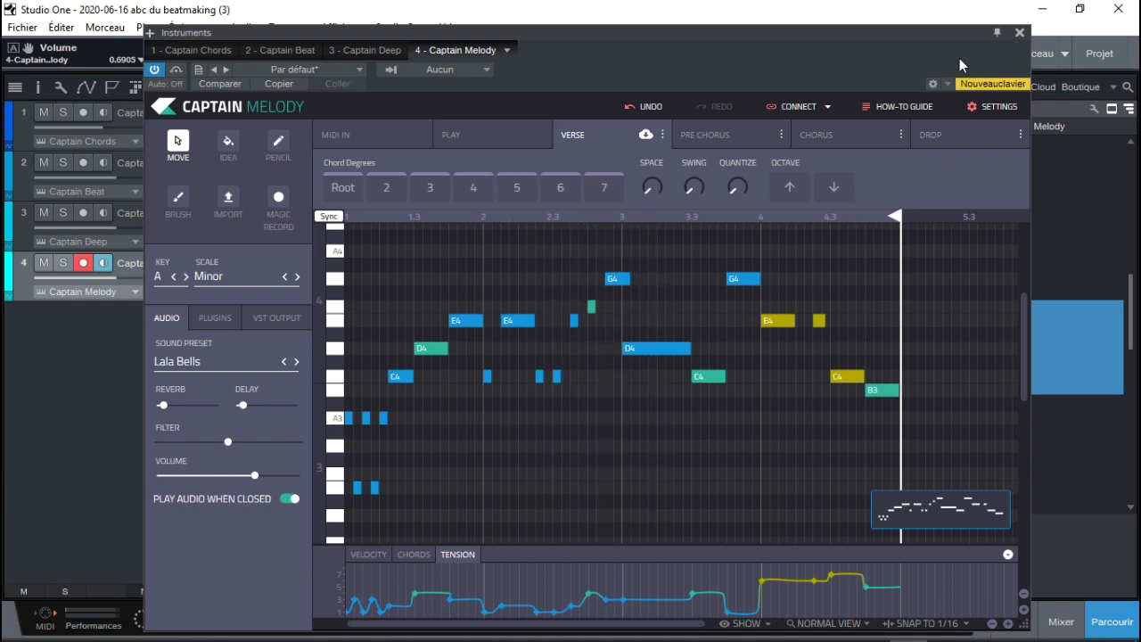
click(1021, 33)
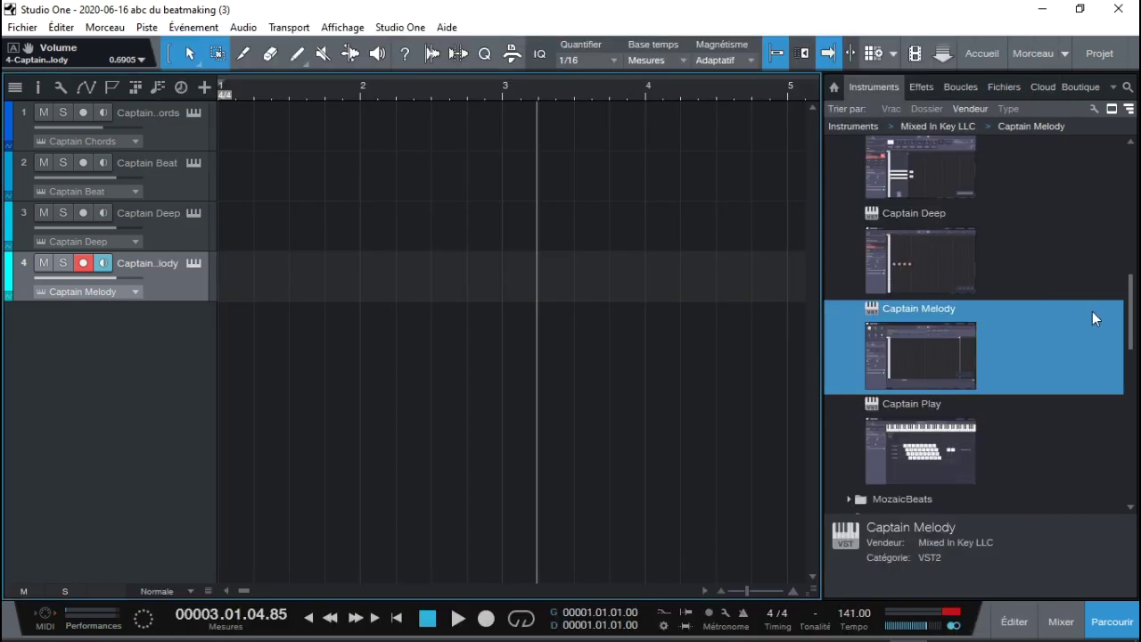
Add Arturia's Stage-73 V from the instrument browser as a new track, and close its window
drag(1131, 332, 1134, 178)
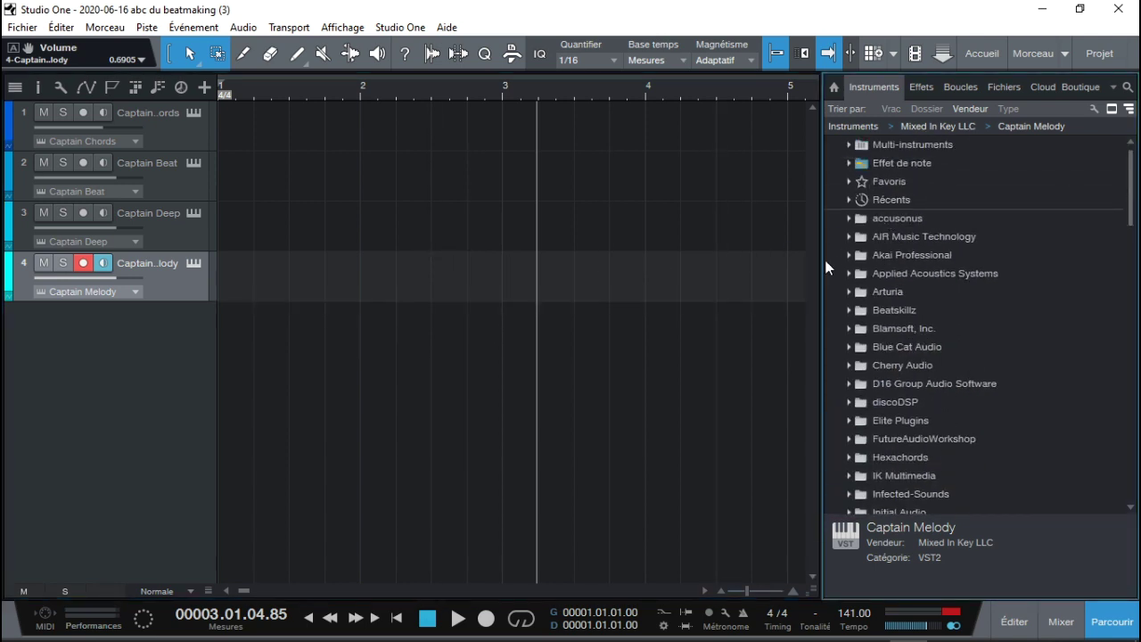
click(851, 292)
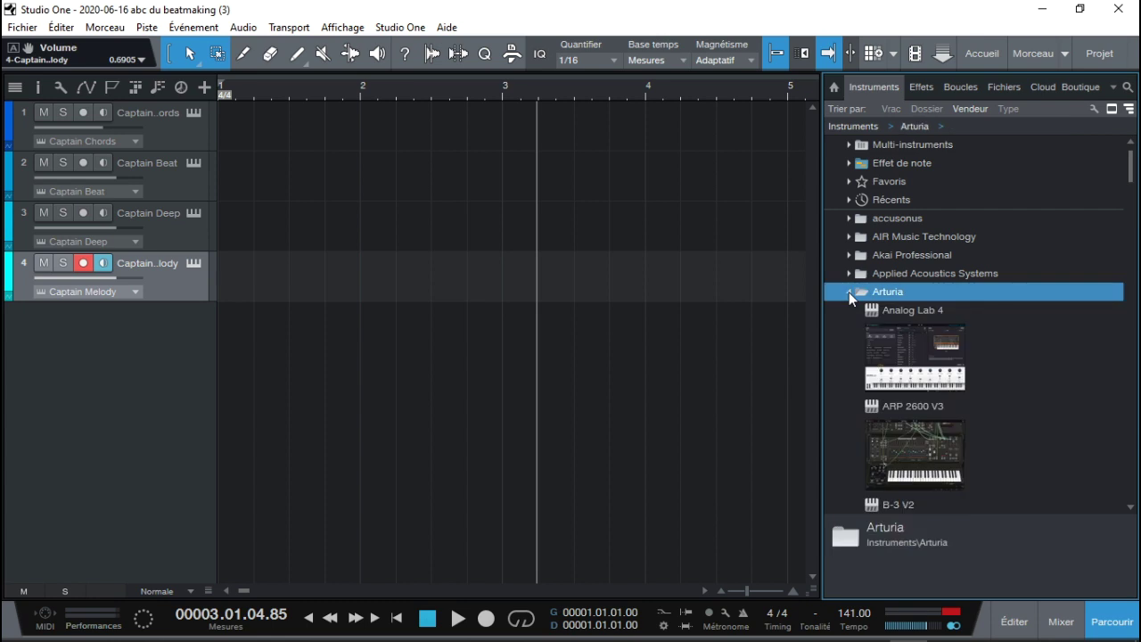
drag(1133, 175, 1136, 339)
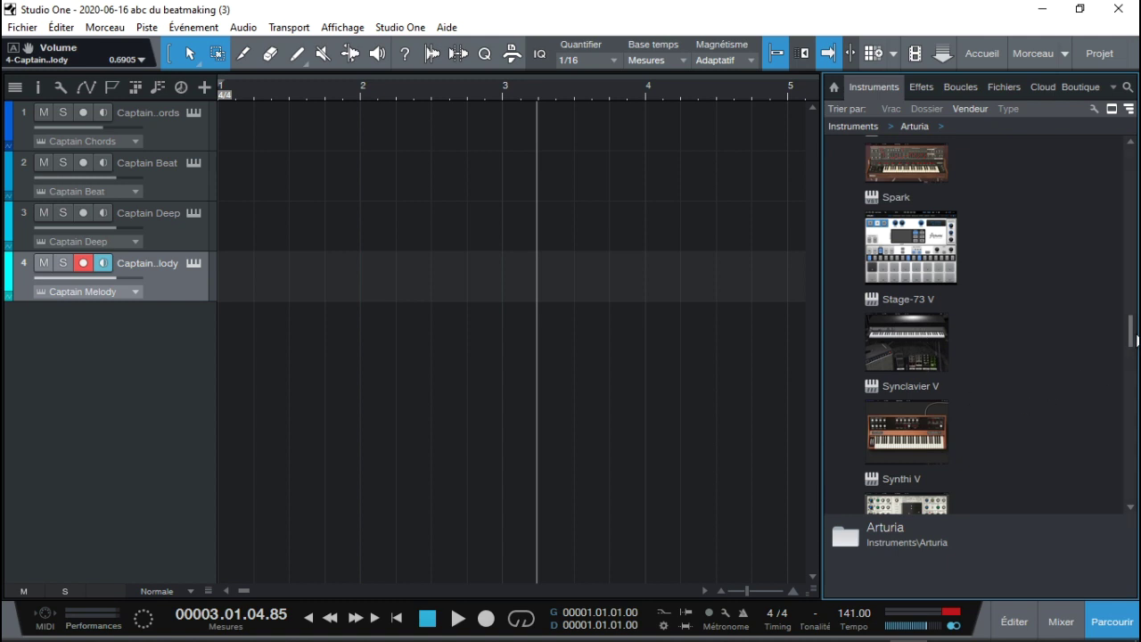
scroll(1135, 339, down, 2)
drag(914, 287, 354, 357)
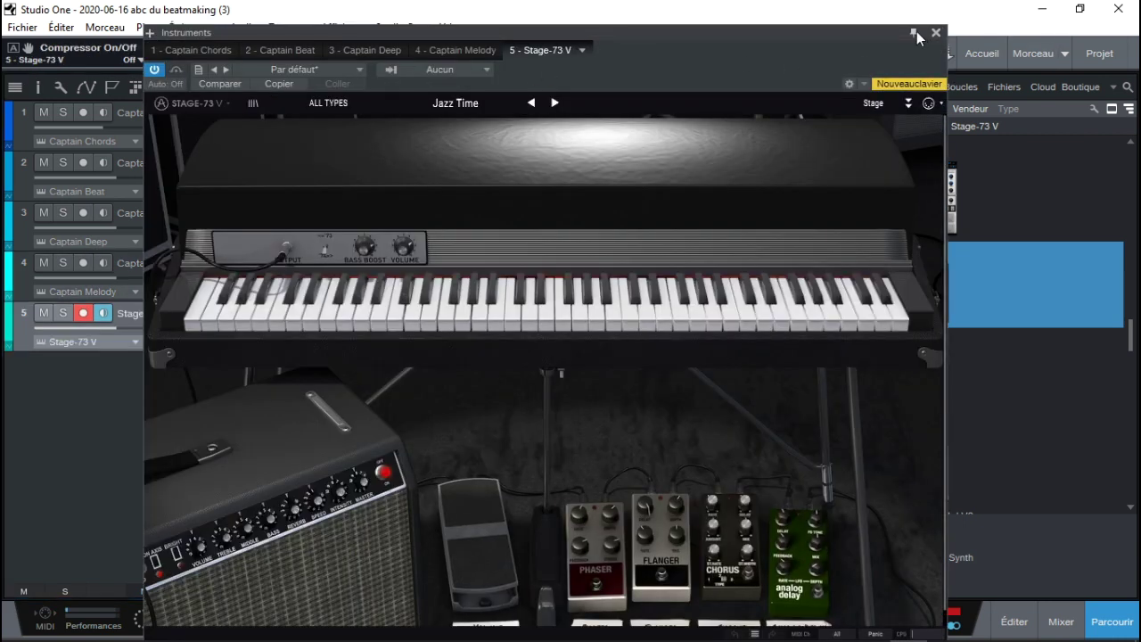
click(935, 33)
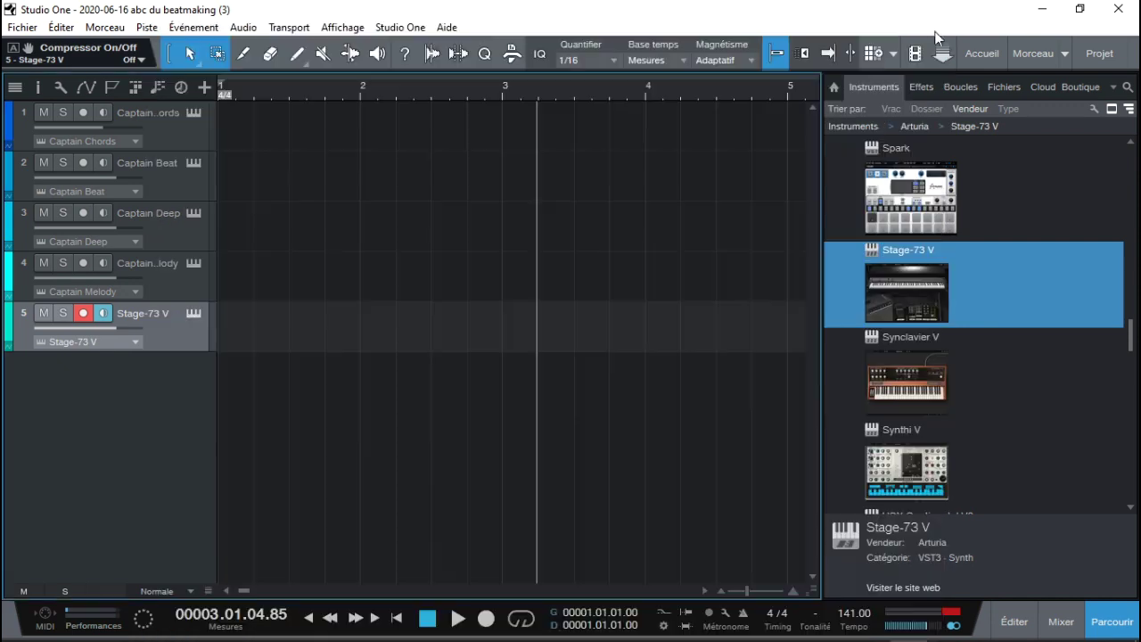
Export the Captain Chords verse progression into the arrangement at bar 1 as a new track, and close the plugin
click(192, 113)
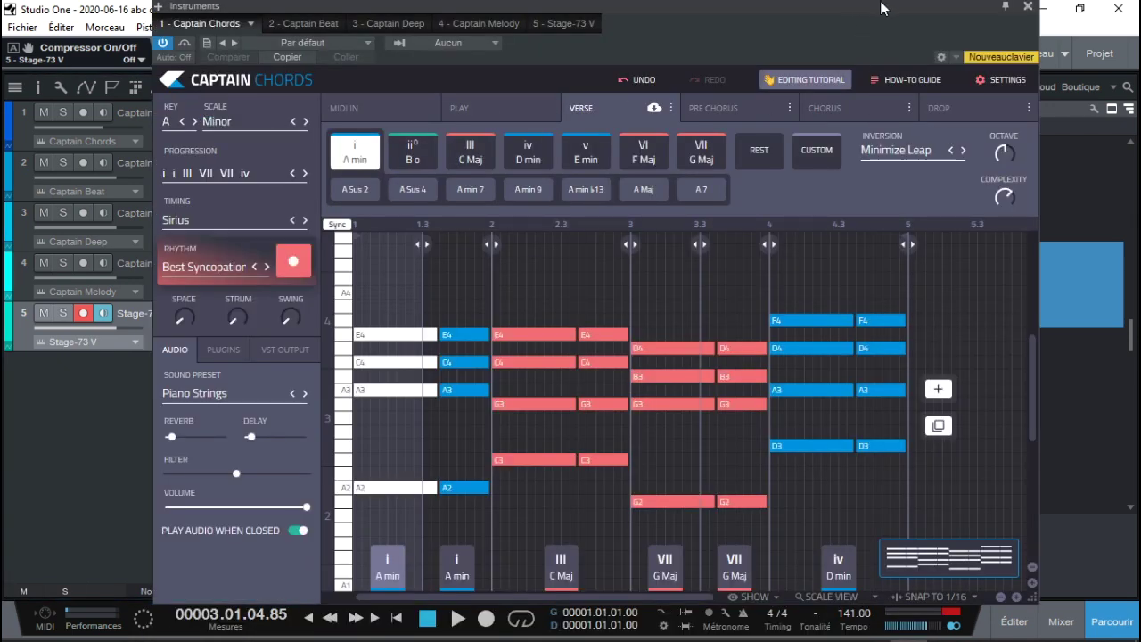
drag(878, 9, 1064, 0)
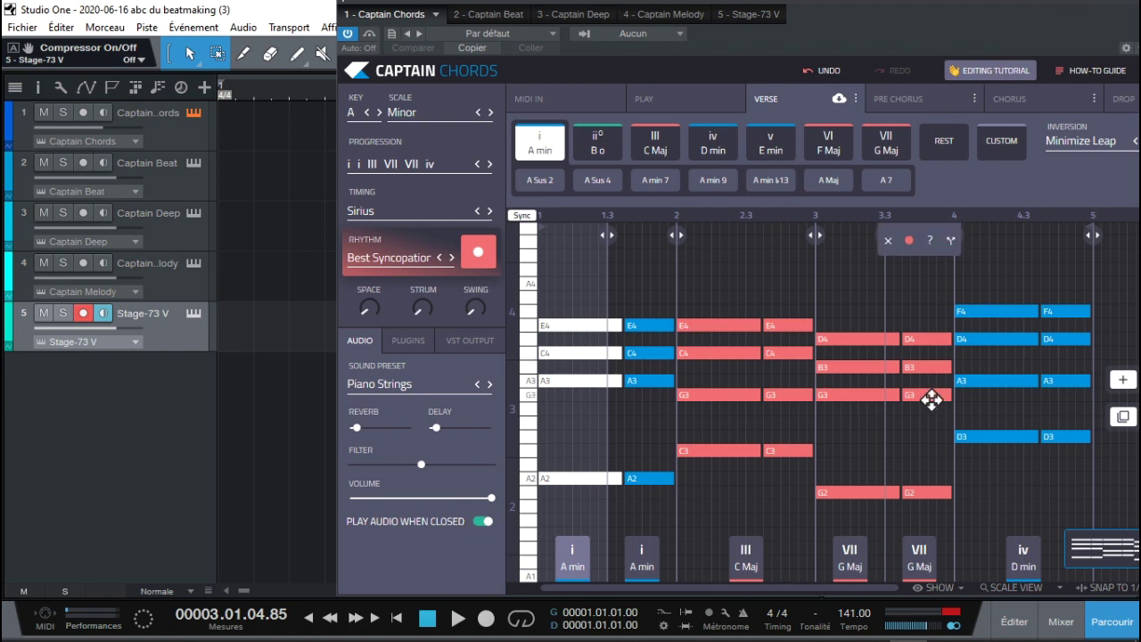
drag(1077, 549, 231, 476)
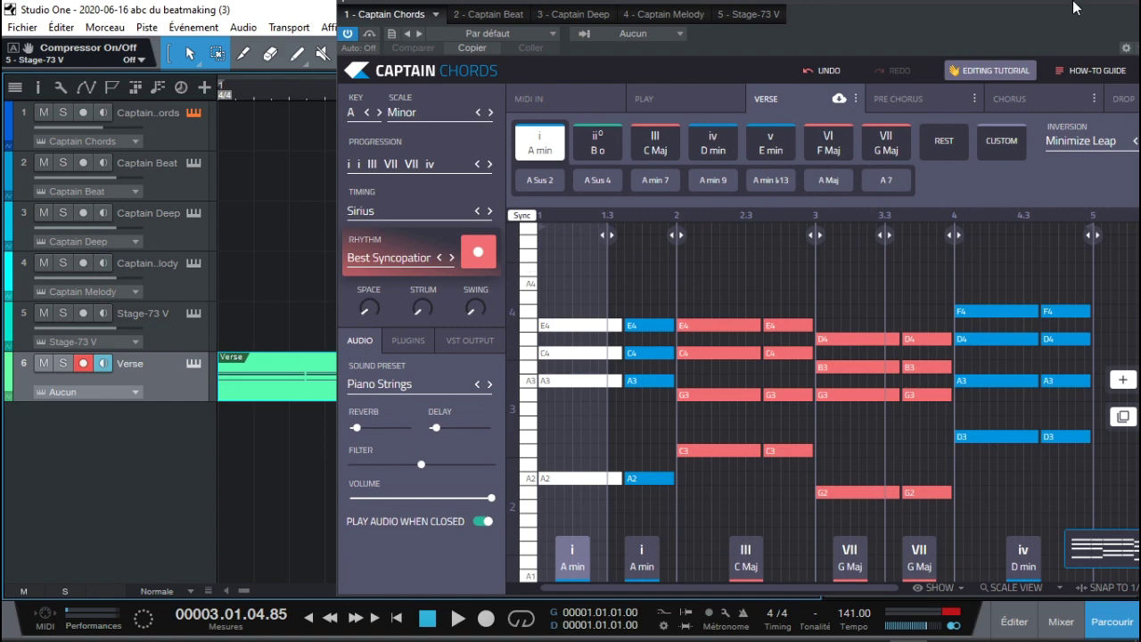
drag(1073, 8, 987, 90)
click(1124, 81)
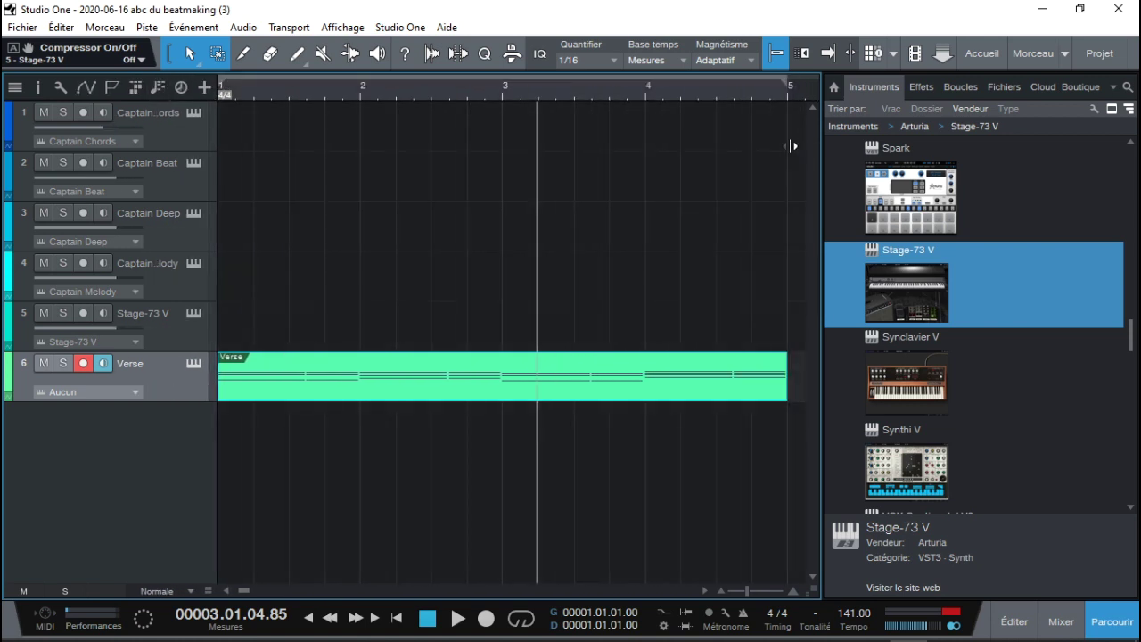
Loop the four bars of the Verse clip and play it from the start with its track soloed
key(p)
click(519, 623)
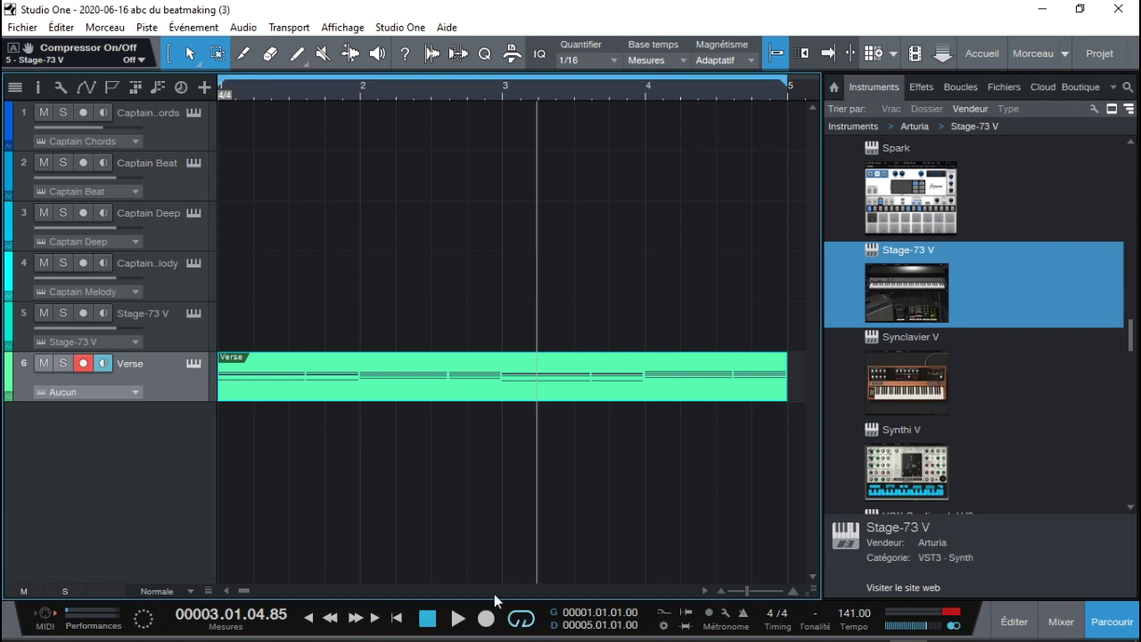
key(Home)
key(f)
key(space)
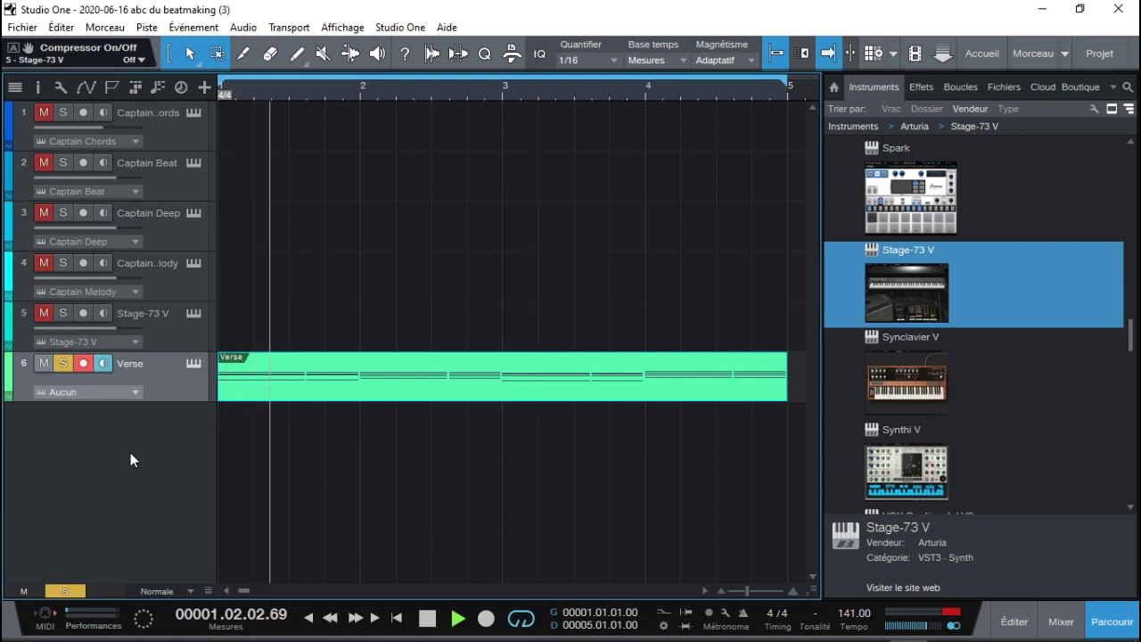
Move the Verse clip onto the soloed Stage-73 V track, and delete the empty Verse track
click(69, 311)
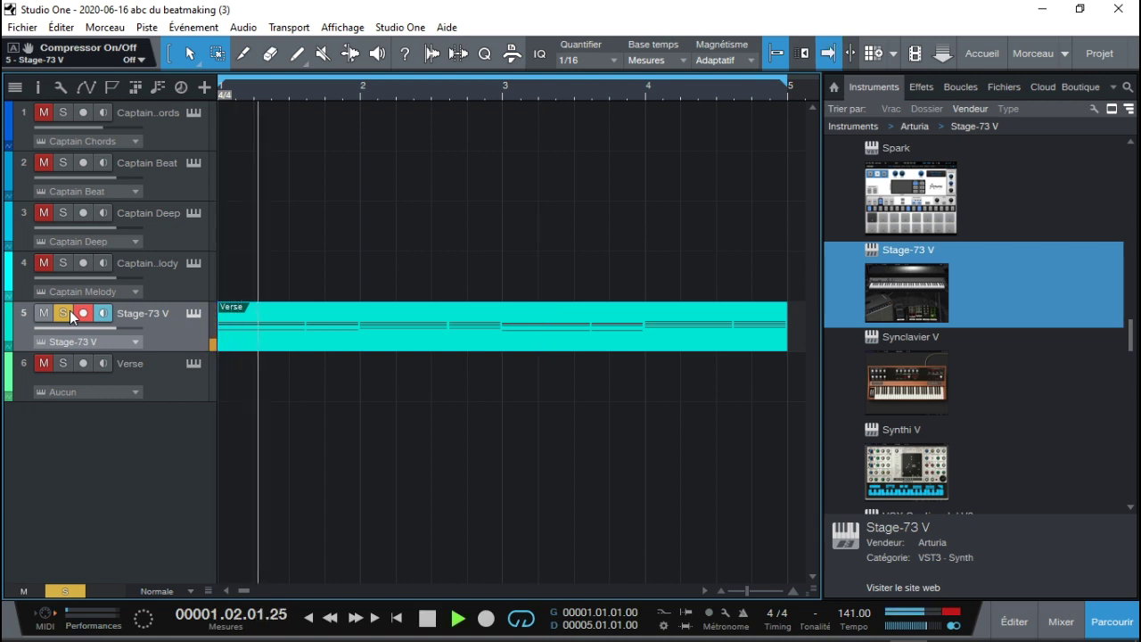
click(155, 376)
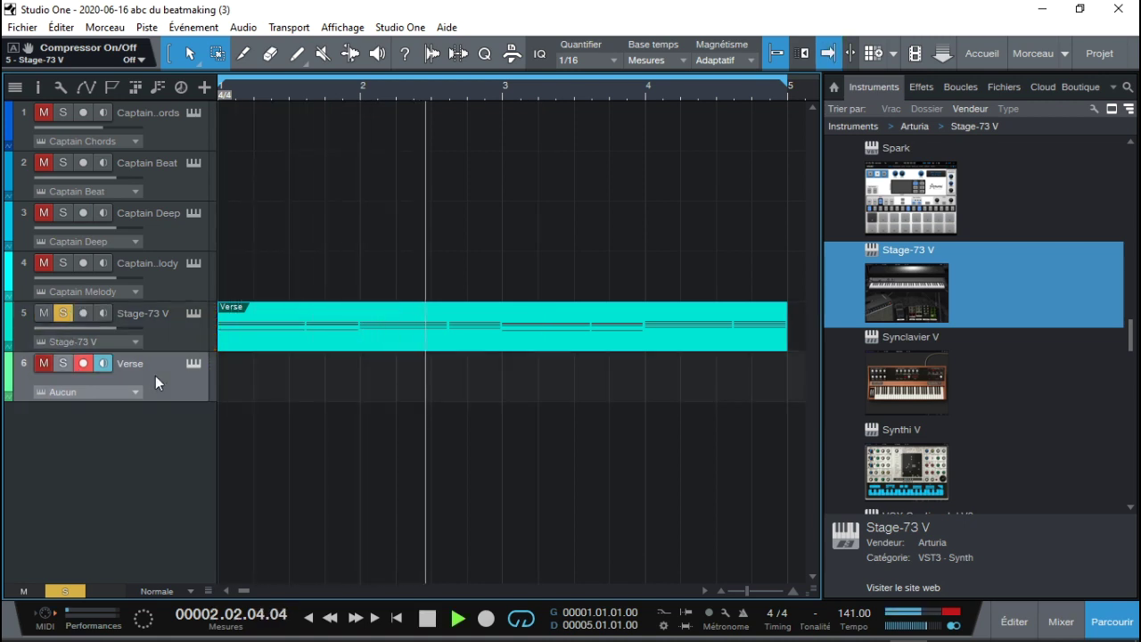
key(Delete)
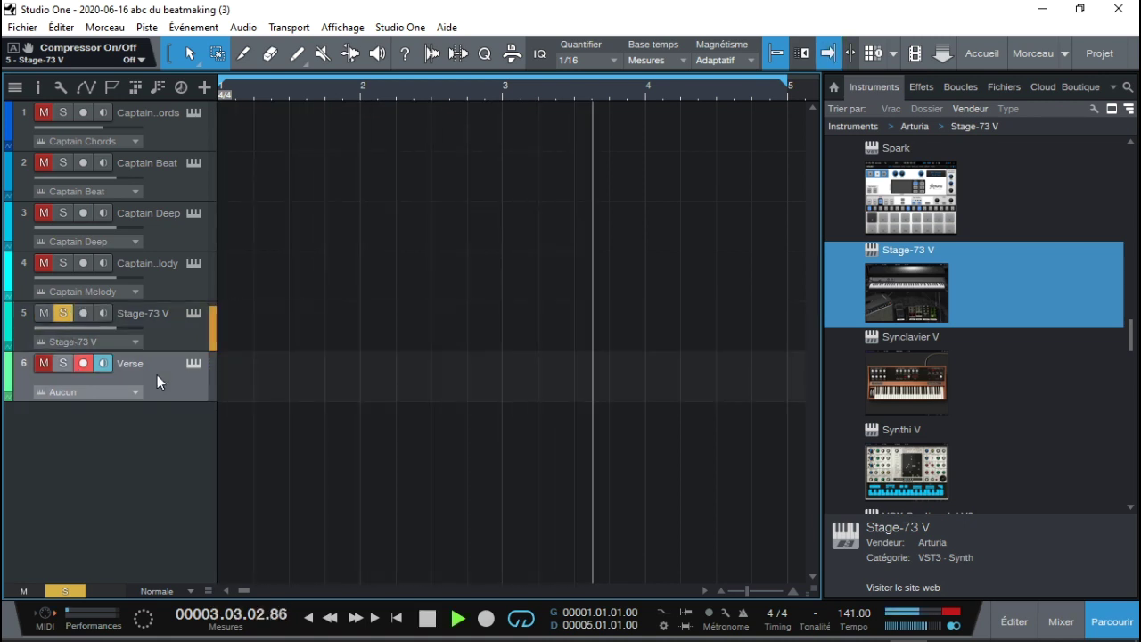
key(ctrl+z)
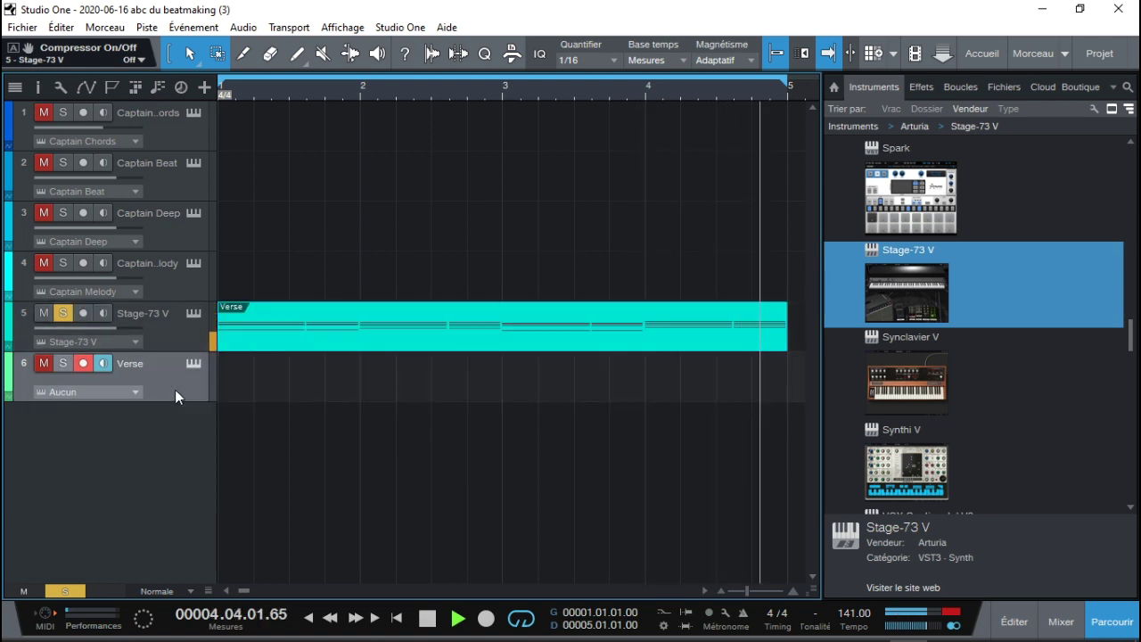
right_click(175, 390)
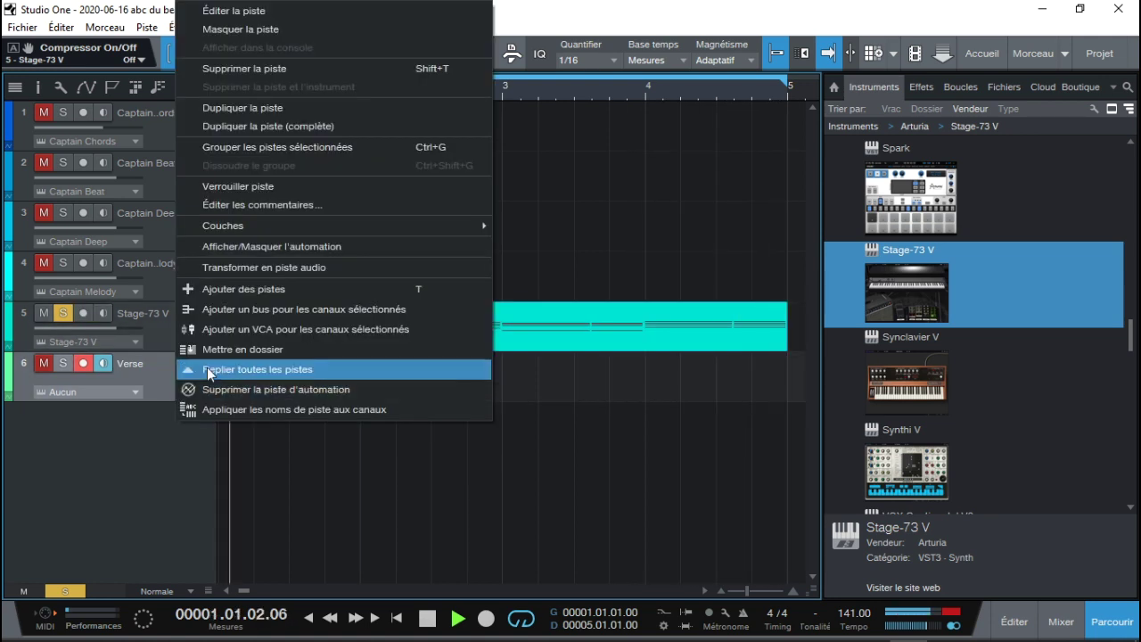
click(294, 73)
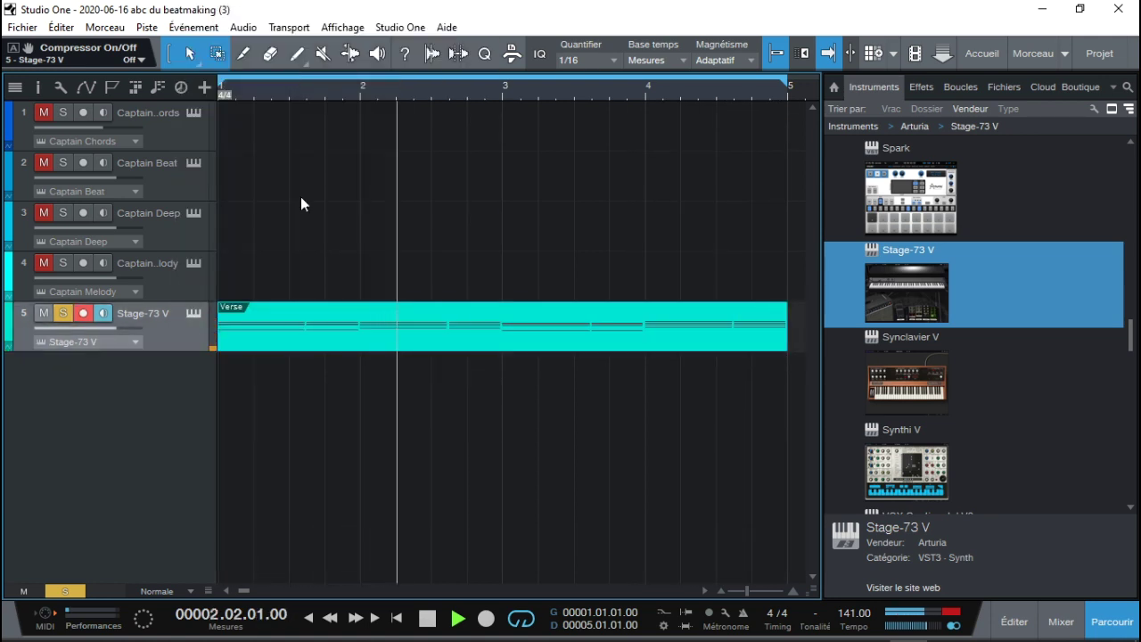
Load the Sam 4 Life preset in Stage-73 V, and solo the Captain Chords track alongside it
click(196, 312)
drag(676, 33, 728, 7)
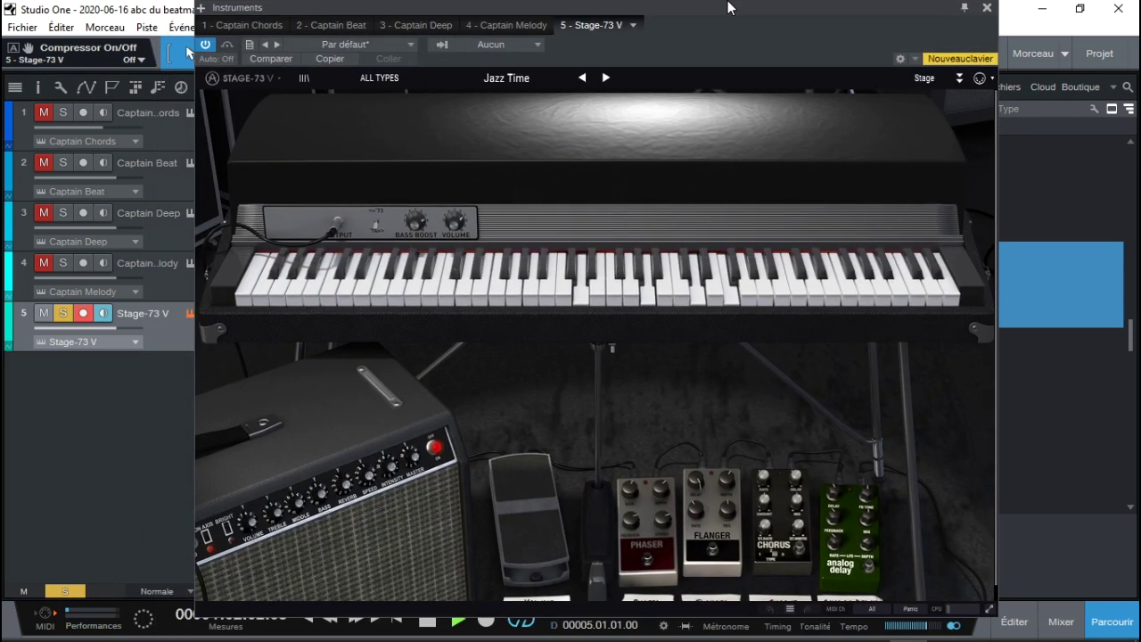
click(606, 77)
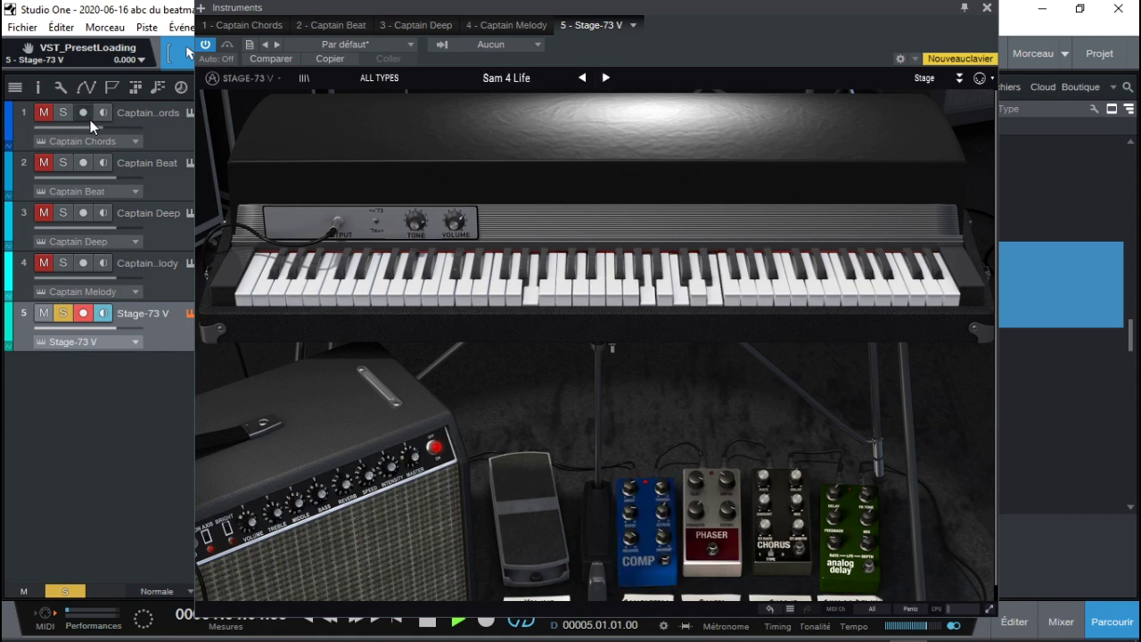
click(64, 114)
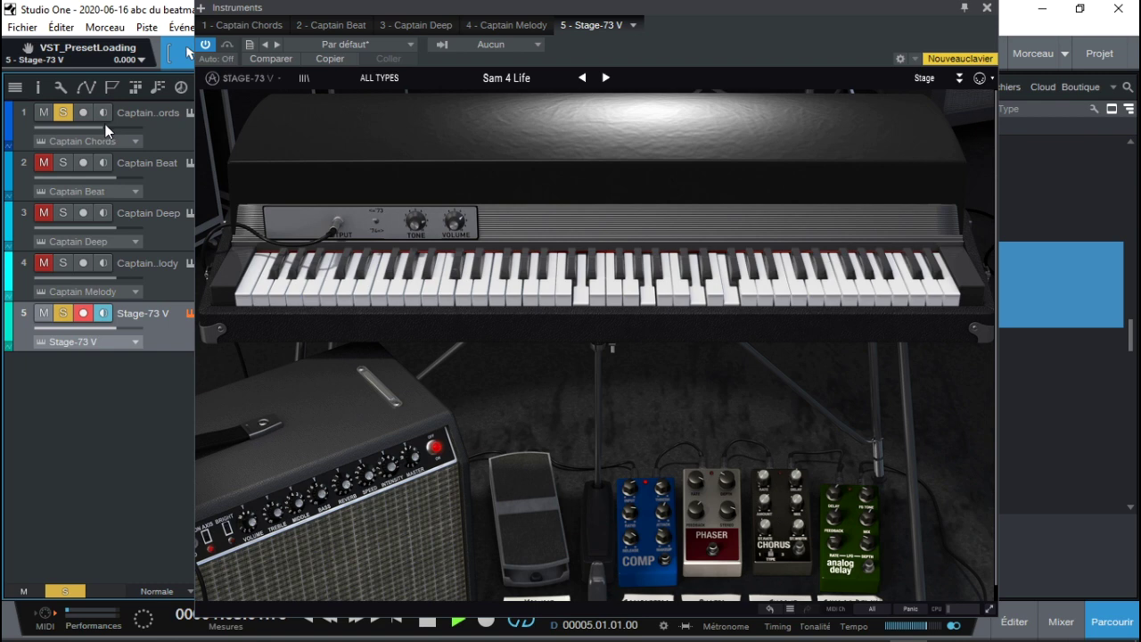
Set the Captain Chords track volume to -8.5 and close the Stage-73 V window
mouse_move(104, 128)
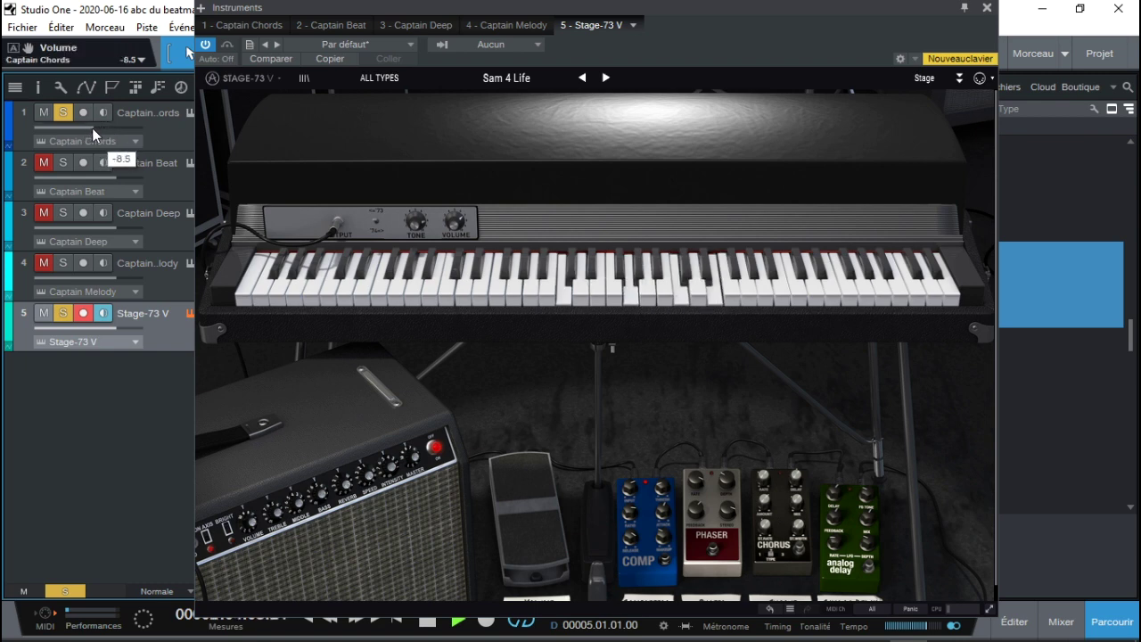
click(987, 7)
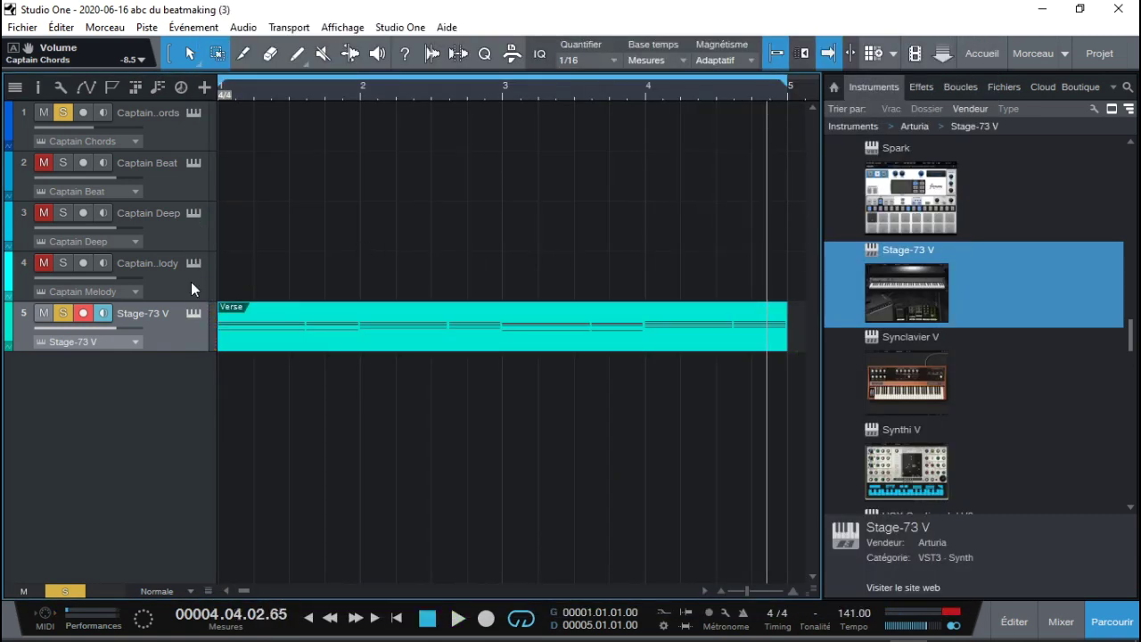
click(161, 274)
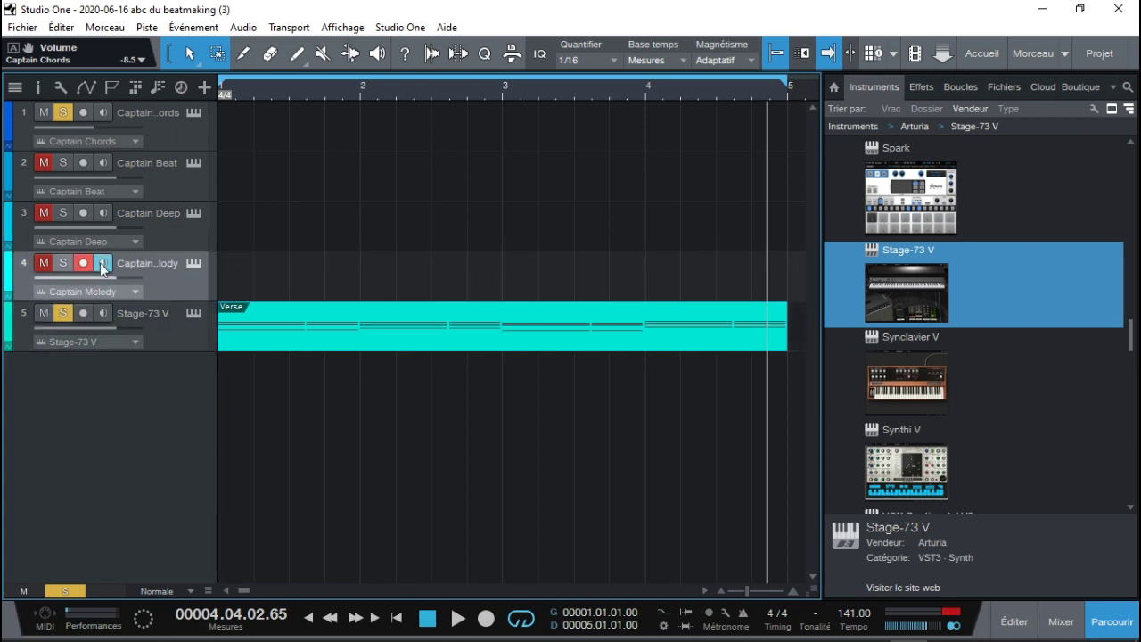
click(194, 263)
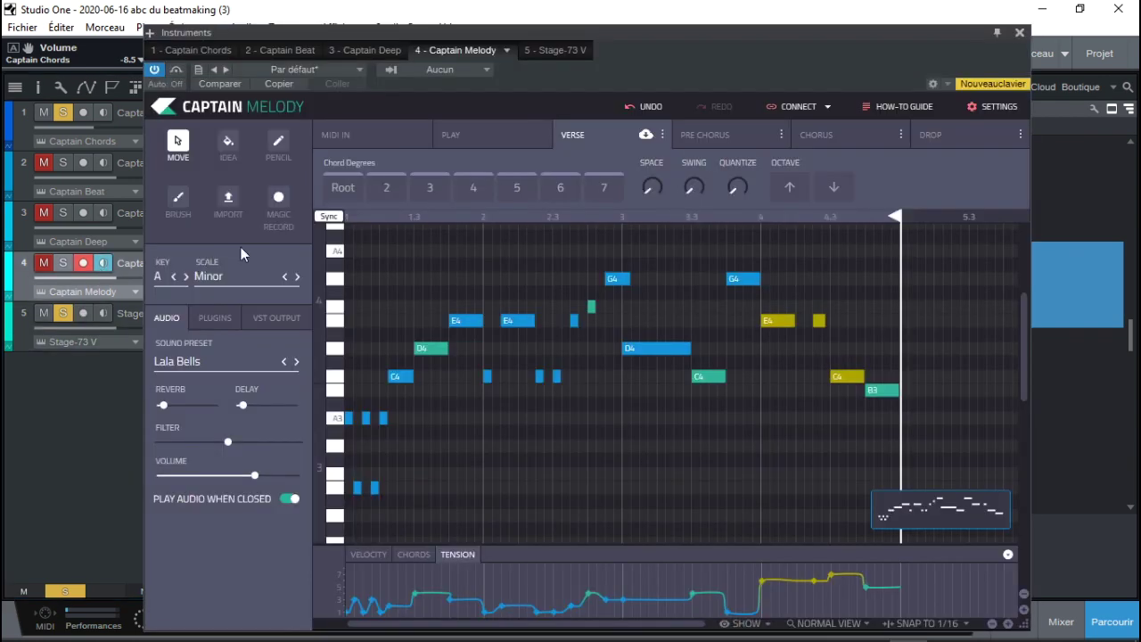
click(1019, 32)
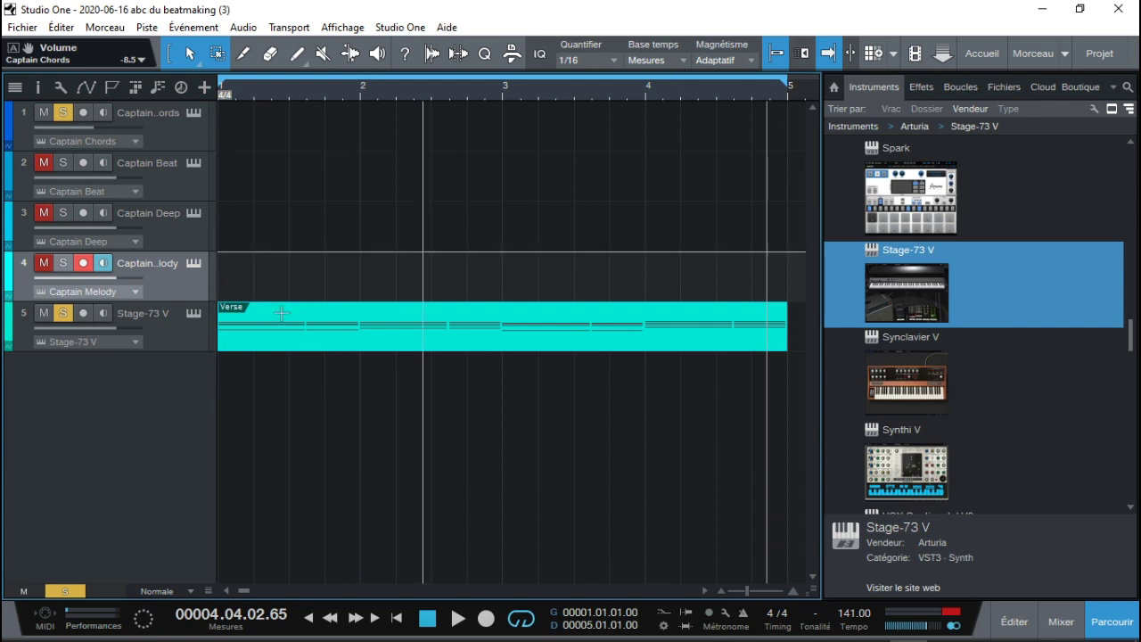
Add the Reason Rack Plugin as a new instrument track below the Stage-73 V track
click(202, 216)
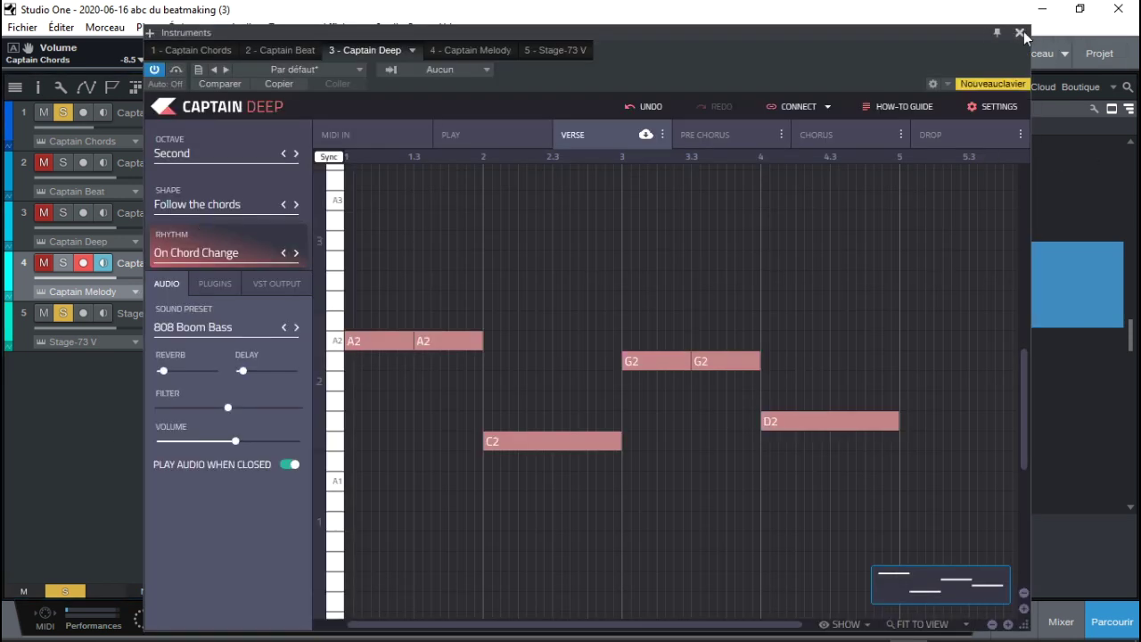
drag(710, 50, 448, 13)
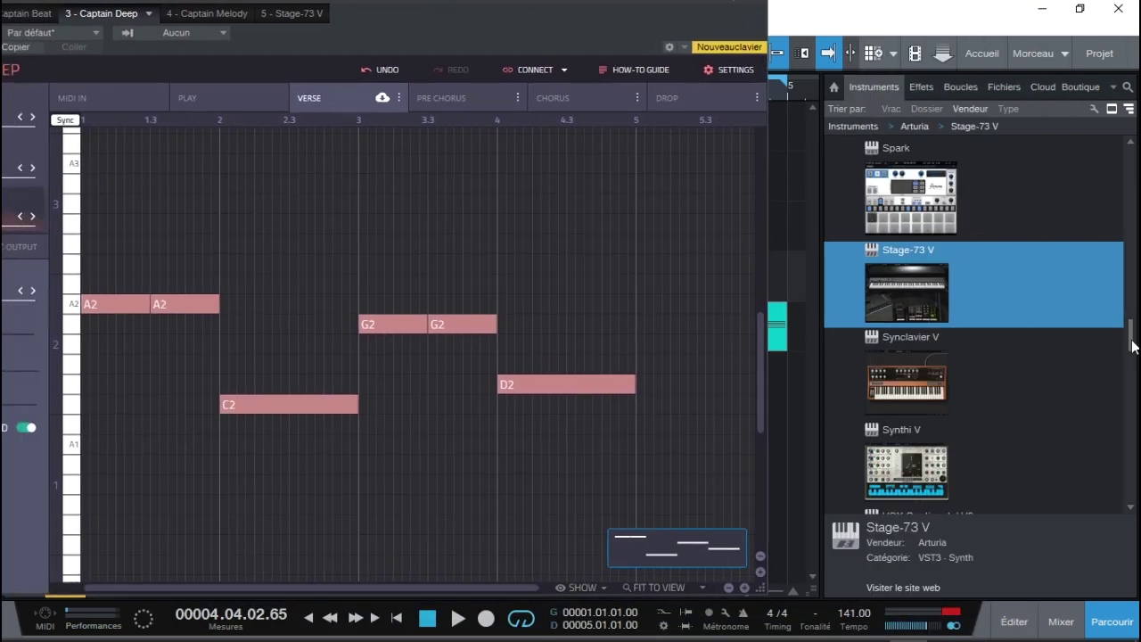
scroll(976, 326, up, 10)
scroll(923, 326, down, 15)
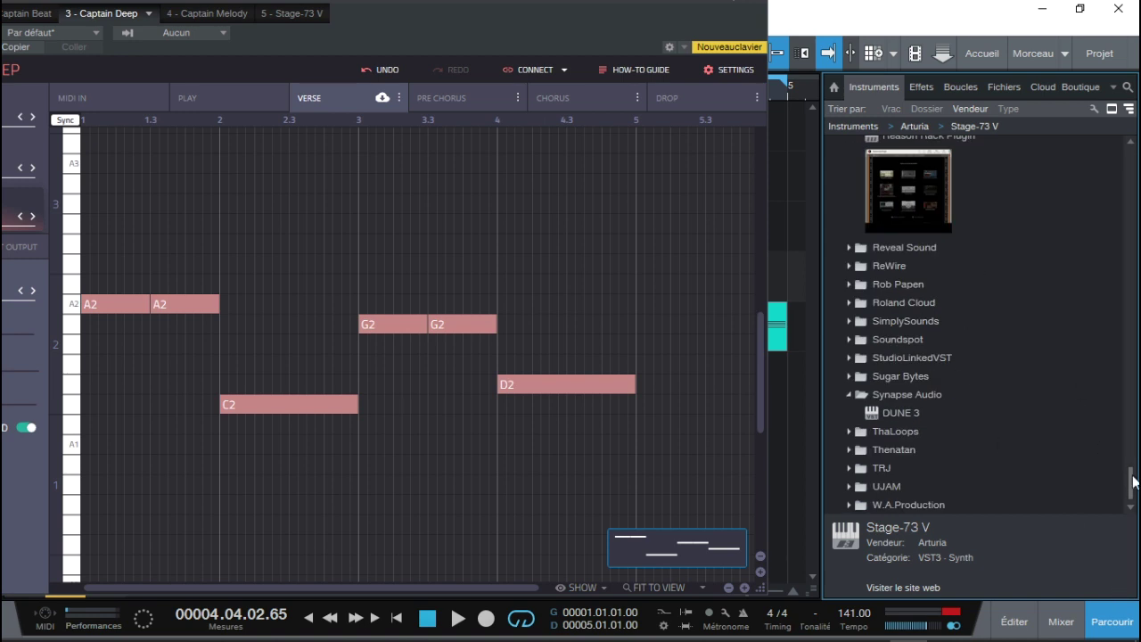
drag(680, 7, 672, 51)
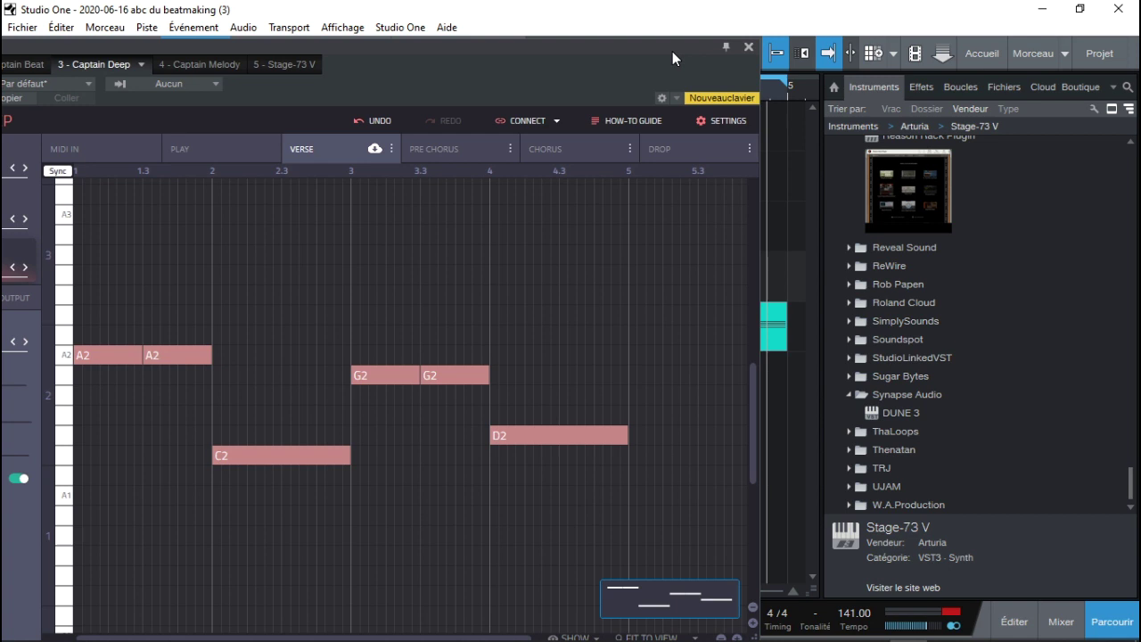
click(748, 46)
drag(898, 192, 488, 459)
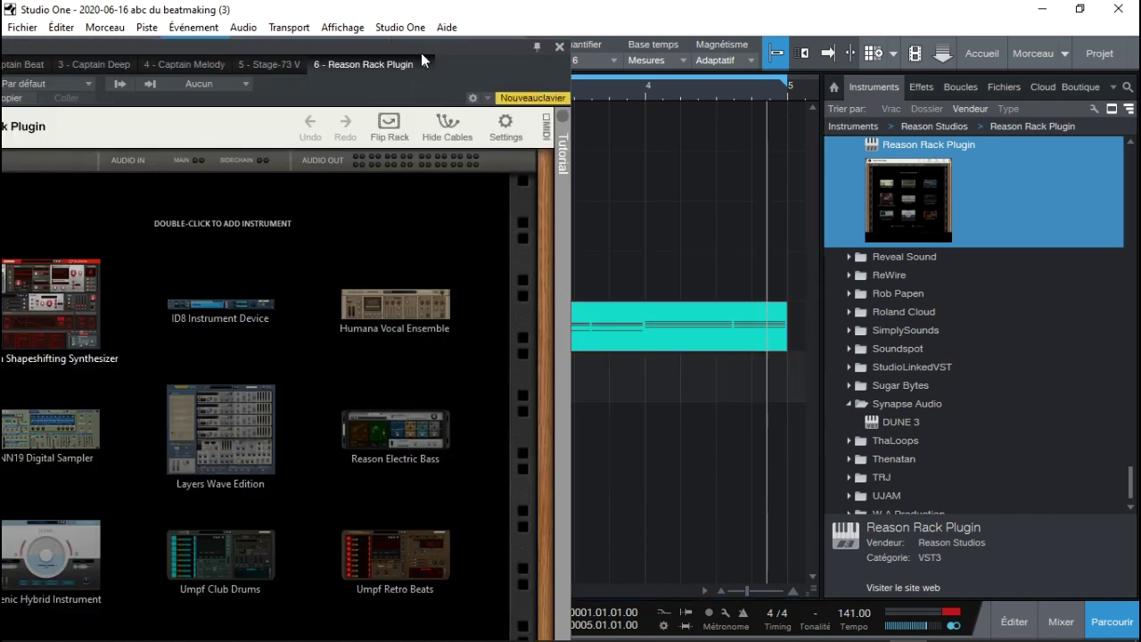
drag(421, 53, 913, 7)
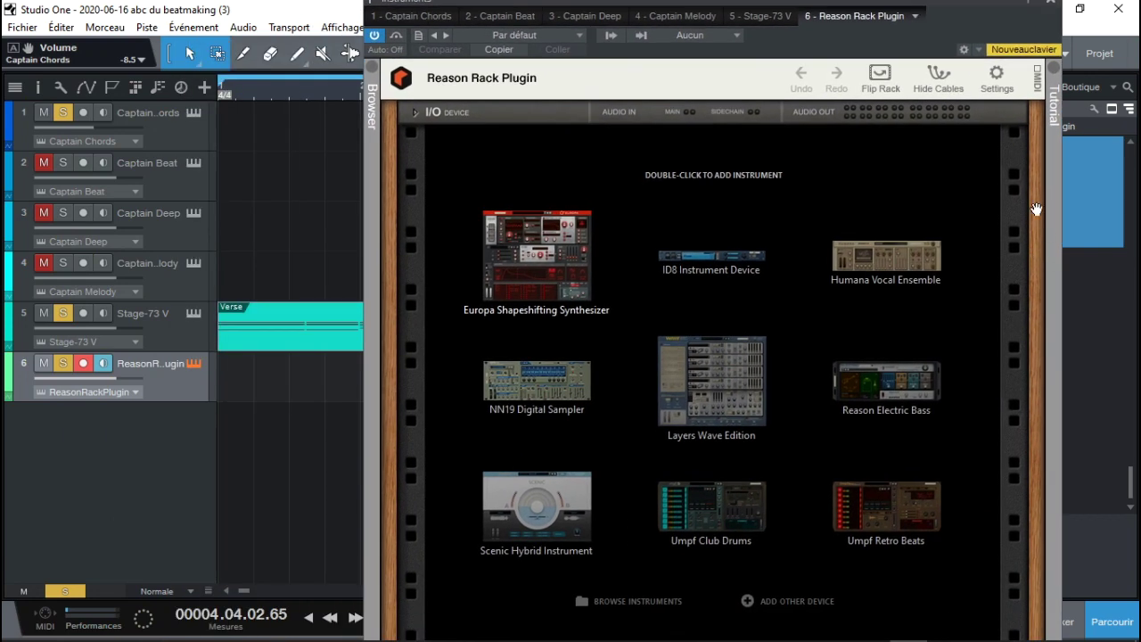
Load the 808-1 patch from the refill folder's NN19 subfolder into the Reason rack, and close the plugin
click(375, 72)
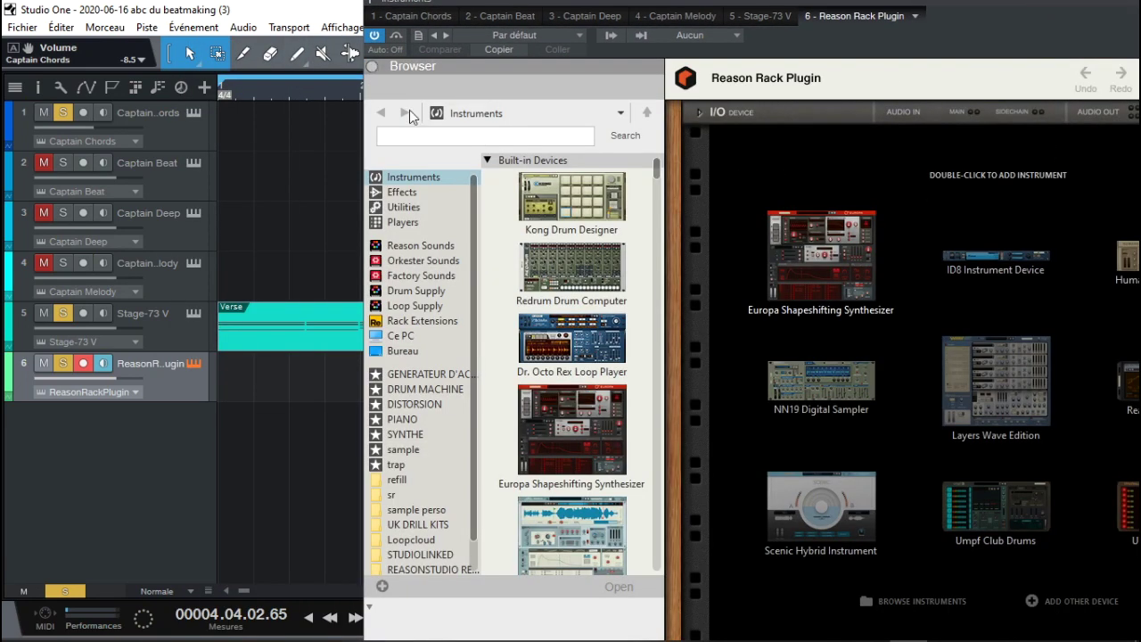
click(434, 479)
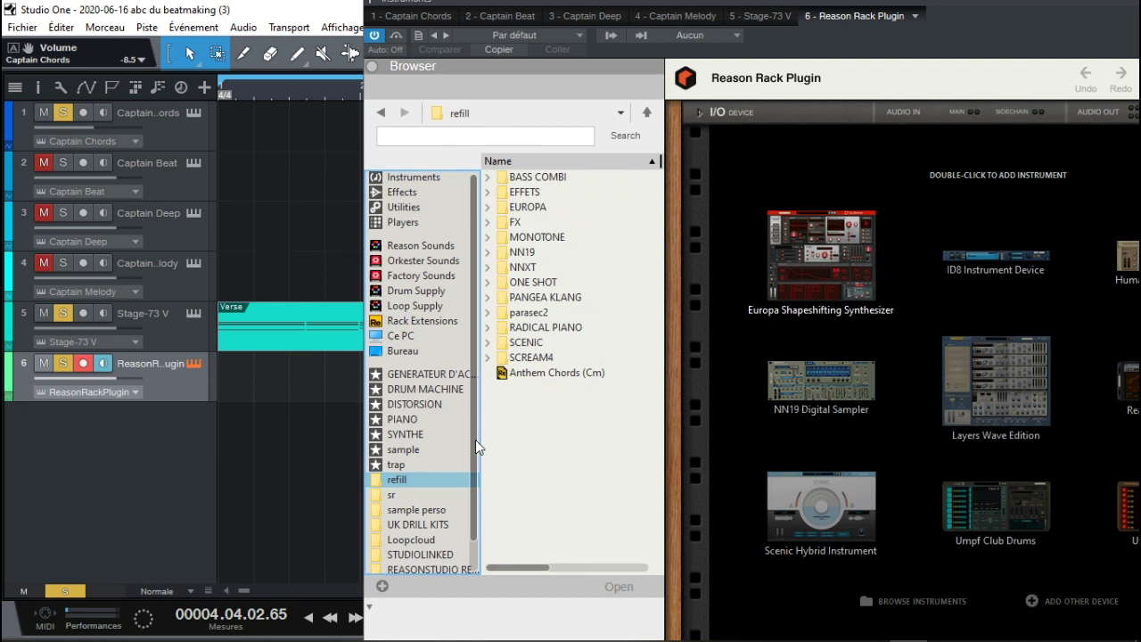
click(487, 252)
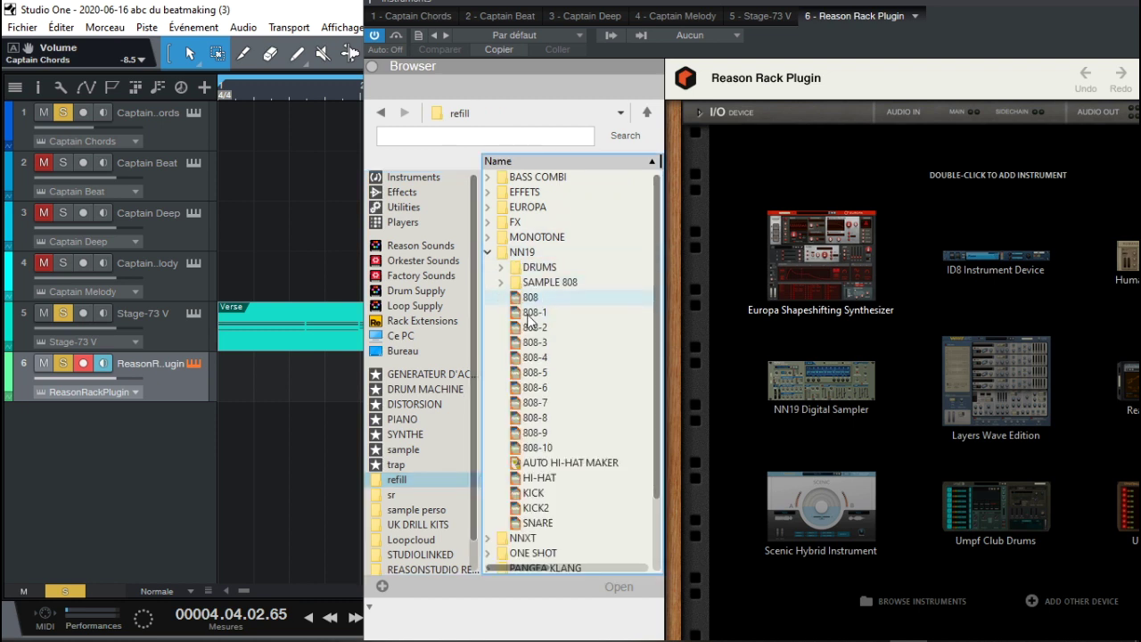
drag(534, 312, 918, 268)
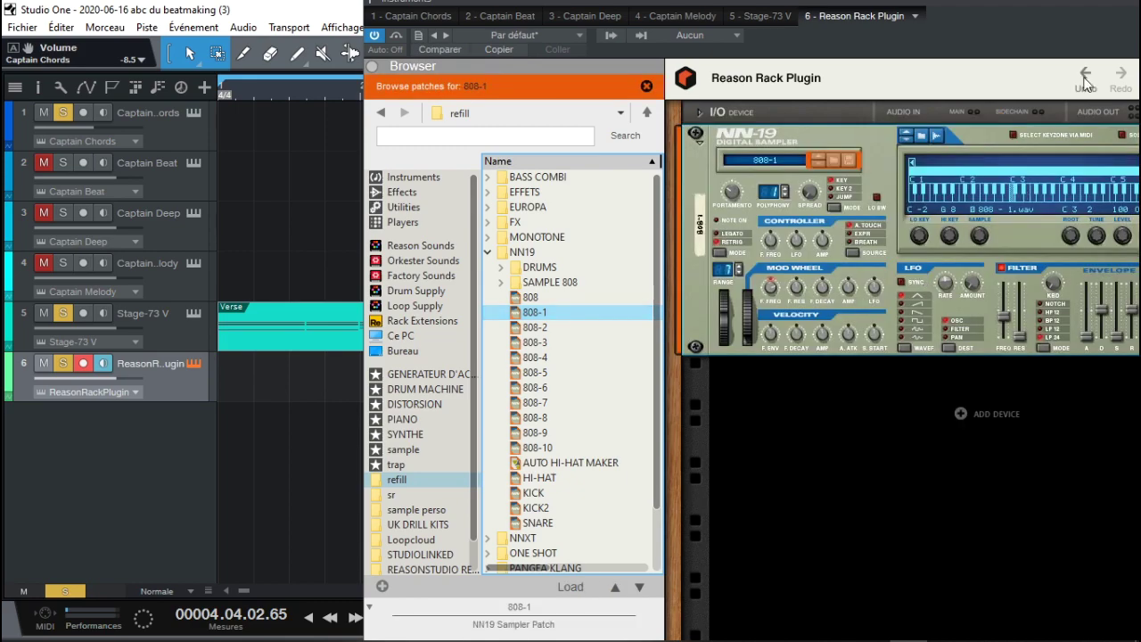
drag(1073, 7, 894, 50)
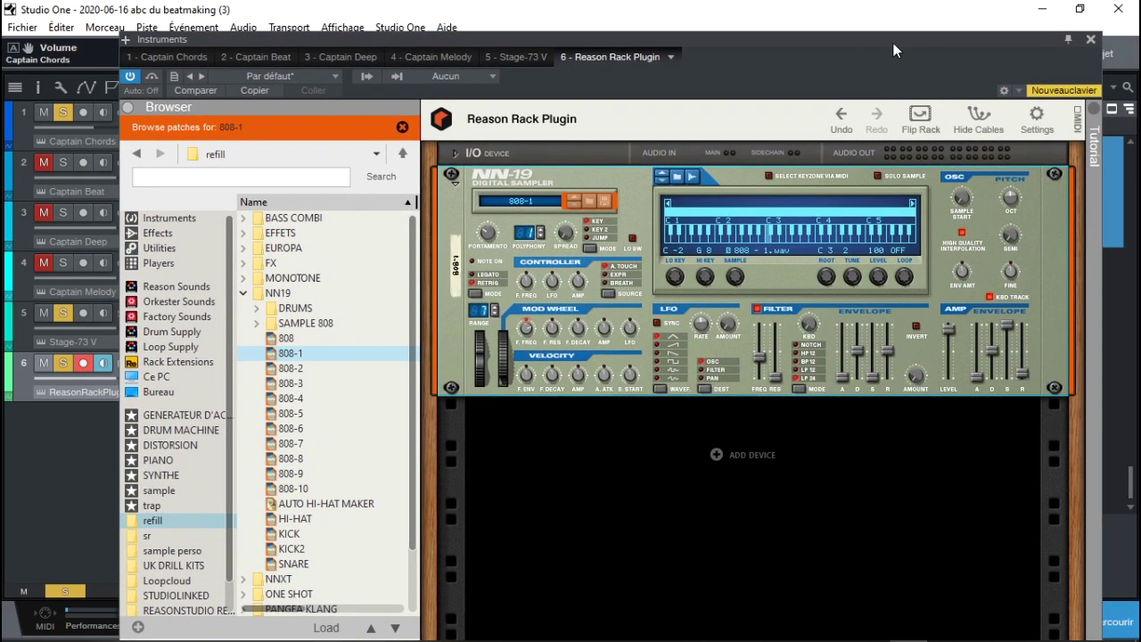
click(1090, 42)
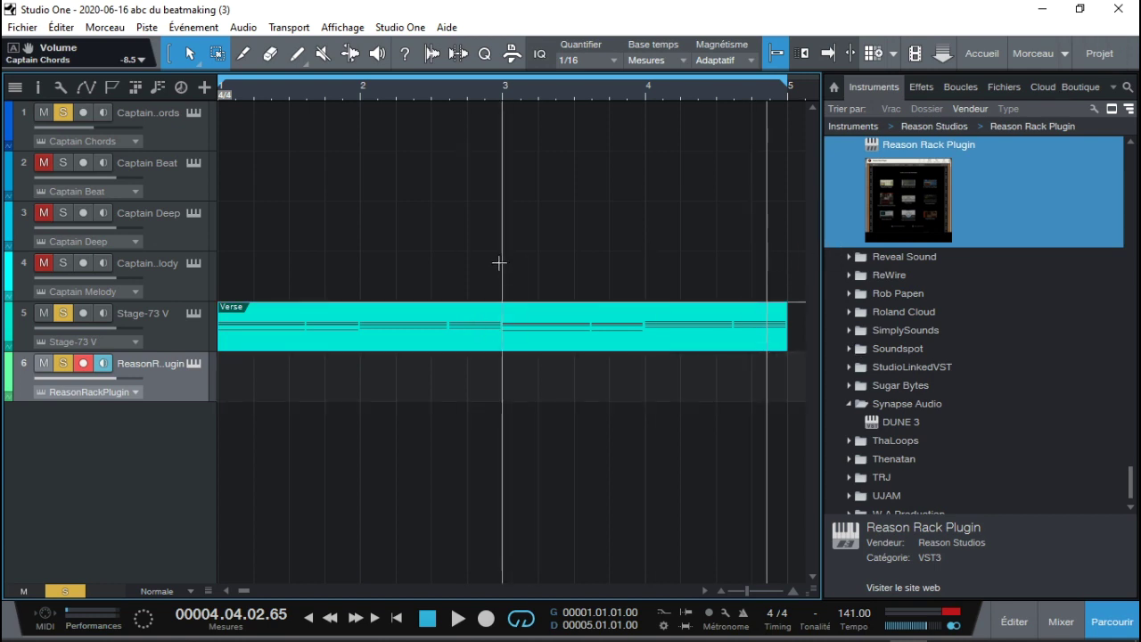
Export the Captain Deep verse bassline onto the Reason Rack track at bar 1 and play it back with the 808-1 patch
click(193, 213)
drag(620, 59, 1031, 7)
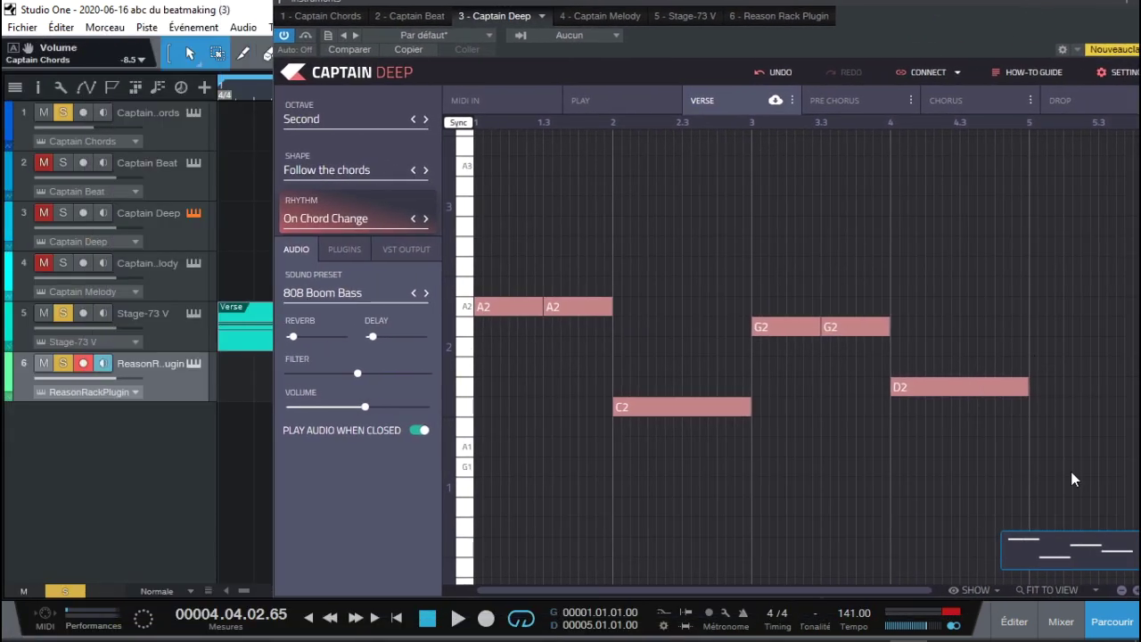
drag(1059, 553, 236, 362)
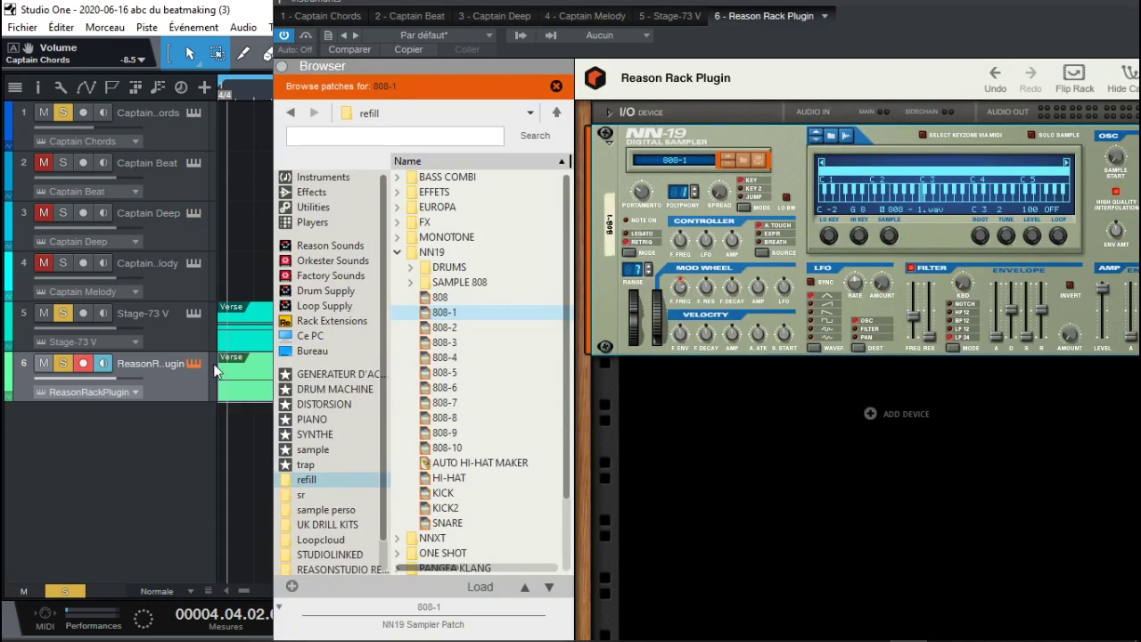
key(space)
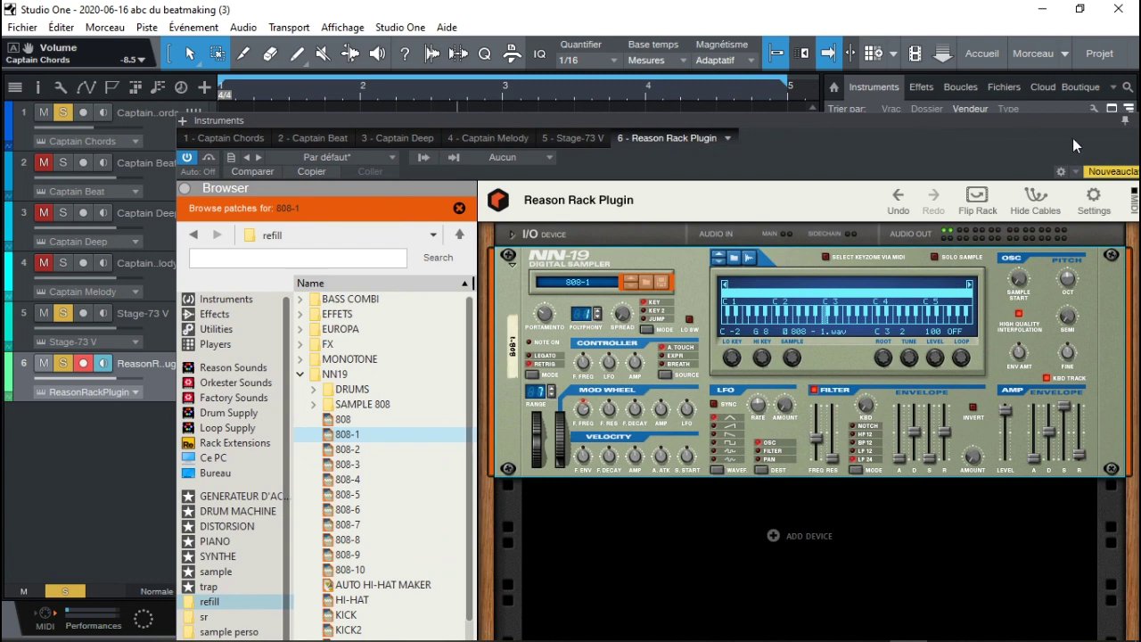
drag(1072, 138, 1051, 109)
click(960, 148)
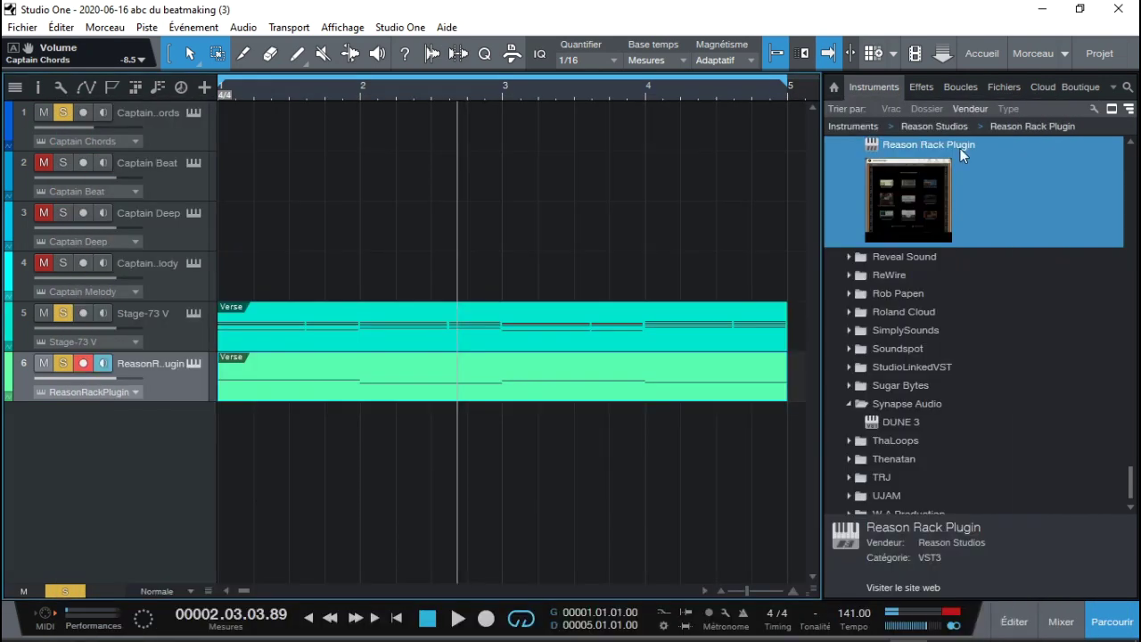
Check the bass clip's notes in the piano roll, and hide the instrument browser
double_click(546, 380)
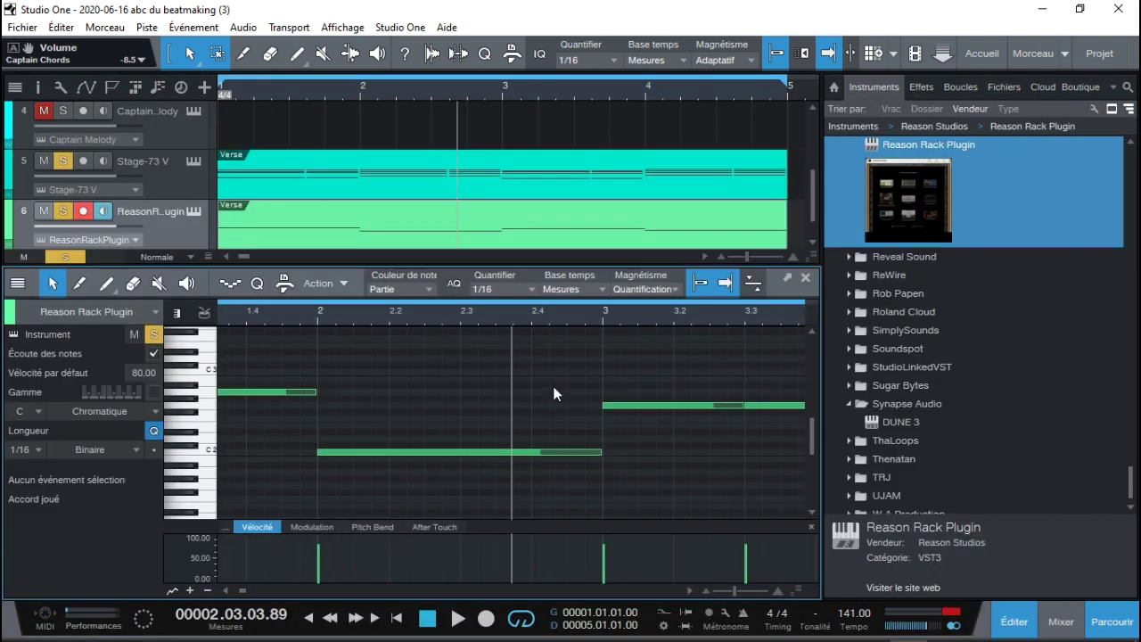
click(1126, 610)
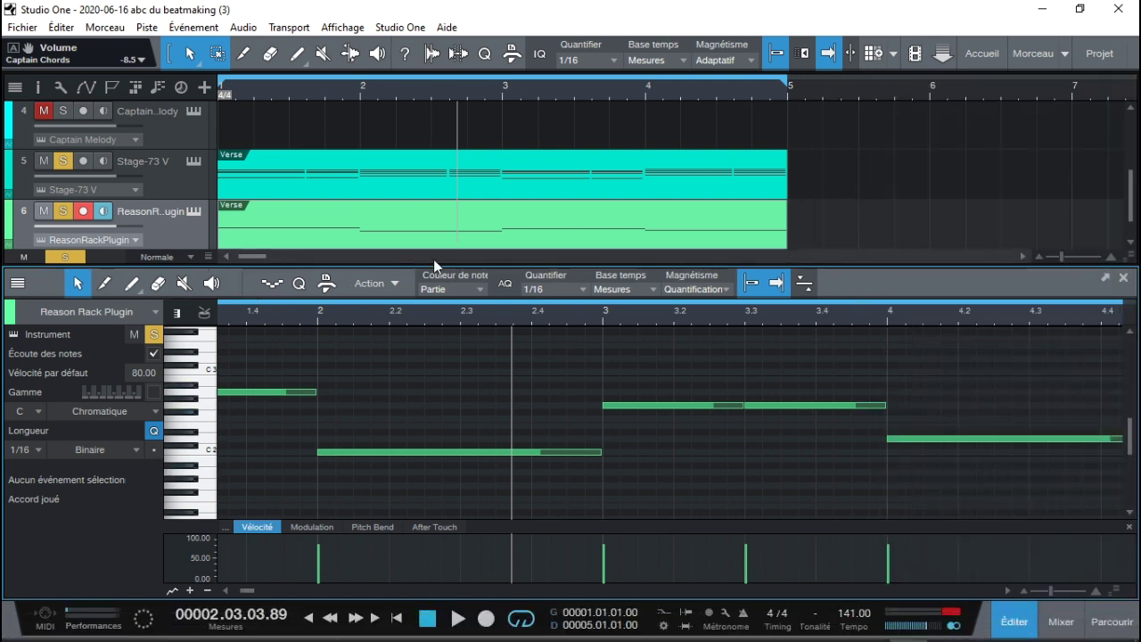
click(1124, 278)
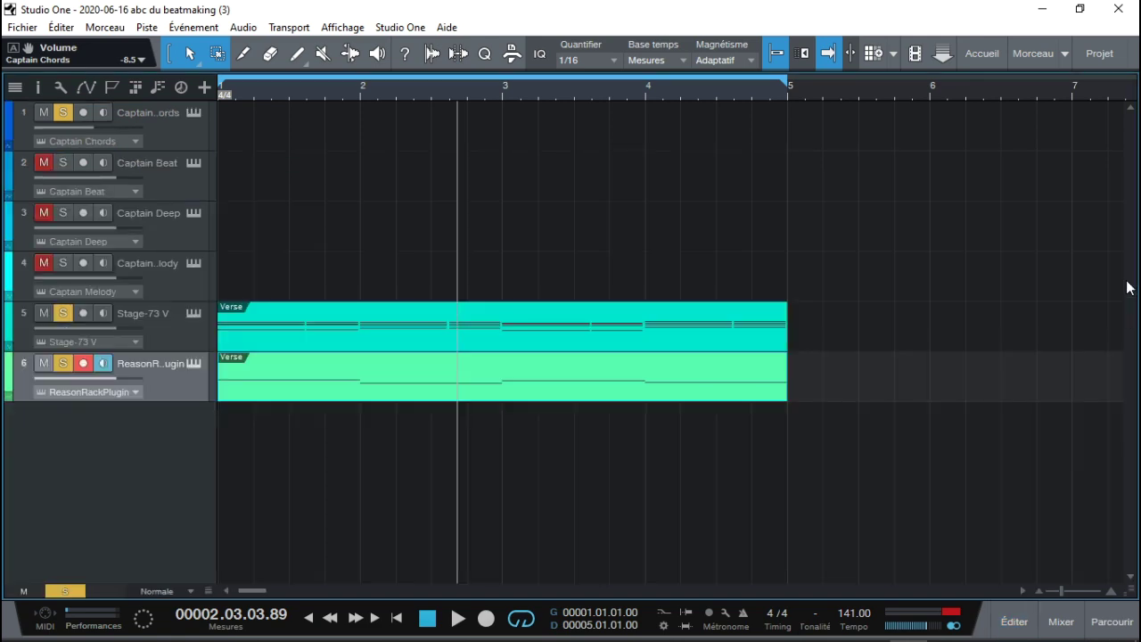
Insert the Tonicmint AB Transpose player above the NN-19 sampler in the Reason rack
click(195, 364)
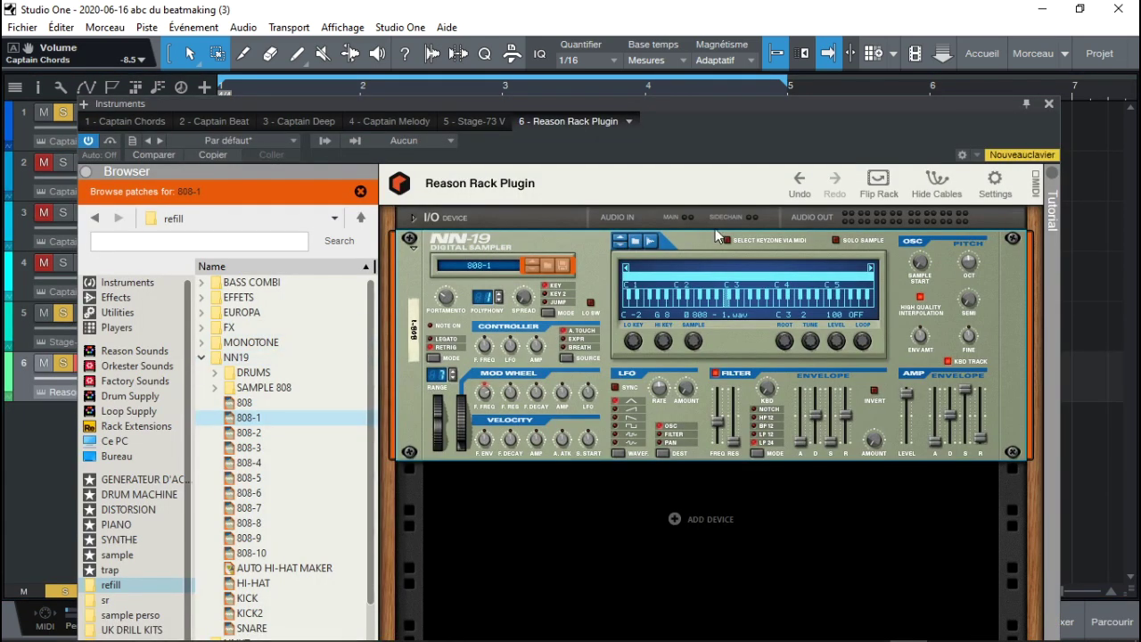
drag(731, 111, 804, 14)
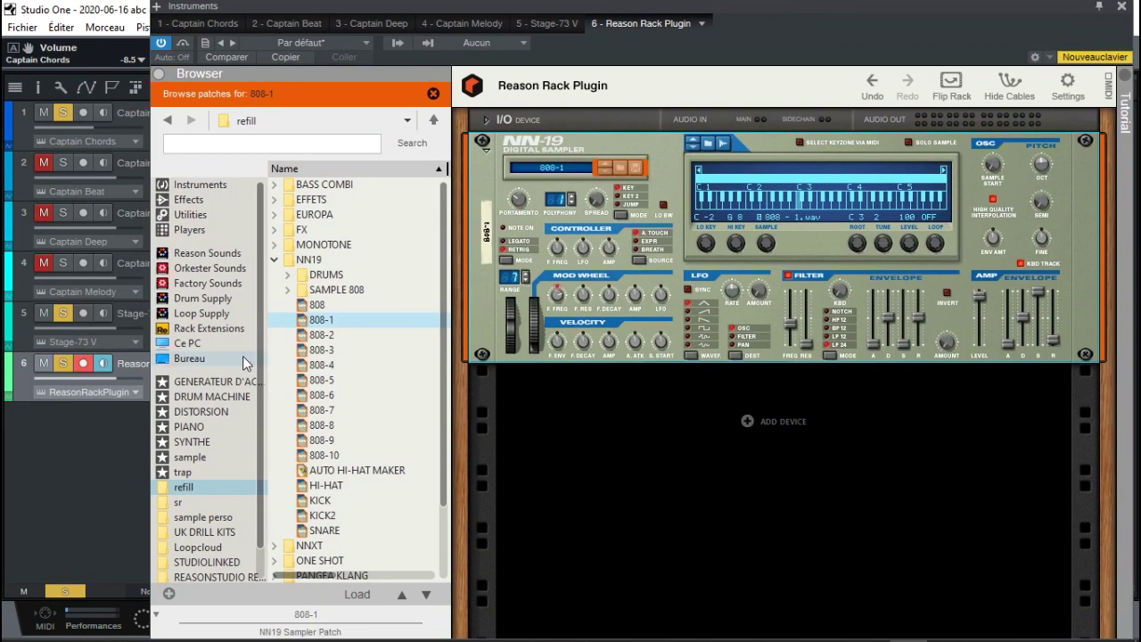
click(185, 231)
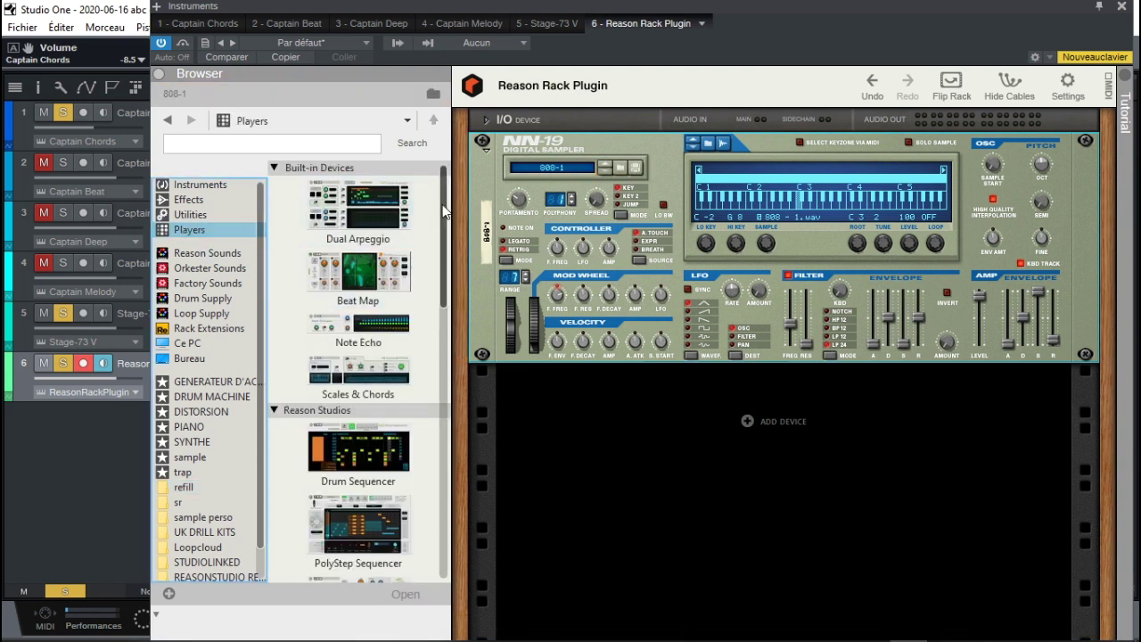
scroll(436, 312, down, 8)
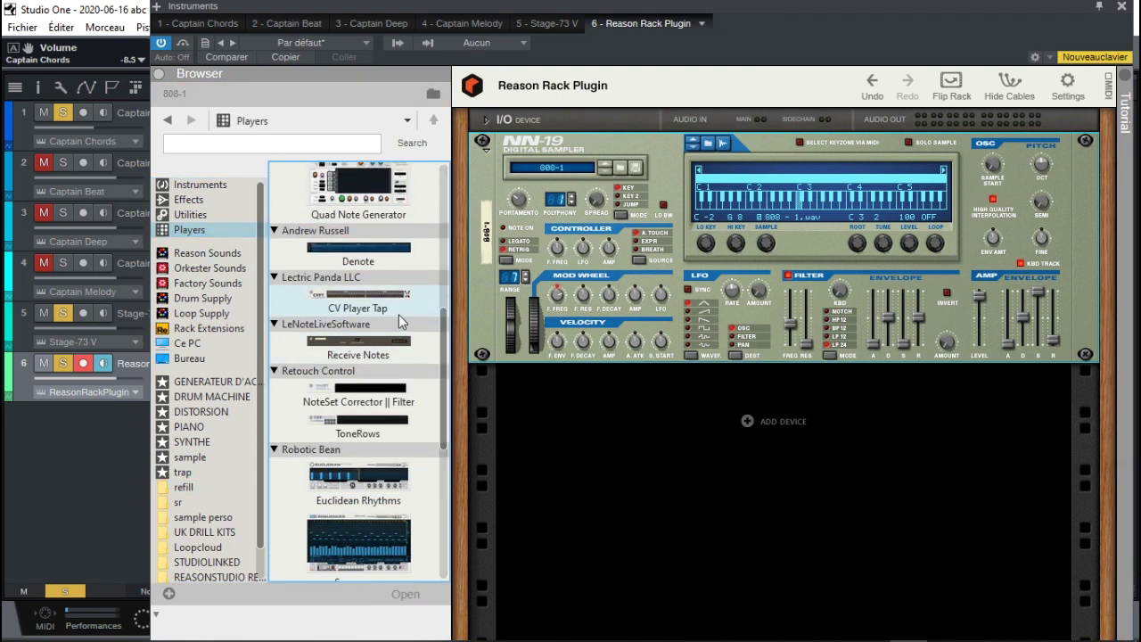
scroll(446, 336, down, 1)
scroll(445, 345, down, 4)
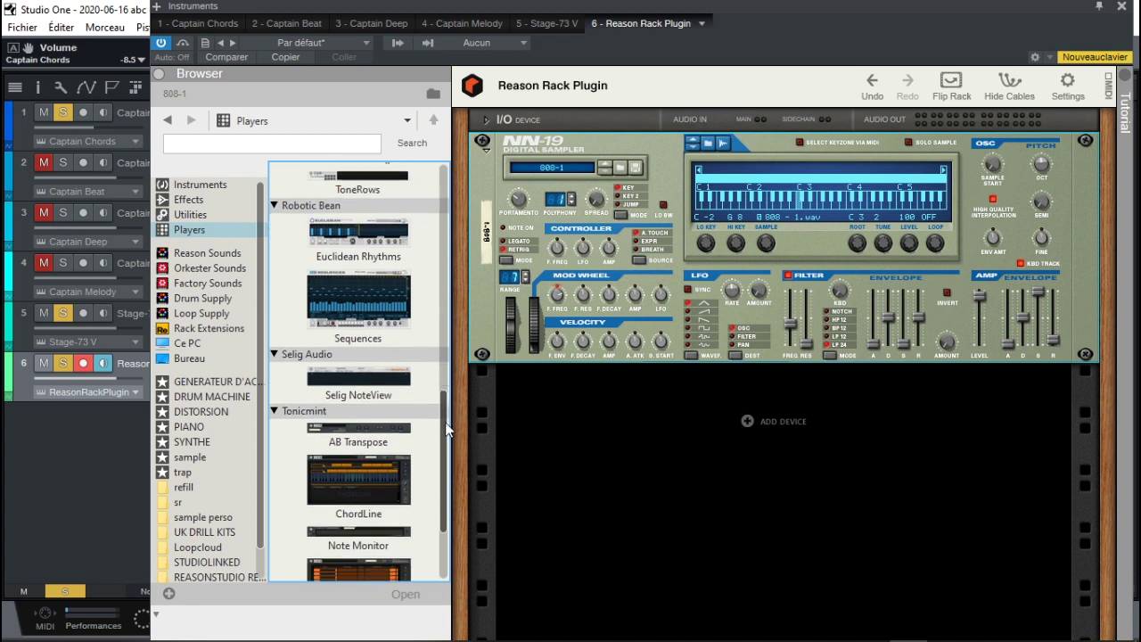
drag(367, 431, 769, 131)
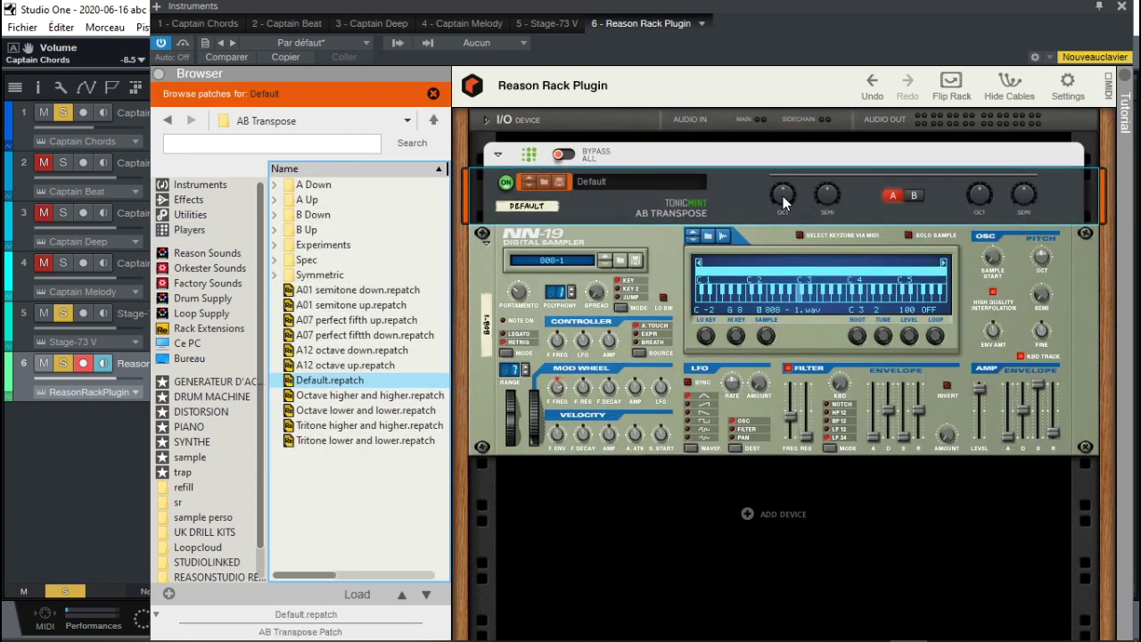
Set the Octave A value of AB Transpose to 0.6250 and close the Reason rack
drag(785, 203, 786, 193)
scroll(783, 206, down, 1)
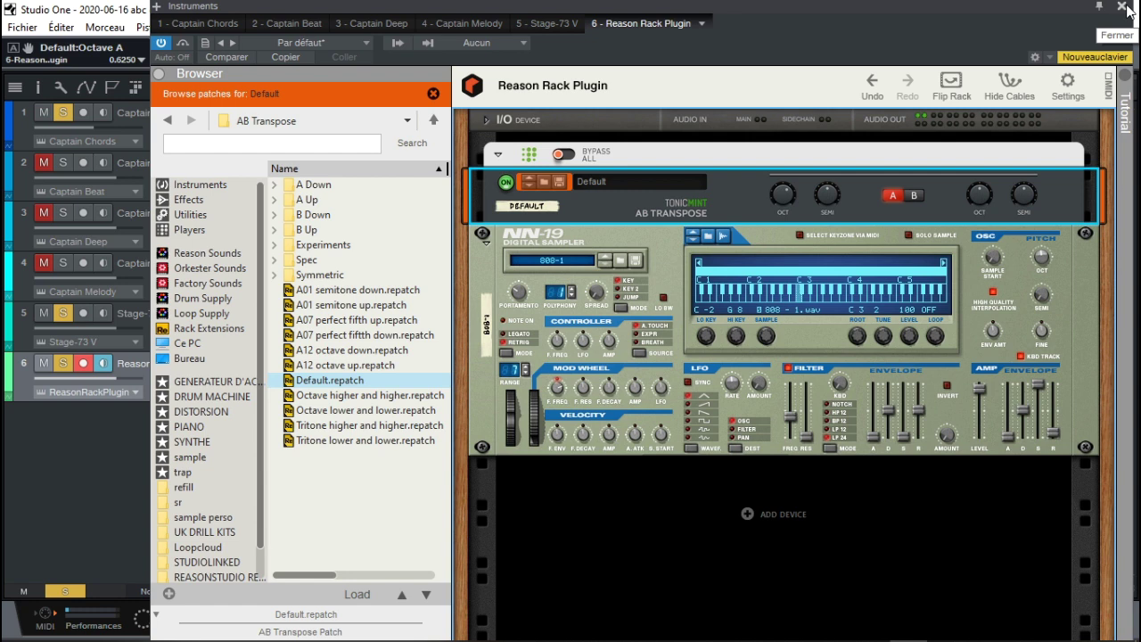
click(1128, 9)
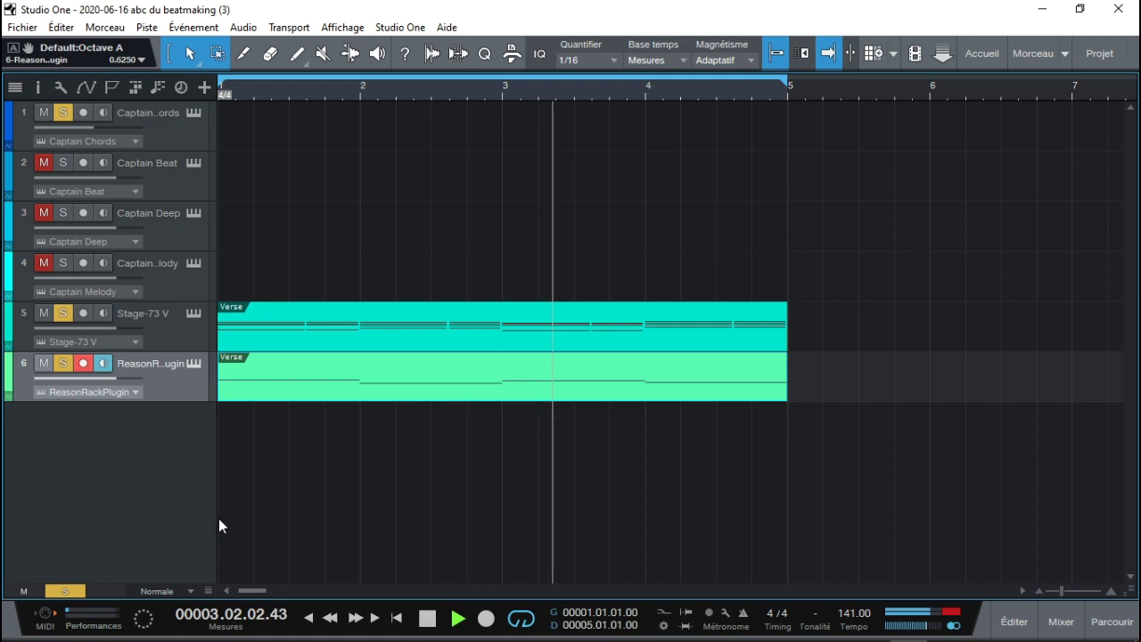
Open the bass clip in the piano roll with all four bars in view, and stop playback
double_click(368, 396)
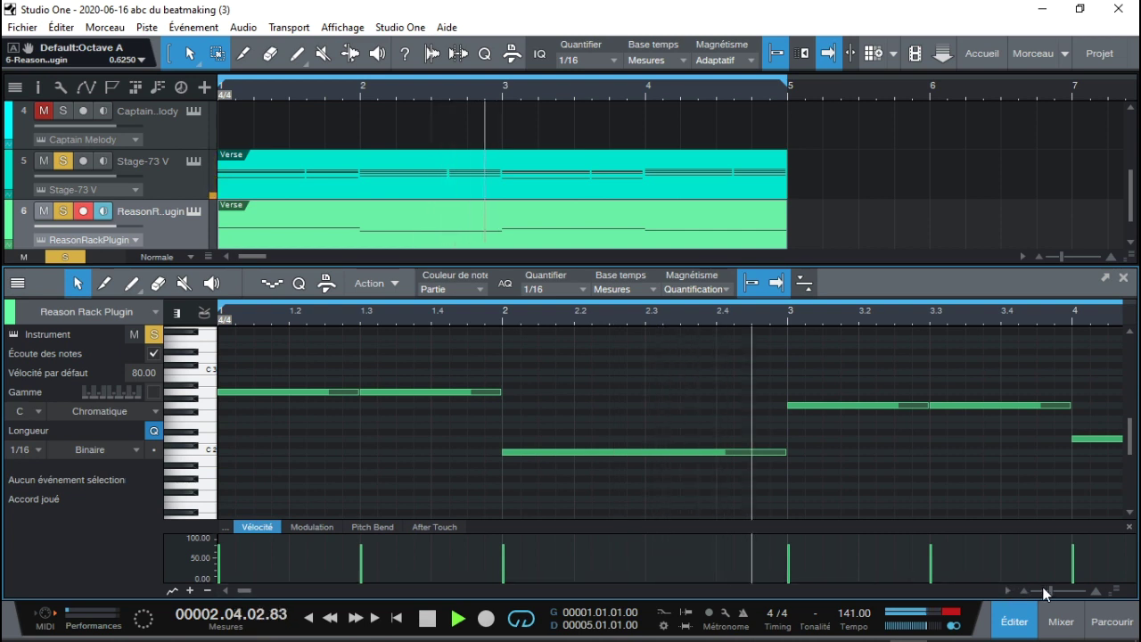
drag(1051, 596, 1046, 596)
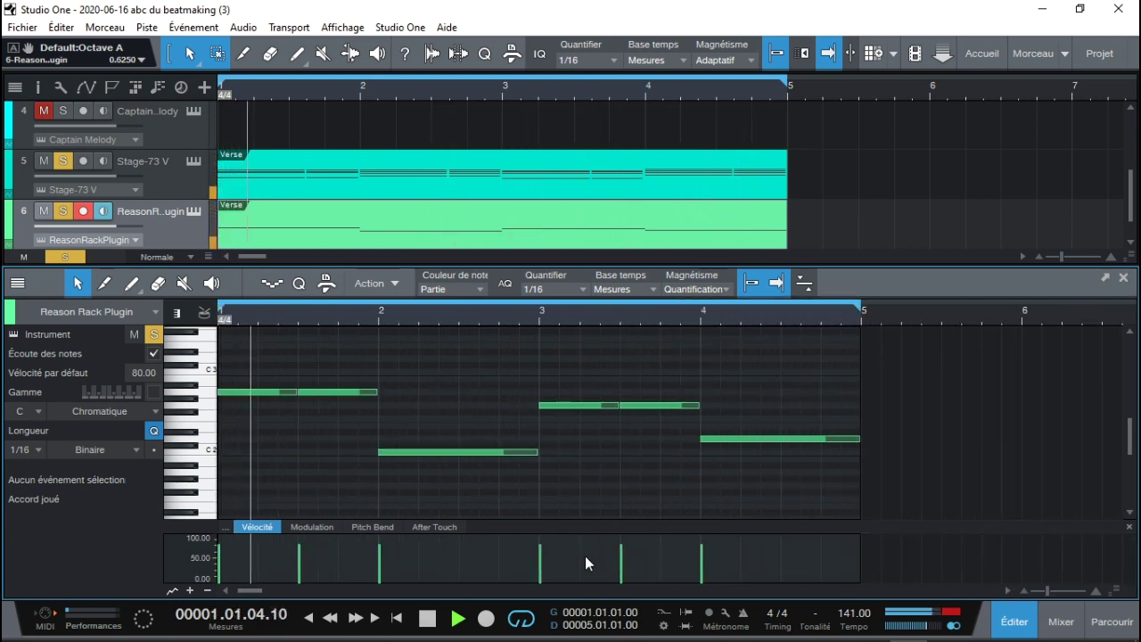
key(space)
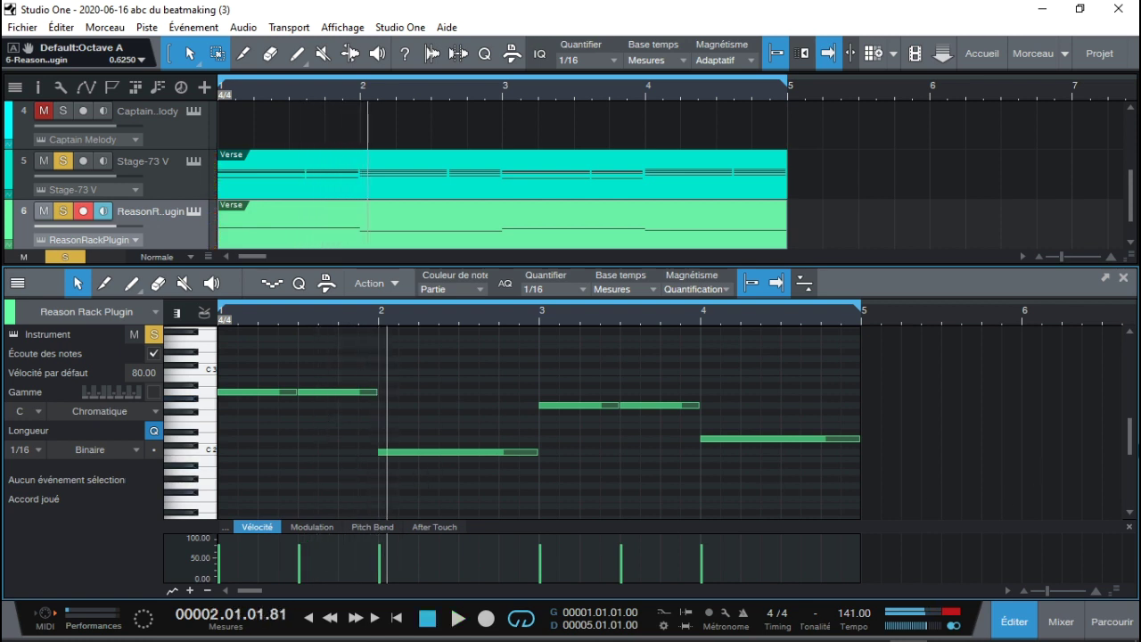
Add a one-beat D3 note at beat 4 of bar 4 in the bass clip and play it back
scroll(1128, 442, up, 2)
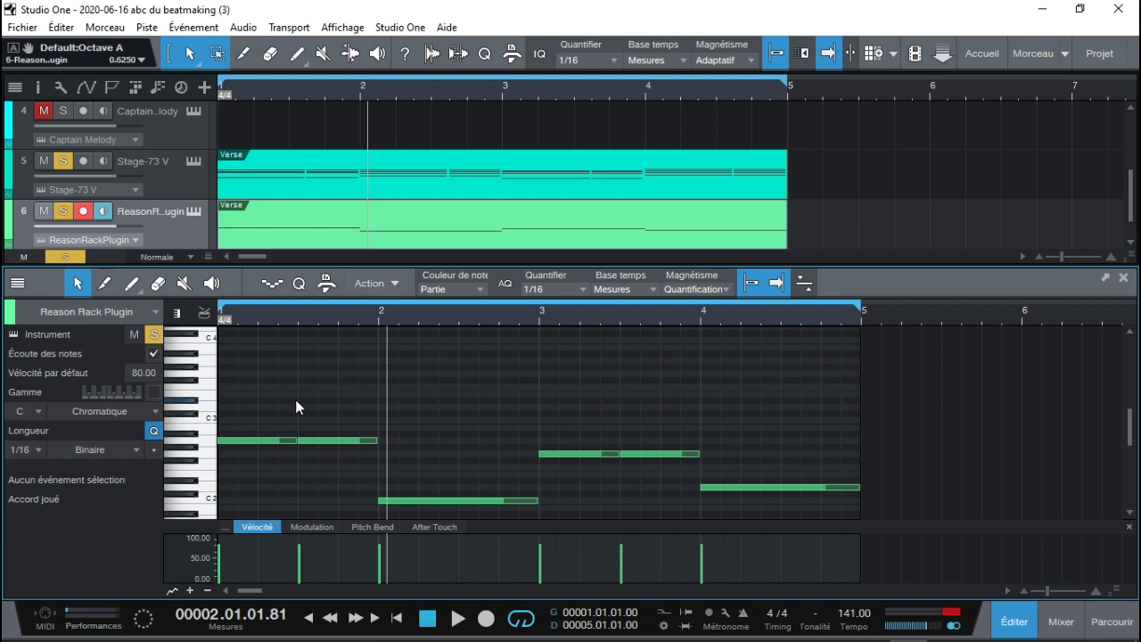
click(824, 410)
drag(836, 408, 867, 412)
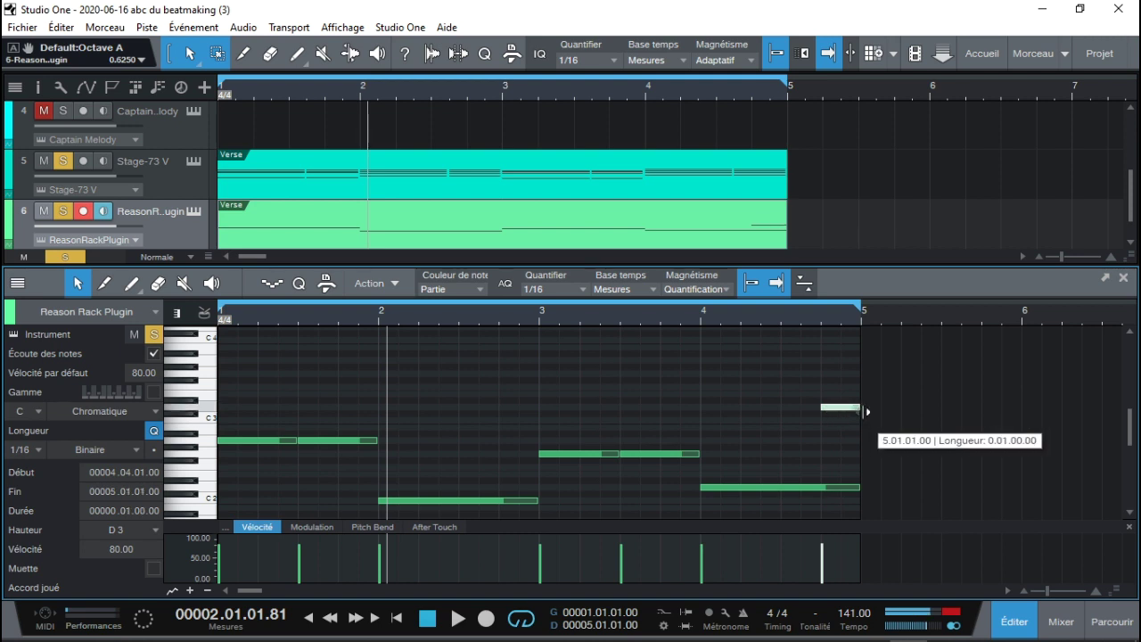
key(space)
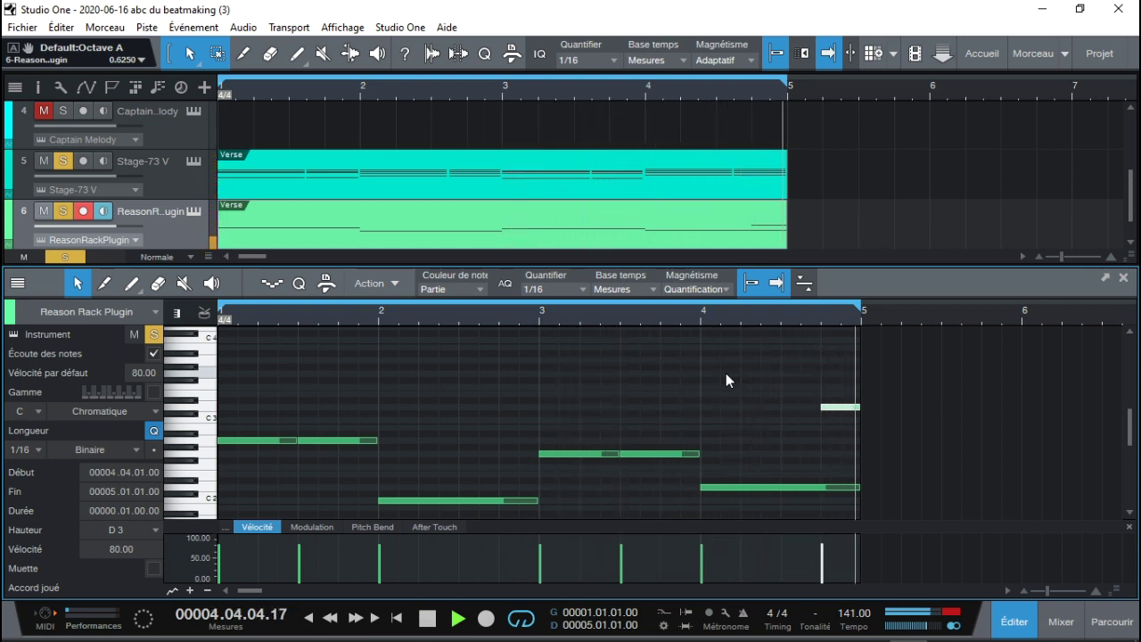
key(space)
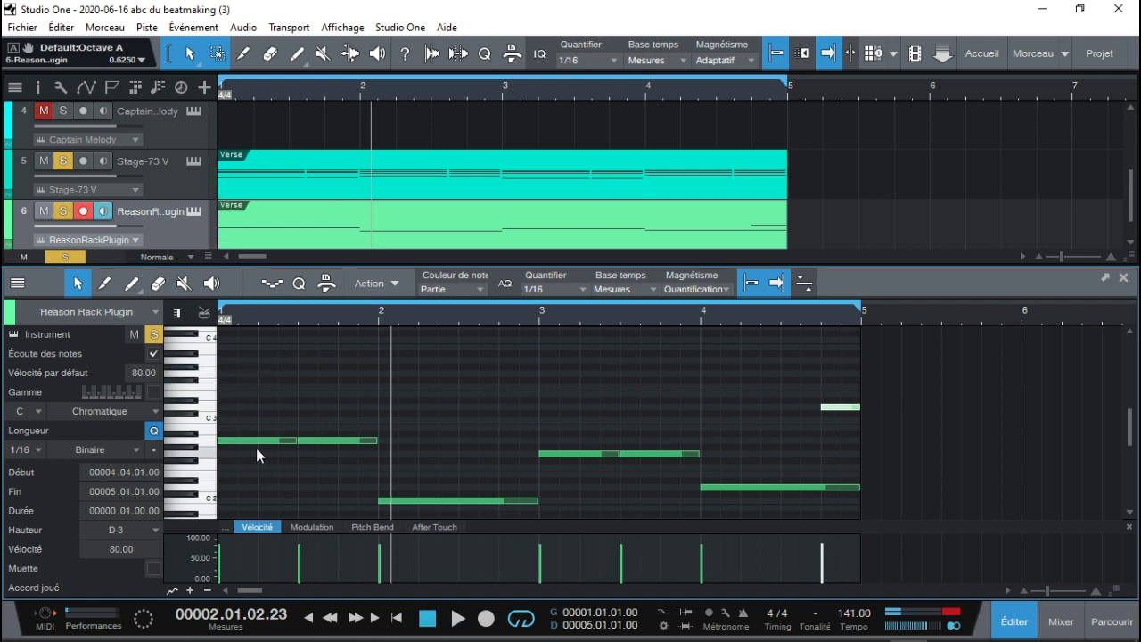
Add a one-beat A3 note at position 1.1.3 in the bass clip and listen from the start
double_click(251, 362)
drag(248, 361, 274, 368)
key(comma)
key(space)
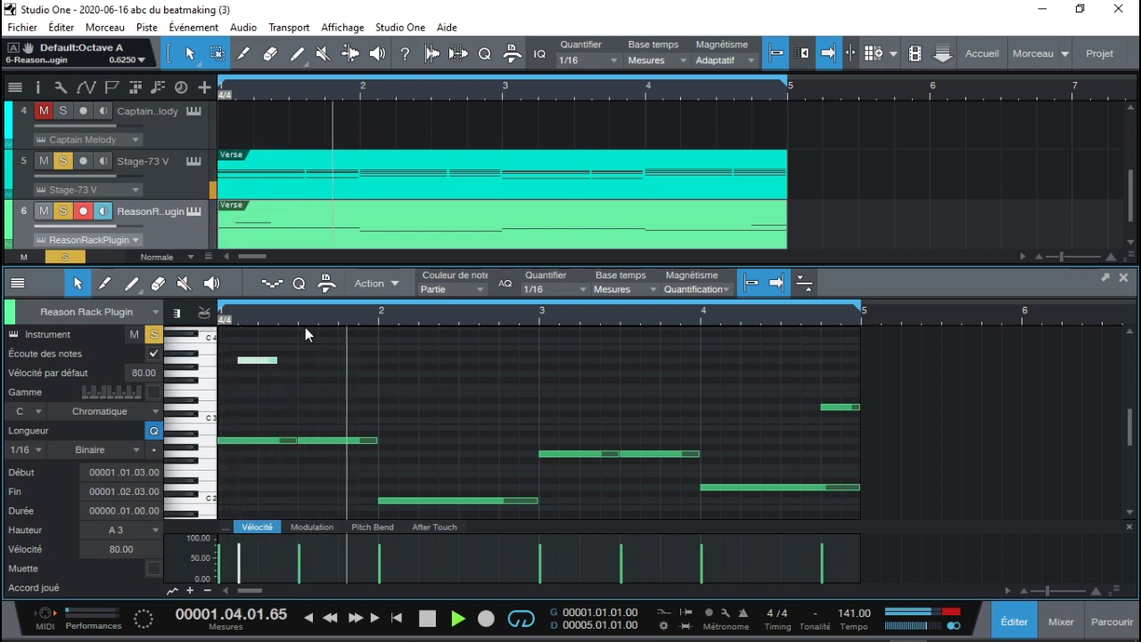
key(space)
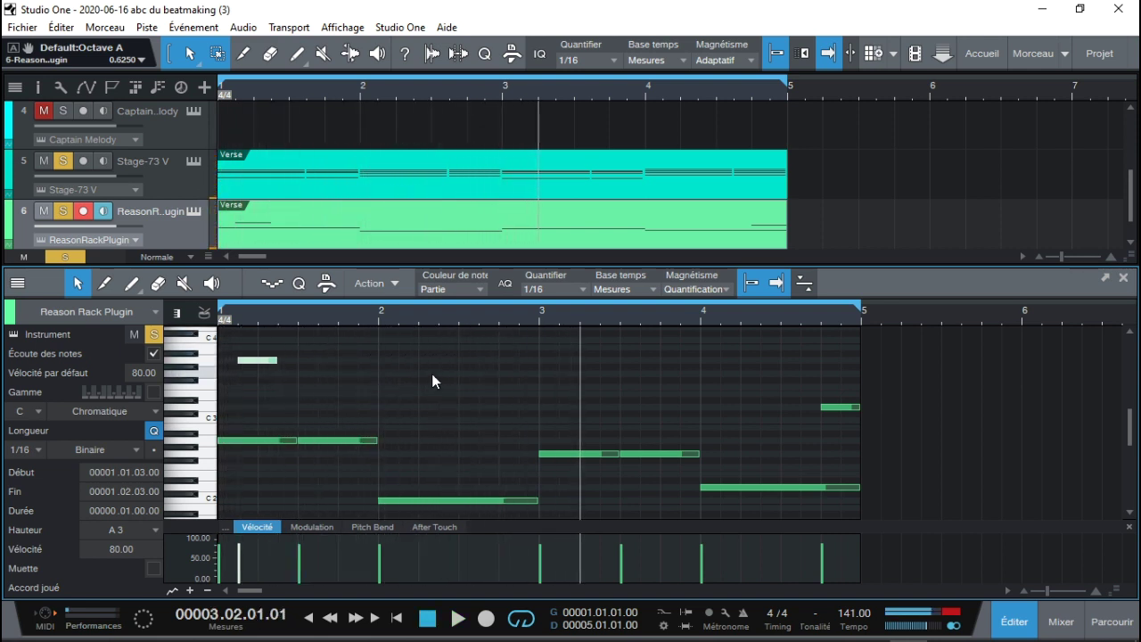
Add a one-beat G3 note at position 3.1.3 in the bass clip and play the loop
double_click(567, 374)
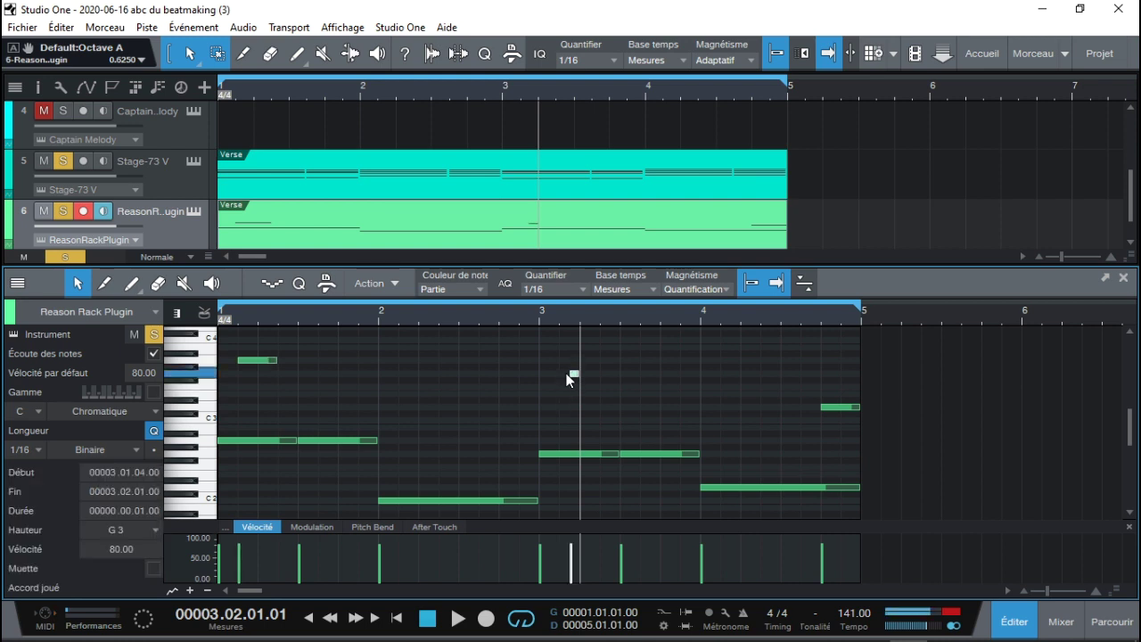
drag(572, 374, 599, 375)
key(space)
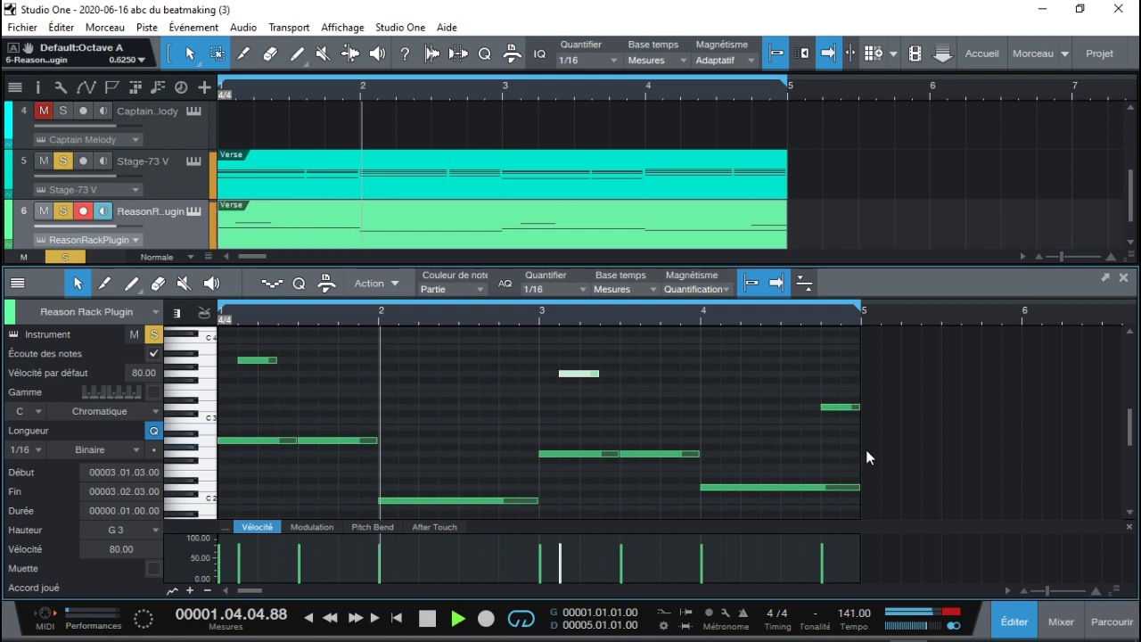
key(space)
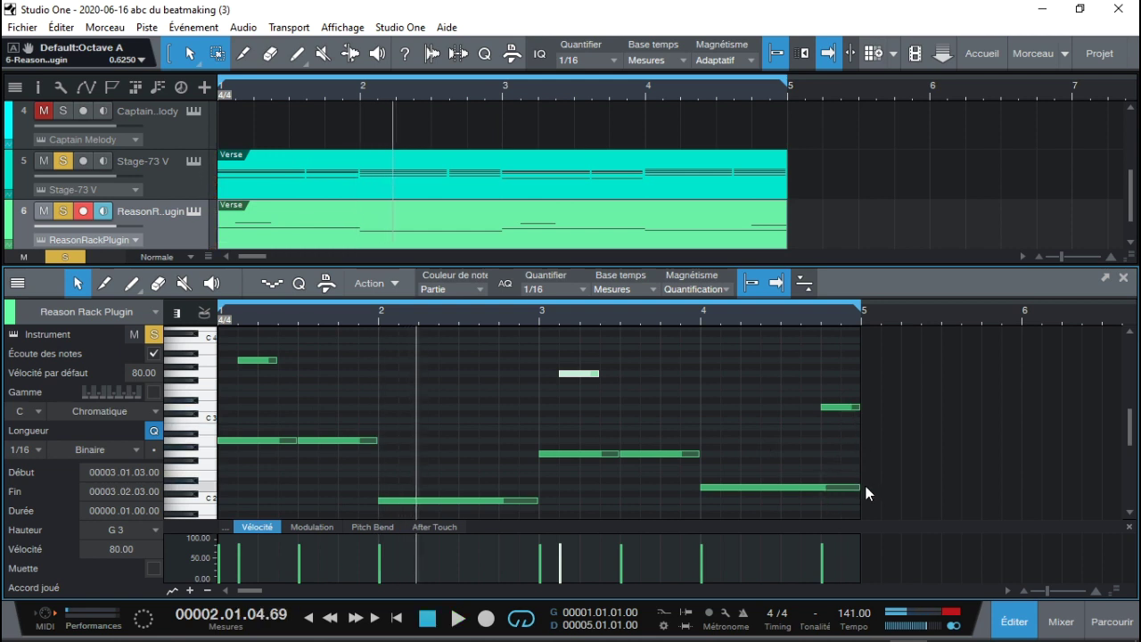
Shorten bar 4's long low note by about three sixteenths and split the D3 note at 4.4.3
drag(860, 490, 828, 490)
click(839, 408)
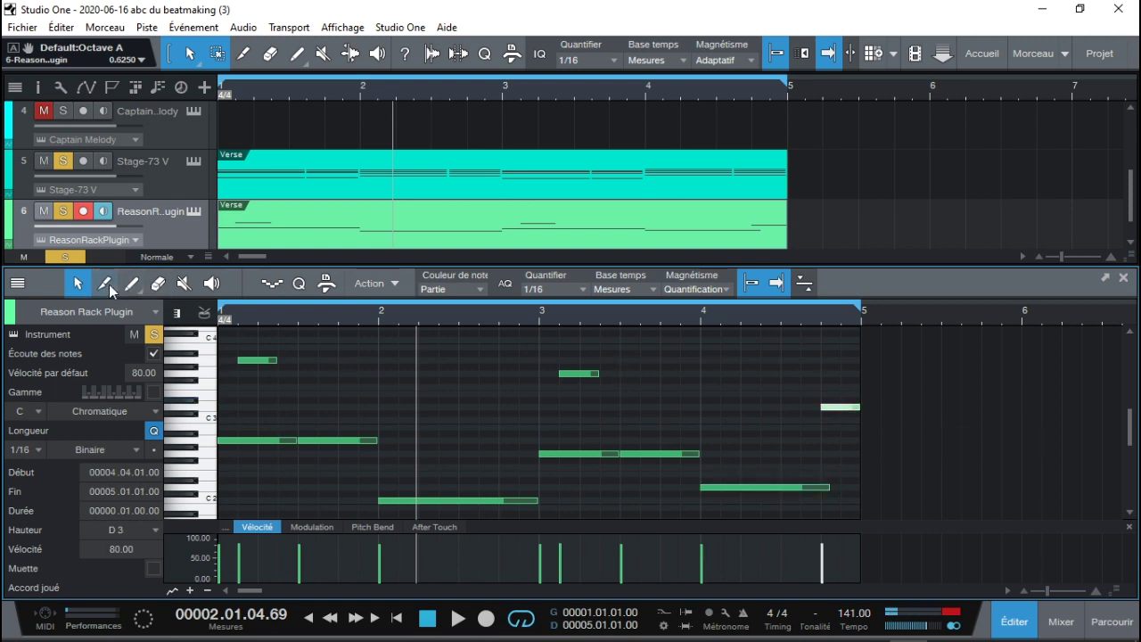
click(104, 283)
click(841, 407)
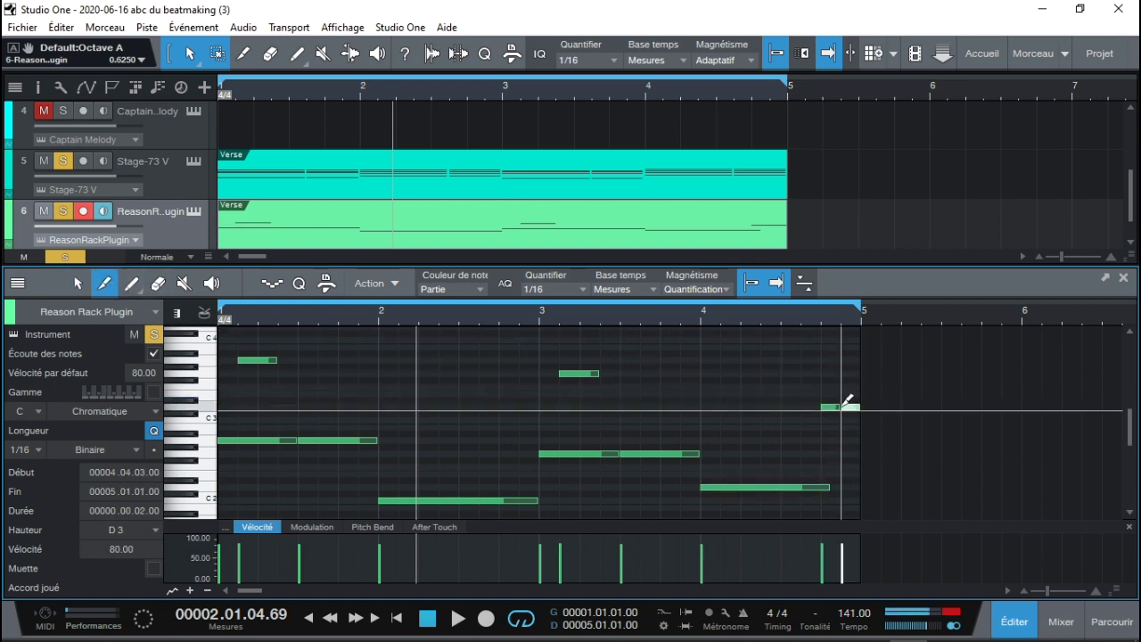
click(86, 283)
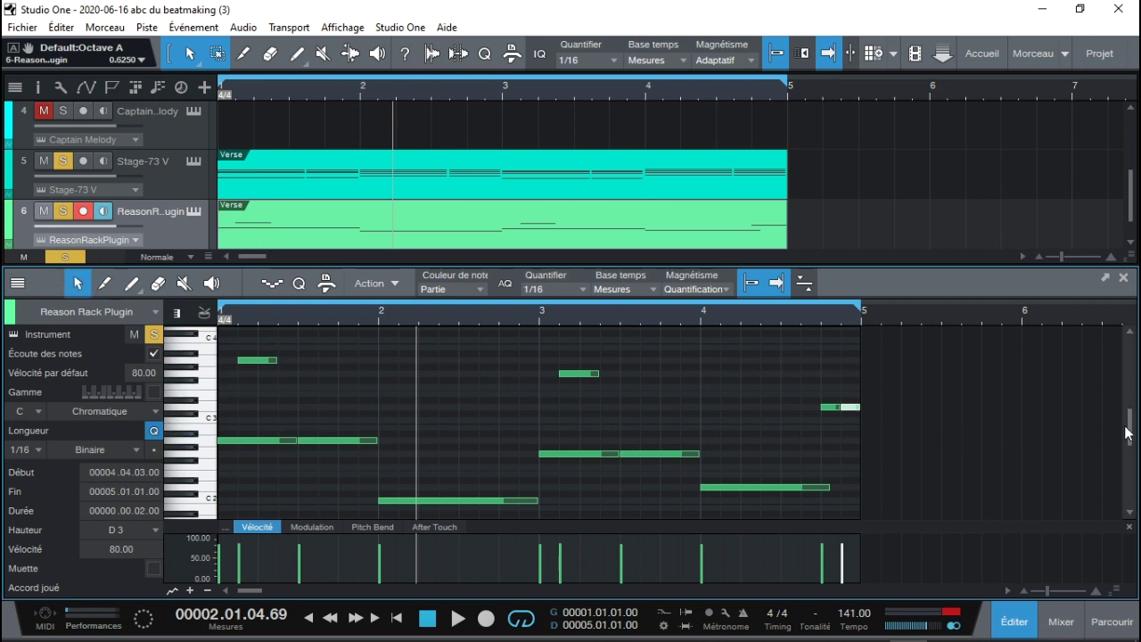
Raise the second half of the split D3 note an octave to D4 and play the bassline
scroll(1131, 436, up, 3)
drag(854, 457, 854, 382)
key(space)
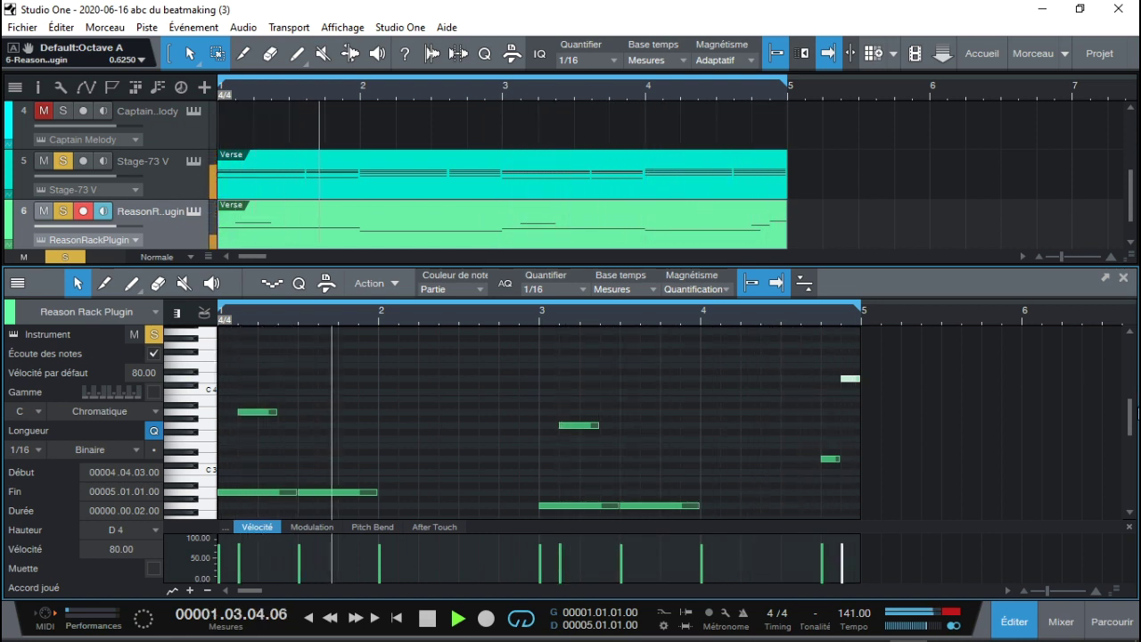
drag(1132, 416, 1134, 443)
drag(1136, 435, 1138, 424)
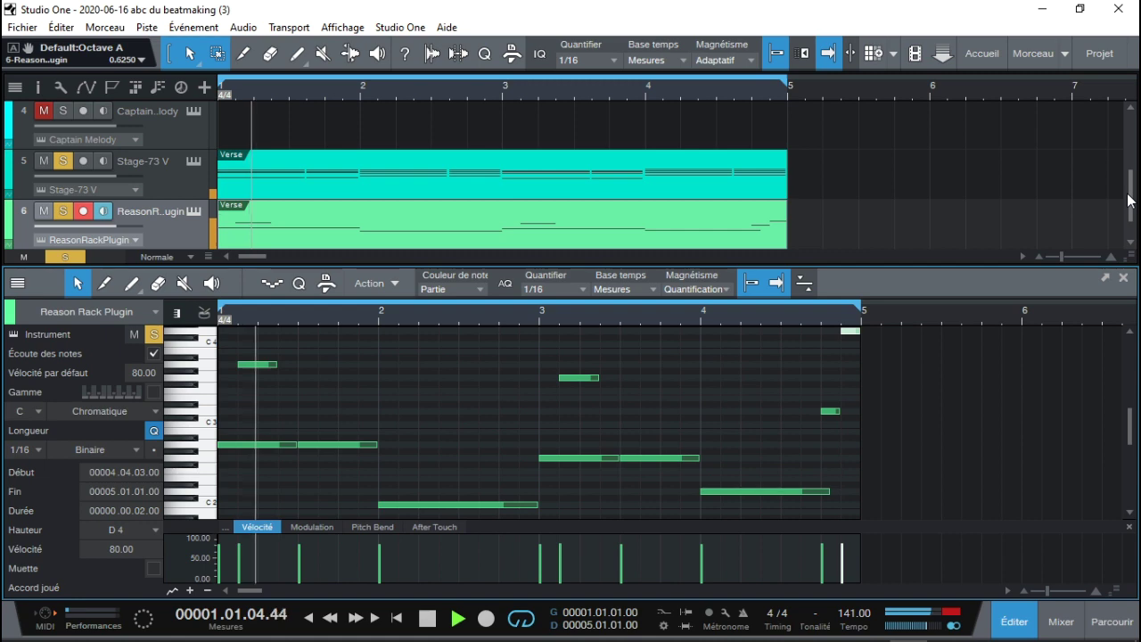
Check Captain Melody's verse pattern, and solo the Captain Melody, Captain Deep and Captain Chords tracks for listening
scroll(1108, 172, up, 3)
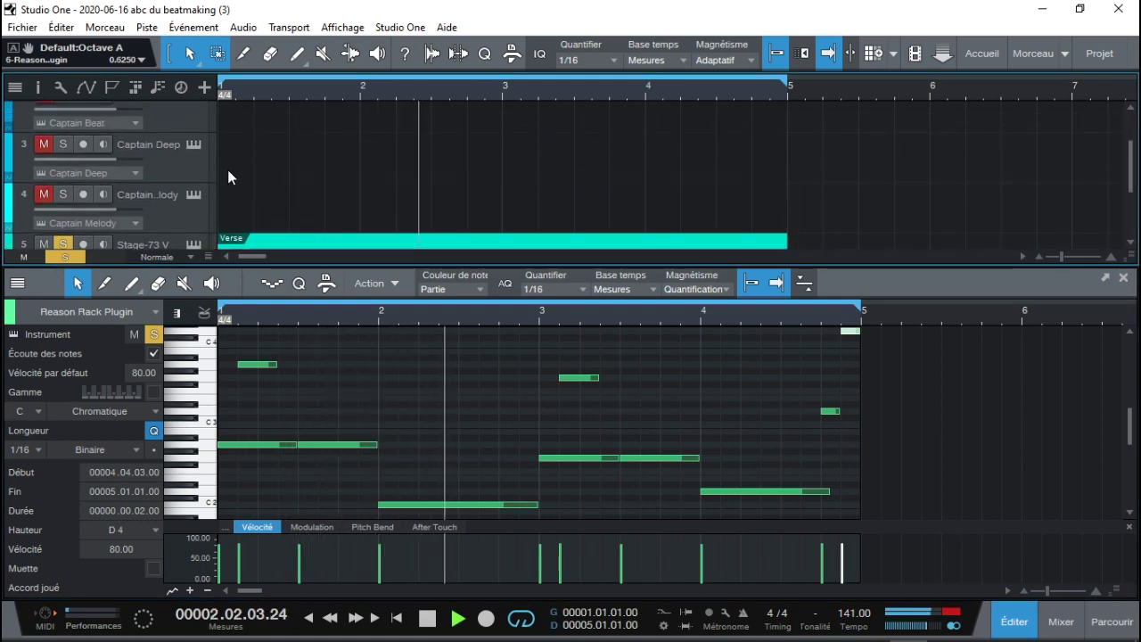
click(193, 196)
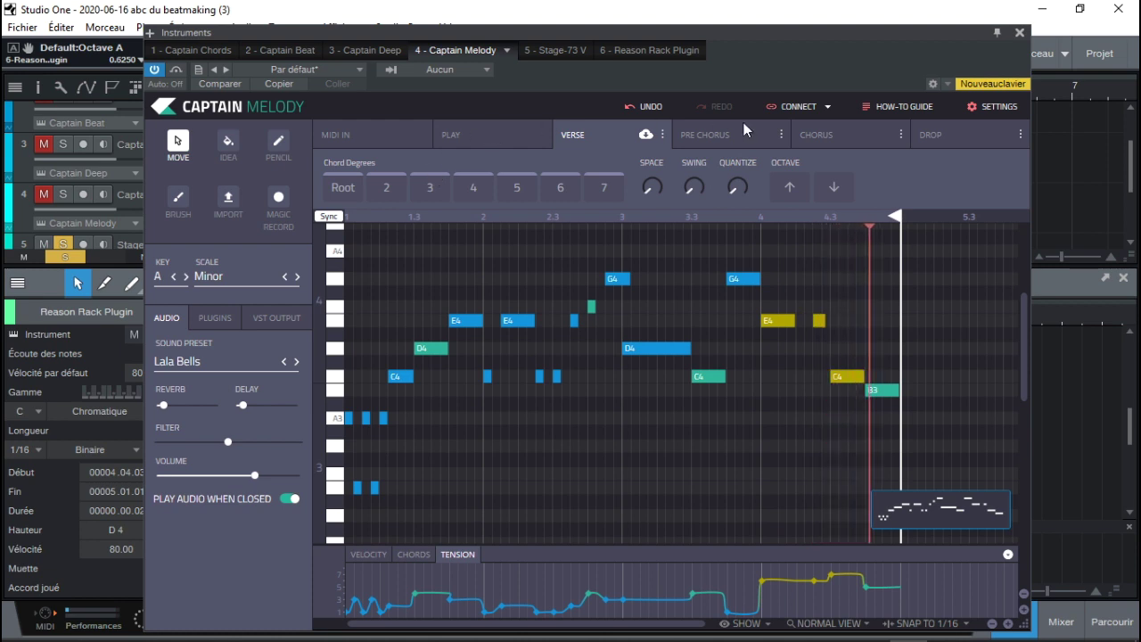
click(1019, 32)
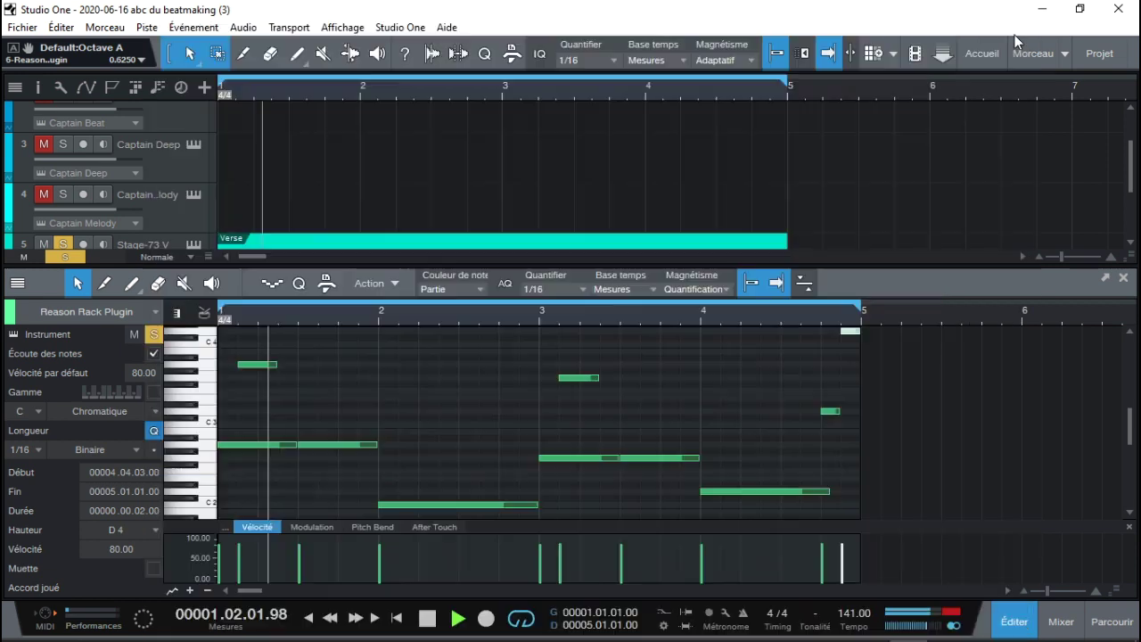
click(64, 194)
click(66, 144)
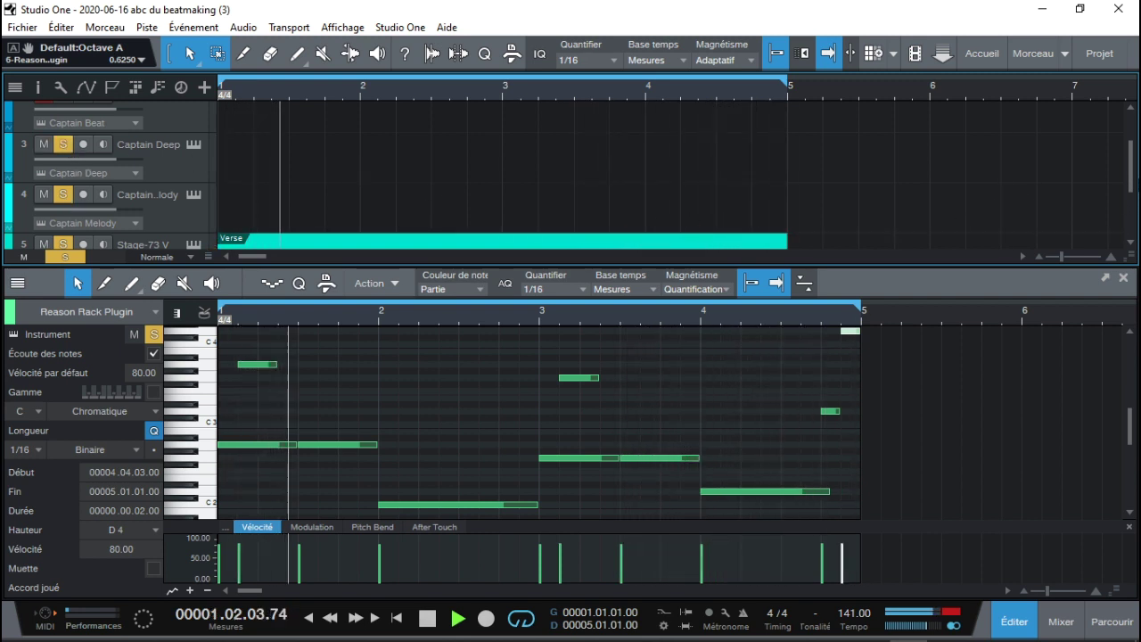
drag(1132, 167, 1134, 144)
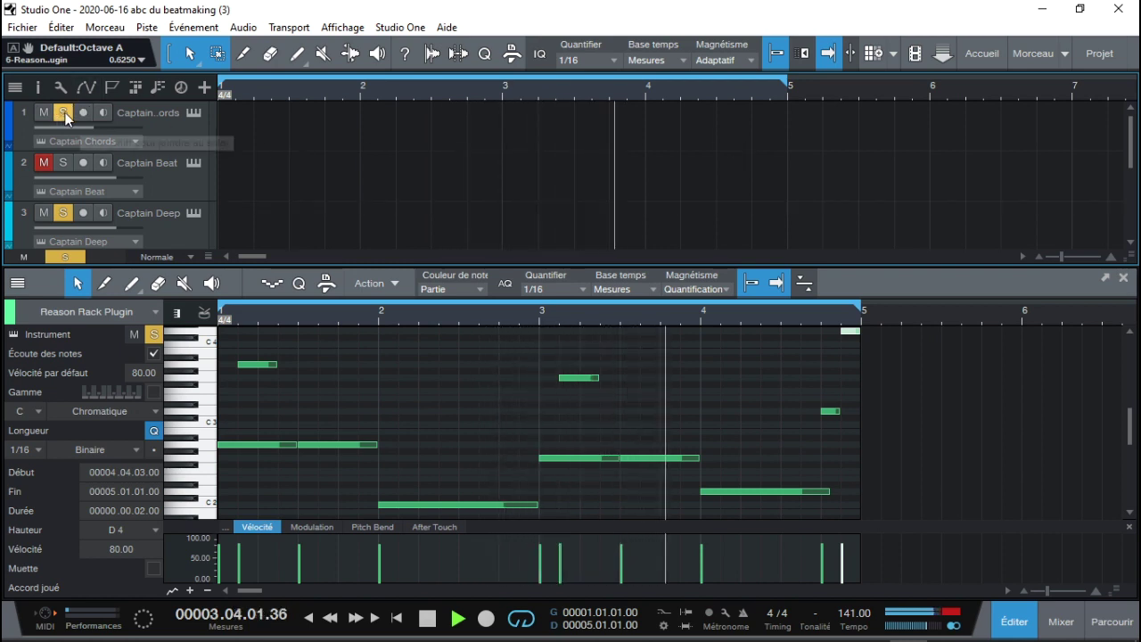
key(space)
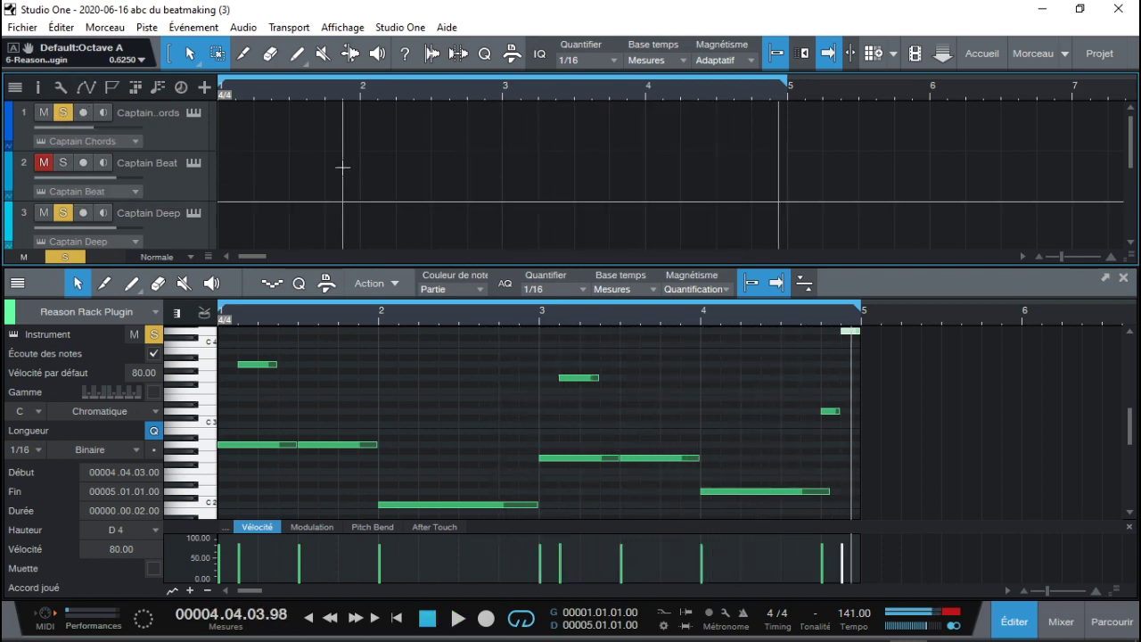
Show the mixer and clear all solos and mutes across the channels
mouse_move(1068, 612)
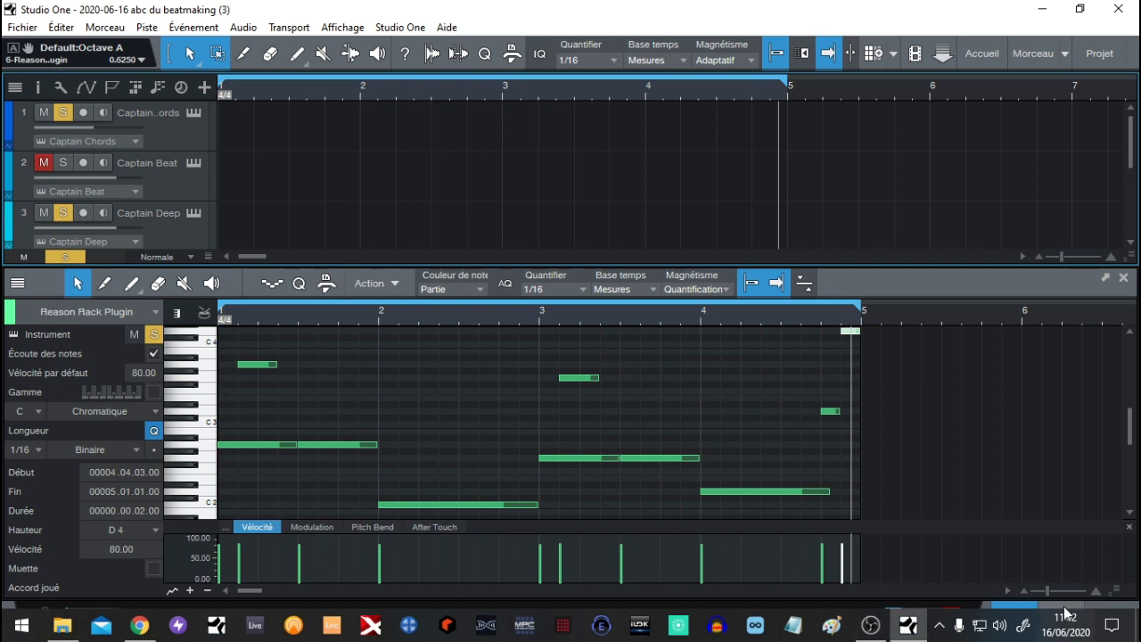
key(F3)
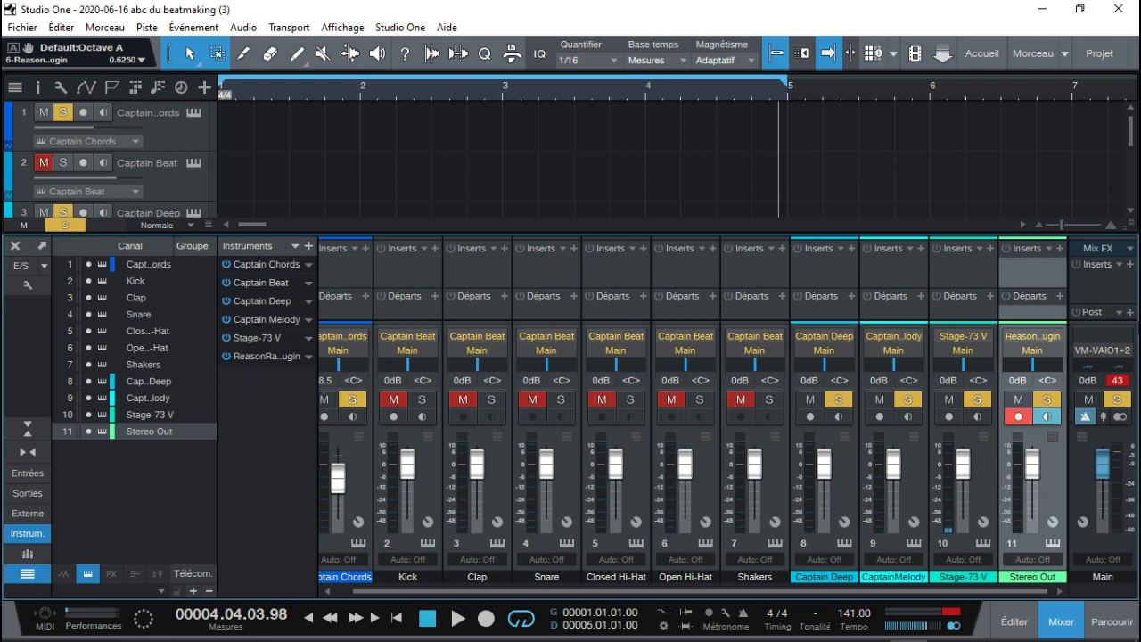
click(1118, 401)
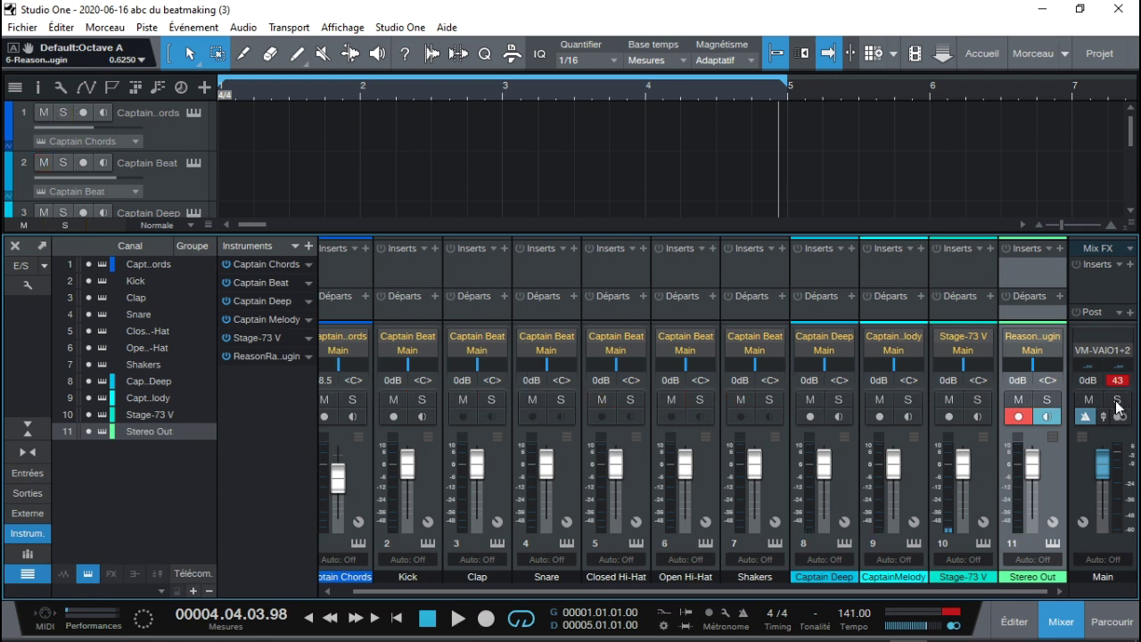
Start playback and hide the mixer's channel list and instrument rack
key(space)
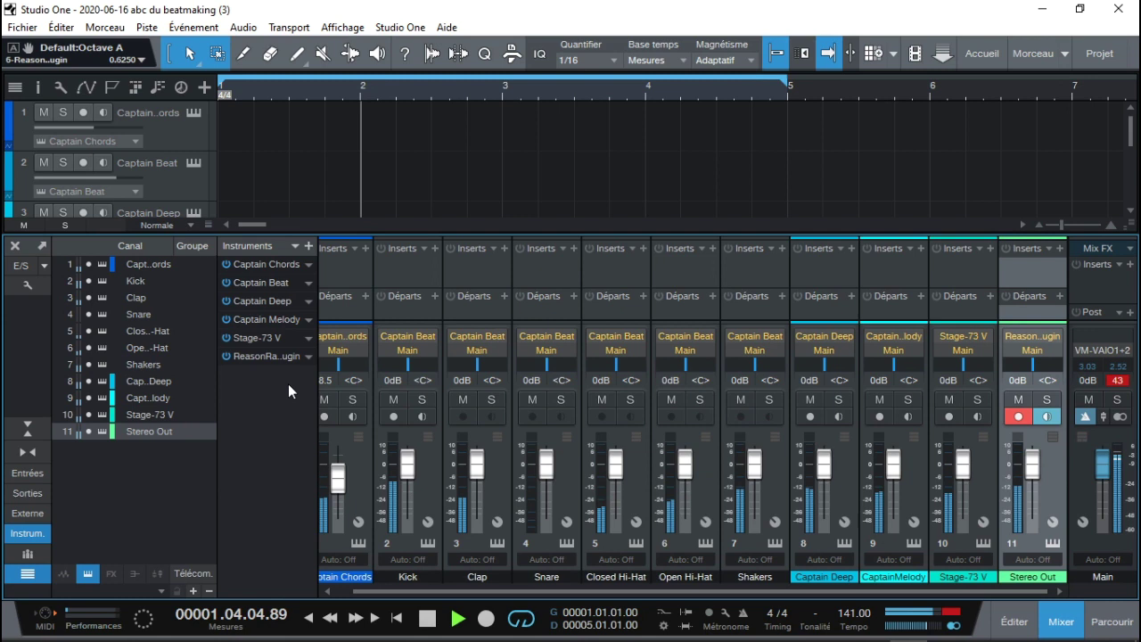
click(26, 552)
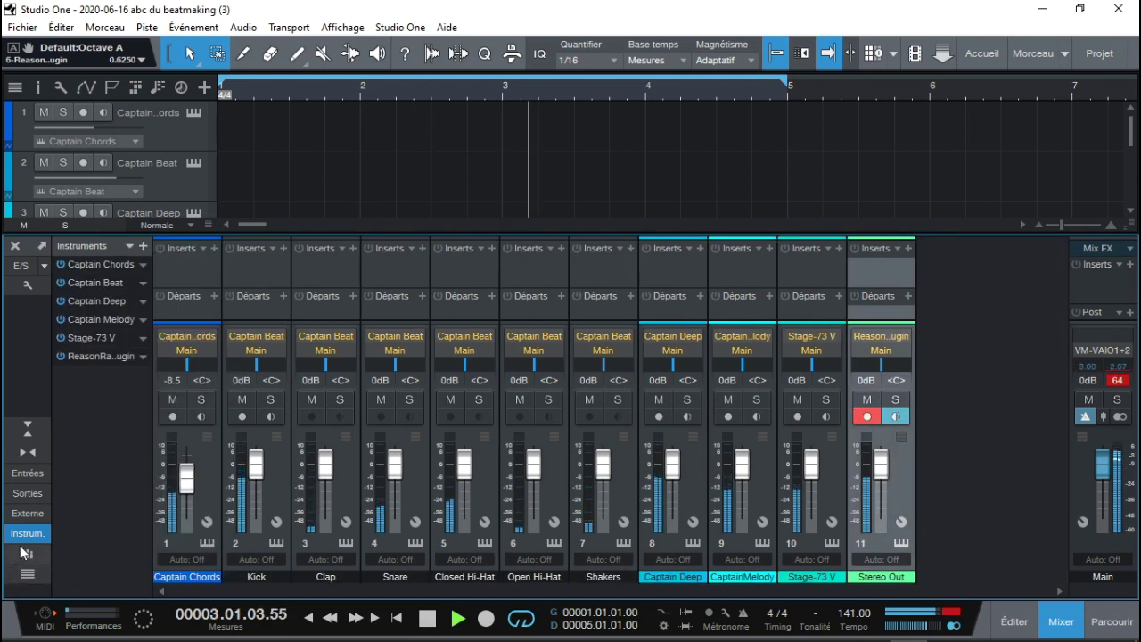
click(27, 533)
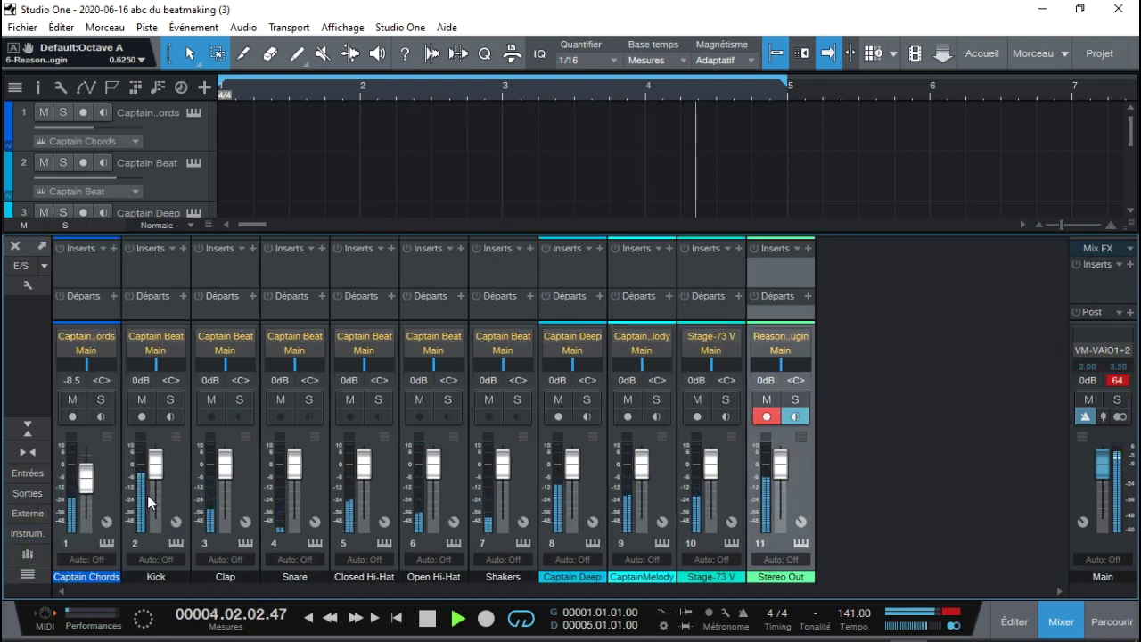
Lower the Kick to -3.9 dB, and bring Clap, Snare, Closed Hi-Hat, Open Hi-Hat and Shakers fully down
drag(160, 474, 156, 486)
drag(226, 464, 228, 513)
drag(295, 466, 295, 515)
drag(364, 464, 364, 518)
drag(434, 464, 434, 517)
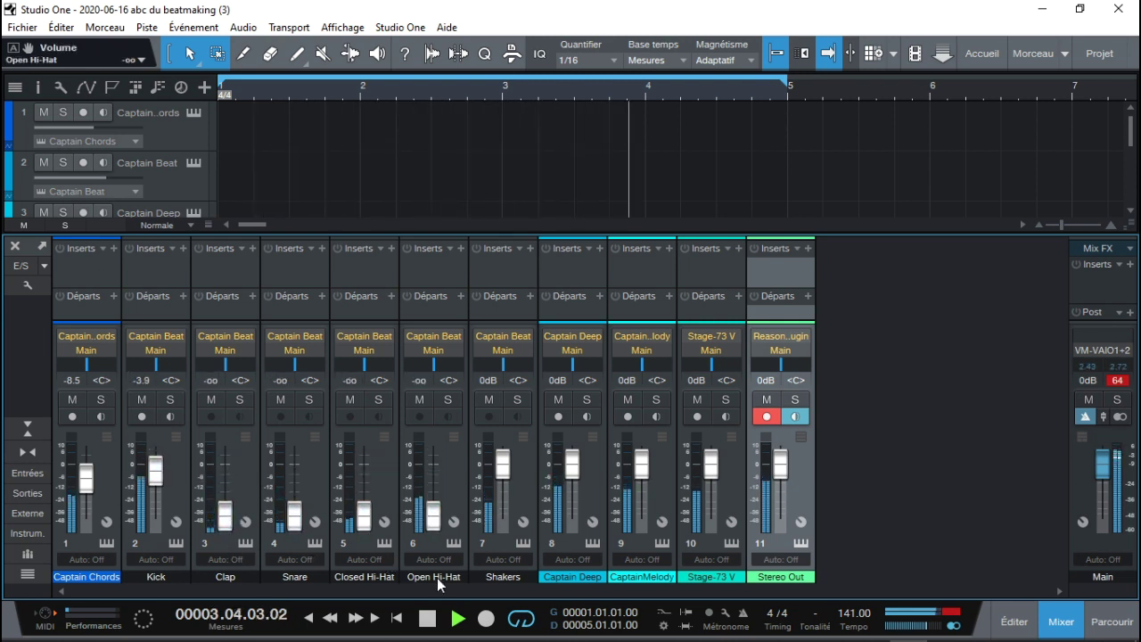
drag(503, 463, 502, 517)
Bring the Captain Deep, Captain Melody, Stage-73 V and Reason Rack channel volumes fully down
click(570, 579)
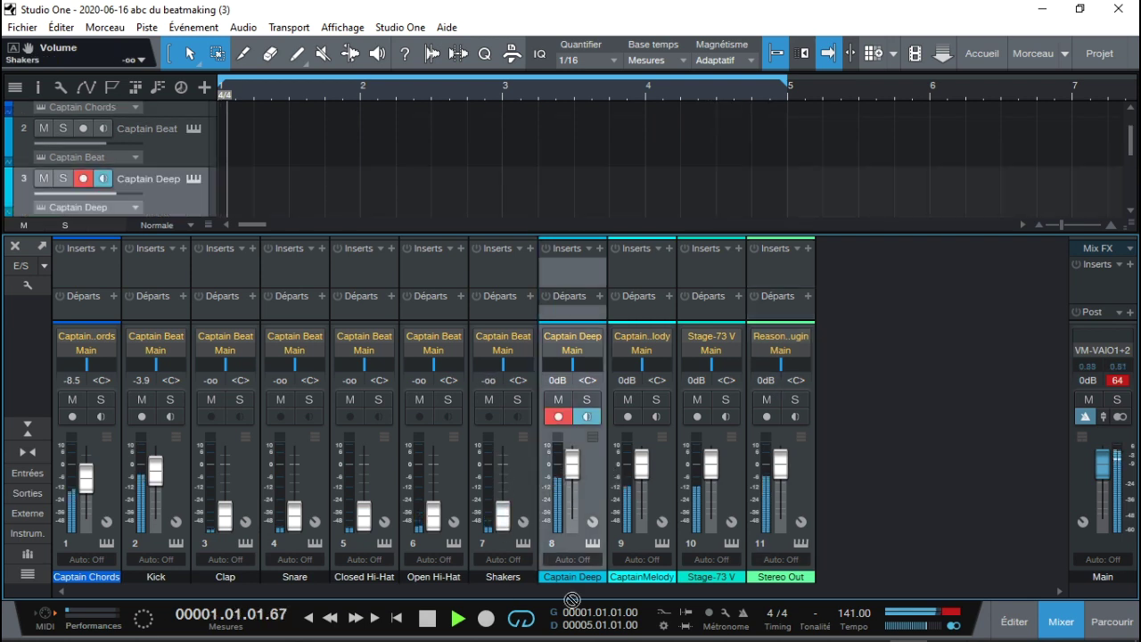
drag(574, 463, 572, 563)
drag(642, 464, 641, 573)
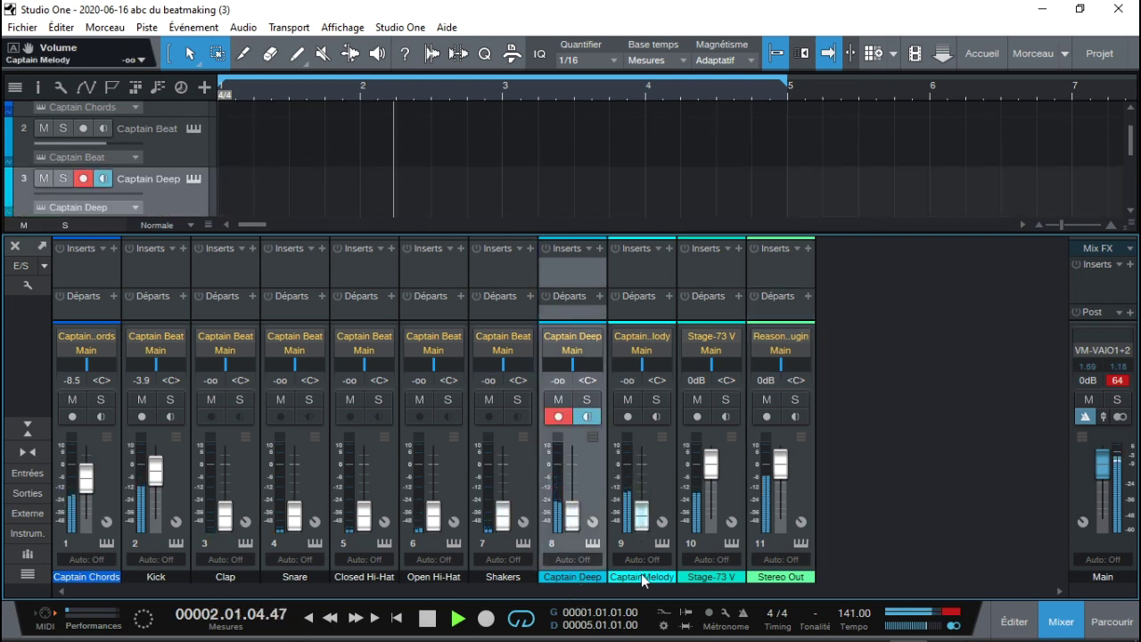
drag(711, 464, 712, 560)
drag(780, 464, 775, 554)
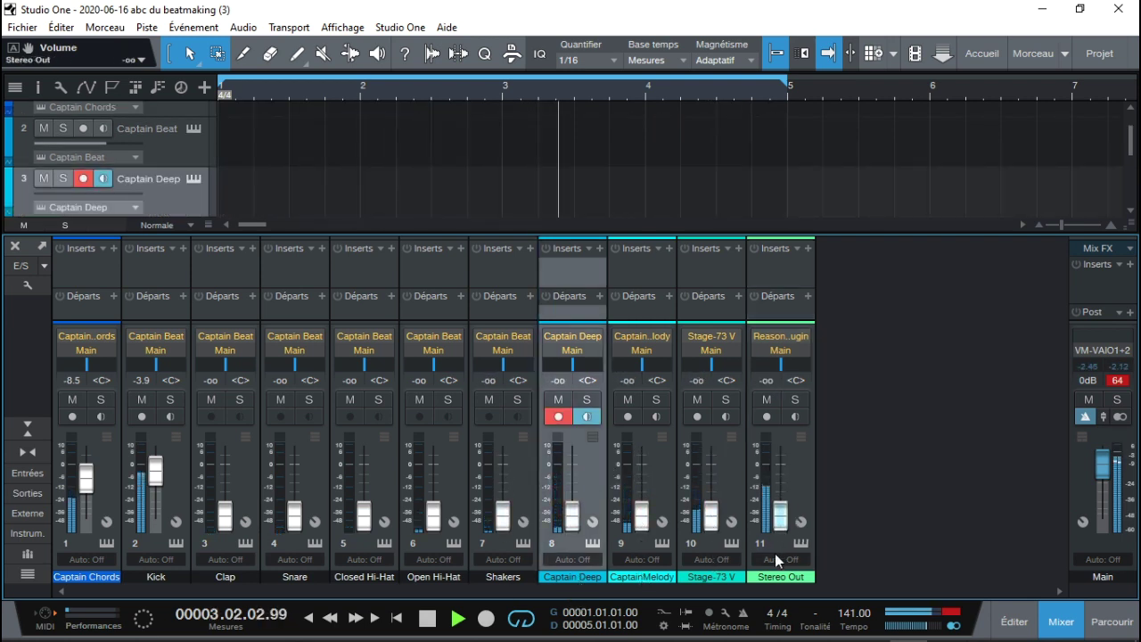
Set the volumes of Captain Chords to -6.5 dB, Kick to -2.3, Clap to -0.3 and Snare to -2.3
drag(156, 470, 98, 467)
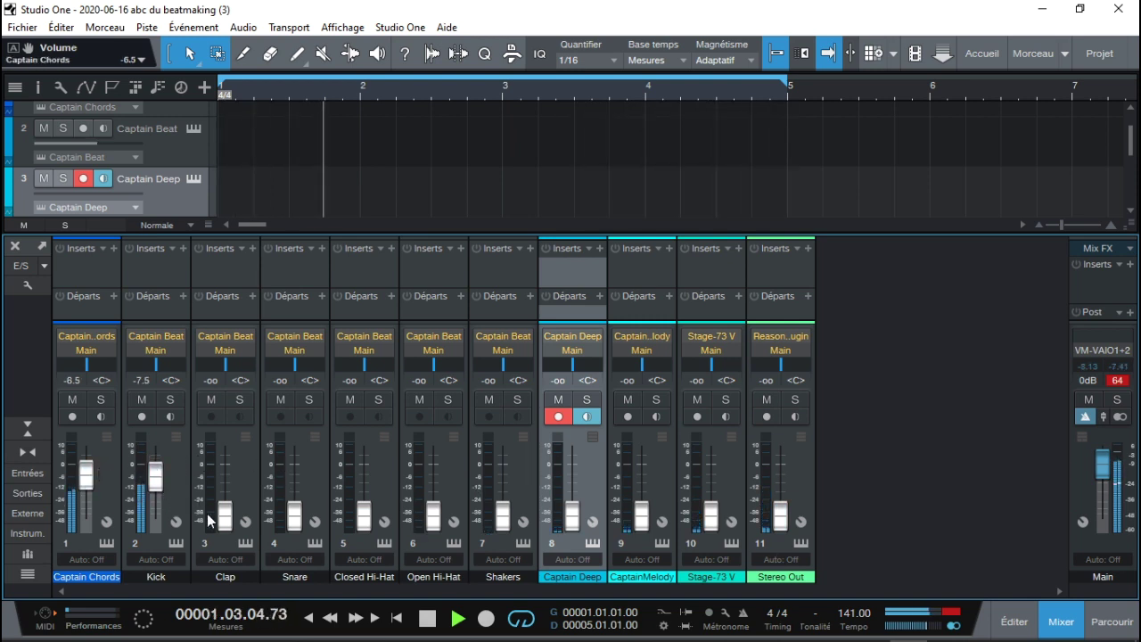
drag(224, 516, 223, 477)
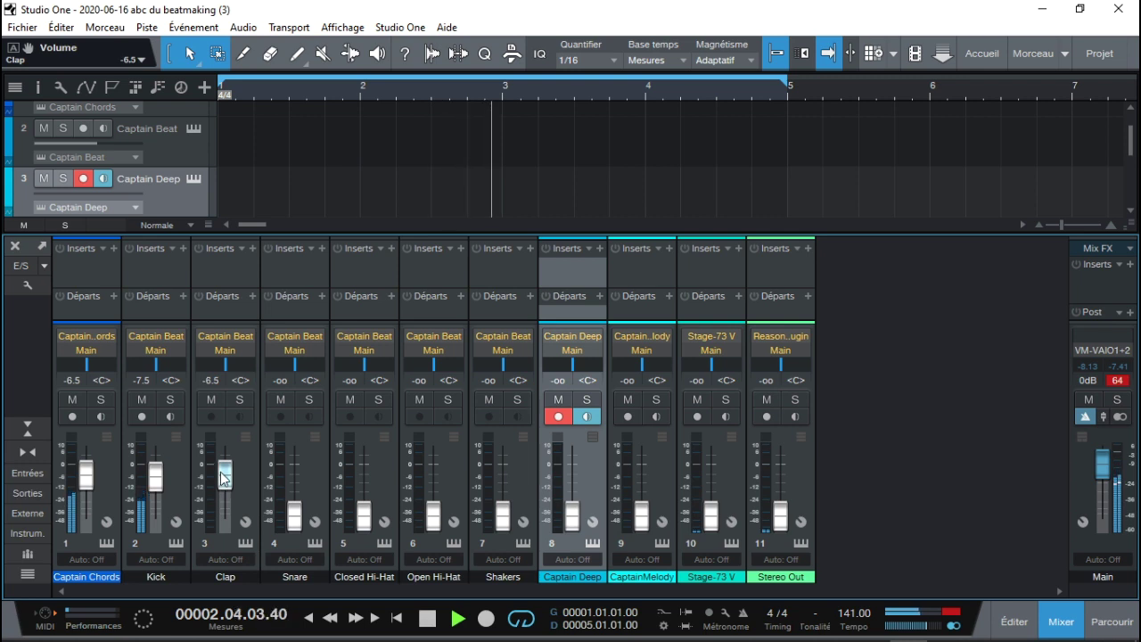
drag(295, 515, 288, 477)
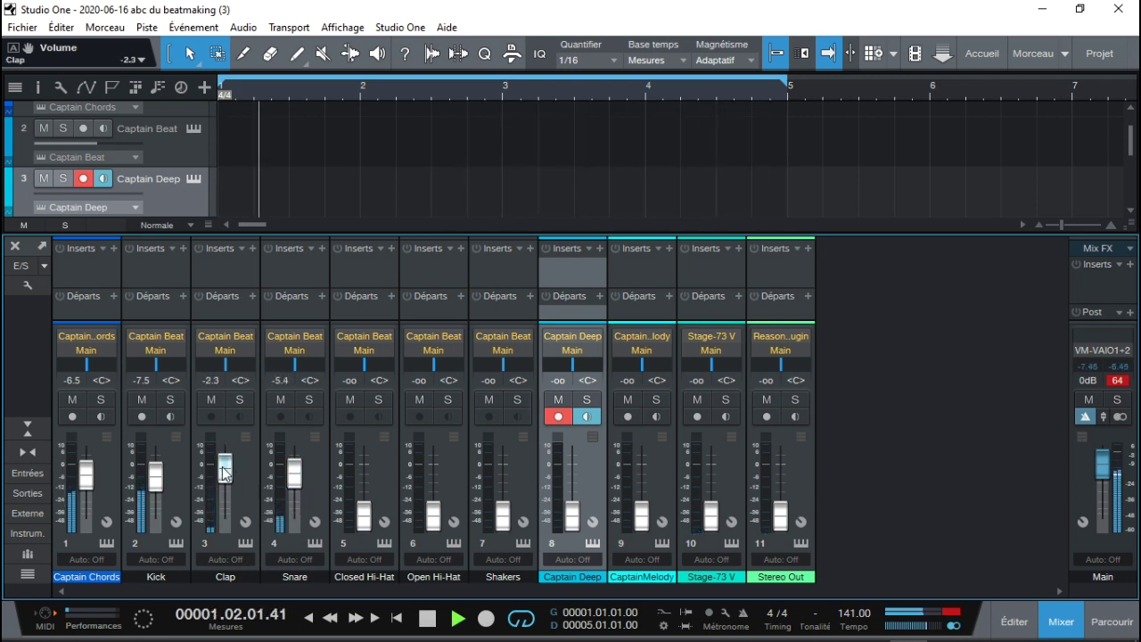
drag(153, 482, 162, 482)
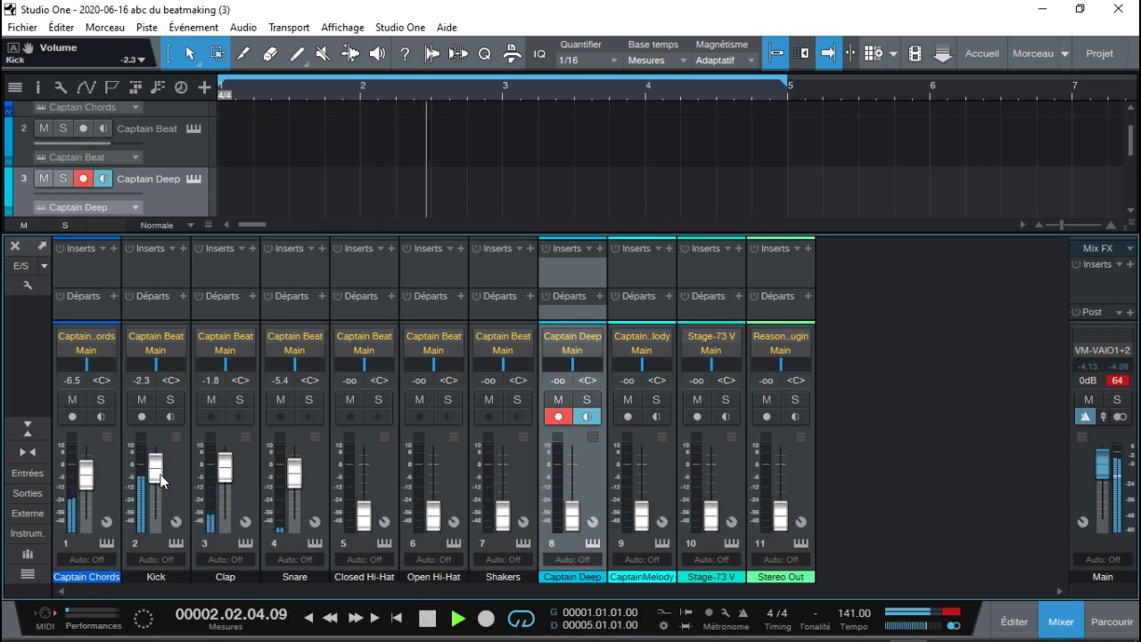
drag(287, 479, 294, 479)
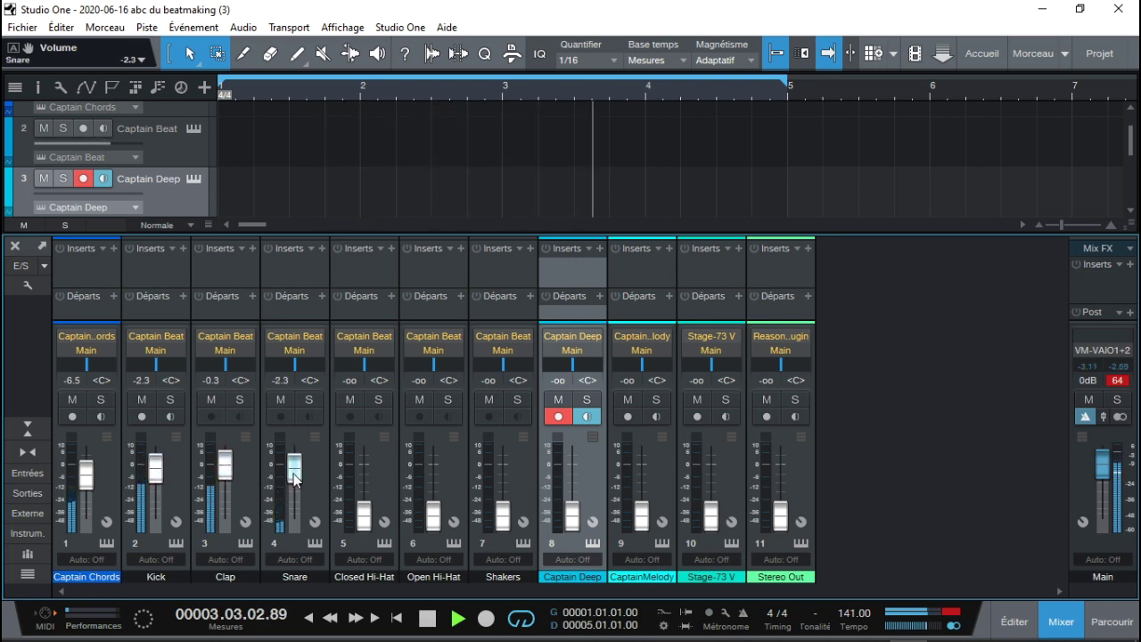
Set the volumes of Clap to -4.4 dB, Closed Hi-Hat to -5.9, Open Hi-Hat to -4.9 and Shakers to -4.4
drag(225, 465, 224, 470)
drag(364, 515, 369, 471)
drag(434, 514, 431, 480)
drag(502, 508, 509, 476)
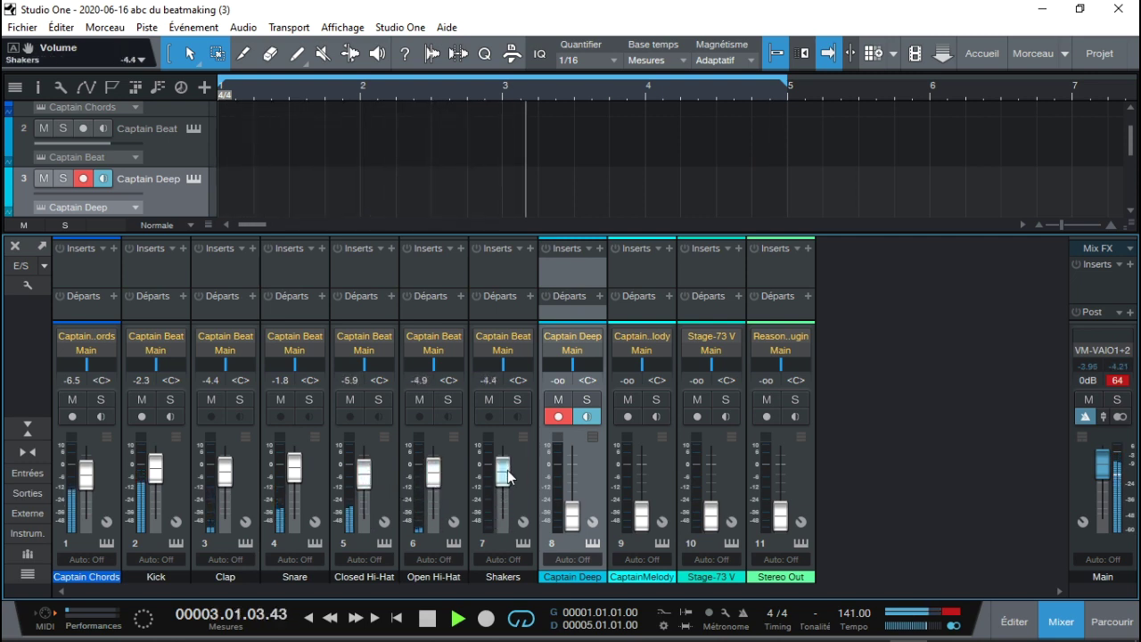
Raise Captain Deep to -5.4 dB, Captain Melody to -5.9, Stage-73 V to -7.0 and Reason Rack to -18.4, and stop playback
drag(571, 516, 571, 477)
drag(642, 518, 642, 474)
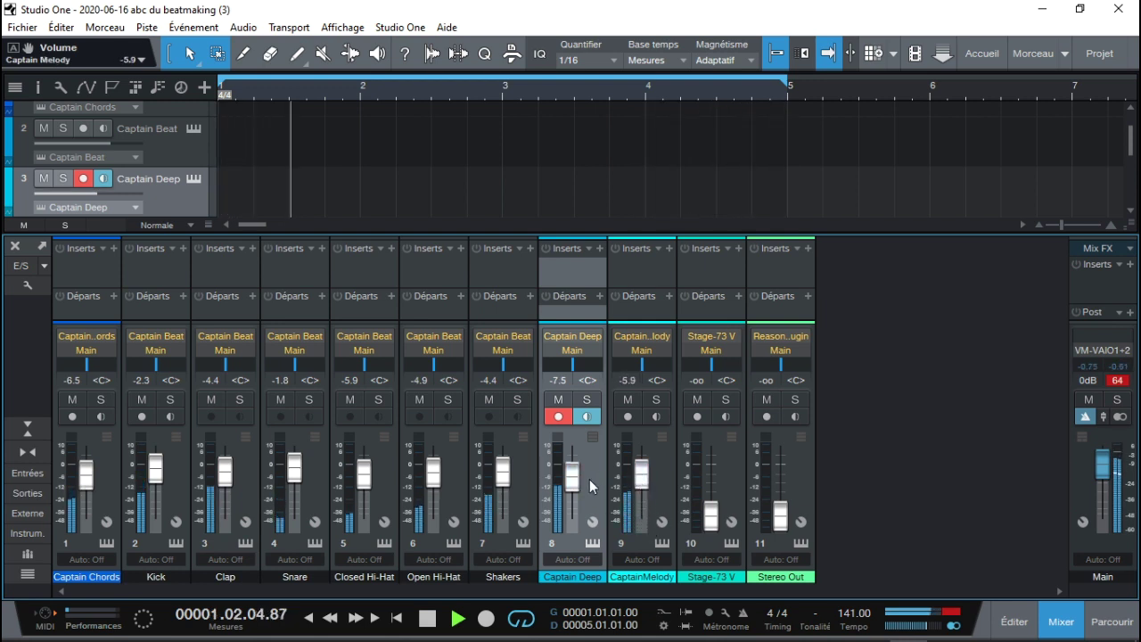
drag(573, 484, 575, 480)
drag(719, 518, 715, 480)
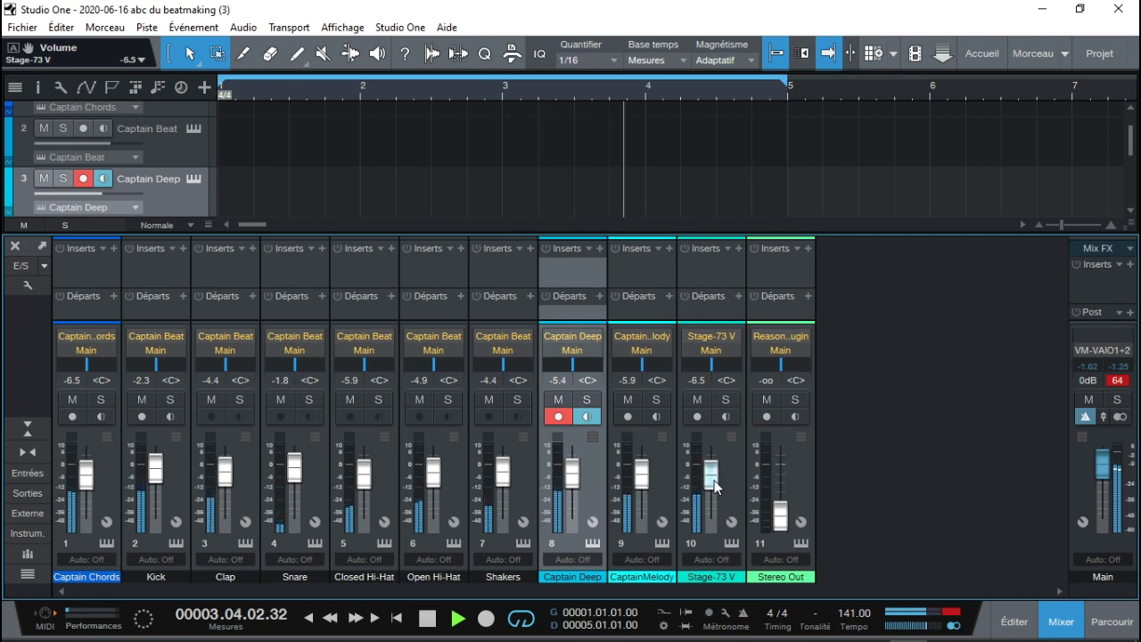
drag(777, 517, 774, 494)
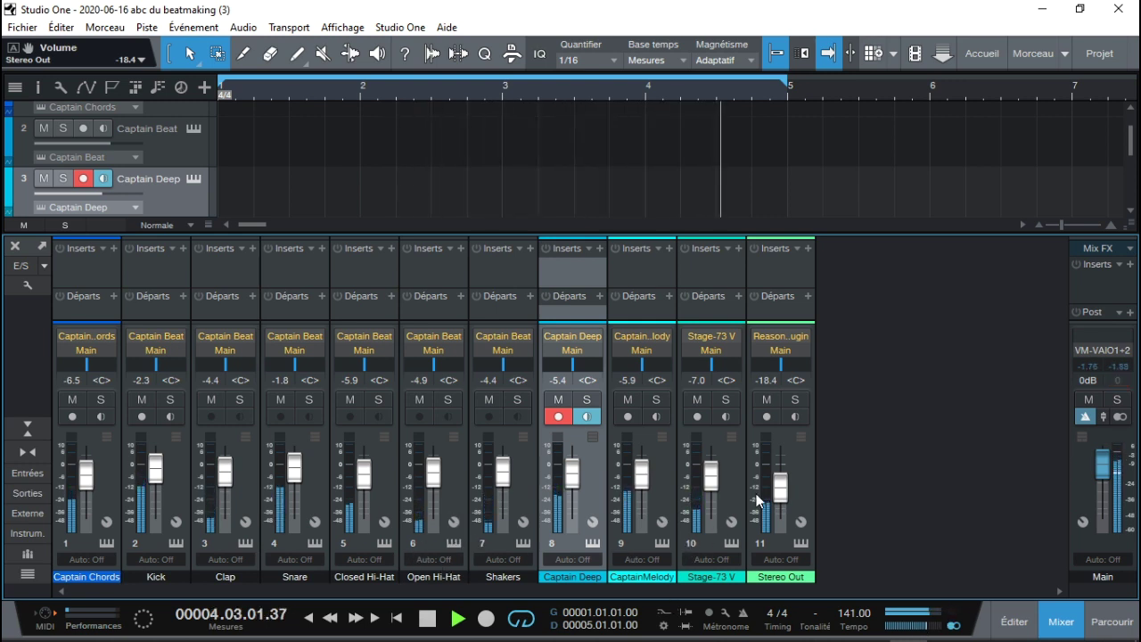
key(space)
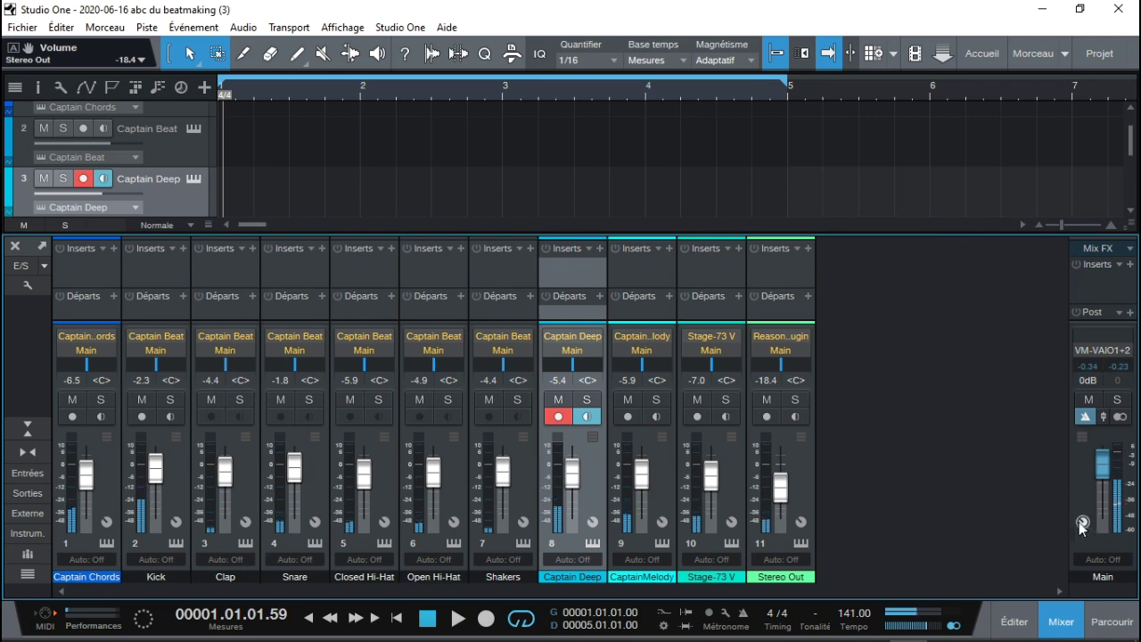
Hide the mixer and check the Verse pattern in the Captain Melody plugin
click(1104, 627)
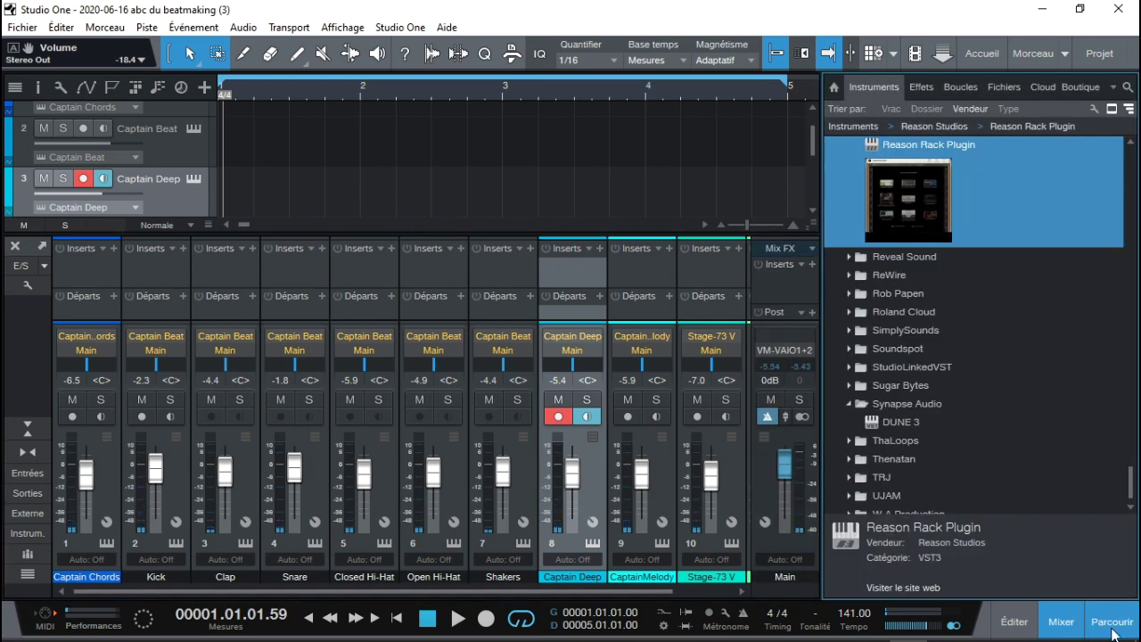
click(1112, 629)
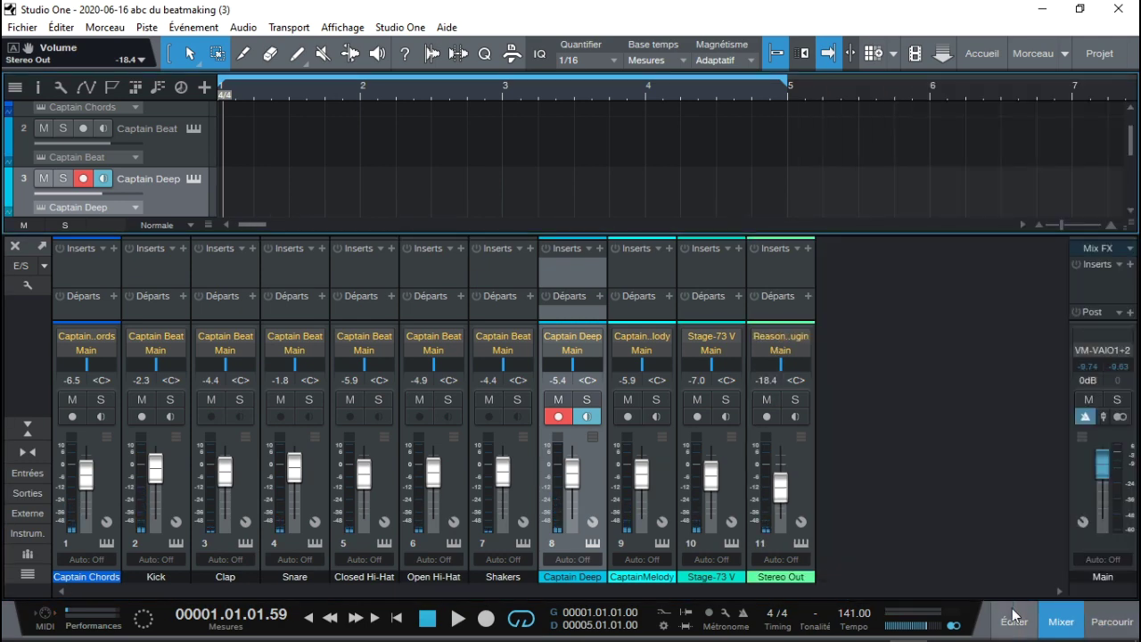
click(1073, 629)
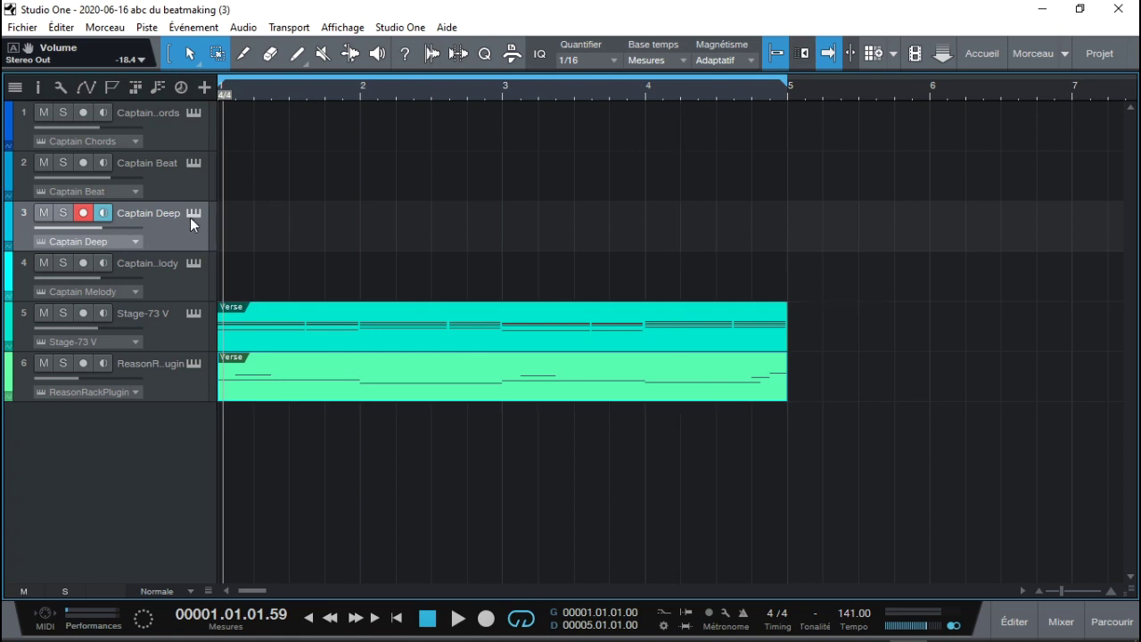
click(193, 264)
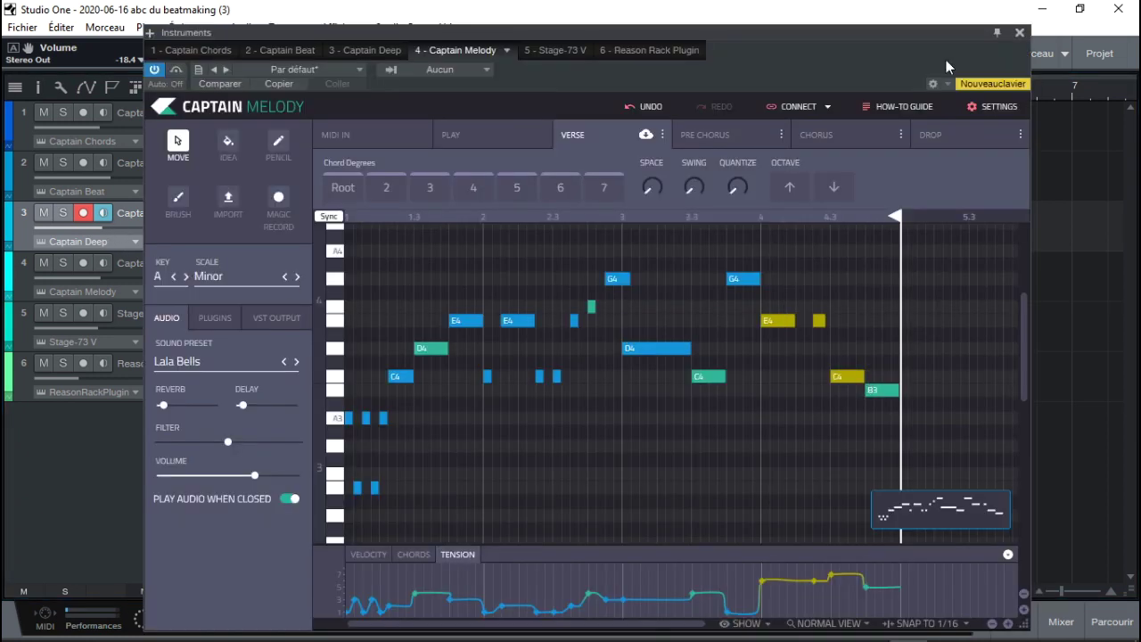
click(1021, 36)
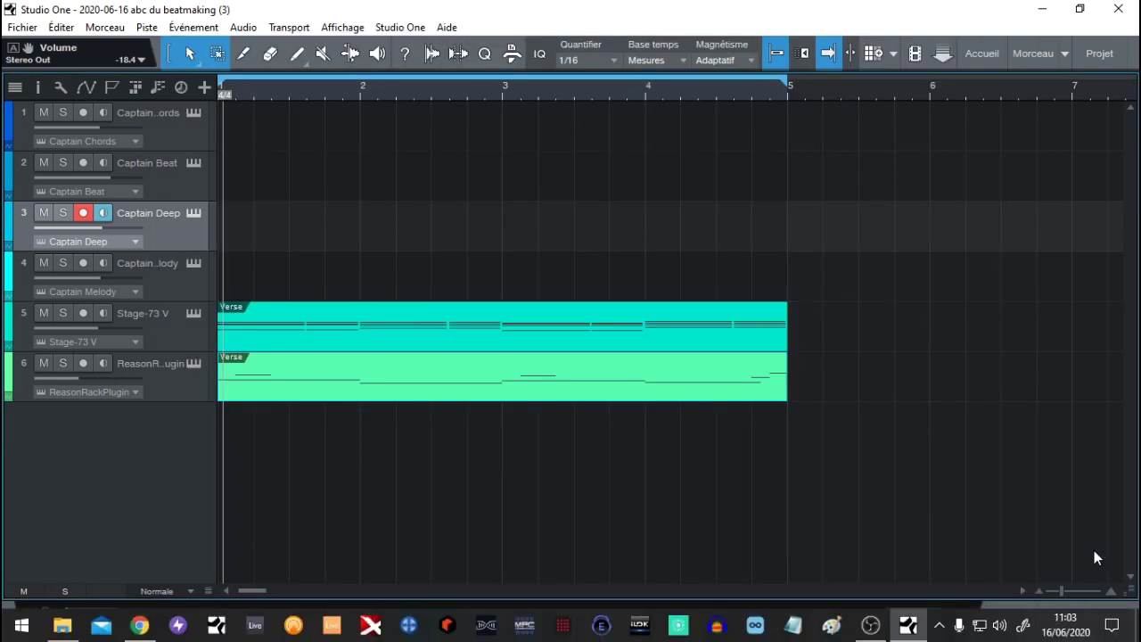
Add a second Reason Rack Plugin on a new instrument track and move its window clear of the track area
click(1098, 627)
drag(896, 167, 561, 470)
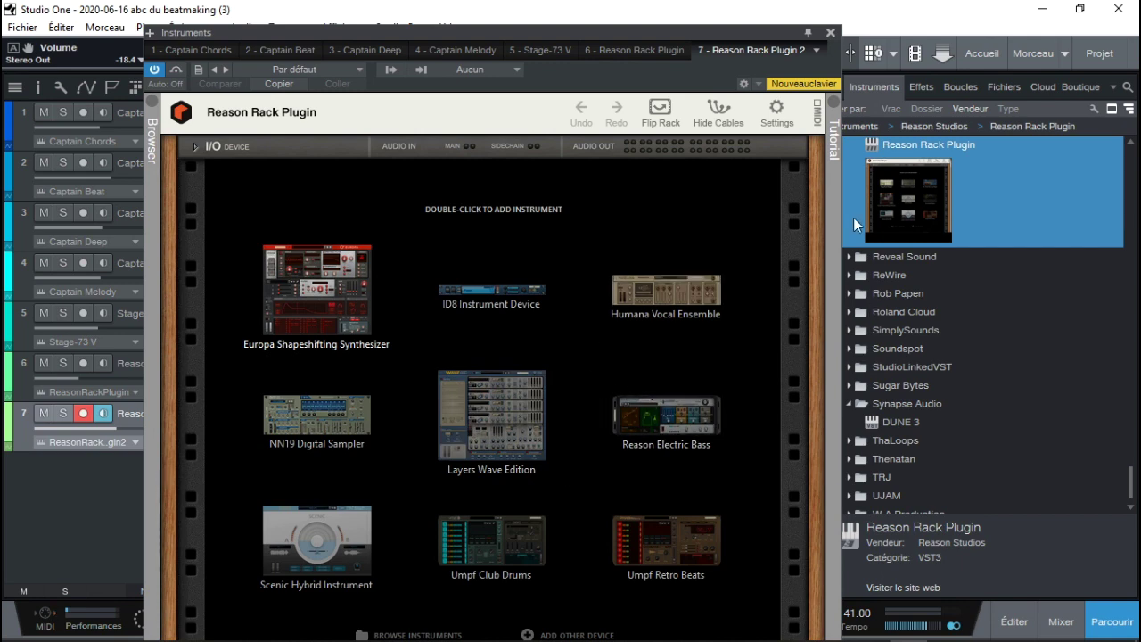
drag(701, 30, 1037, 7)
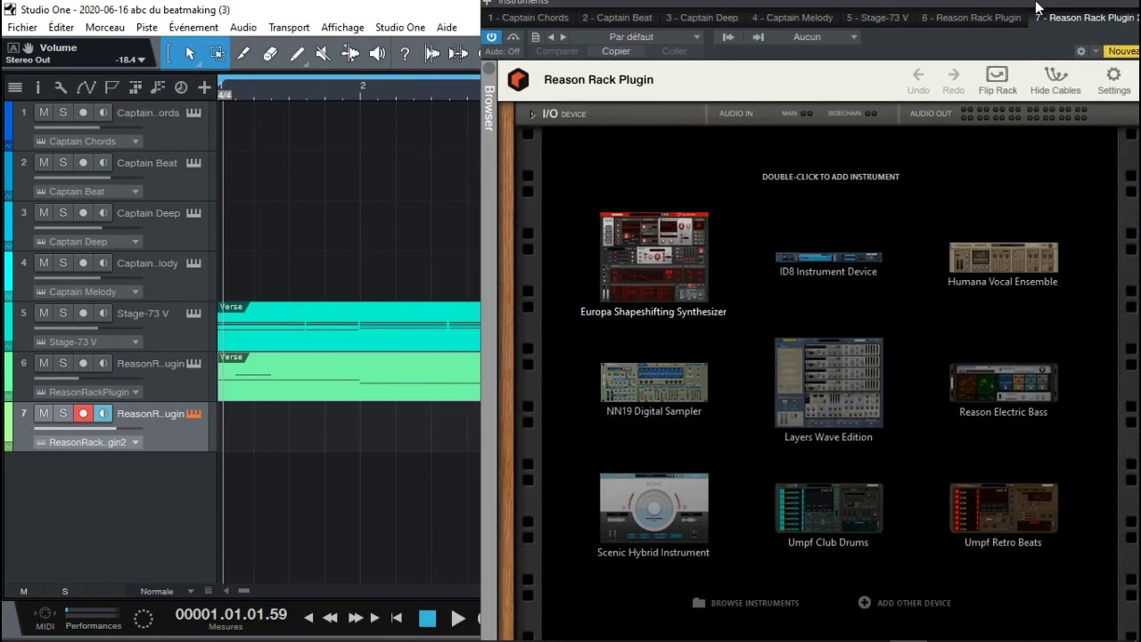
Place Captain Melody's Verse pattern on the new Reason Rack track, starting at bar 1
click(196, 162)
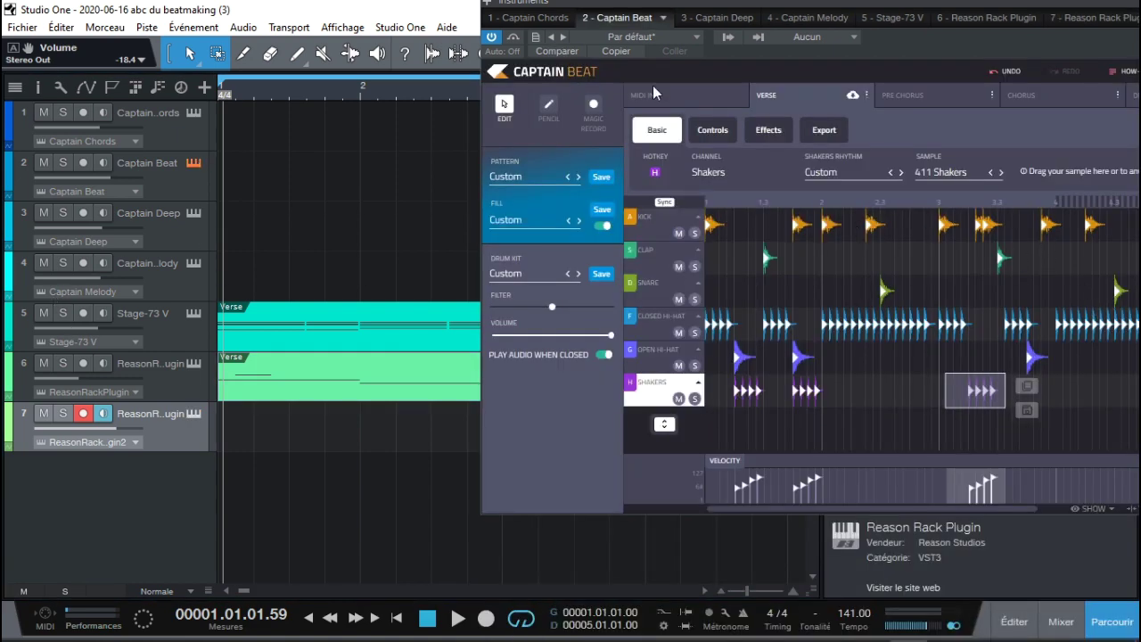
click(835, 19)
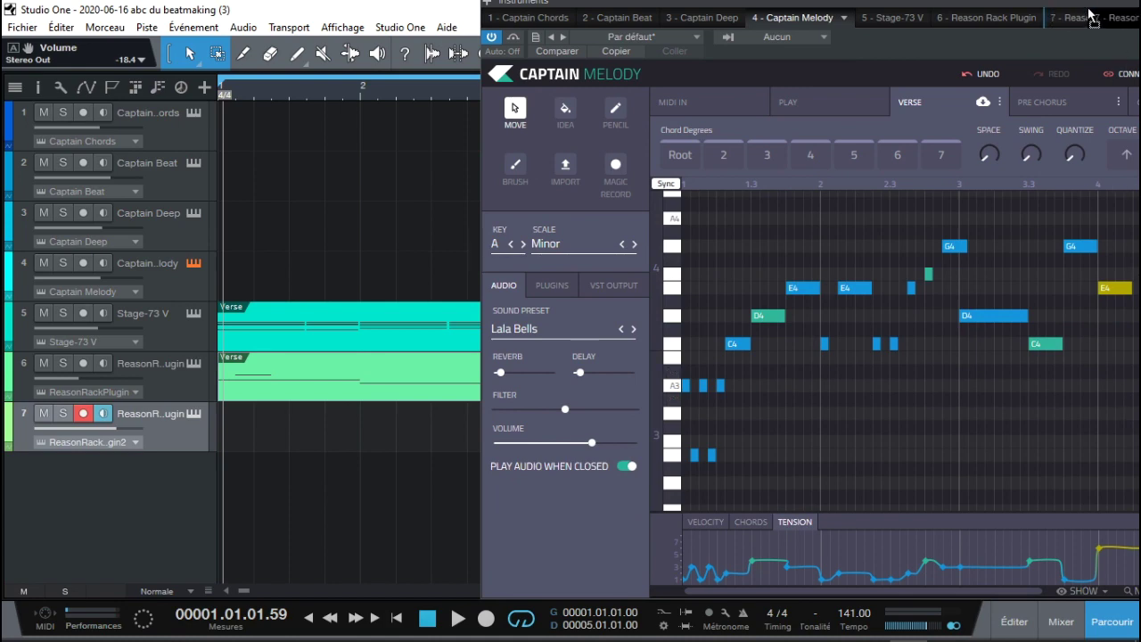
drag(1080, 7, 982, 7)
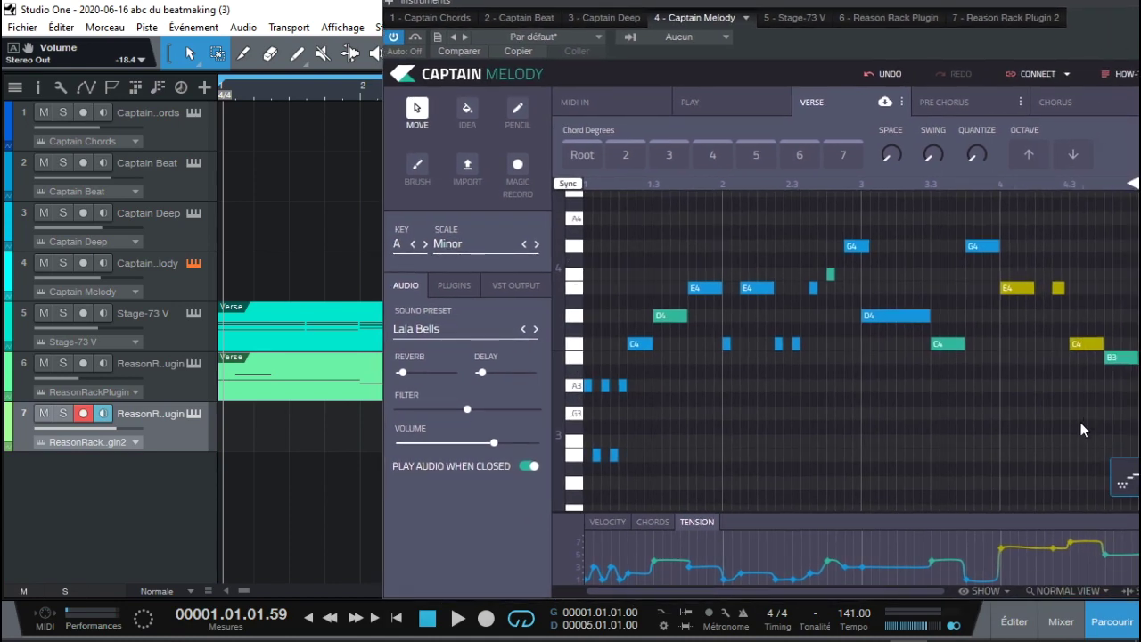
drag(1134, 488, 242, 443)
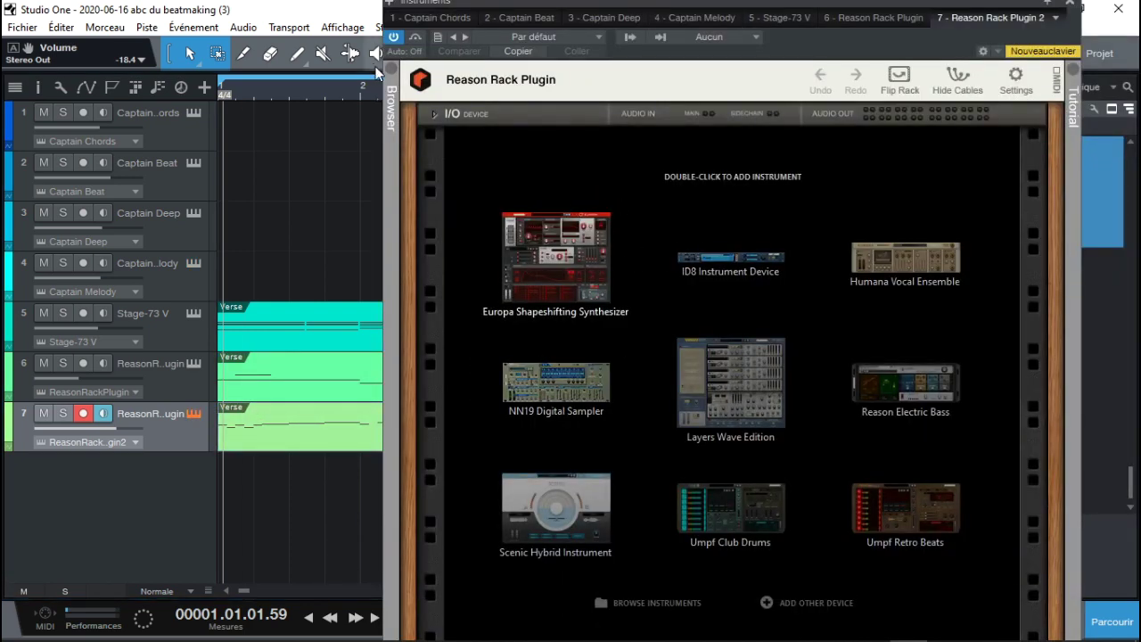
Load the ABC SPACE BELL Europa patch from the refill's EUROPA folder into the new Reason Rack and start playback
click(392, 86)
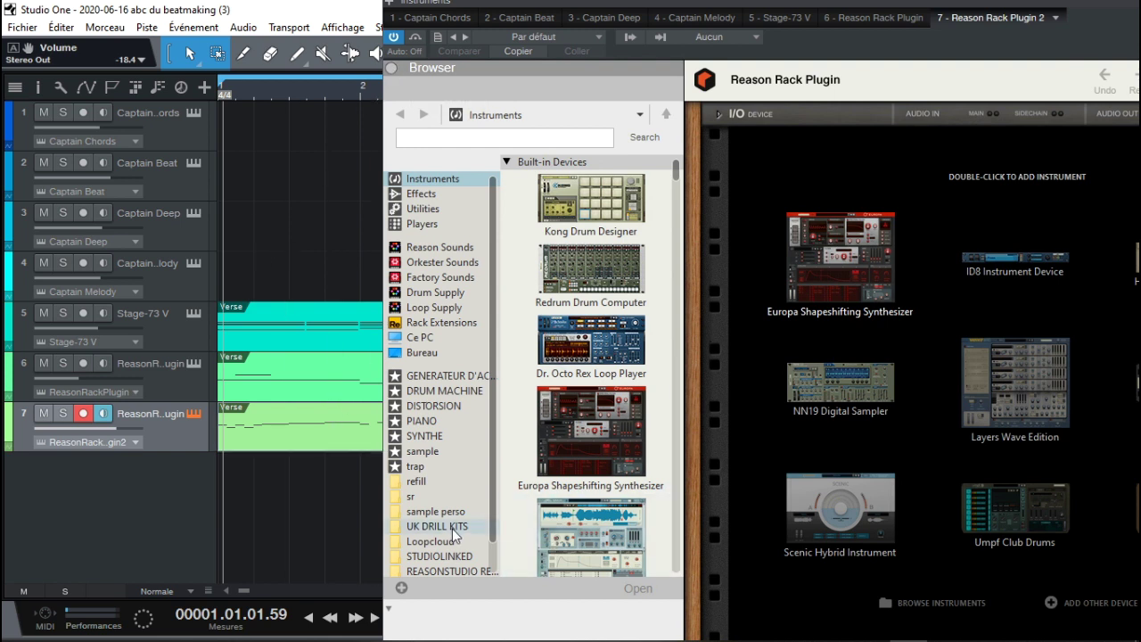
click(426, 478)
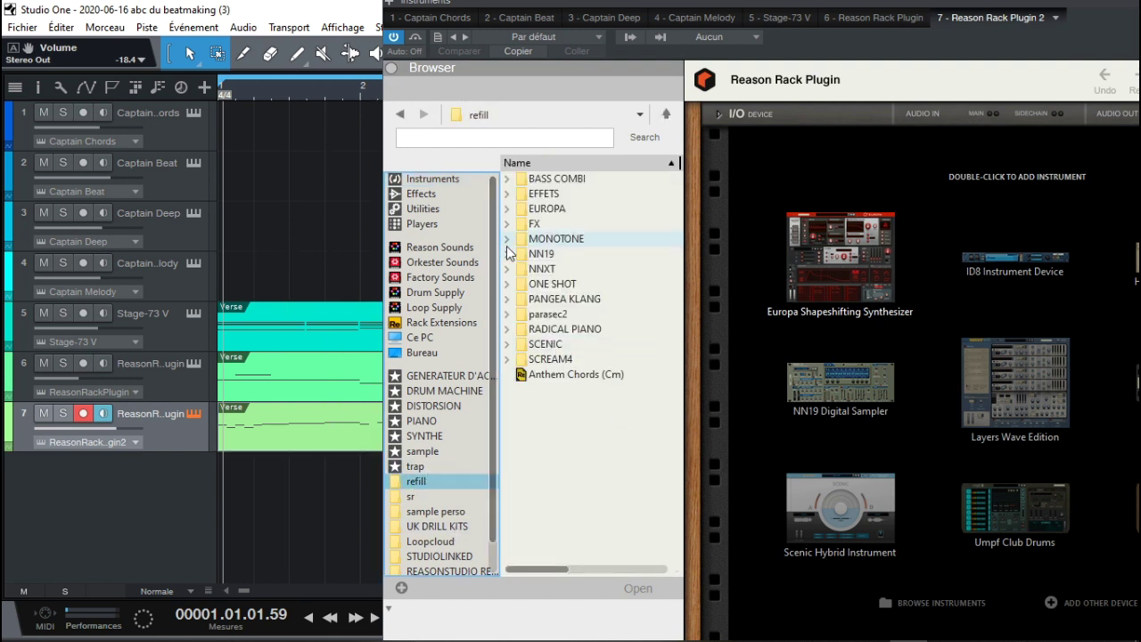
click(512, 210)
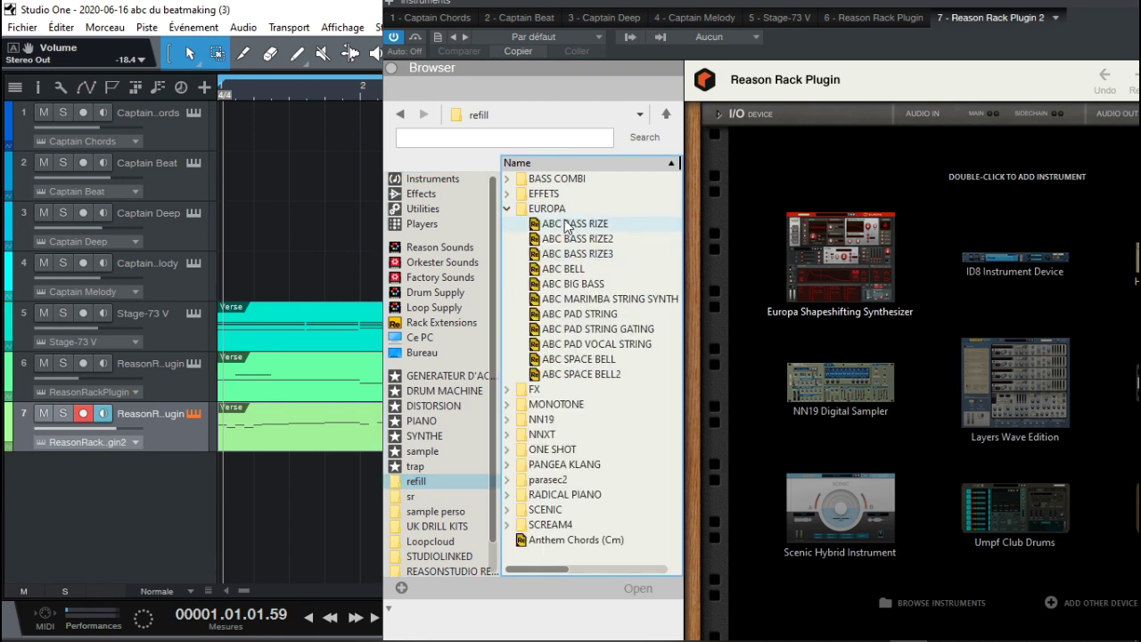
drag(598, 361, 912, 295)
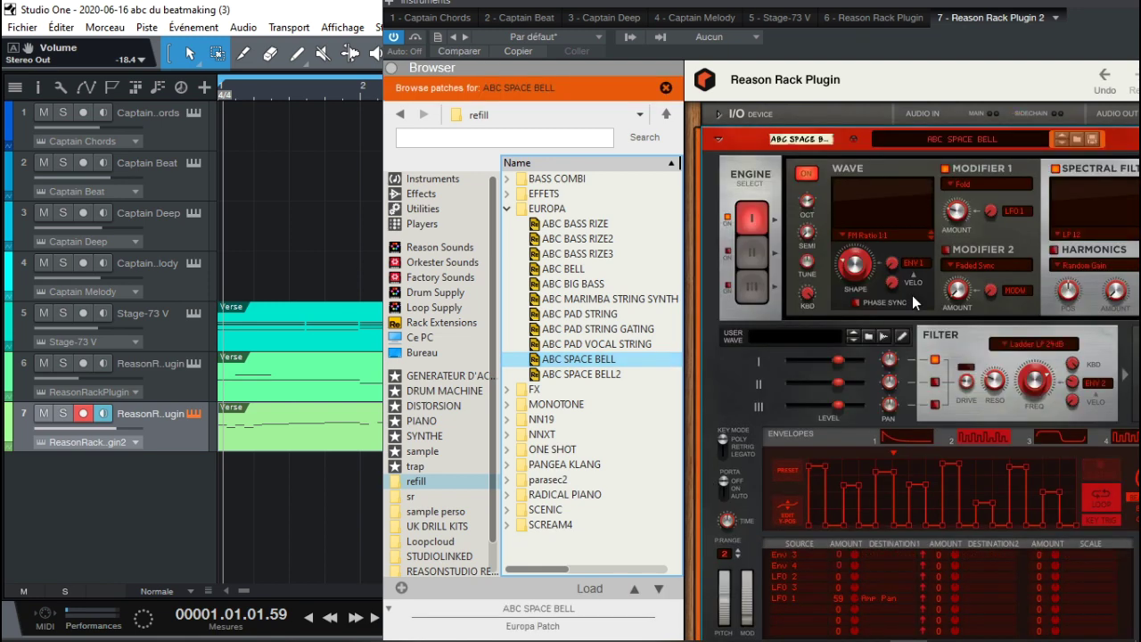
key(space)
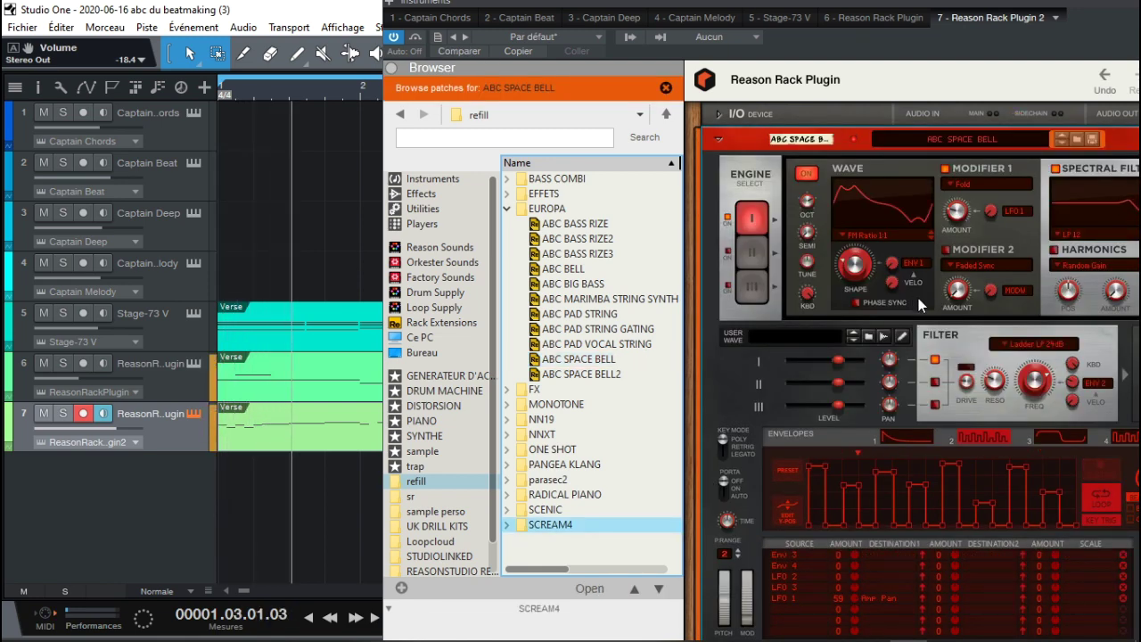
Set Europa's amp release to 480 ms, lower its amp sustain slightly, and close the instrument window
drag(1086, 7, 788, 7)
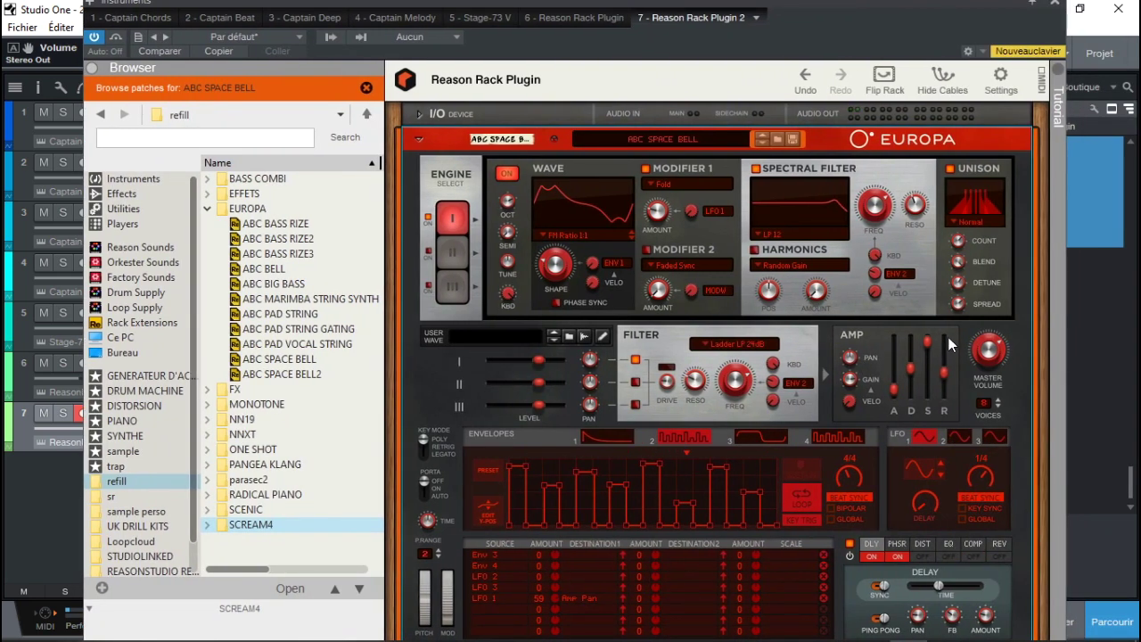
drag(951, 378, 951, 389)
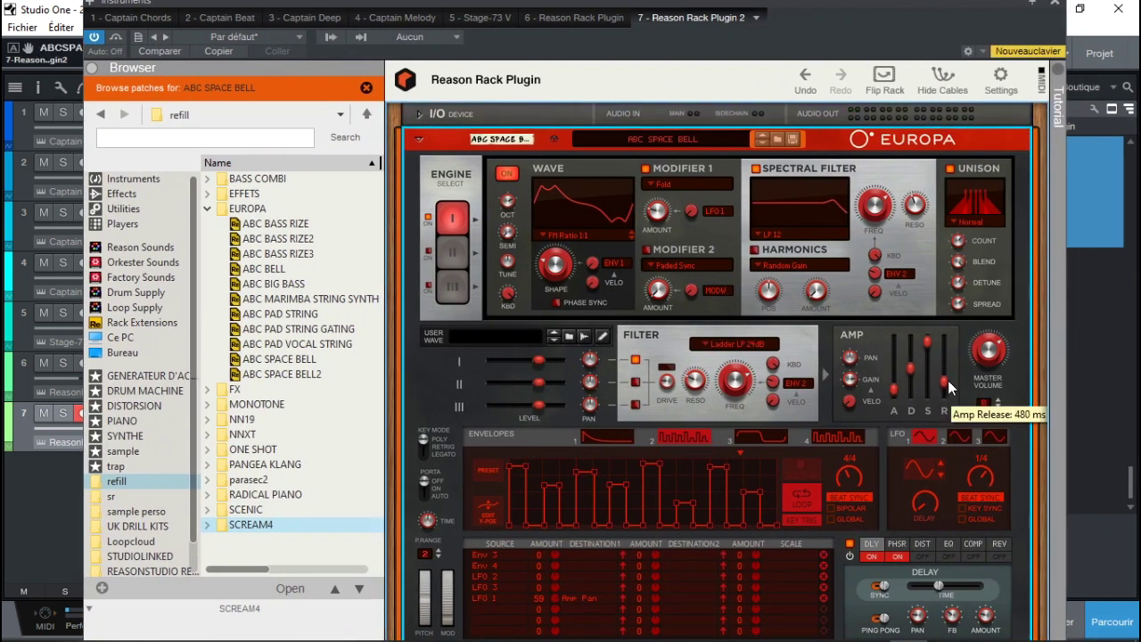
drag(927, 342, 929, 360)
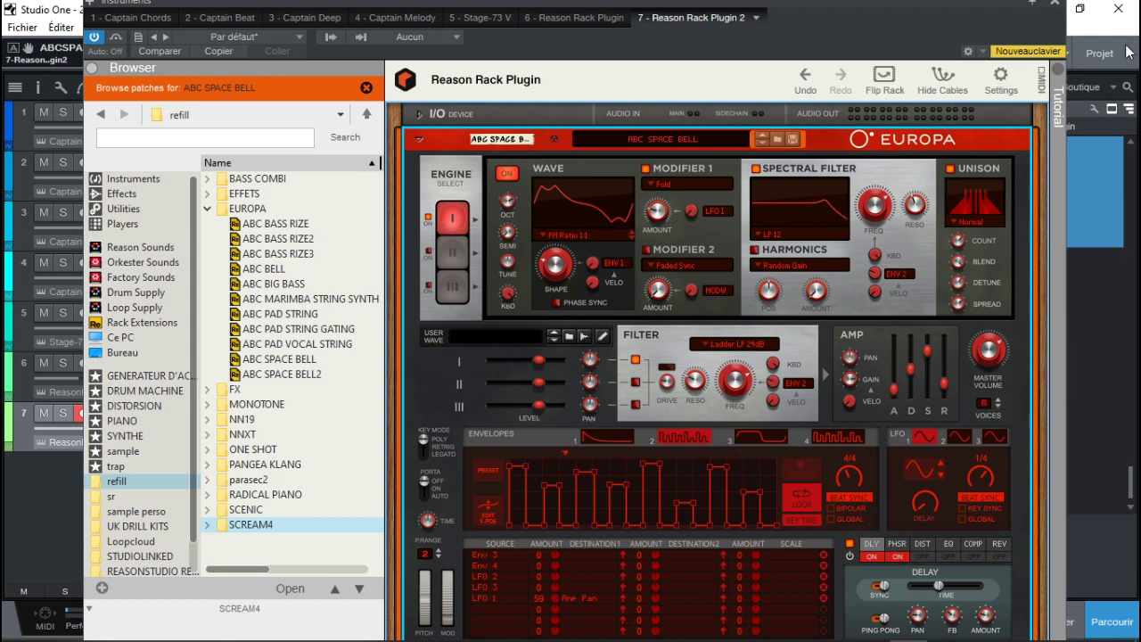
click(1053, 4)
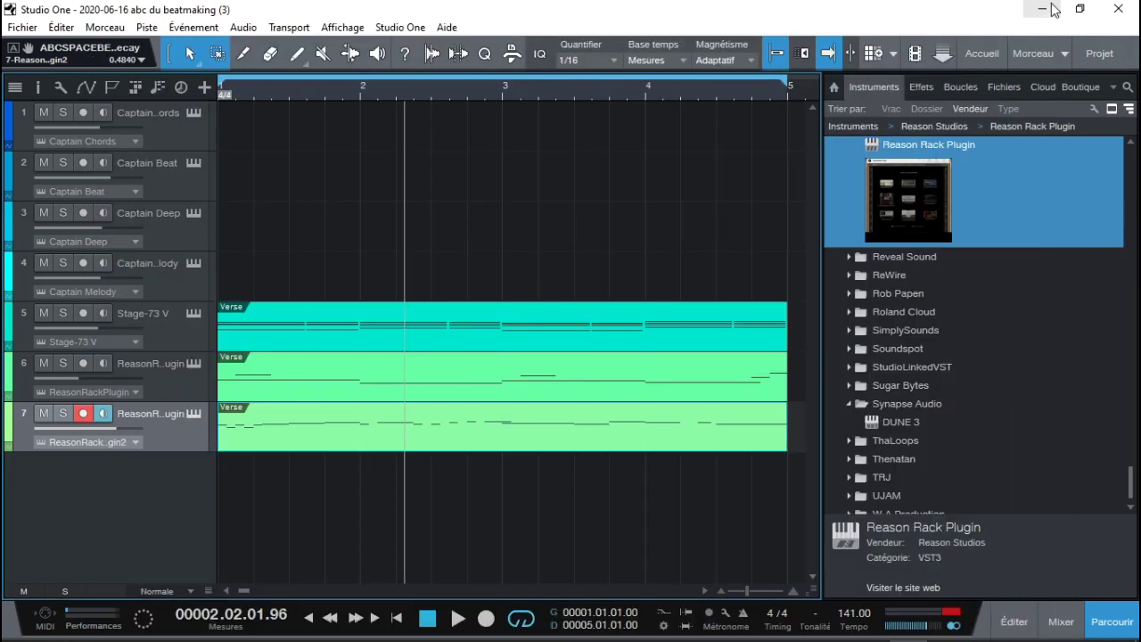
Set the second Reason Rack channel's volume to -11.2 dB during playback and disarm its recording
click(1069, 622)
drag(718, 474, 716, 497)
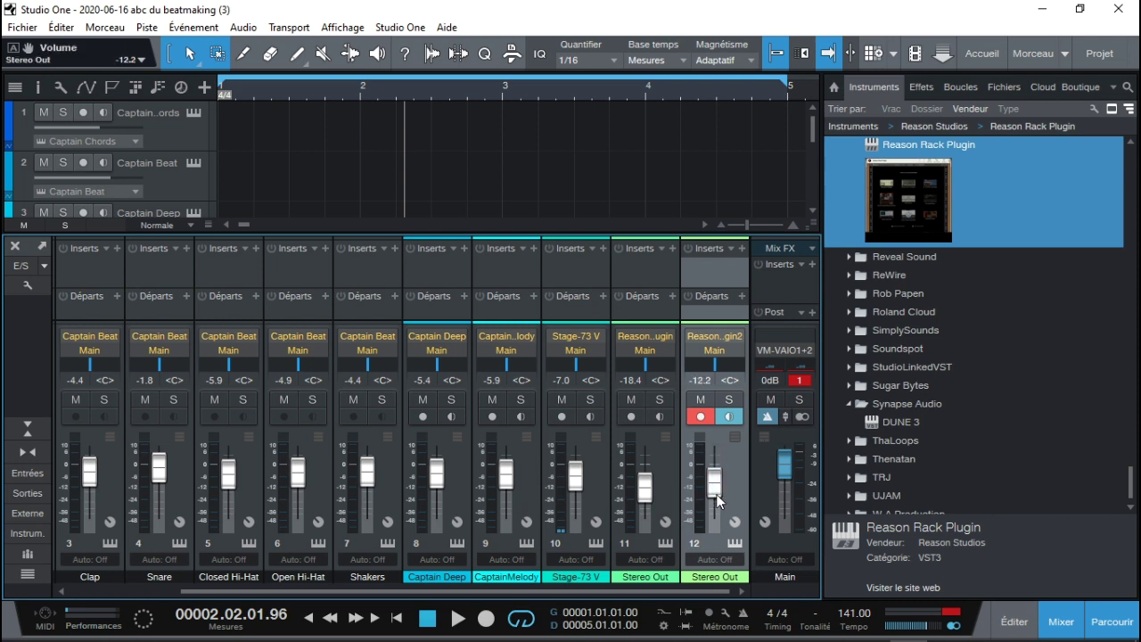
key(space)
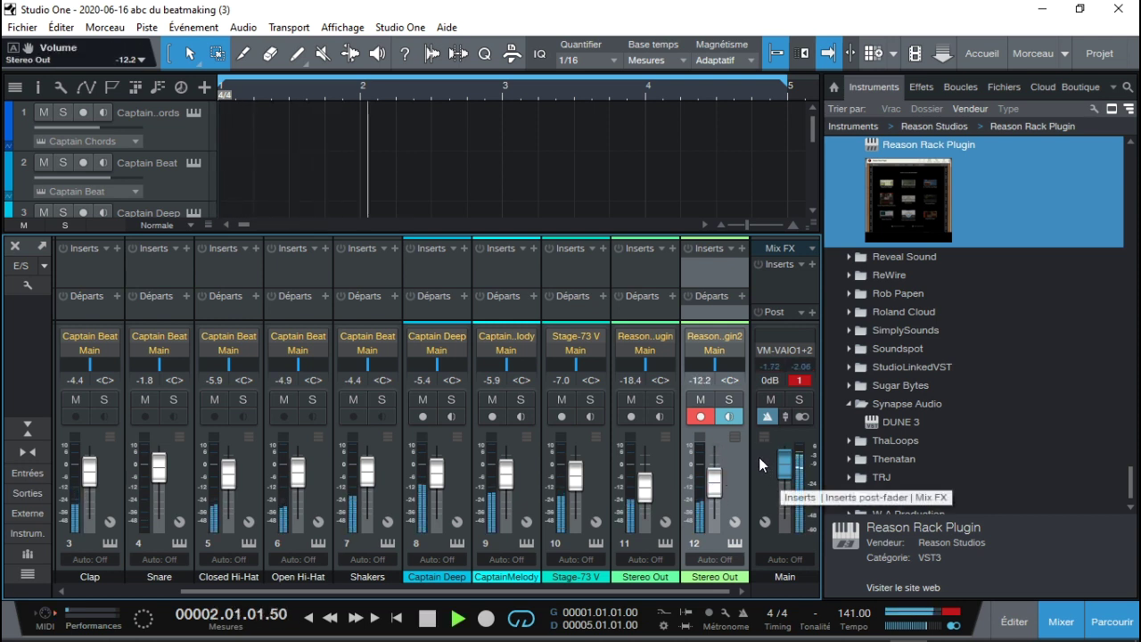
click(700, 416)
scroll(711, 489, up, 1)
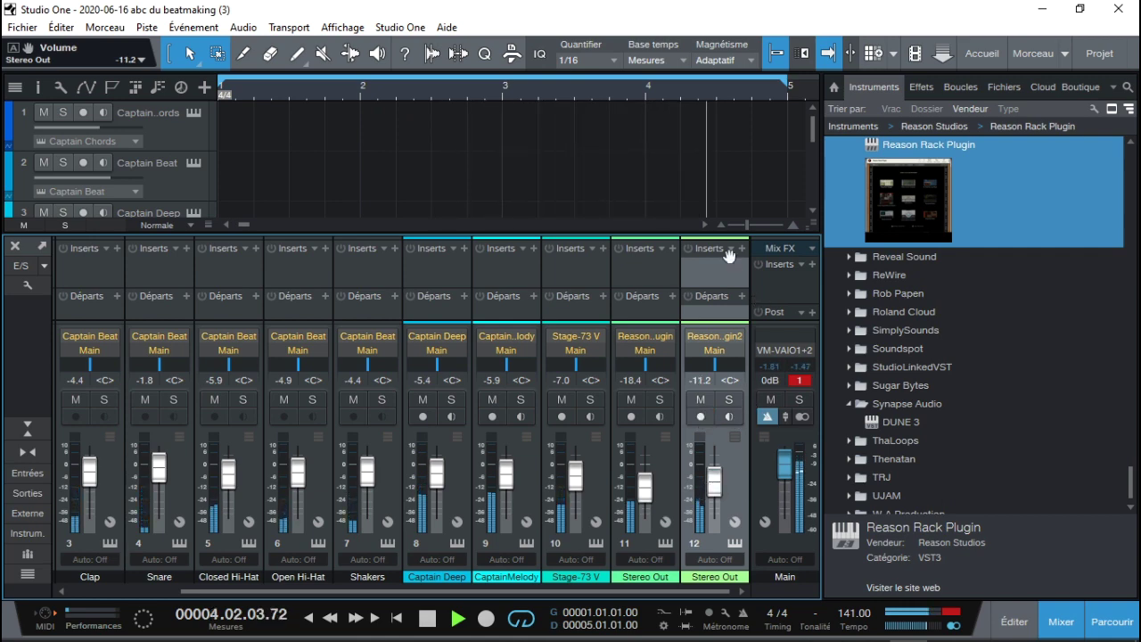
Switch Europa in the second Reason Rack to the ABC SPACE BELL2 patch and shorten its amp release to 0.196
click(733, 543)
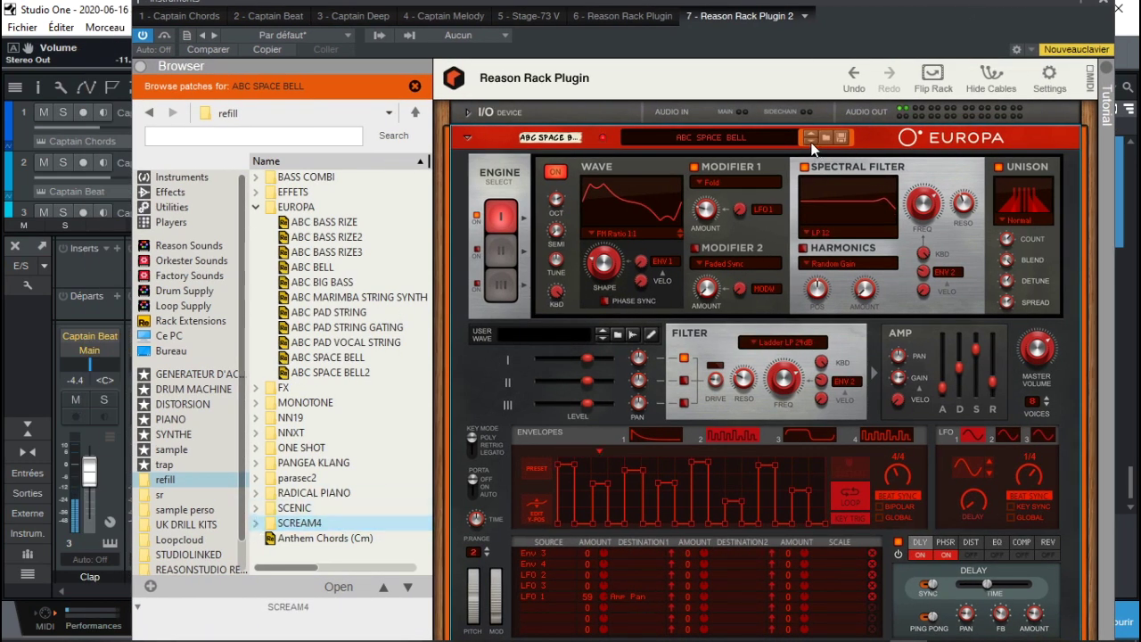
click(811, 139)
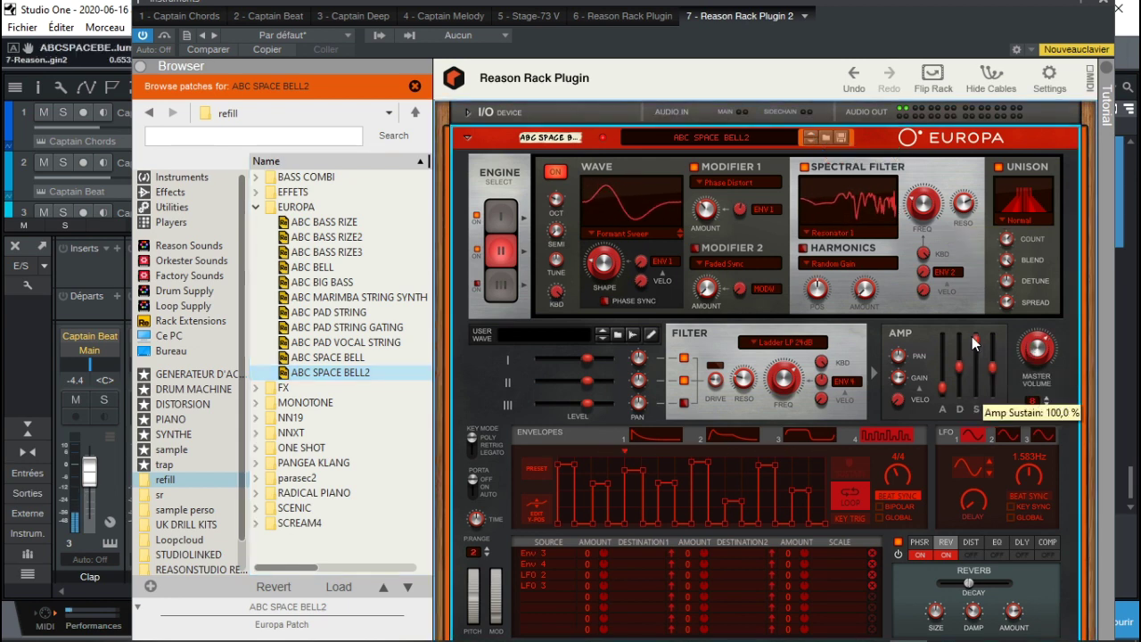
drag(993, 367, 996, 393)
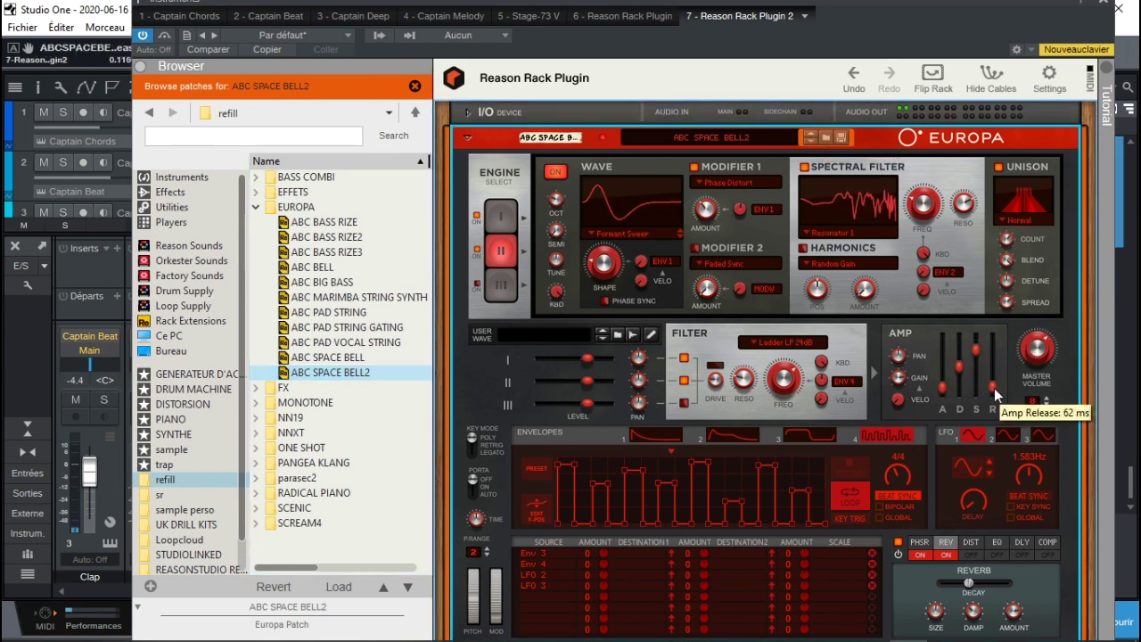
scroll(994, 389, down, 2)
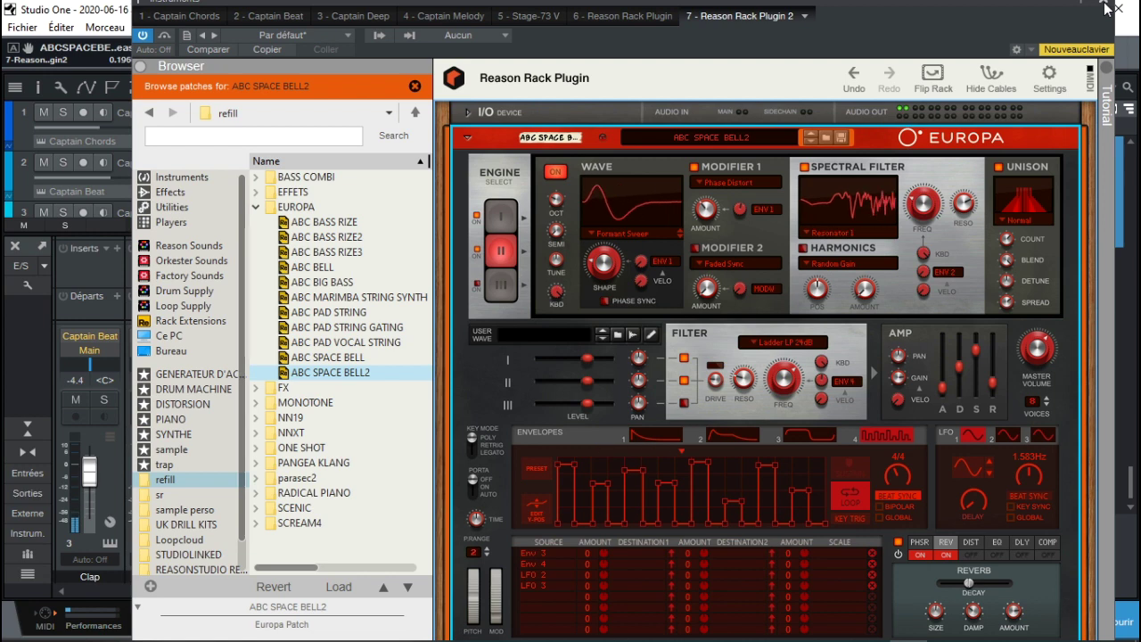
Close the Reason Rack window, stop playback and hide the mixer
click(1108, 9)
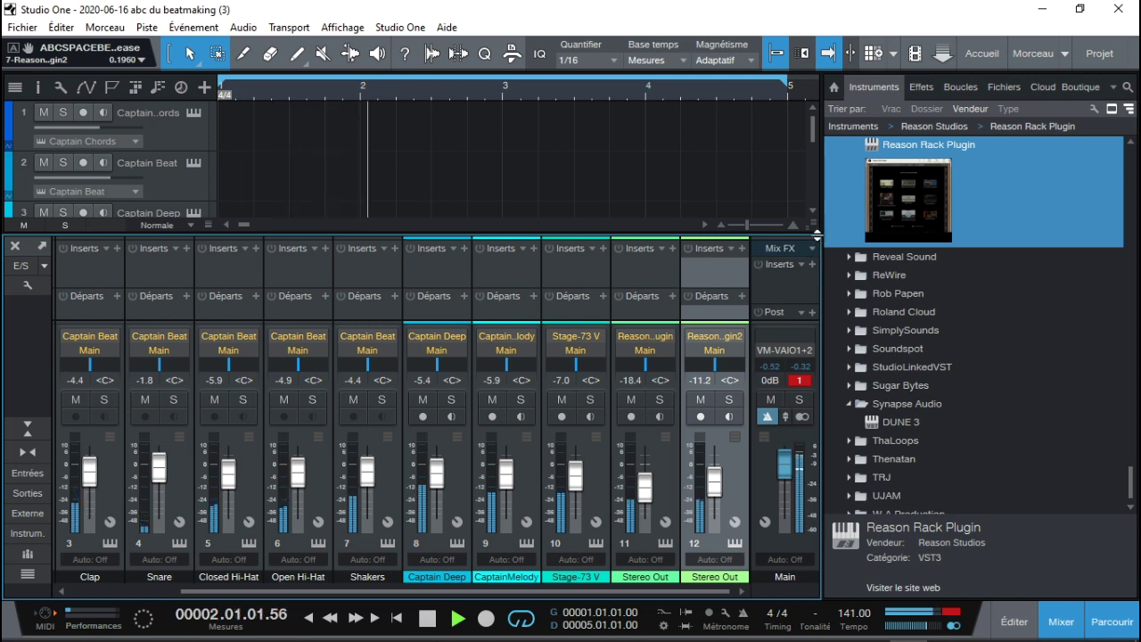
key(space)
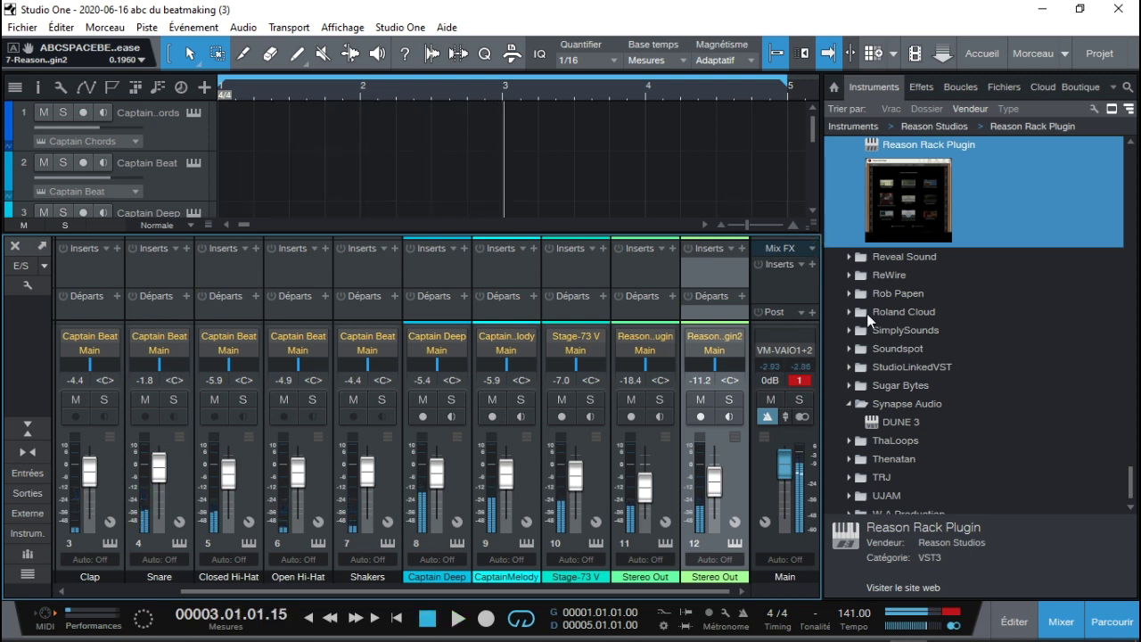
click(1061, 621)
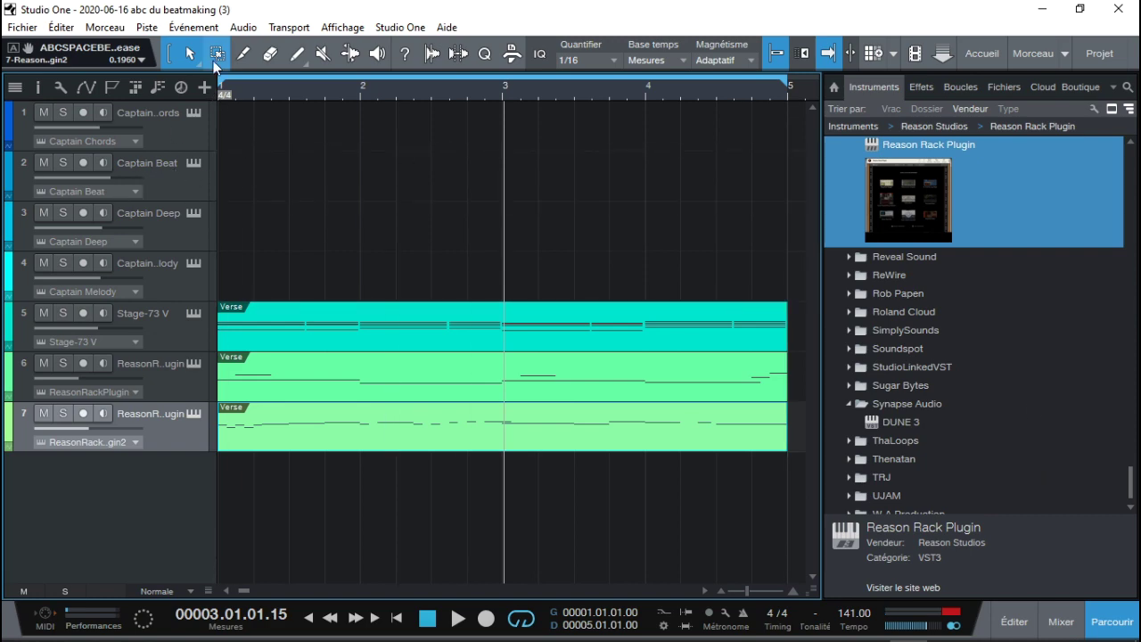
Add a third Reason Rack Plugin instrument on a new track below the second Reason Rack and close its window
click(193, 114)
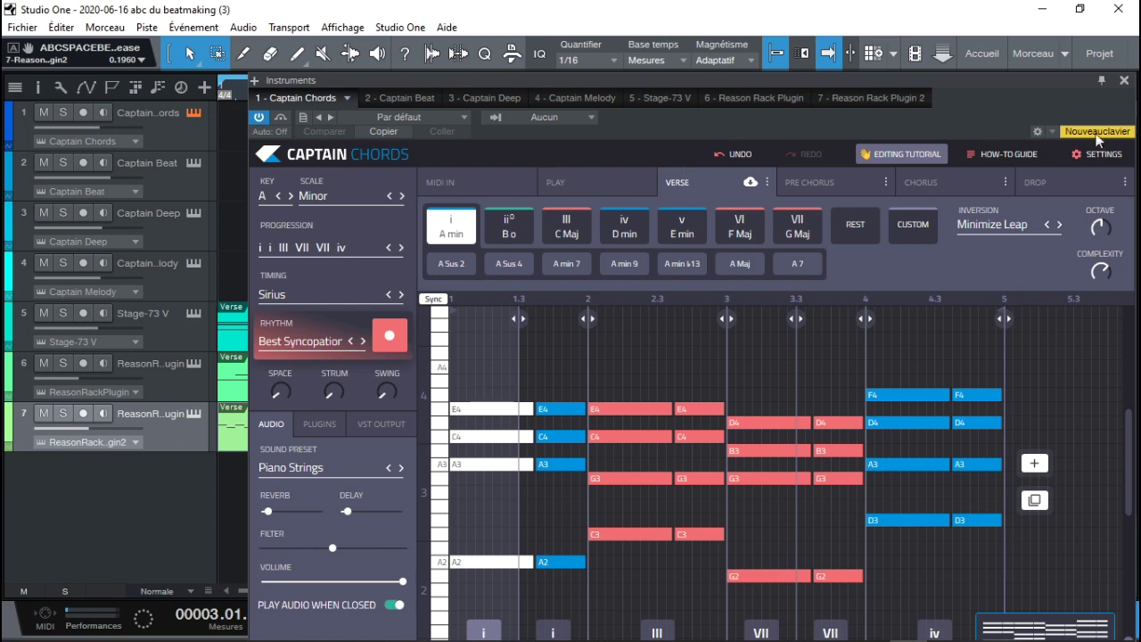
drag(1060, 79, 981, 114)
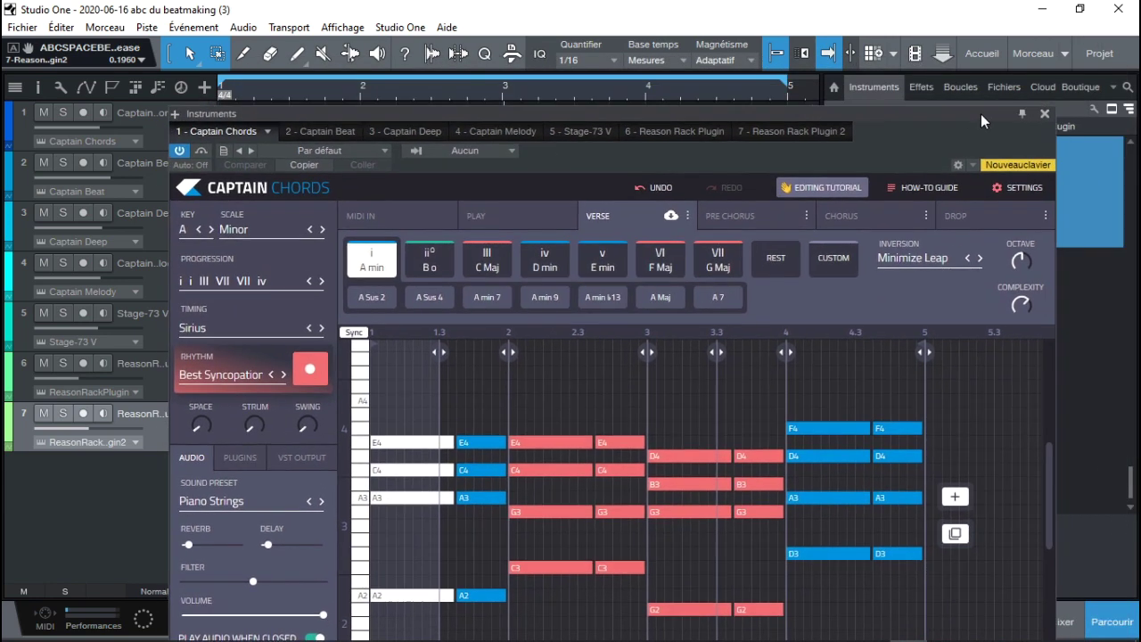
click(1044, 115)
drag(898, 201, 656, 501)
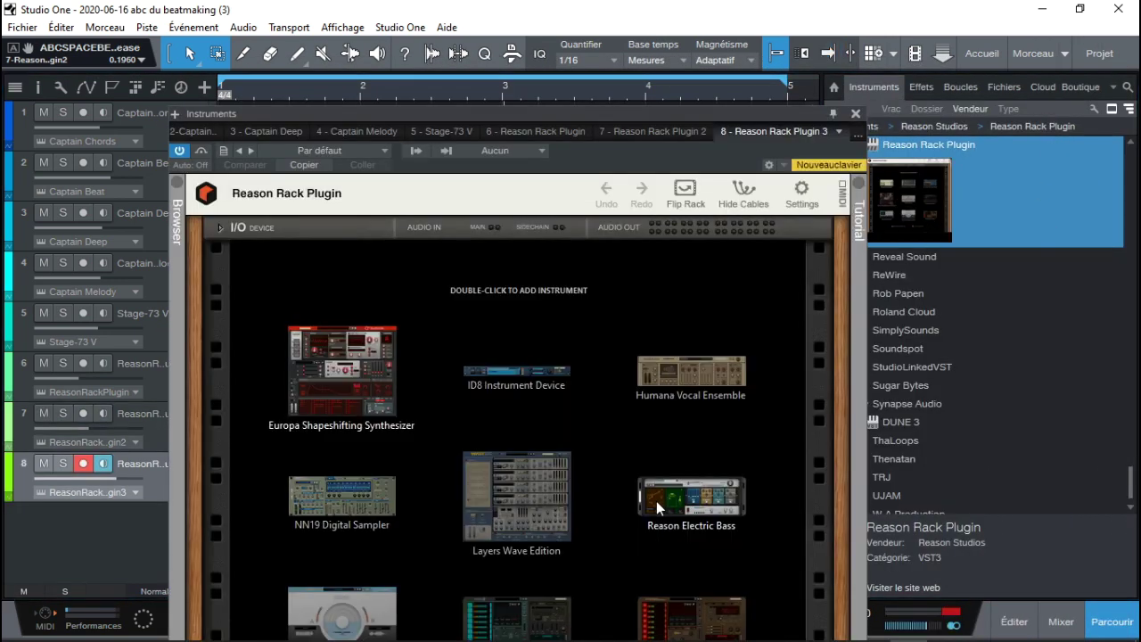
click(854, 115)
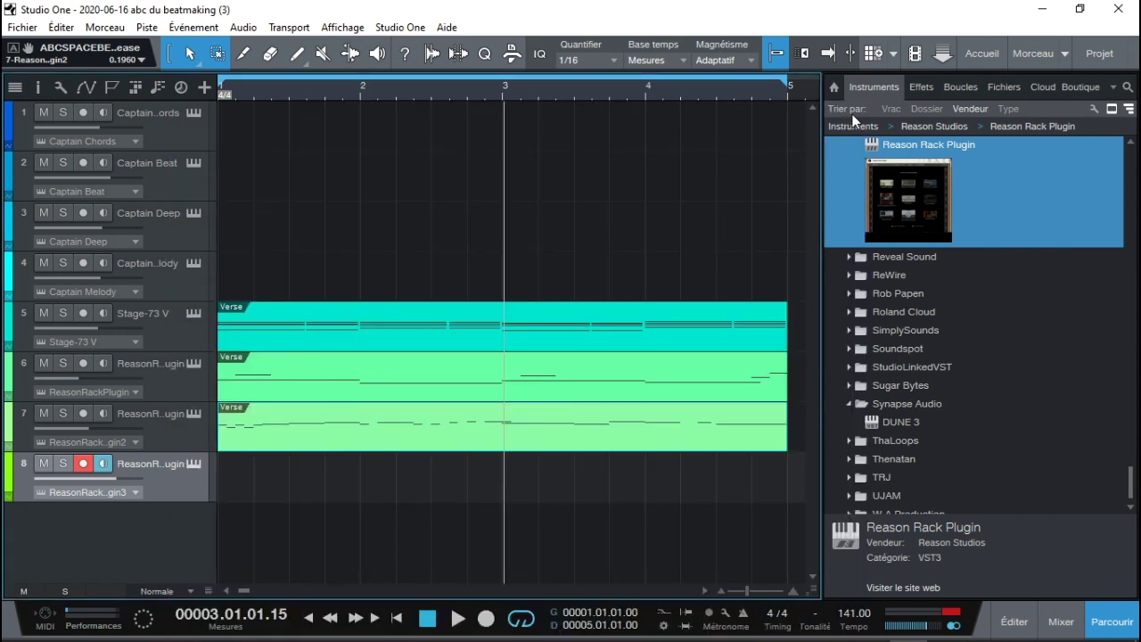
Place Captain Chords' verse pattern at bar 1 of the third Reason Rack track
click(193, 114)
drag(529, 117, 658, 7)
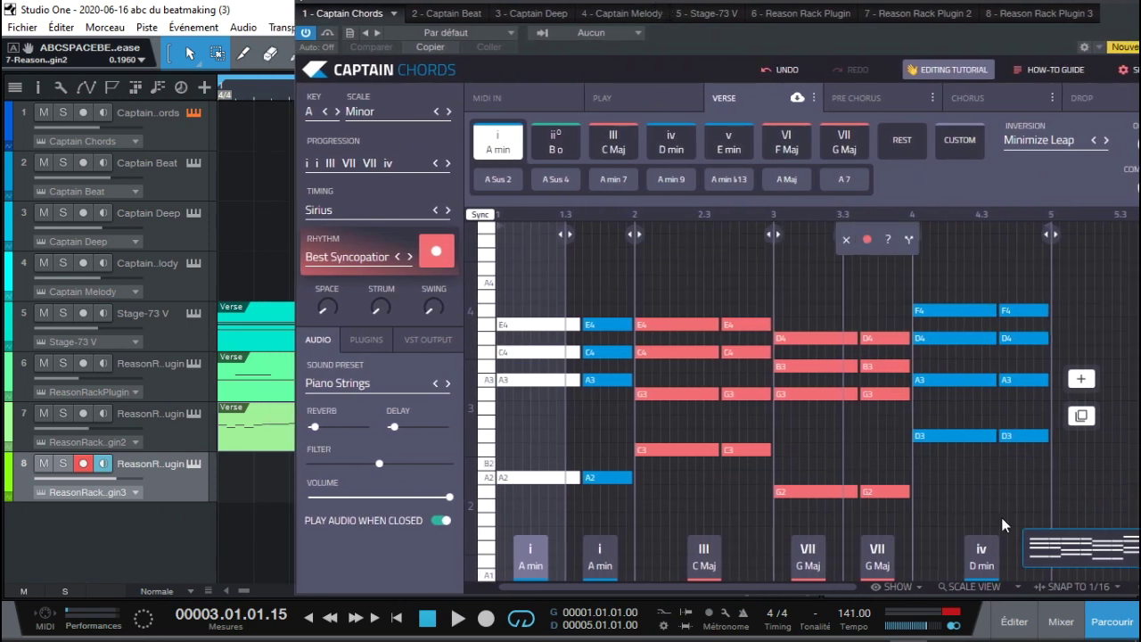
drag(1067, 546, 241, 481)
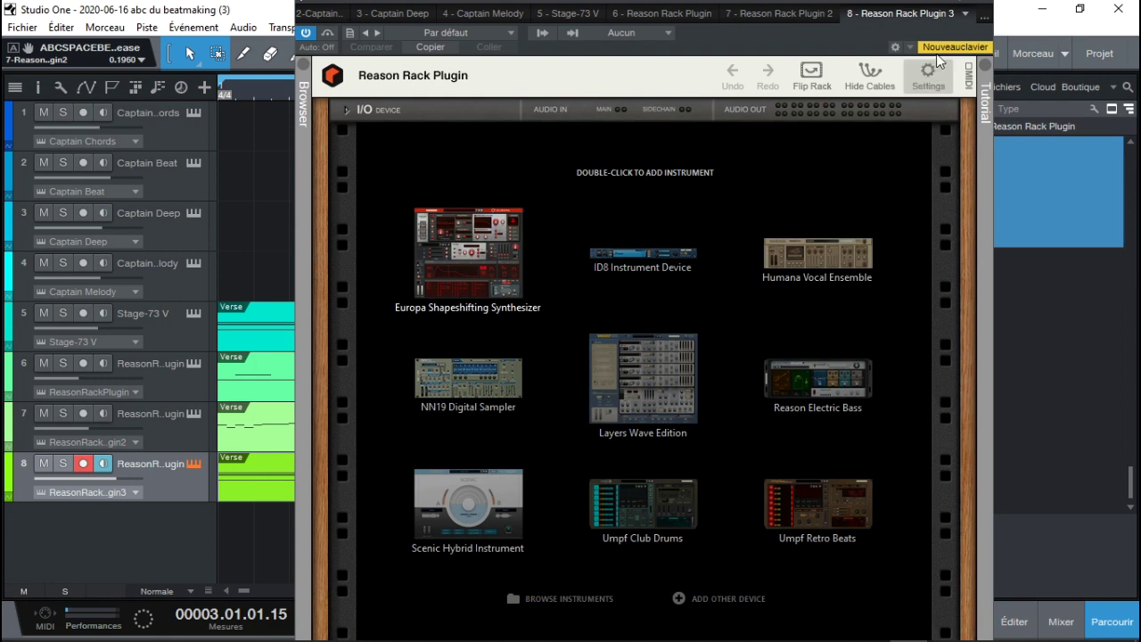
Load the Processed Pianos instrument with the Brilliant Swell patch into the third Reason Rack and close the window
click(305, 71)
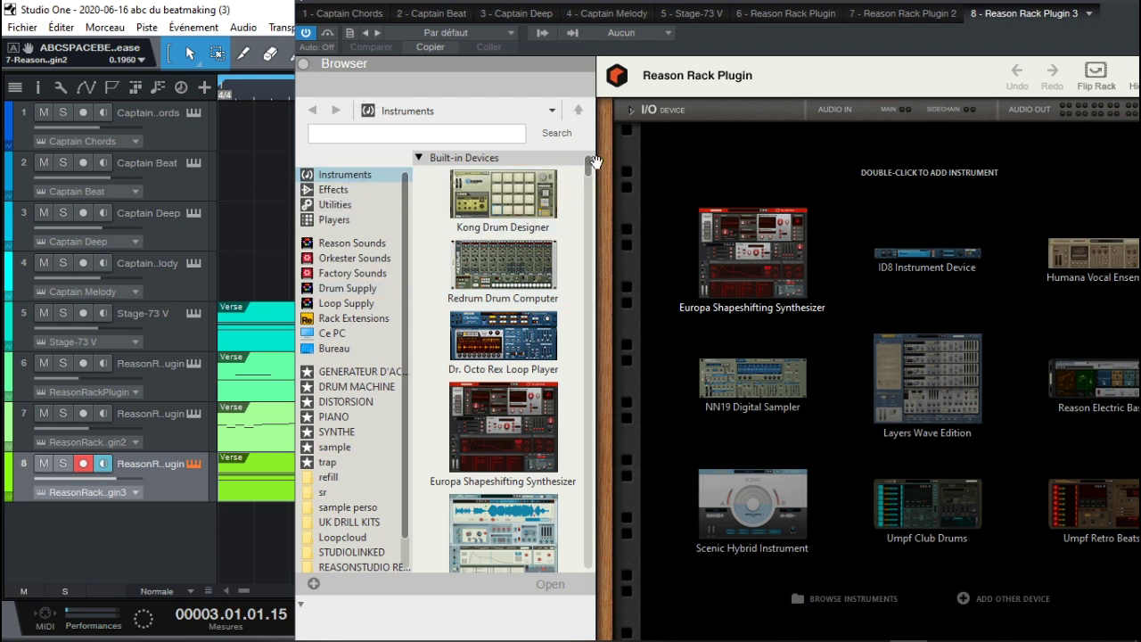
drag(591, 172, 621, 255)
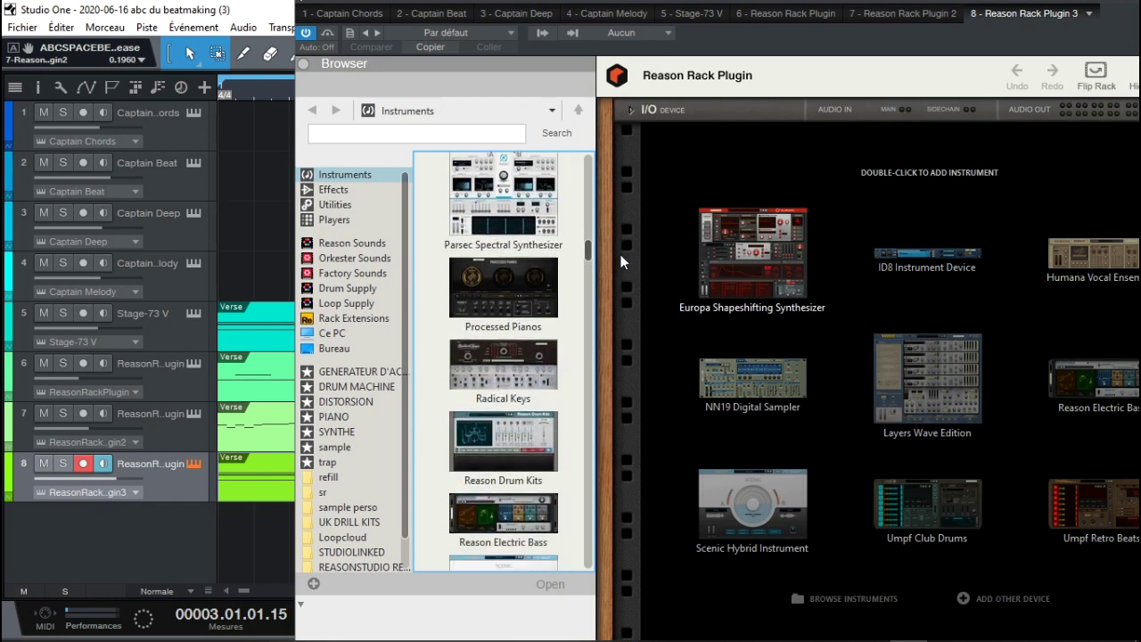
drag(511, 286, 842, 298)
drag(996, 22, 892, 59)
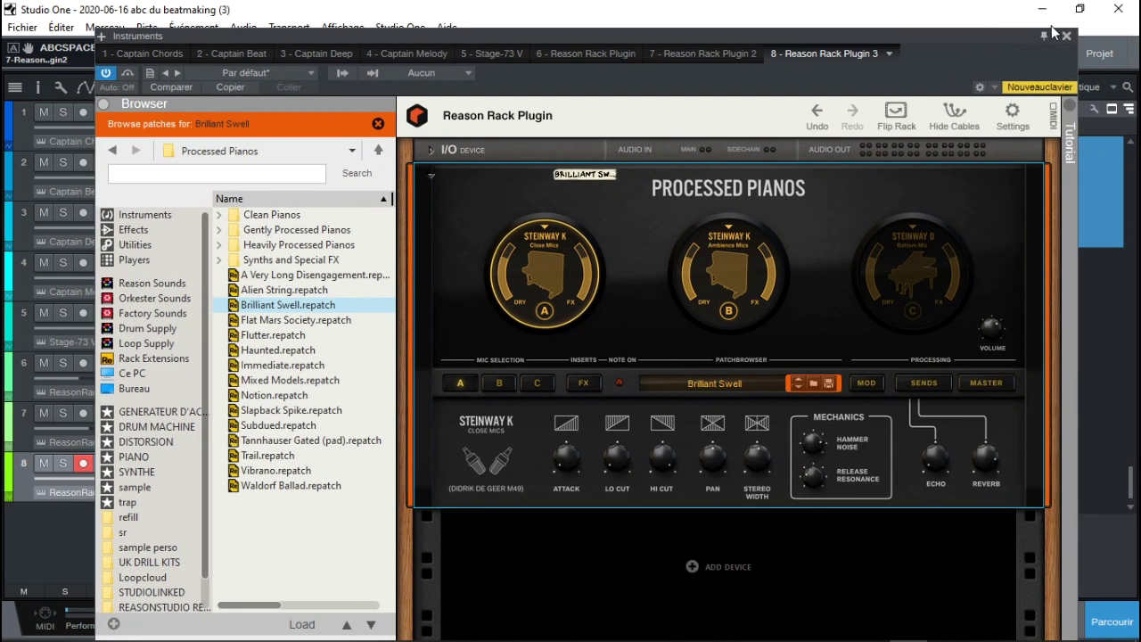
click(1066, 35)
Play the verse from the start, solo the third Reason Rack track and set its mixer volume to -7.5 dB
key(Home)
key(space)
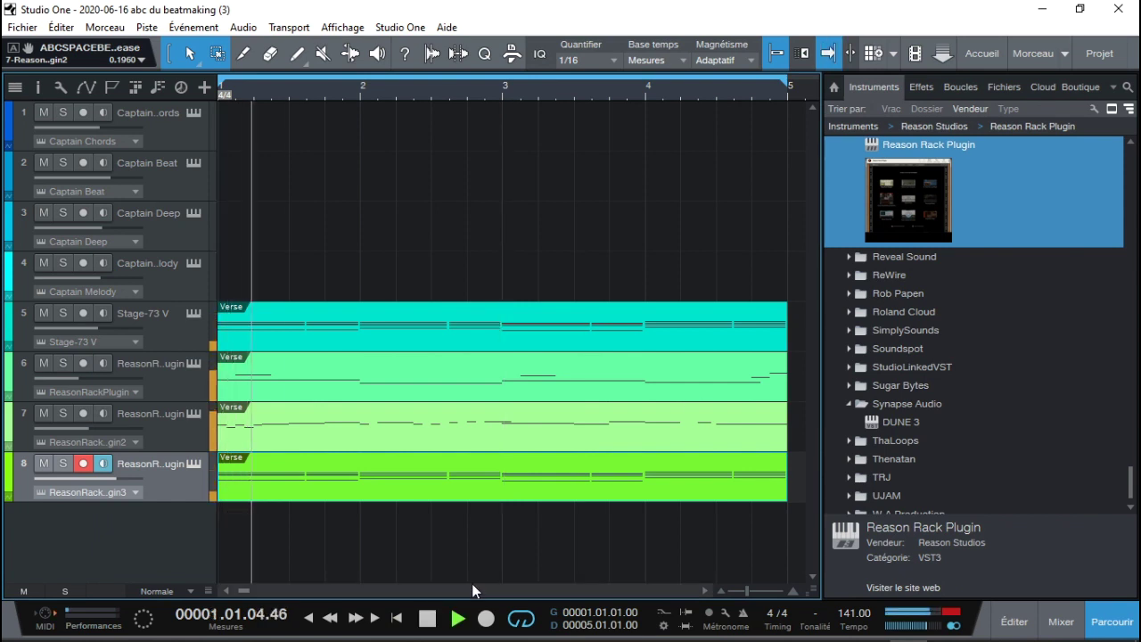
click(66, 463)
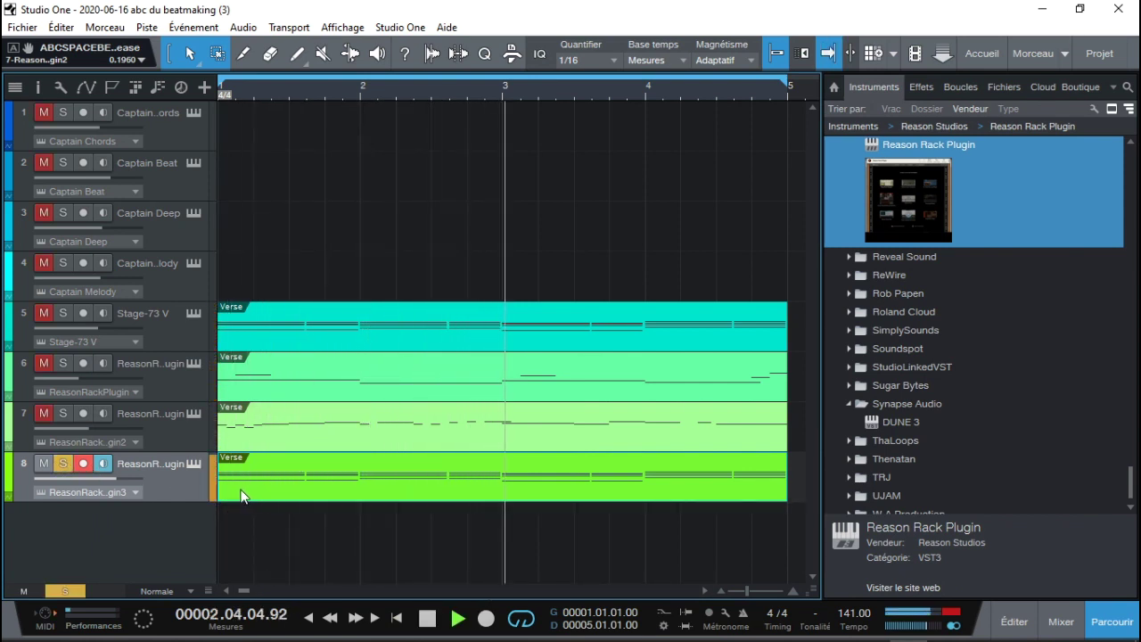
click(1059, 621)
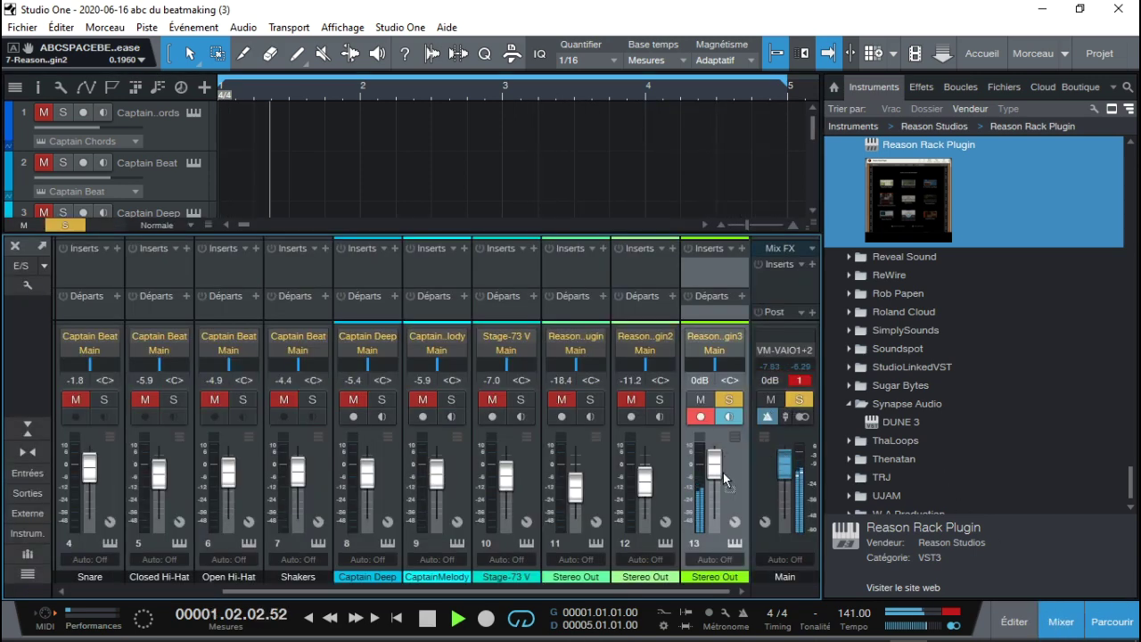
drag(720, 472, 713, 486)
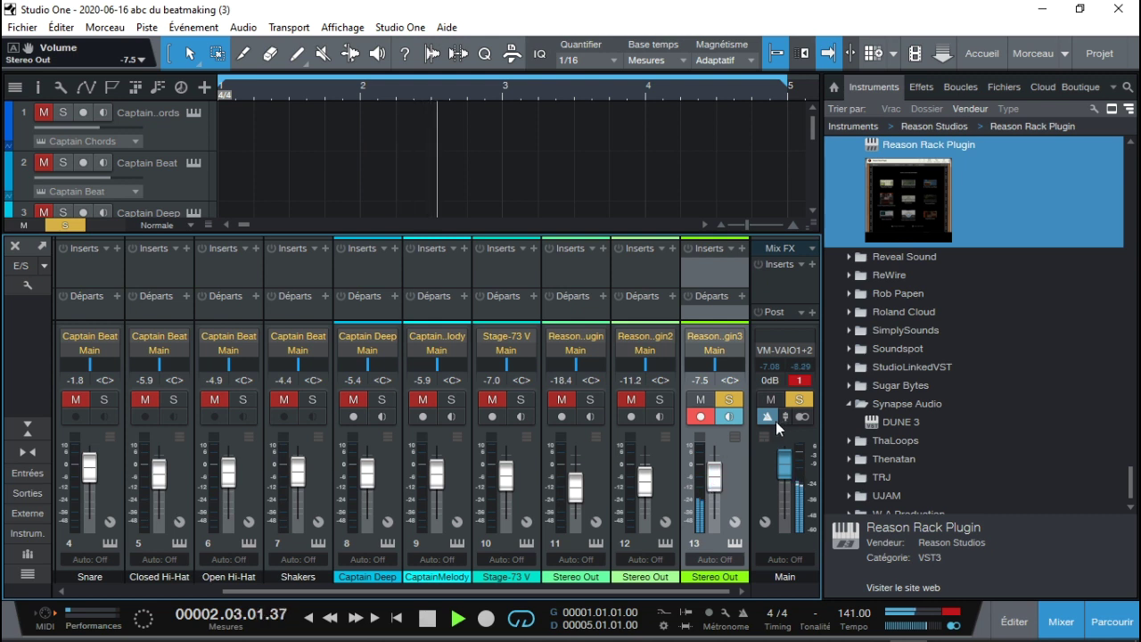
Clear the solo, hide the browser and set the third Reason Rack channel's volume to -9.5 dB within the full mix
click(800, 400)
drag(725, 480, 725, 476)
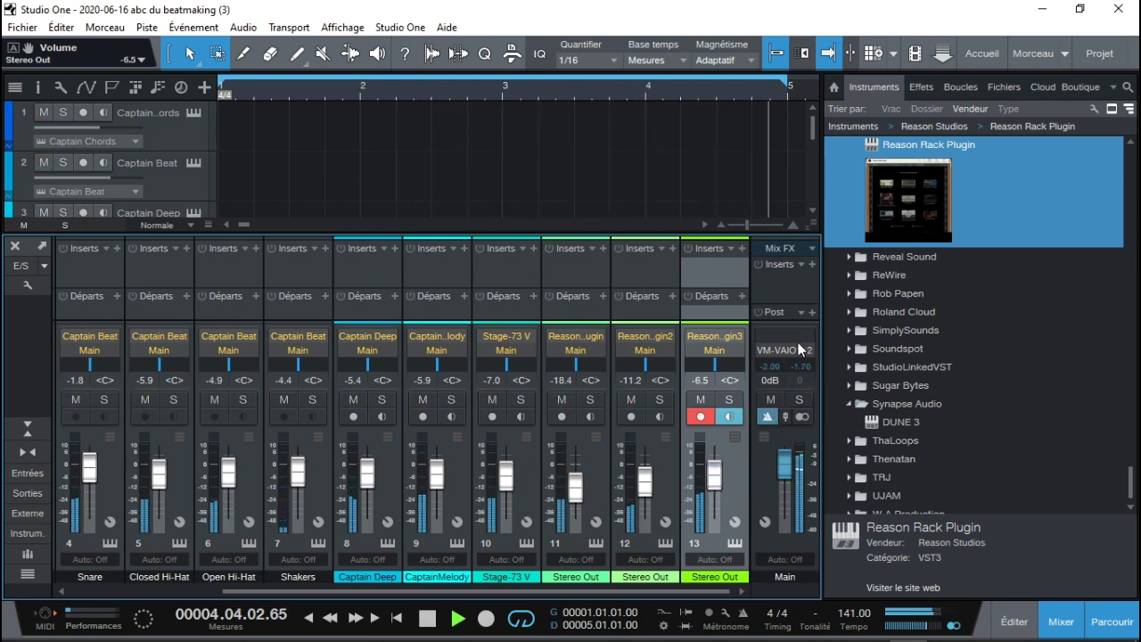
click(1113, 623)
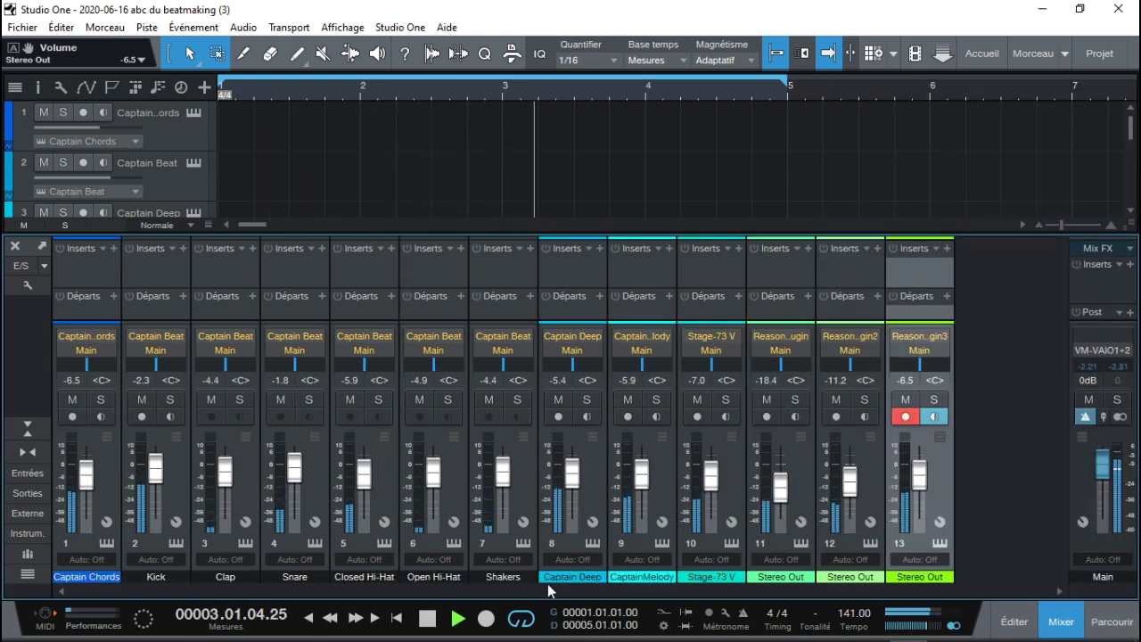
drag(921, 469, 922, 476)
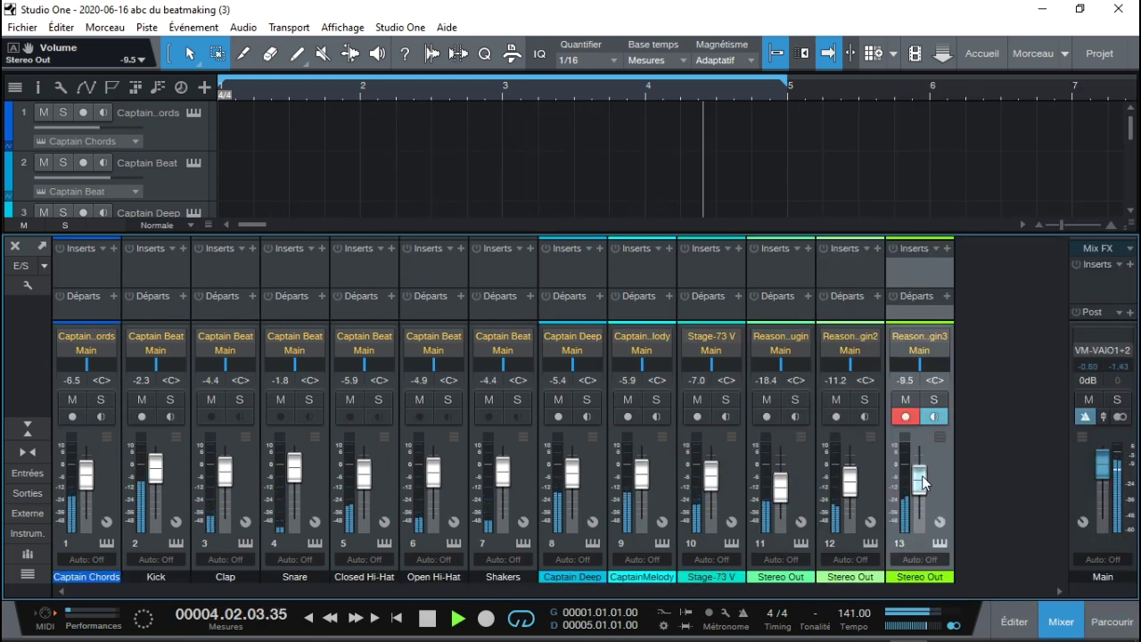
Add the Euclidean Rhythms player above Processed Pianos in the third Reason Rack
click(939, 544)
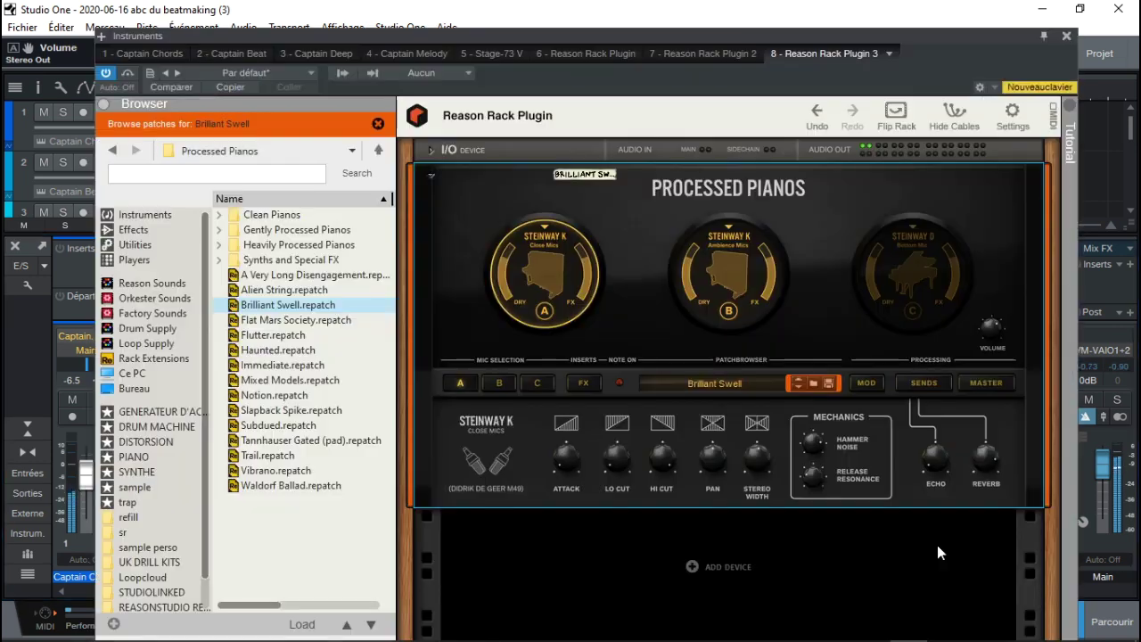
click(134, 260)
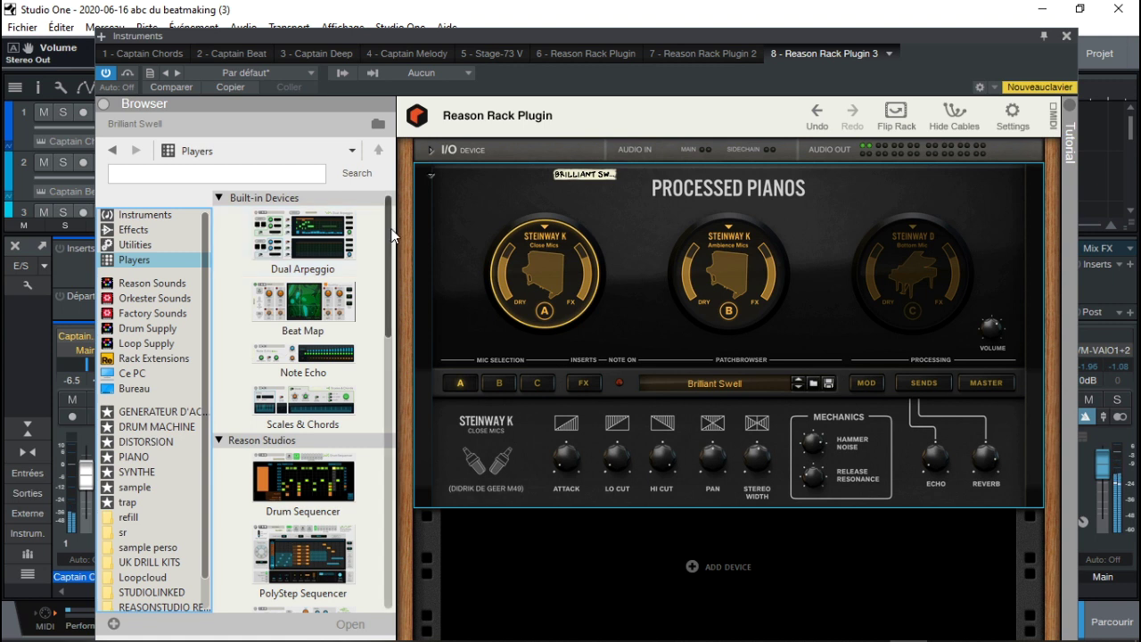
drag(391, 242, 393, 250)
scroll(393, 250, down, 1)
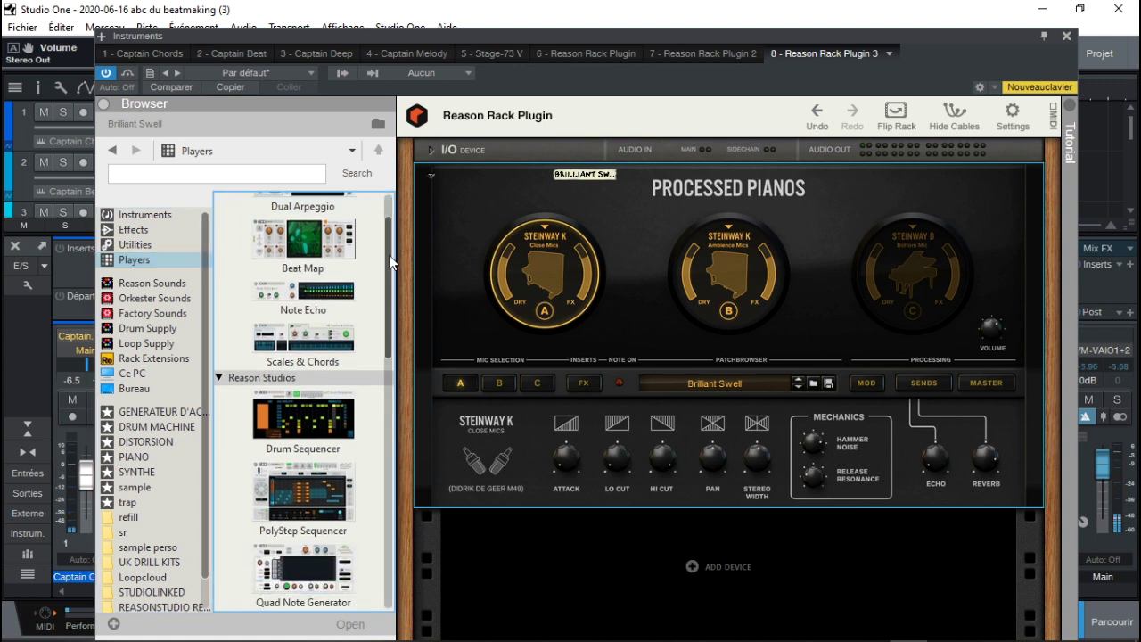
drag(393, 320, 390, 473)
drag(324, 453, 641, 193)
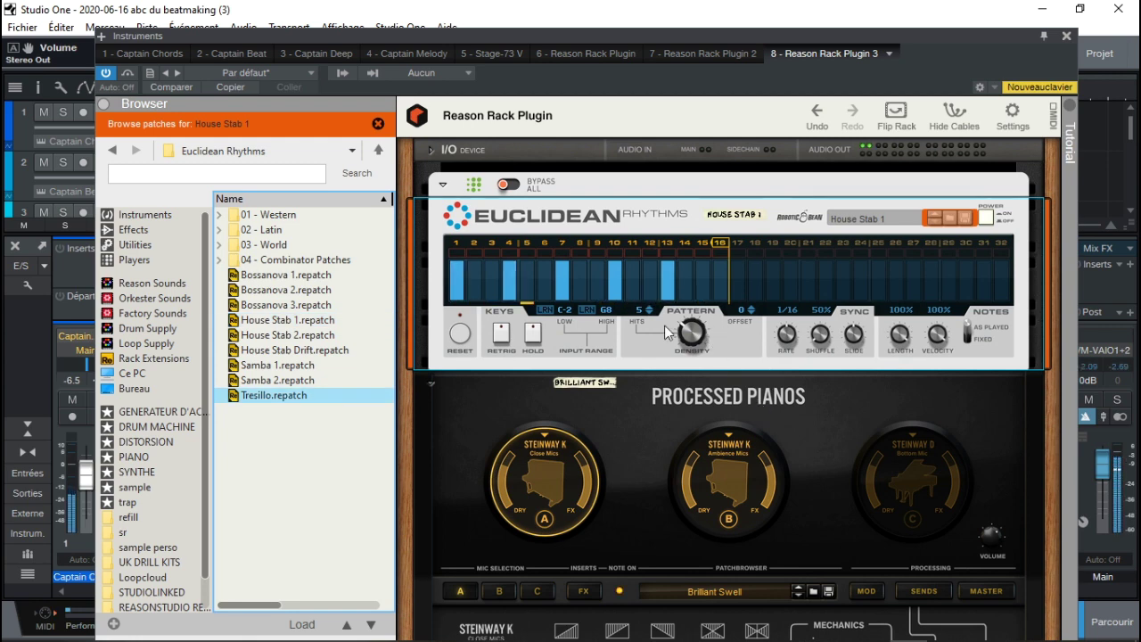
Adjust the Euclidean Rhythms pattern density to 0.3437 and close the instrument window
mouse_move(686, 340)
mouse_down()
mouse_move(685, 329)
mouse_move(684, 339)
mouse_up()
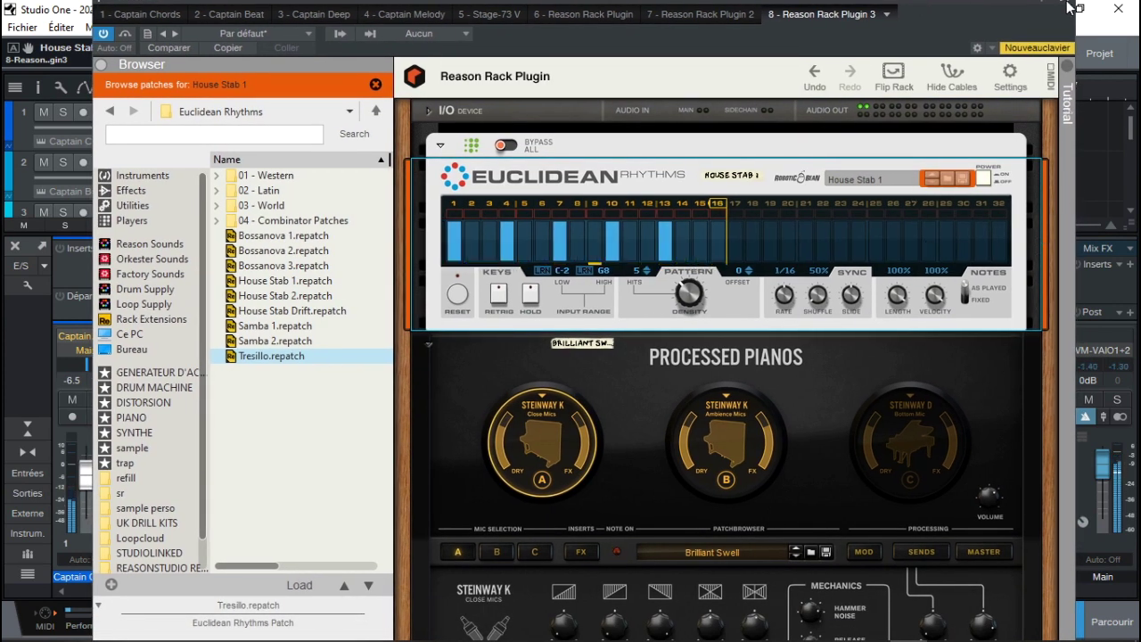
drag(969, 1, 950, 57)
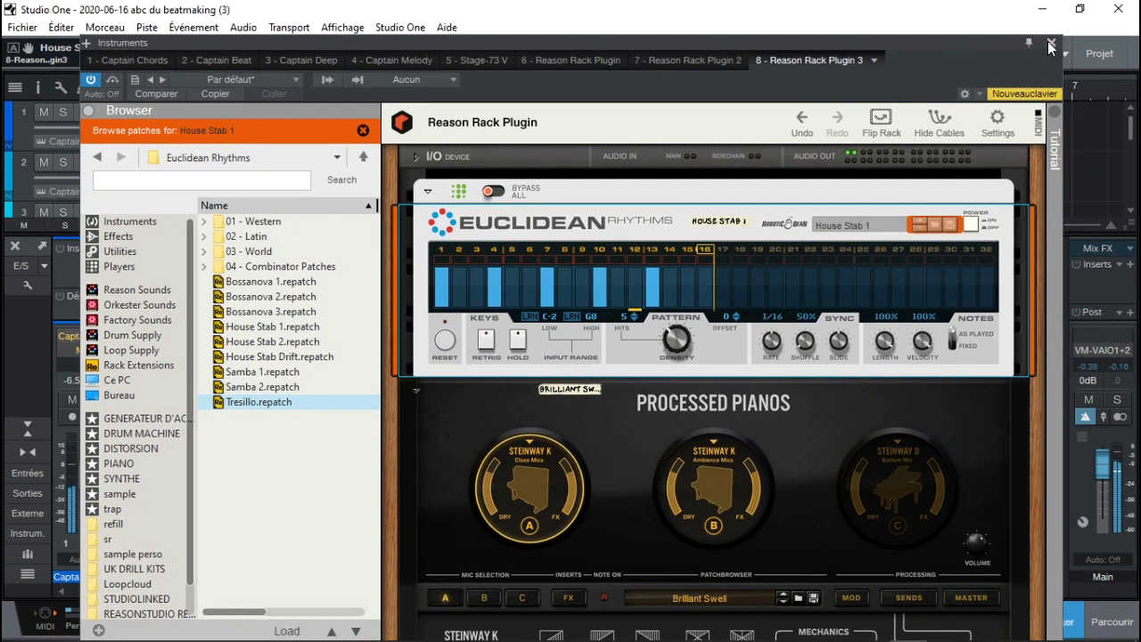
click(1045, 49)
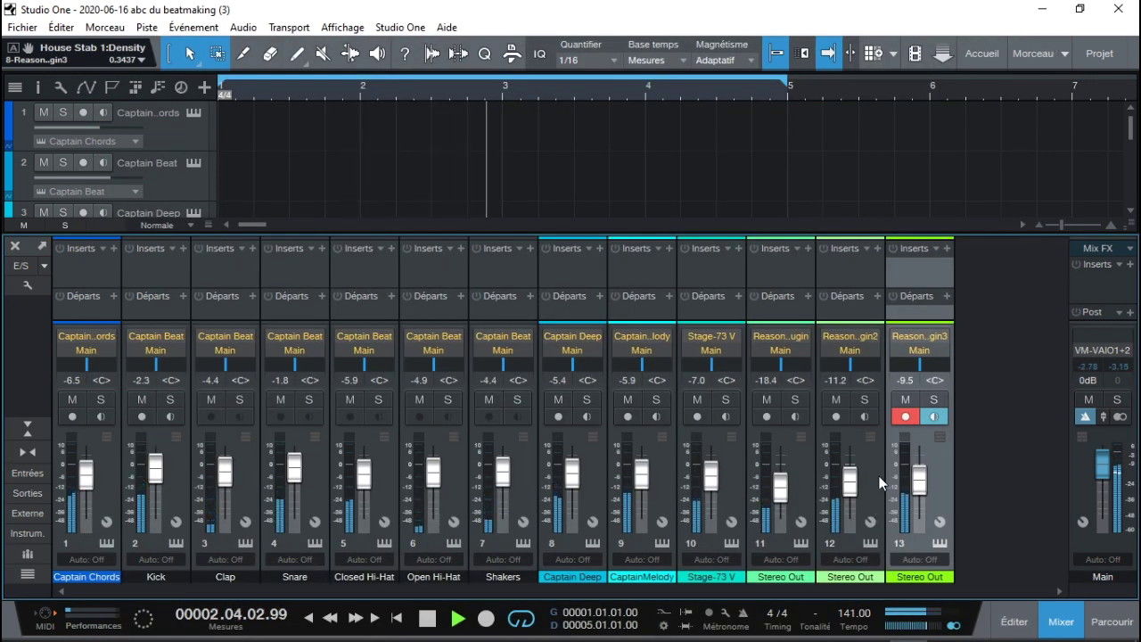
Solo the third Reason Rack channel and set its volume to -11.2 dB
drag(919, 481, 919, 495)
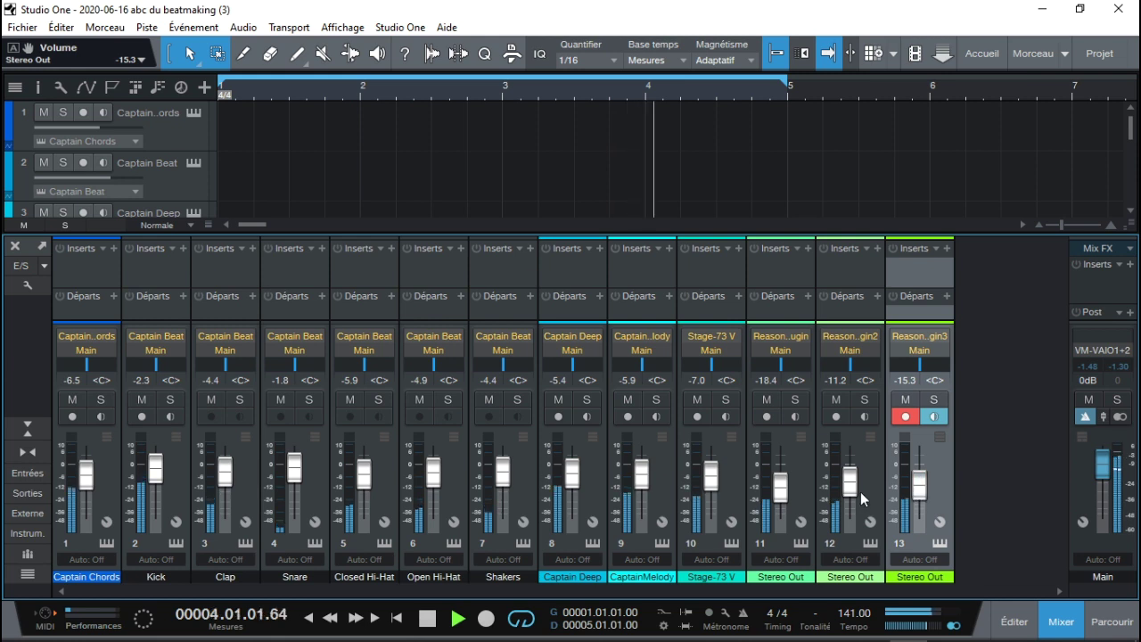
click(932, 401)
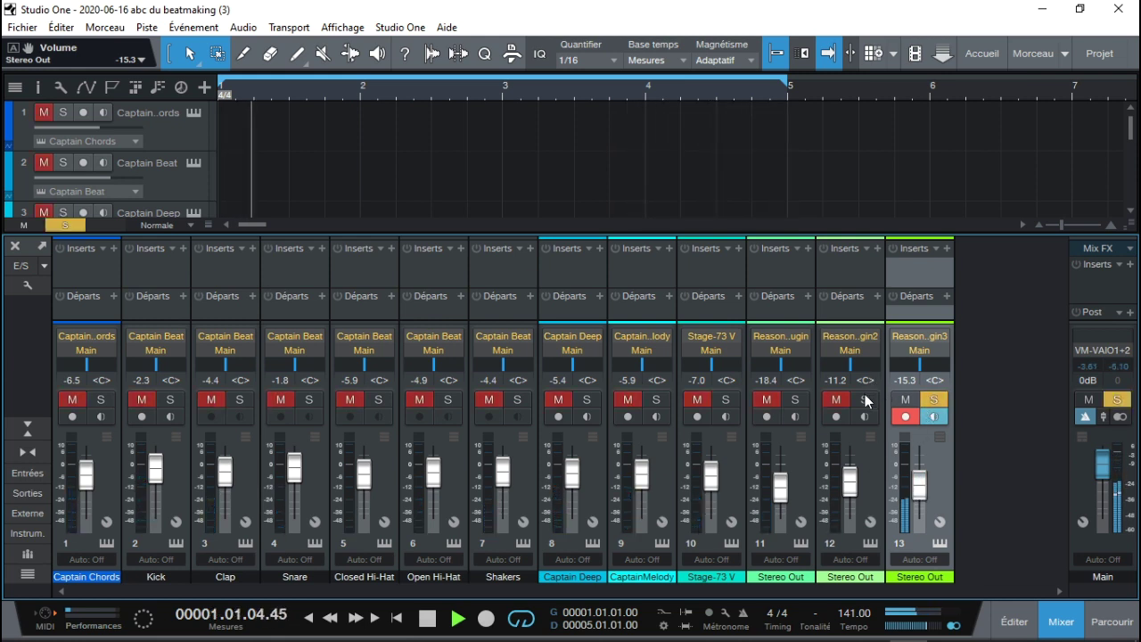
drag(919, 490, 919, 484)
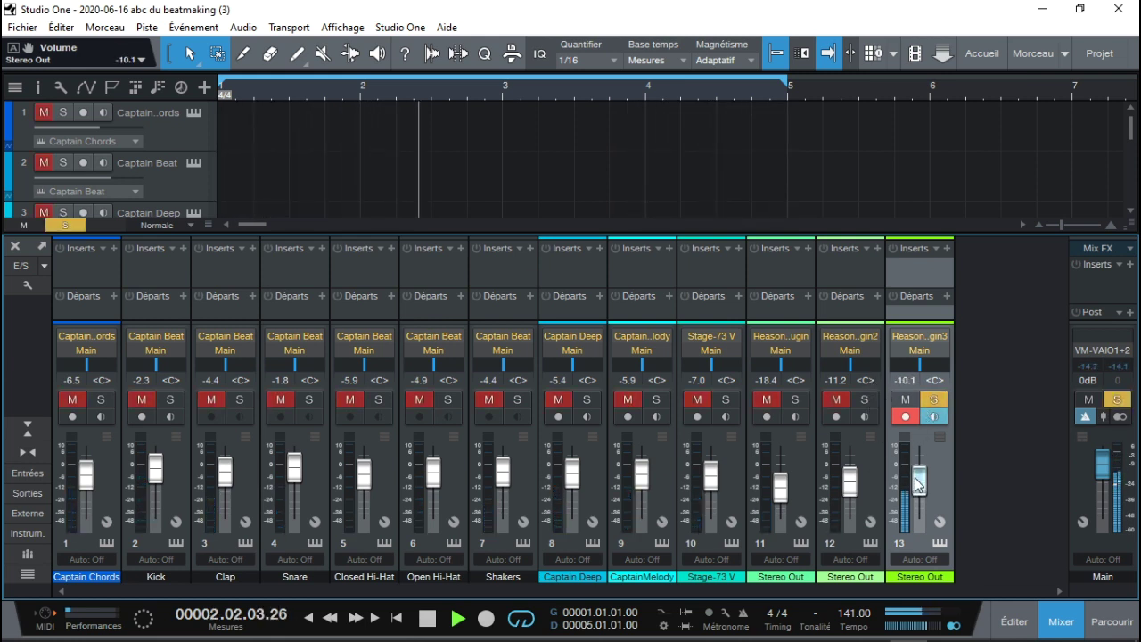
Add Captain Chords and the second Reason Rack to the soloed channels, setting the second Reason Rack's volume to -9.5 dB
click(102, 398)
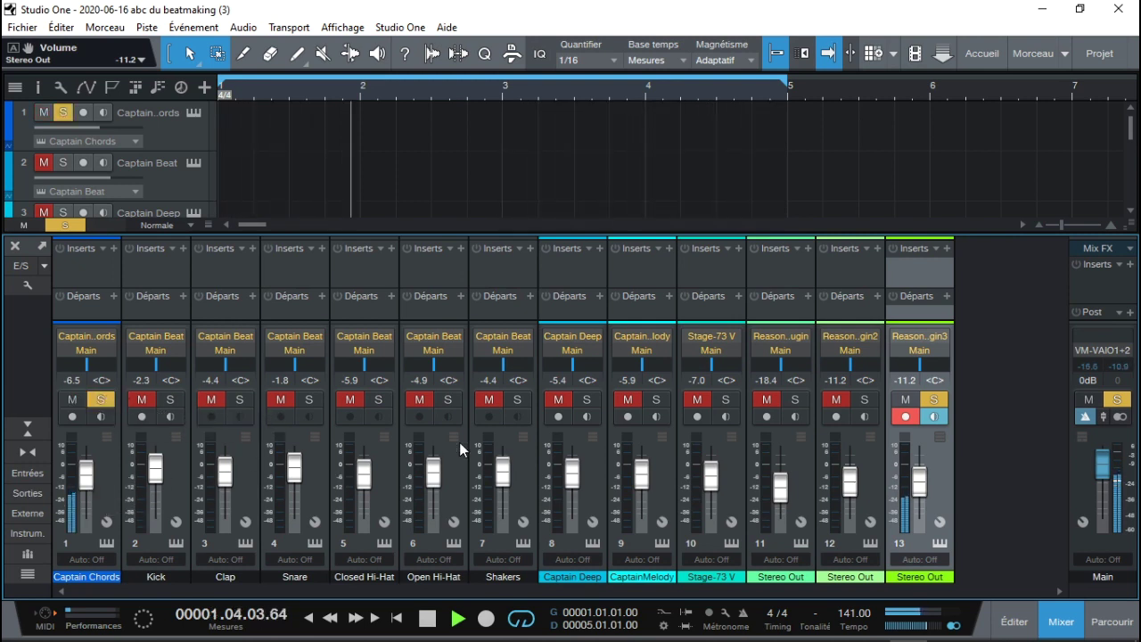
click(870, 398)
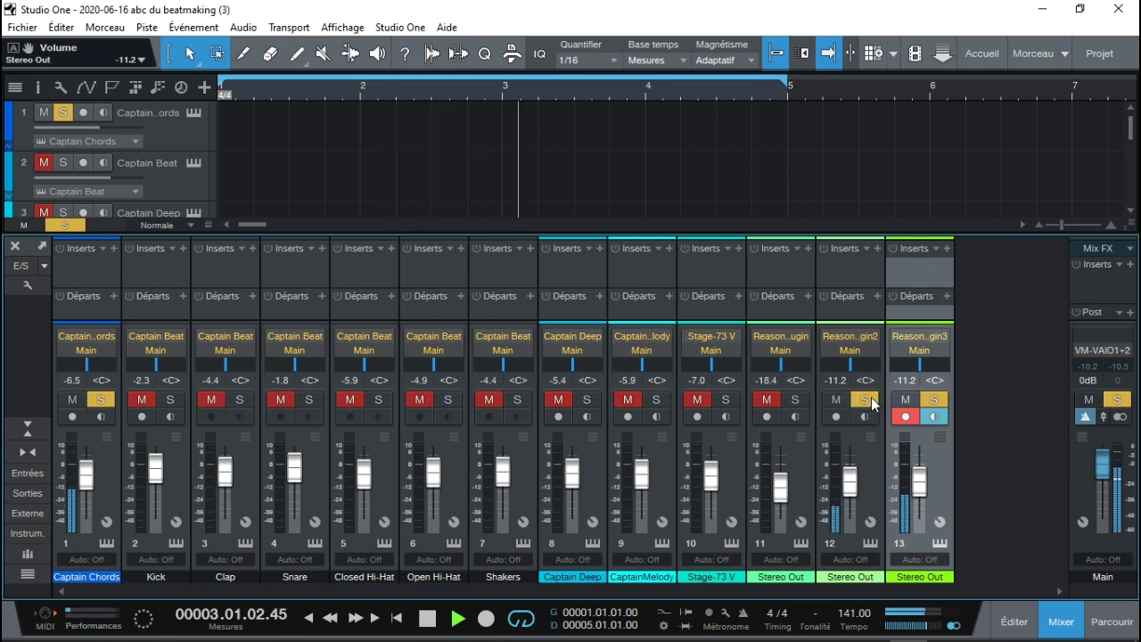
drag(850, 480, 850, 473)
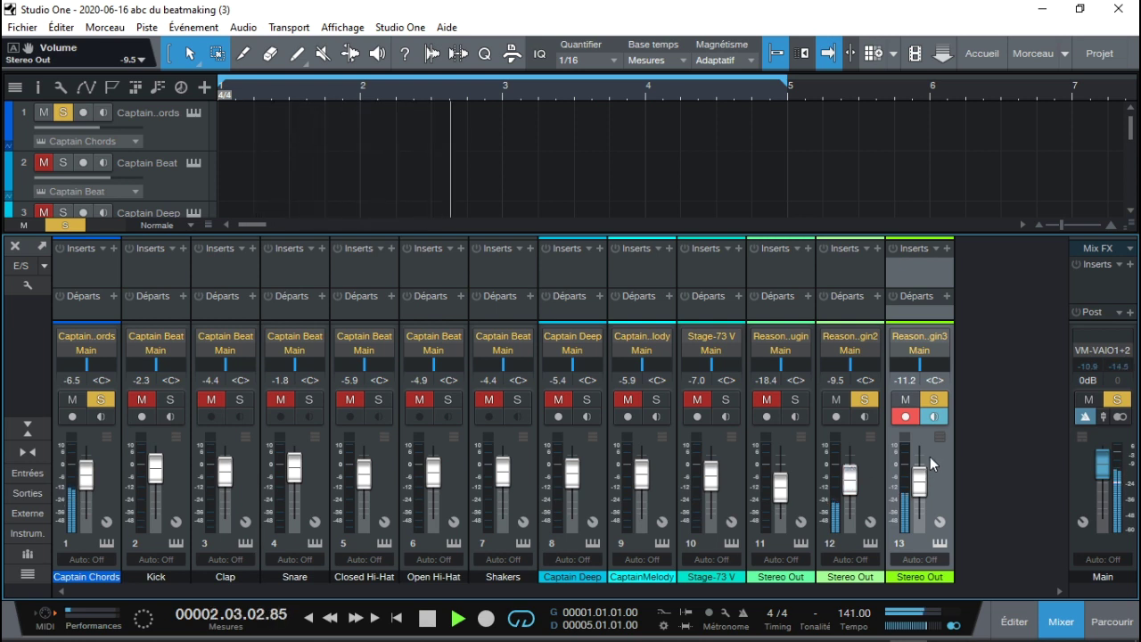
Solo the Kick, Clap, Snare and Closed Hi-Hat channels as well, and raise the Clap and Snare volumes to +2.3 dB
click(142, 399)
click(170, 400)
click(211, 399)
click(237, 399)
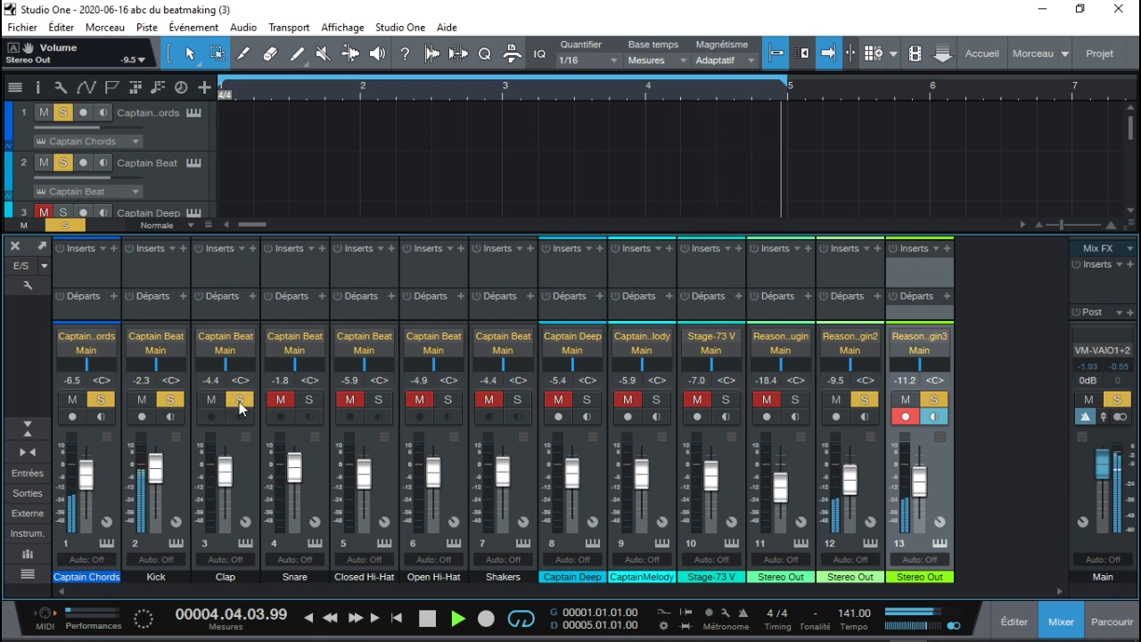
click(281, 400)
click(309, 400)
click(379, 399)
click(351, 400)
mouse_move(227, 481)
mouse_down()
mouse_move(292, 471)
mouse_move(224, 462)
mouse_up()
Add the Open Hi-Hat and Shakers channels to the soloed group
click(419, 398)
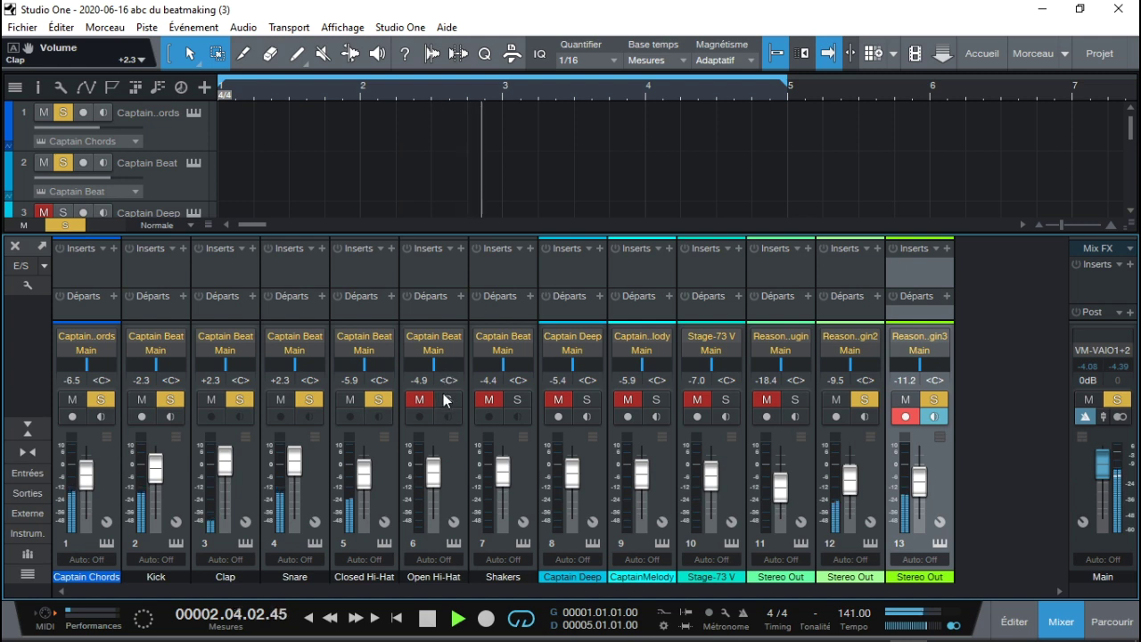
click(446, 399)
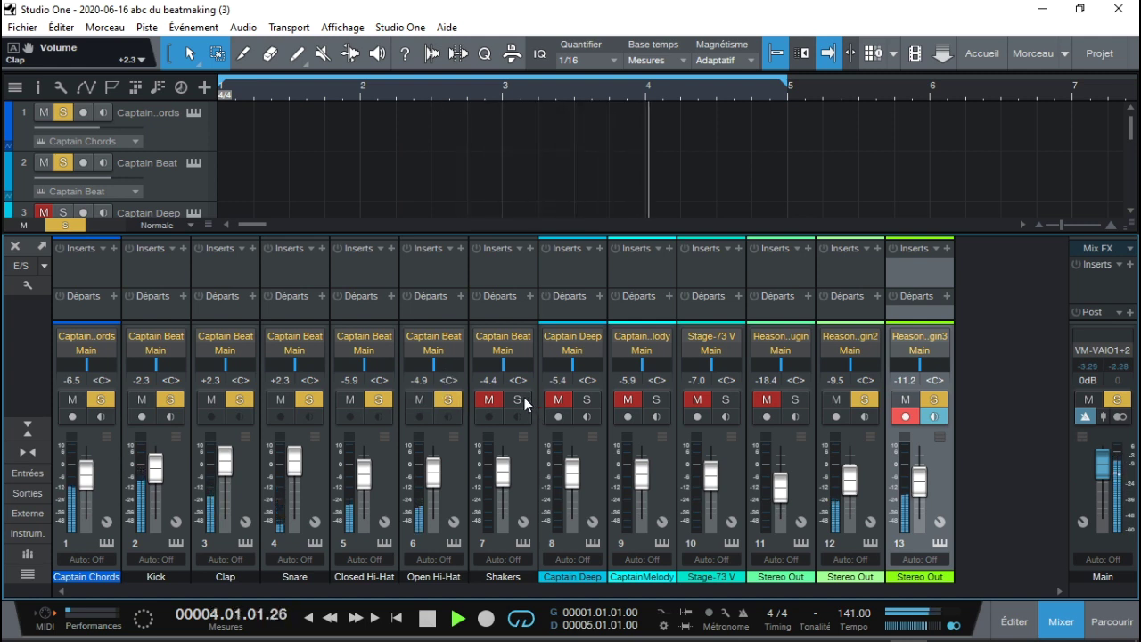
click(488, 398)
click(518, 399)
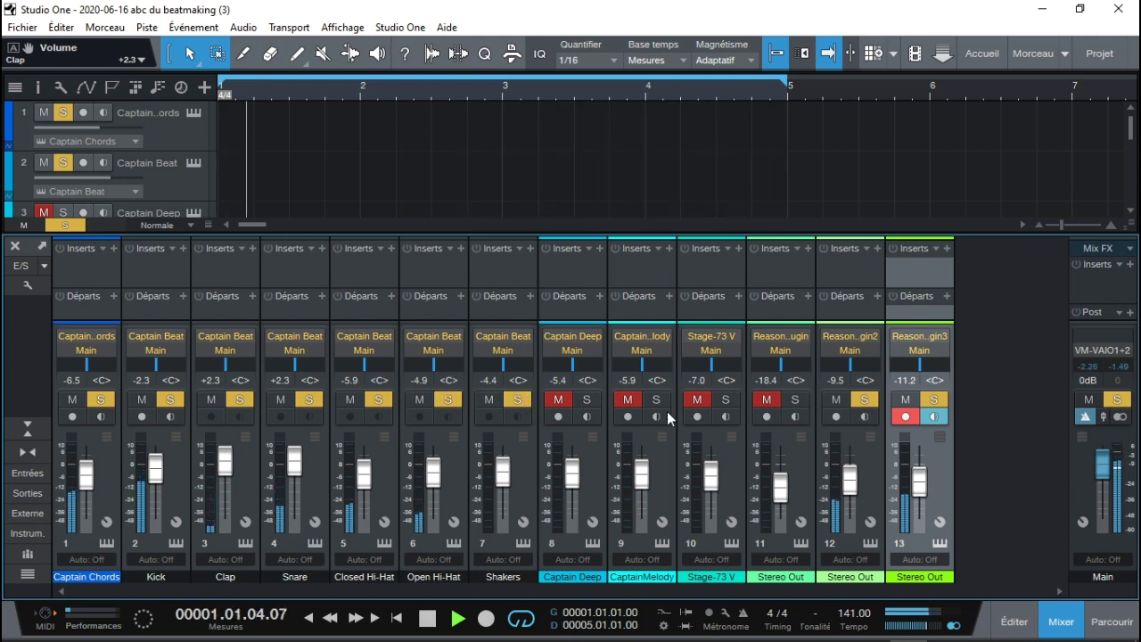
Solo the first Reason Rack channel too and raise its volume to -12.2 dB
click(795, 399)
click(767, 399)
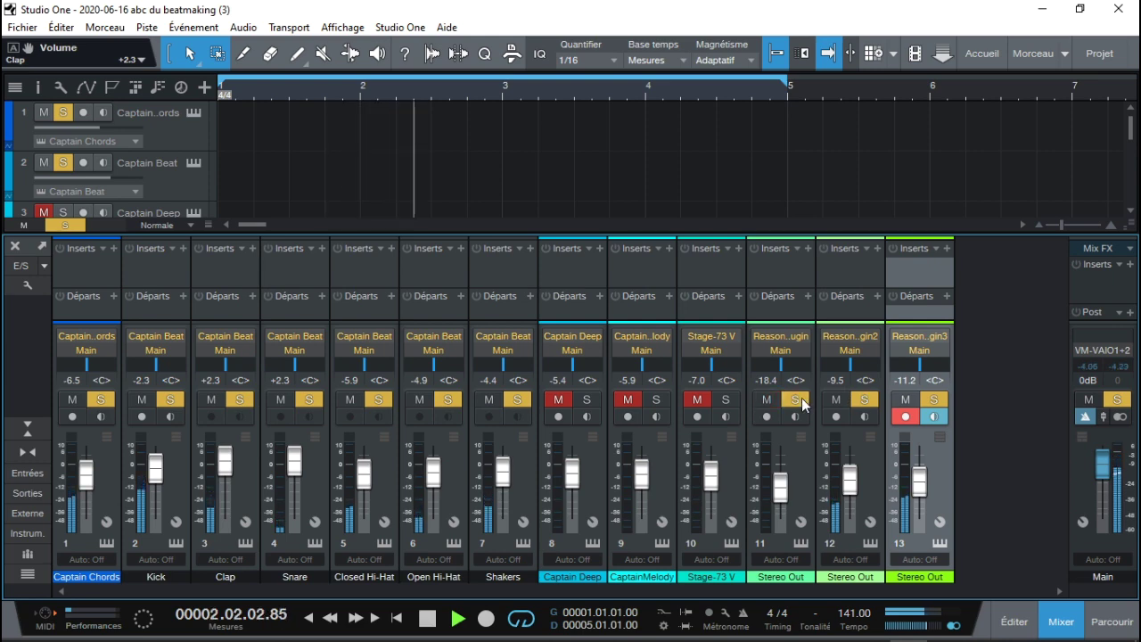
drag(782, 493, 781, 486)
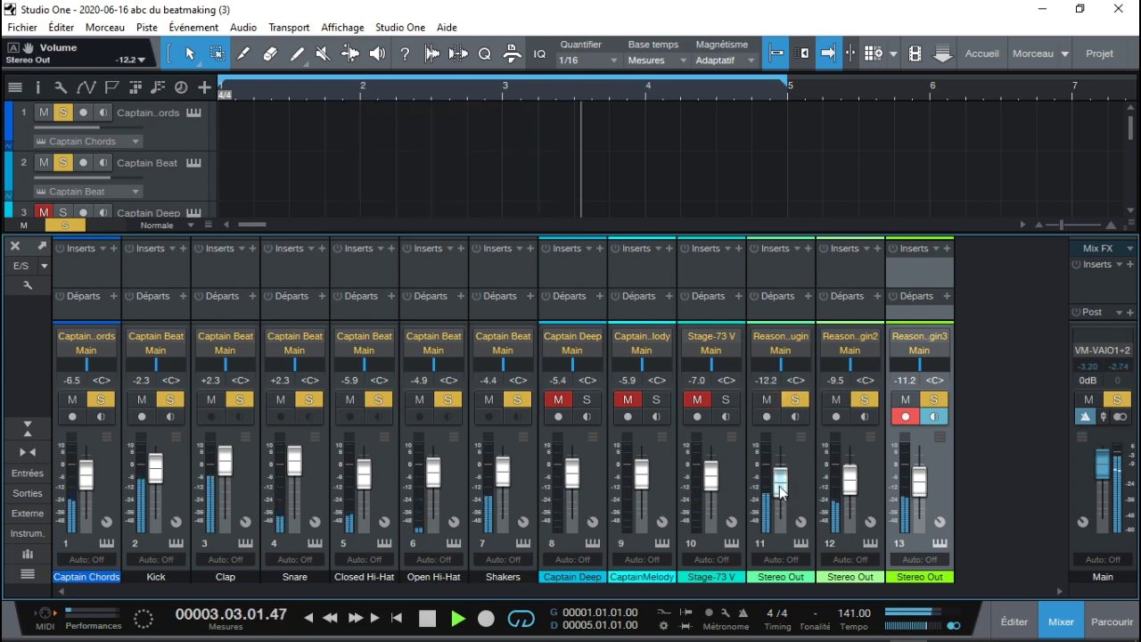
Add a Scream 4 Distortion from the built-in effects below the NN-19 sampler in the first Reason Rack
click(801, 542)
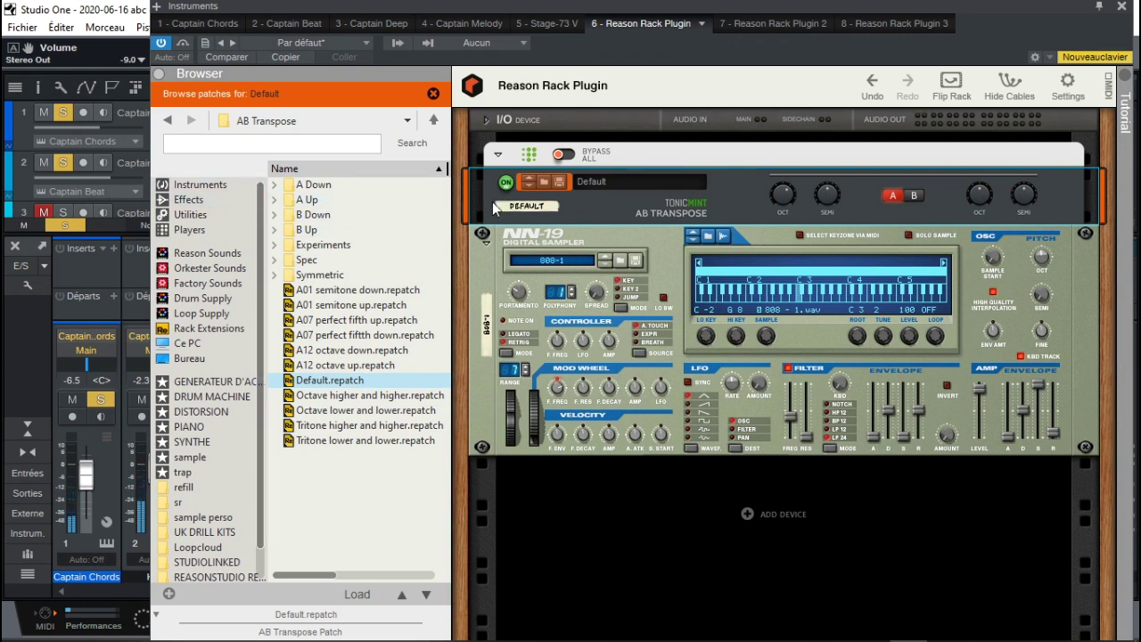
click(189, 200)
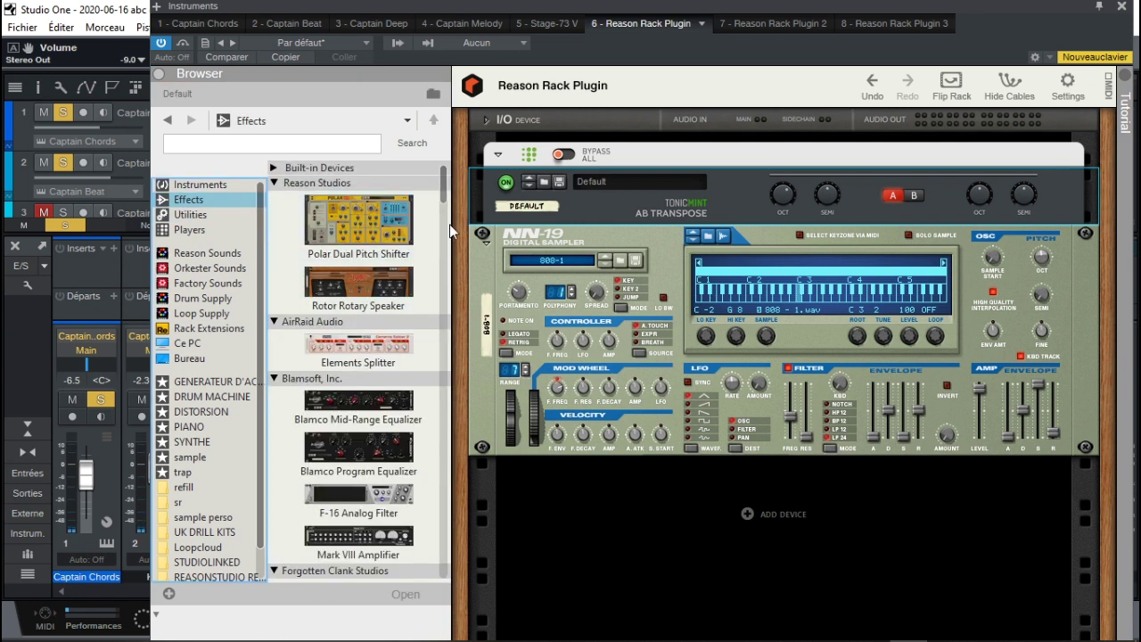
drag(448, 185, 457, 167)
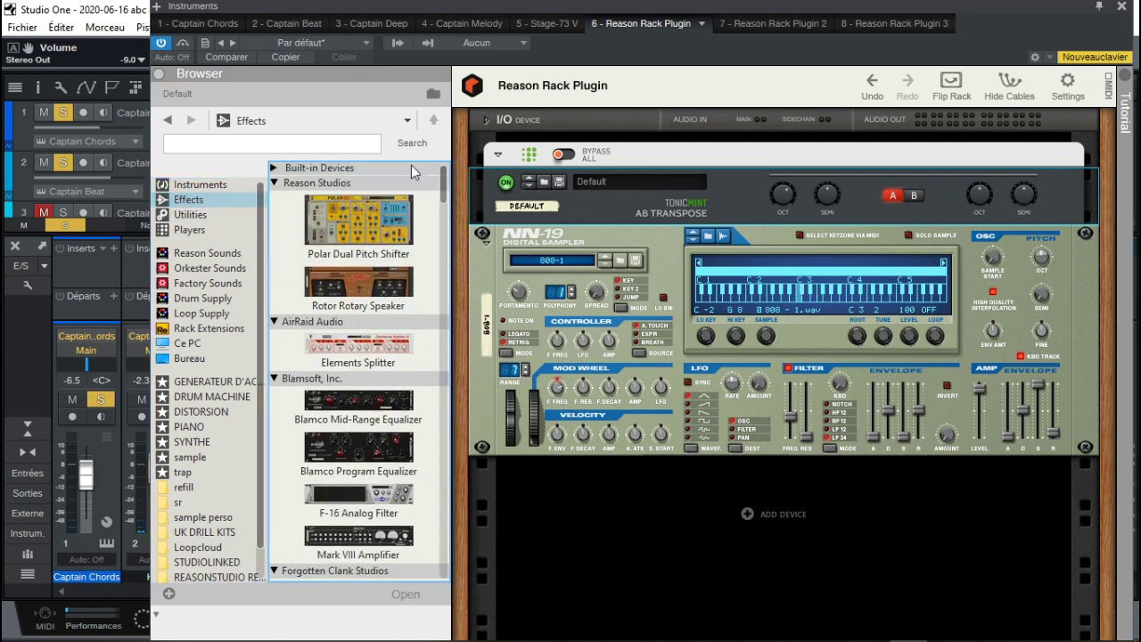
click(288, 169)
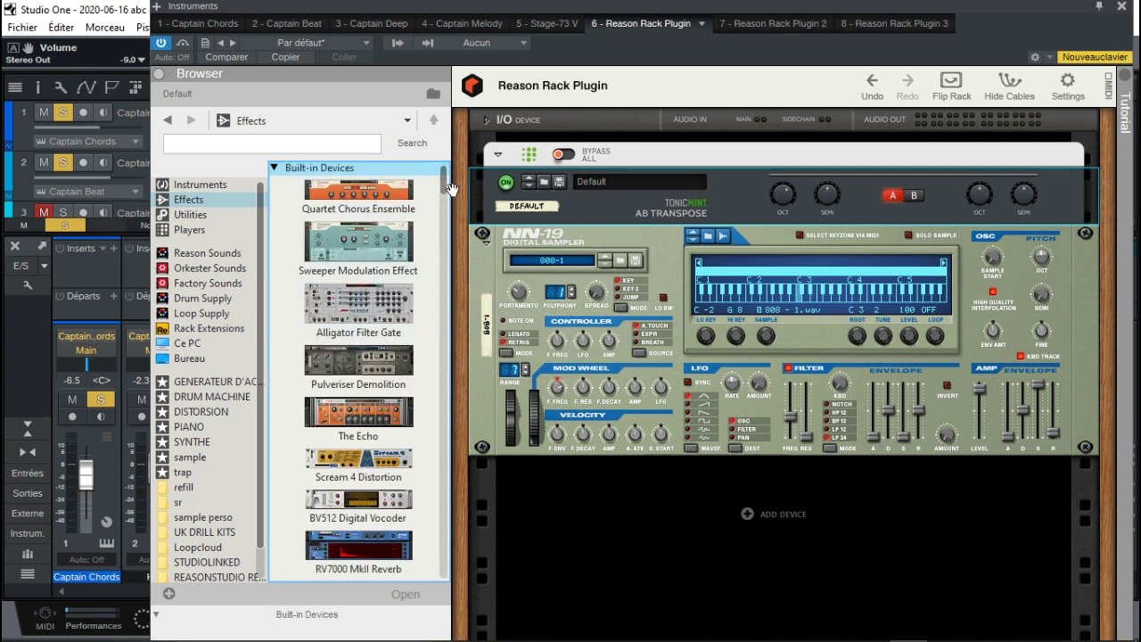
scroll(449, 185, down, 2)
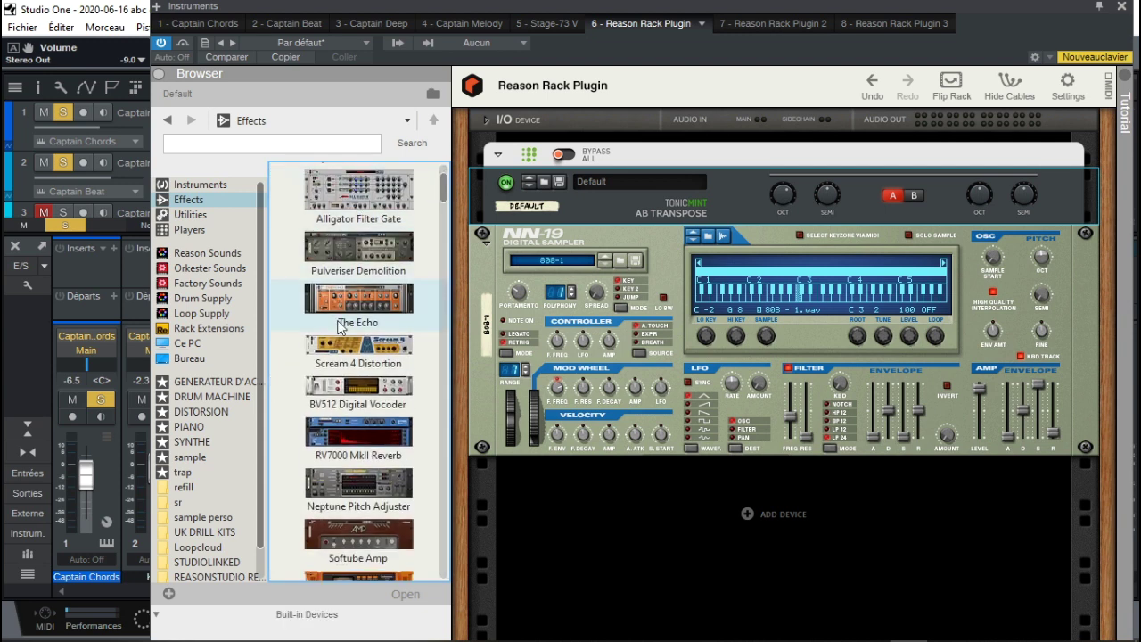
click(364, 354)
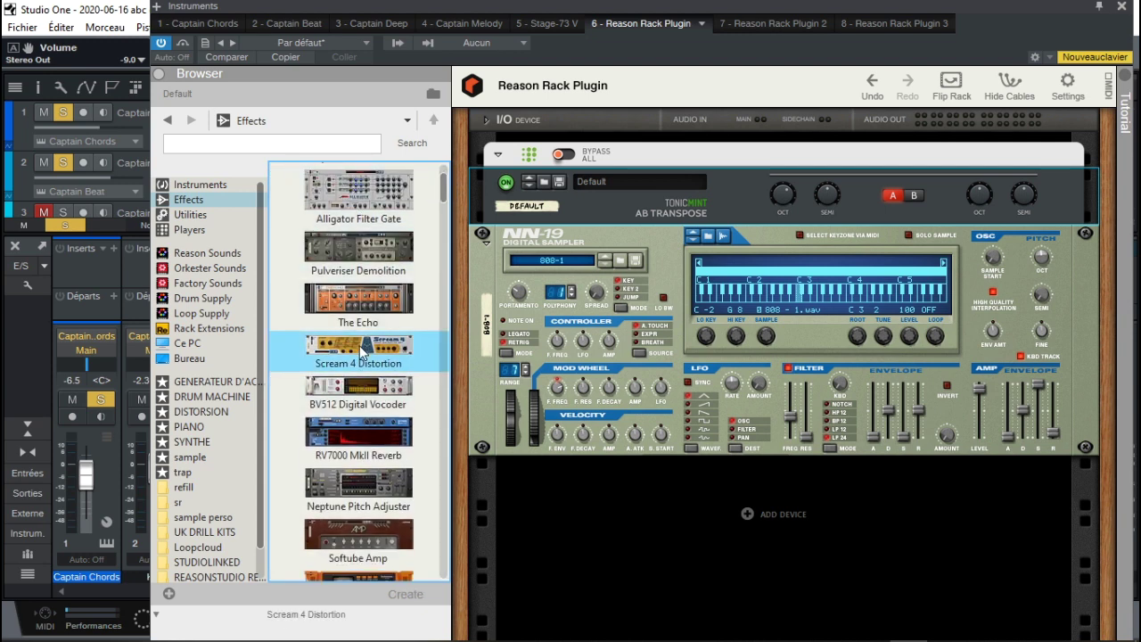
mouse_move(549, 352)
mouse_down()
mouse_move(658, 288)
mouse_move(631, 371)
mouse_up()
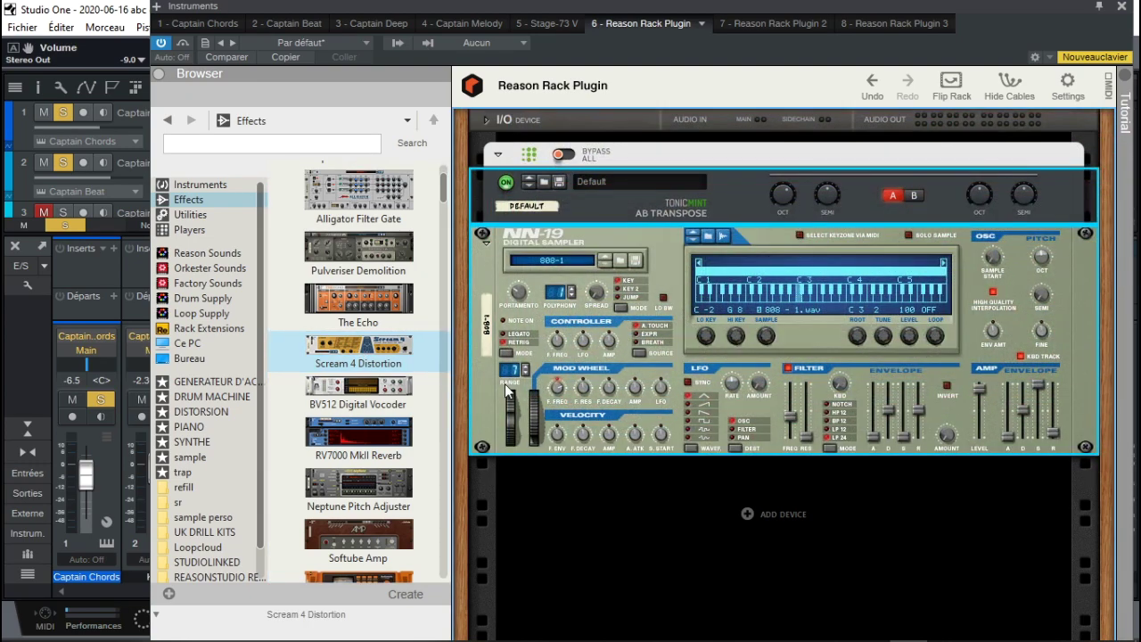
mouse_move(384, 359)
mouse_down()
mouse_move(678, 286)
mouse_move(719, 239)
mouse_move(727, 454)
mouse_up()
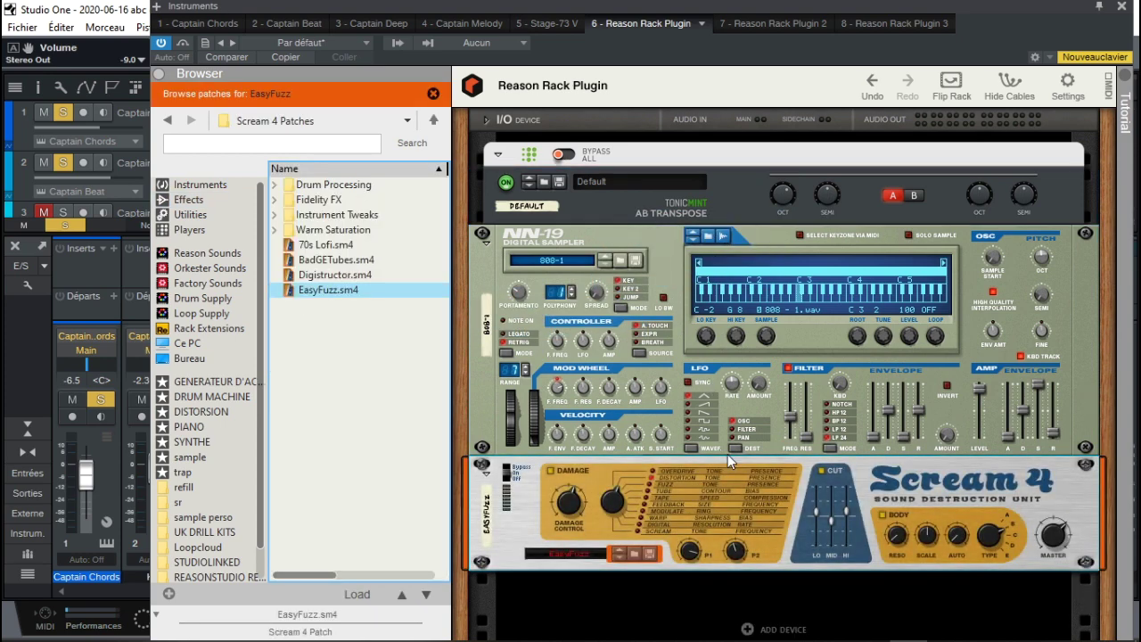
Examine the audio cabling from the NN-19 through Scream 4 to the host outputs on the back of the rack
key(Tab)
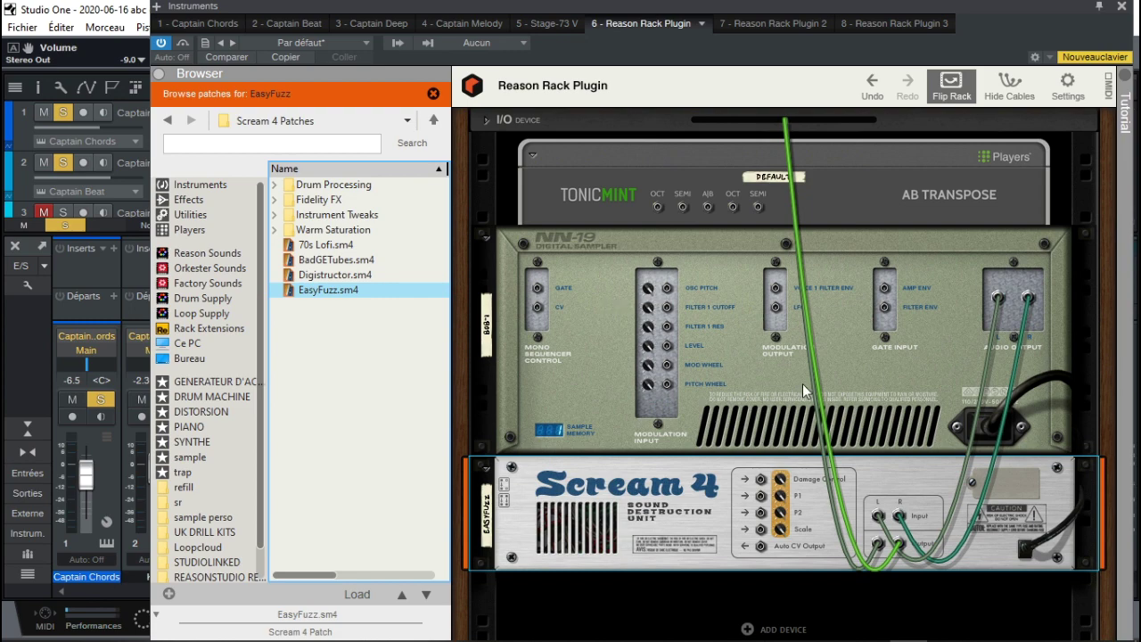
scroll(905, 394, up, 1)
click(1001, 332)
drag(1001, 332, 999, 332)
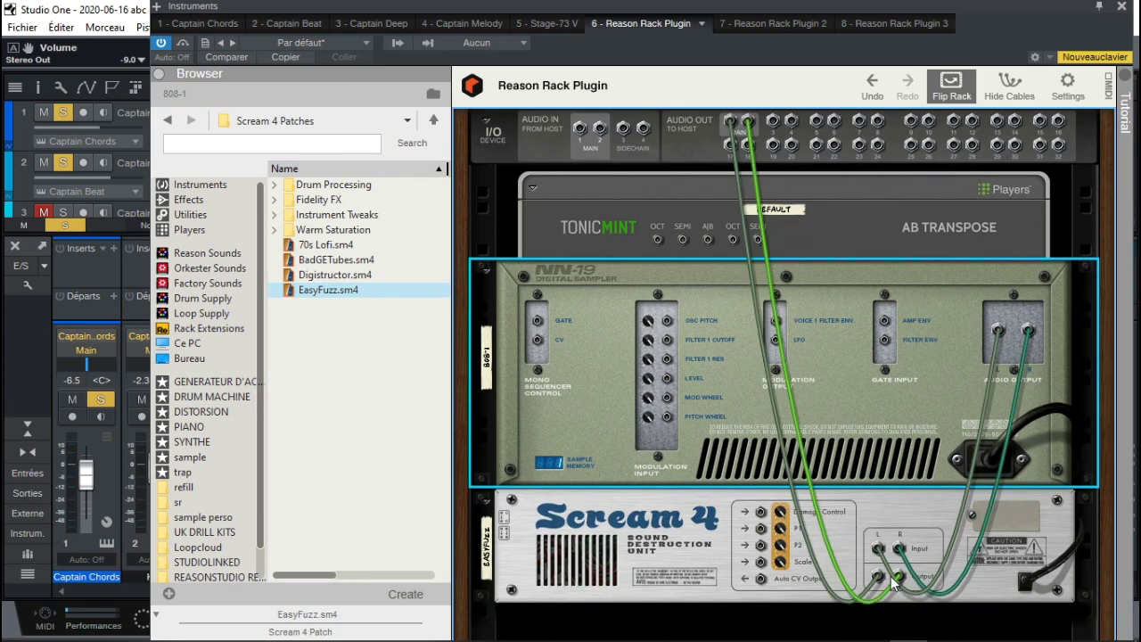
scroll(939, 527, down, 1)
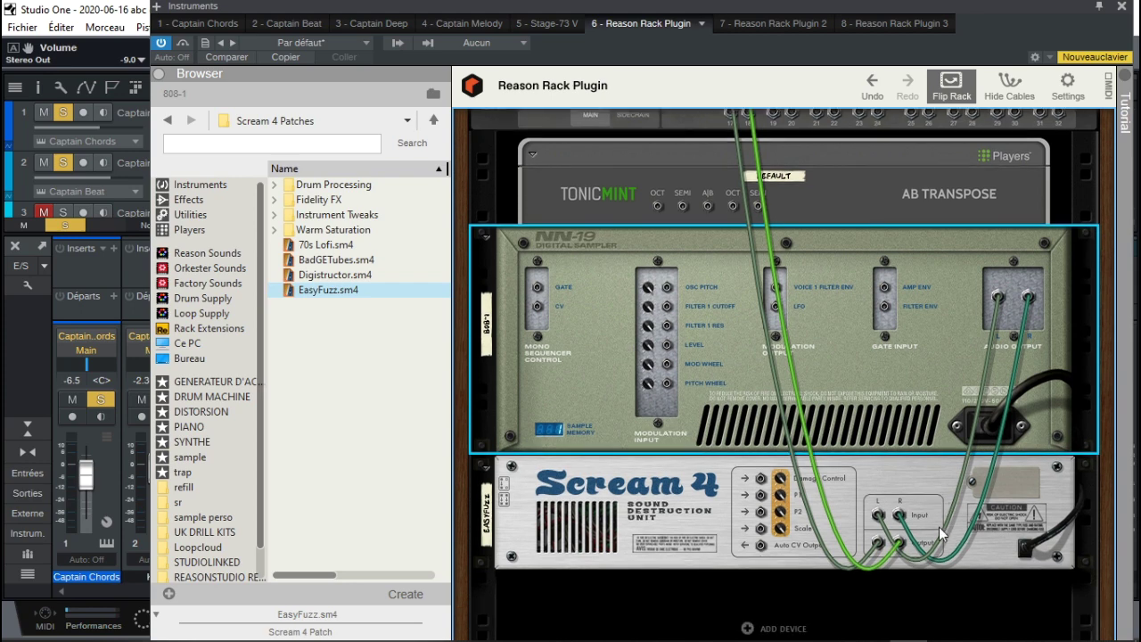
key(Tab)
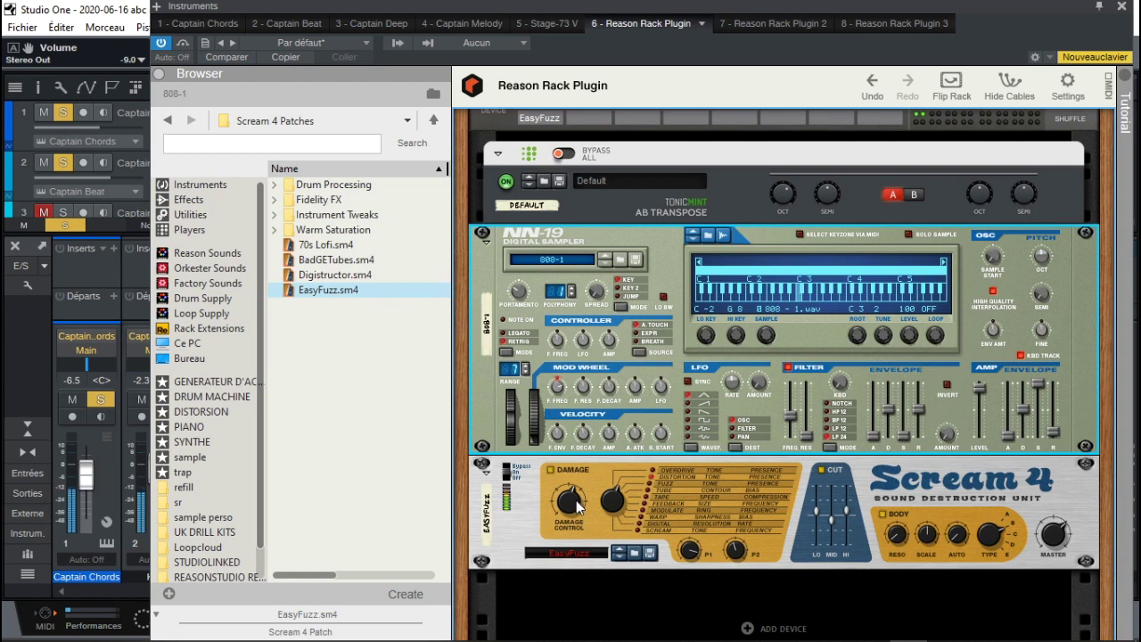
Set Scream 4's damage type to Tape, raise its Cut EQ sliders with Cut enabled, and set the master level to 0.7008
click(578, 503)
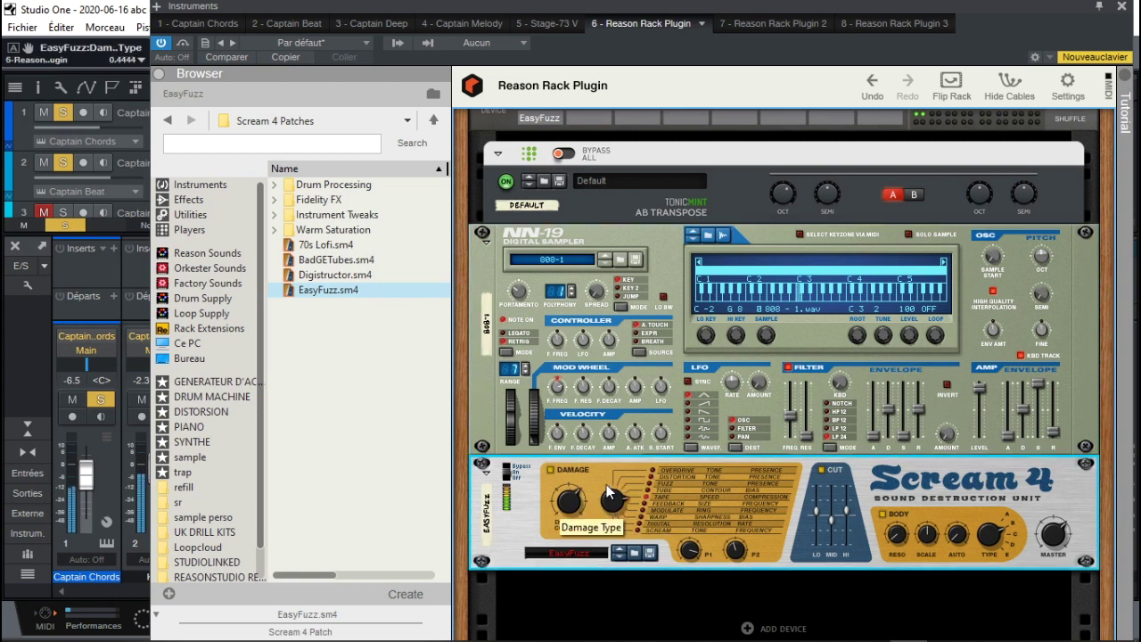
click(820, 471)
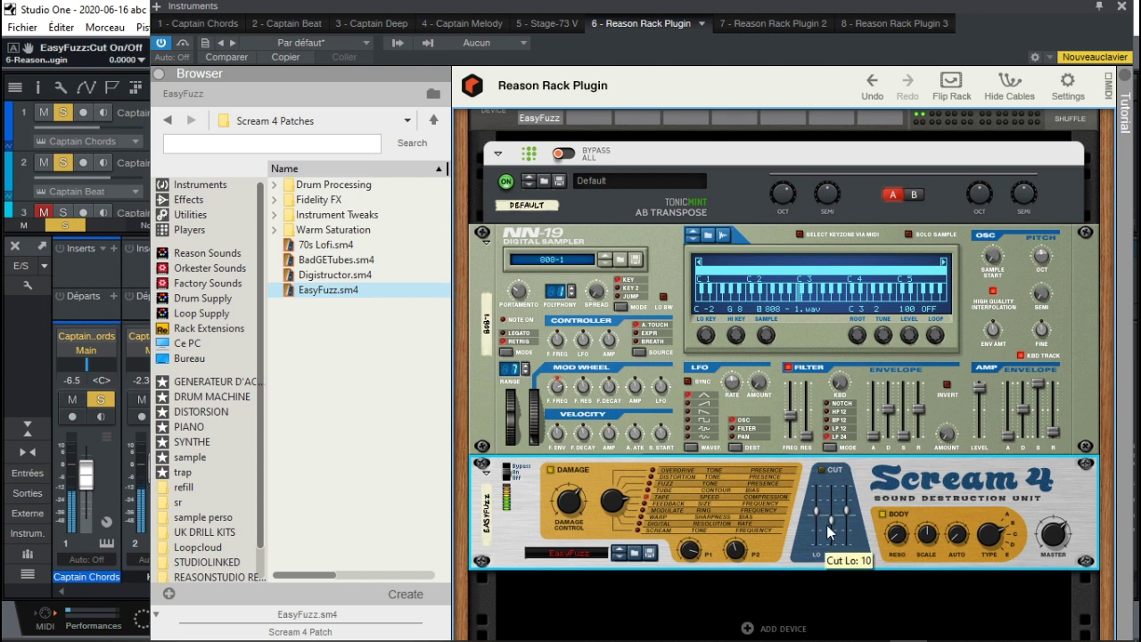
drag(830, 520, 831, 504)
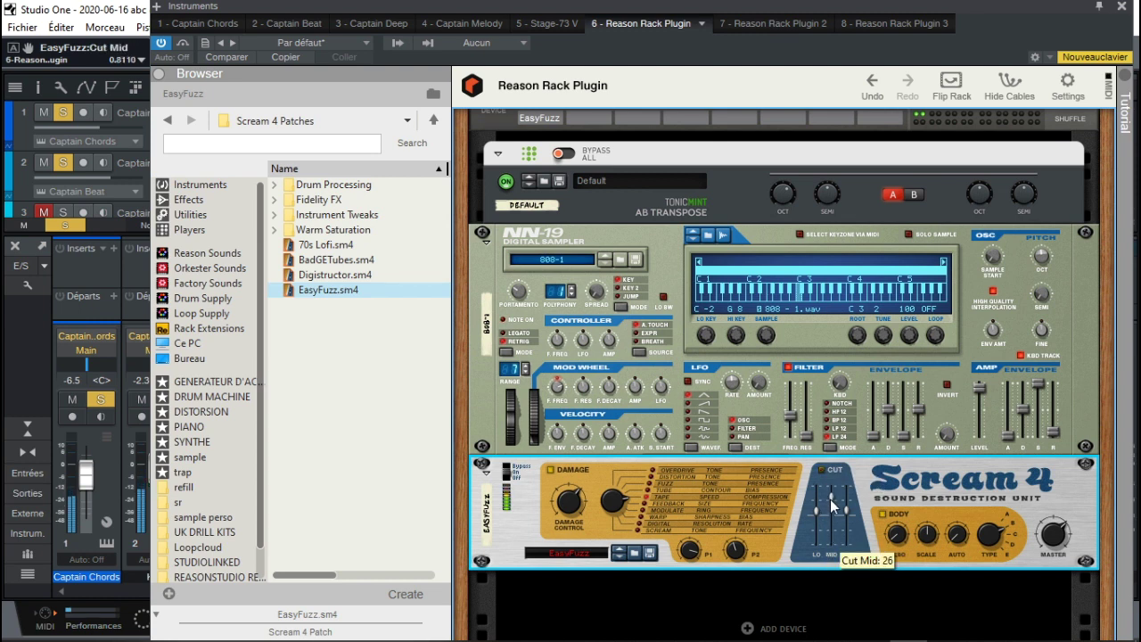
click(821, 470)
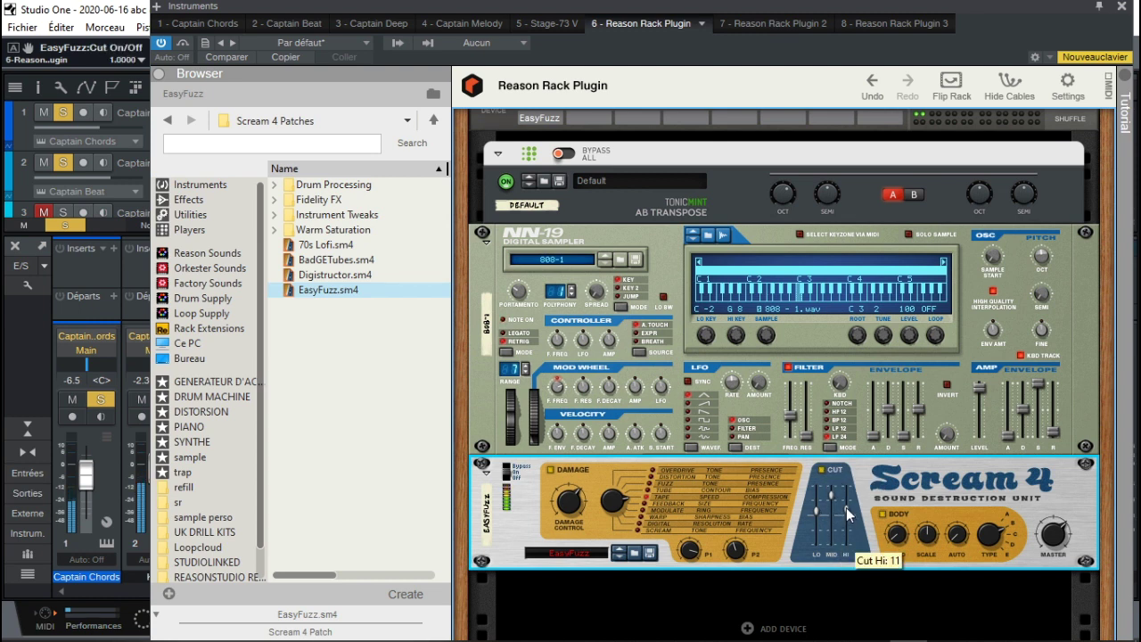
drag(832, 494, 818, 505)
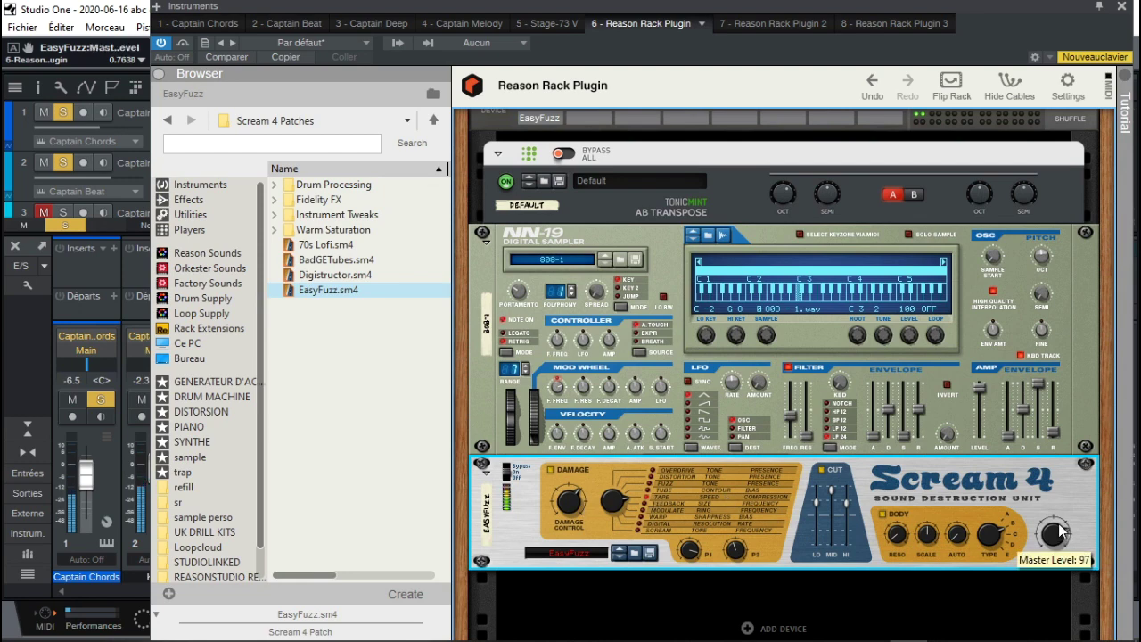
click(1121, 7)
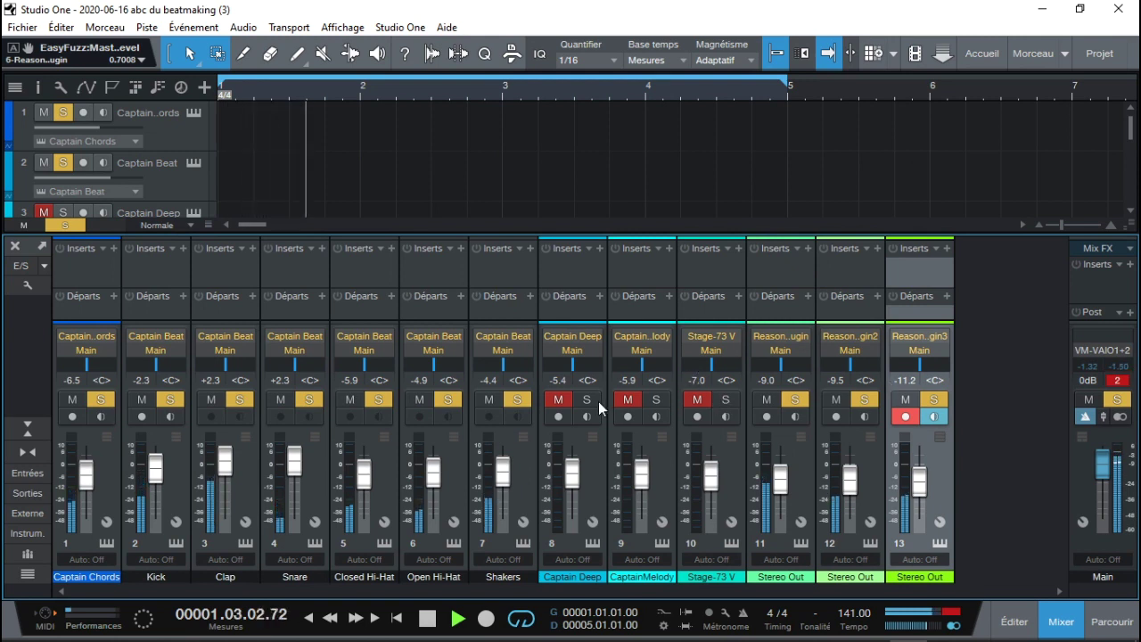
Solo the Stage-73 V and CaptainMelody channels and take Captain Chords out of the soloed group
click(701, 401)
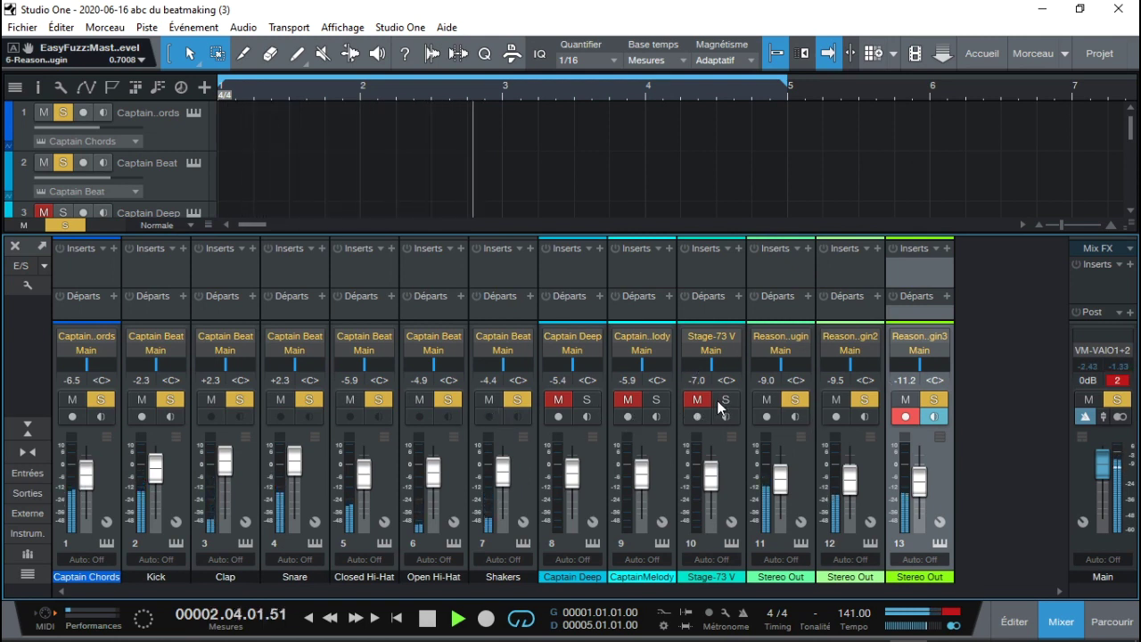
click(726, 400)
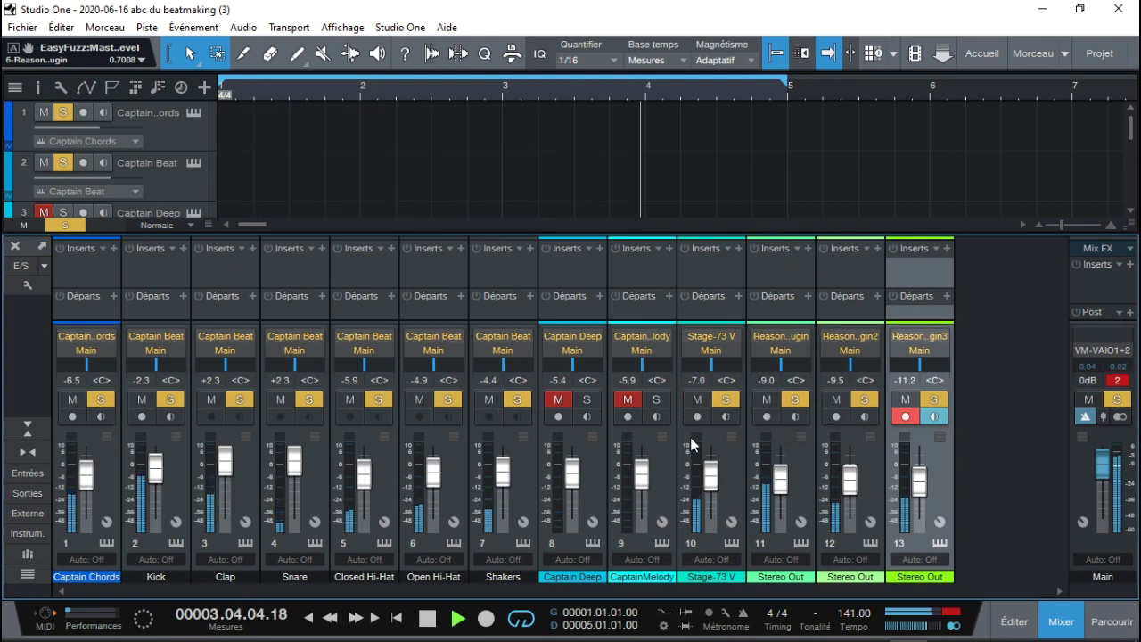
click(72, 400)
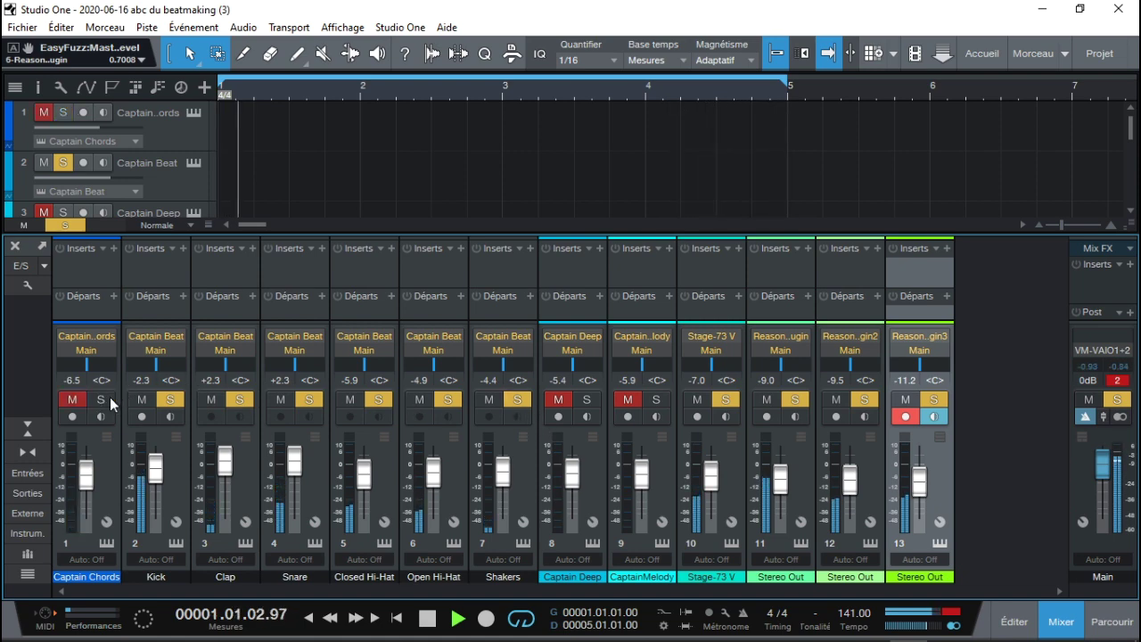
click(656, 399)
Set CaptainMelody's volume to -3.9 dB, Stage-73 V's to -10.1 dB, and the three Reason Racks' to -13.2, -5.9 and -9.0 dB respectively
drag(640, 481, 640, 479)
drag(712, 472, 711, 482)
drag(780, 482, 780, 487)
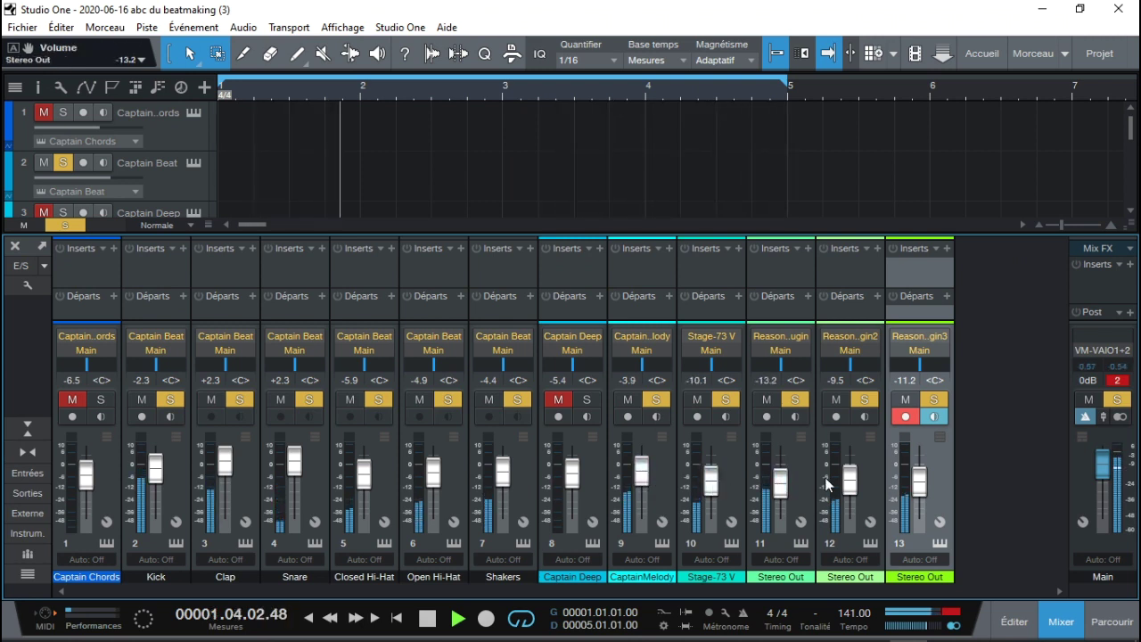
drag(849, 485, 849, 473)
drag(921, 483, 923, 478)
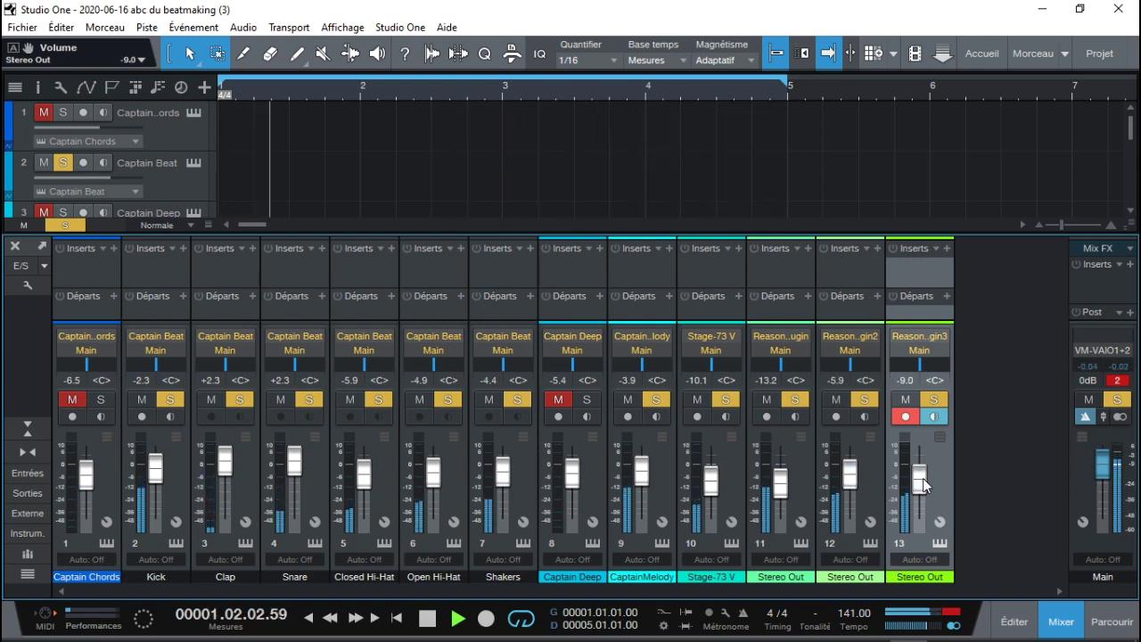
Clear all channel solos and solo only Captain Deep and the first Reason Rack
key(shift+s)
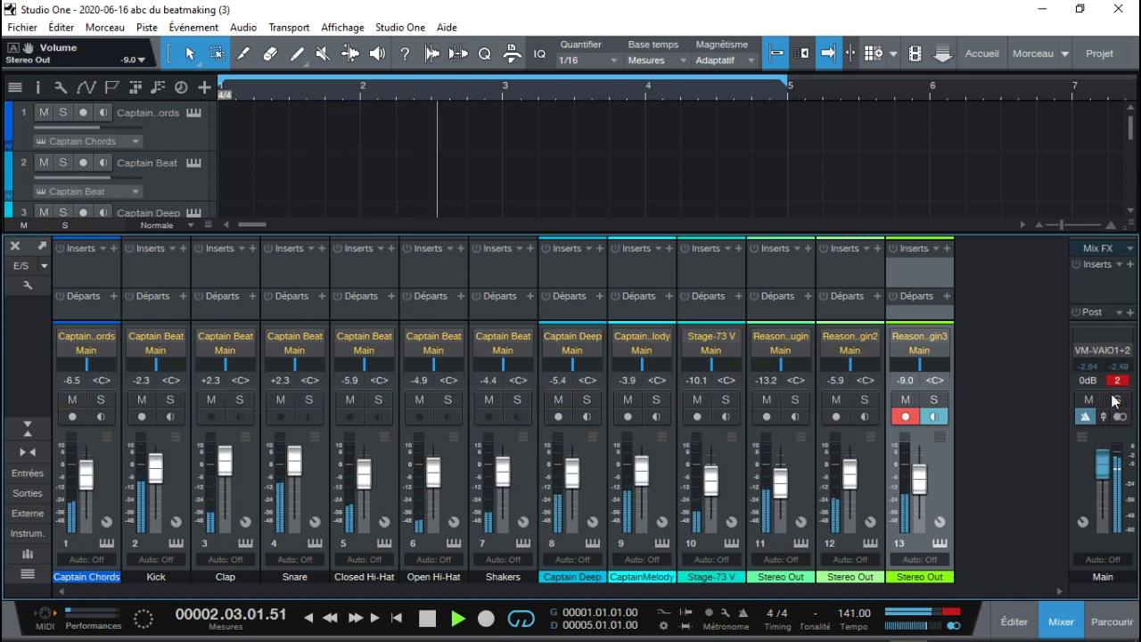
click(588, 399)
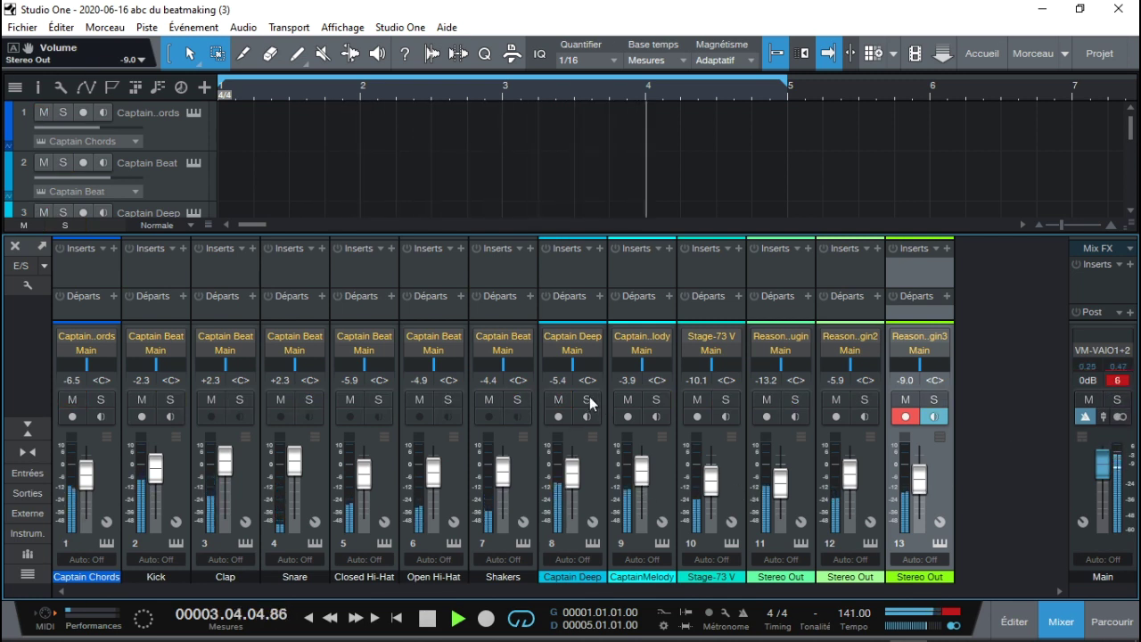
click(794, 399)
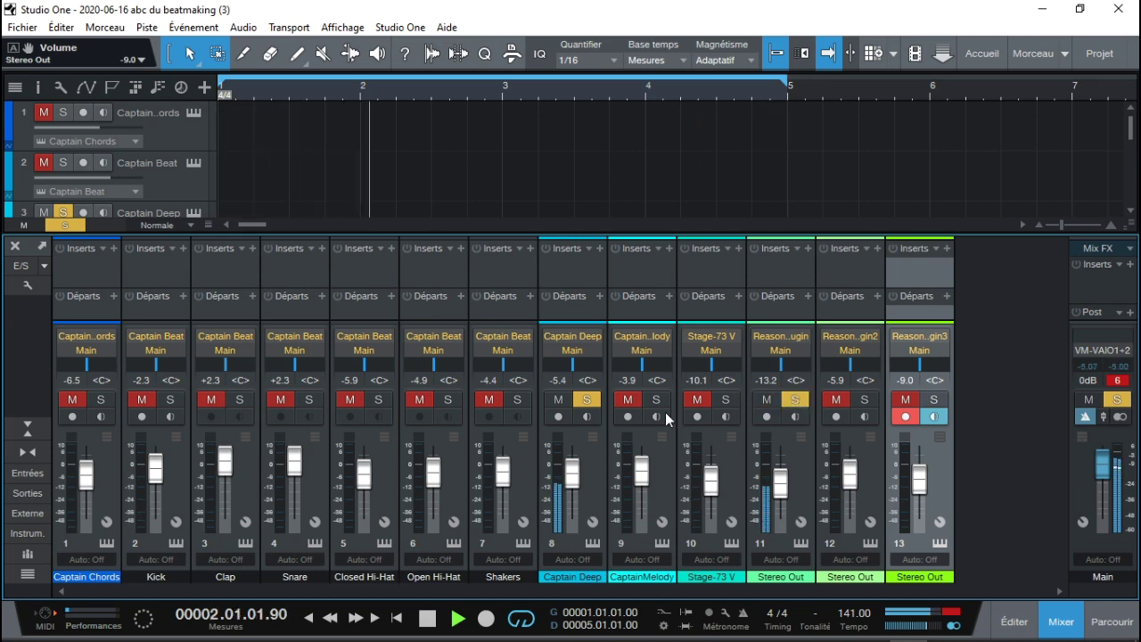
Balance Captain Deep at -7.0 dB against the first Reason Rack at -13.2 dB, and remove both solos
drag(570, 466, 569, 460)
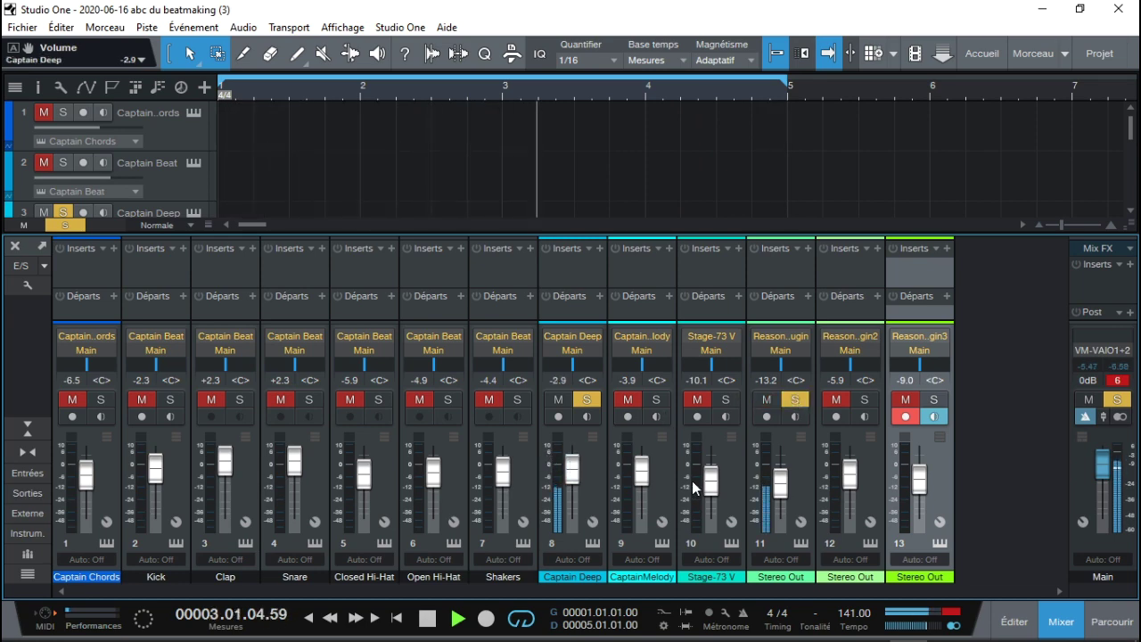
drag(774, 492, 776, 496)
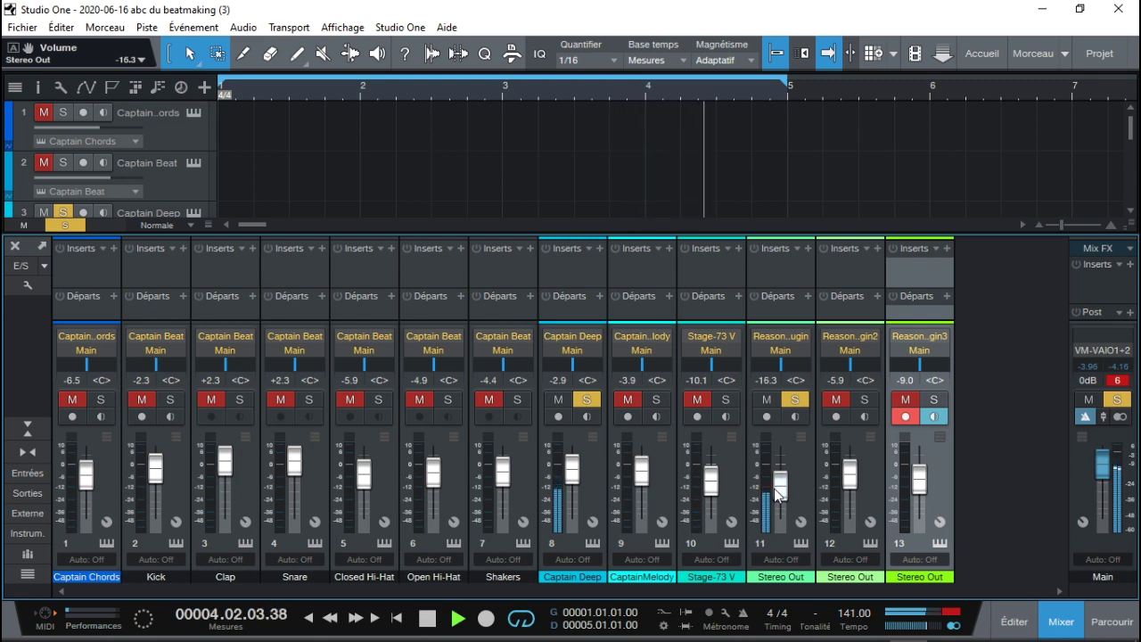
drag(571, 469, 572, 476)
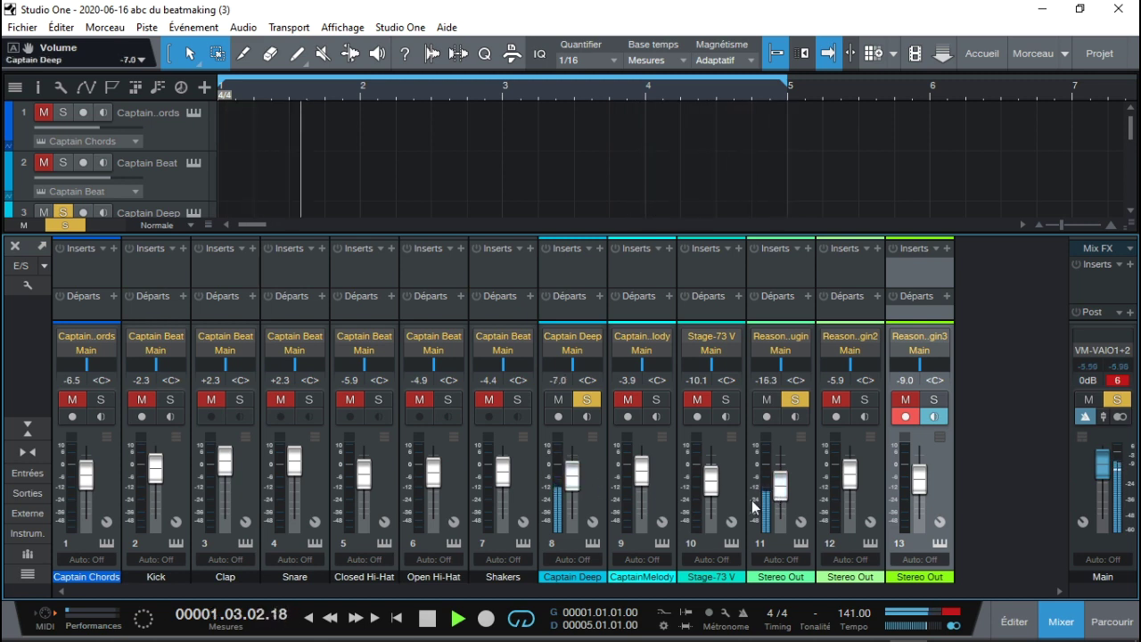
drag(783, 496, 782, 493)
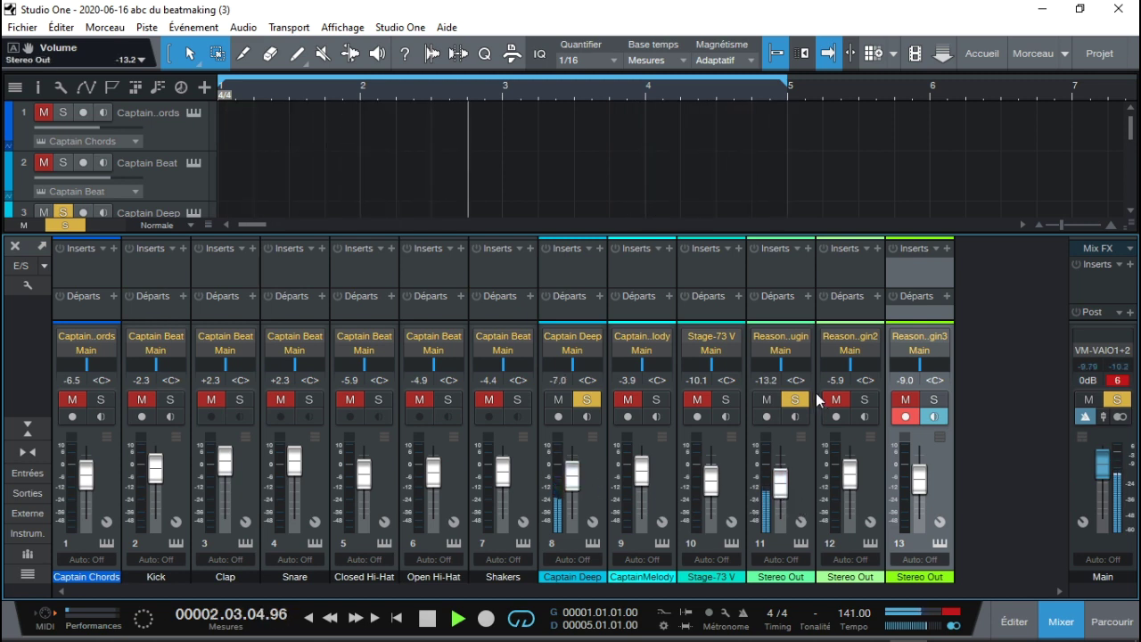
click(794, 400)
click(587, 399)
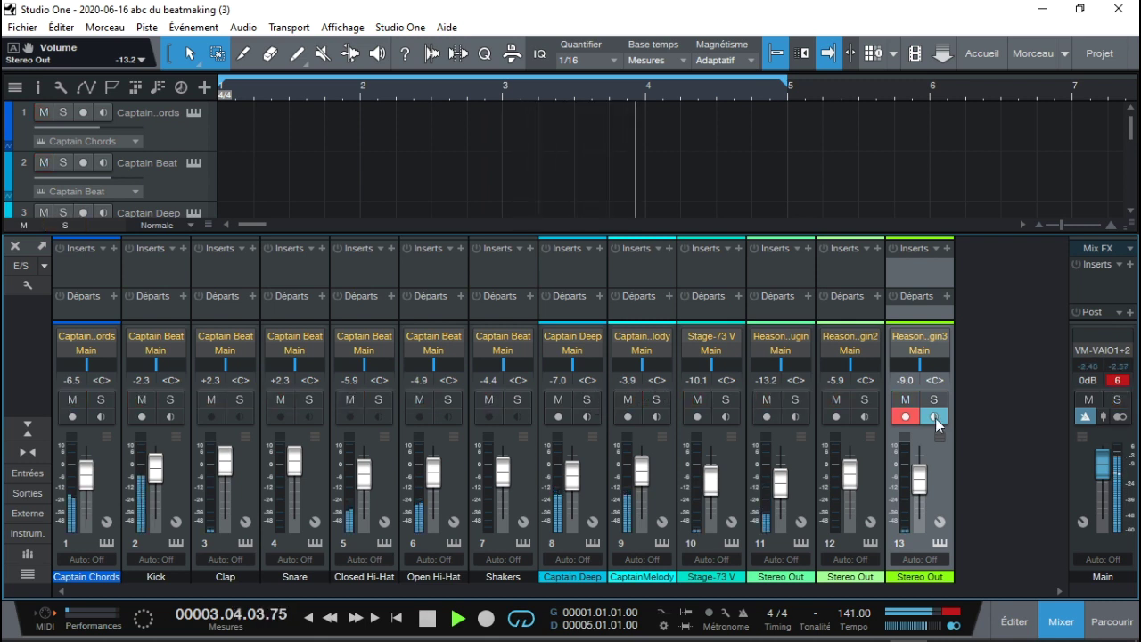
Insert the Reason Rack Plugin Effect from Reason Studios on the Main output channel
click(1102, 281)
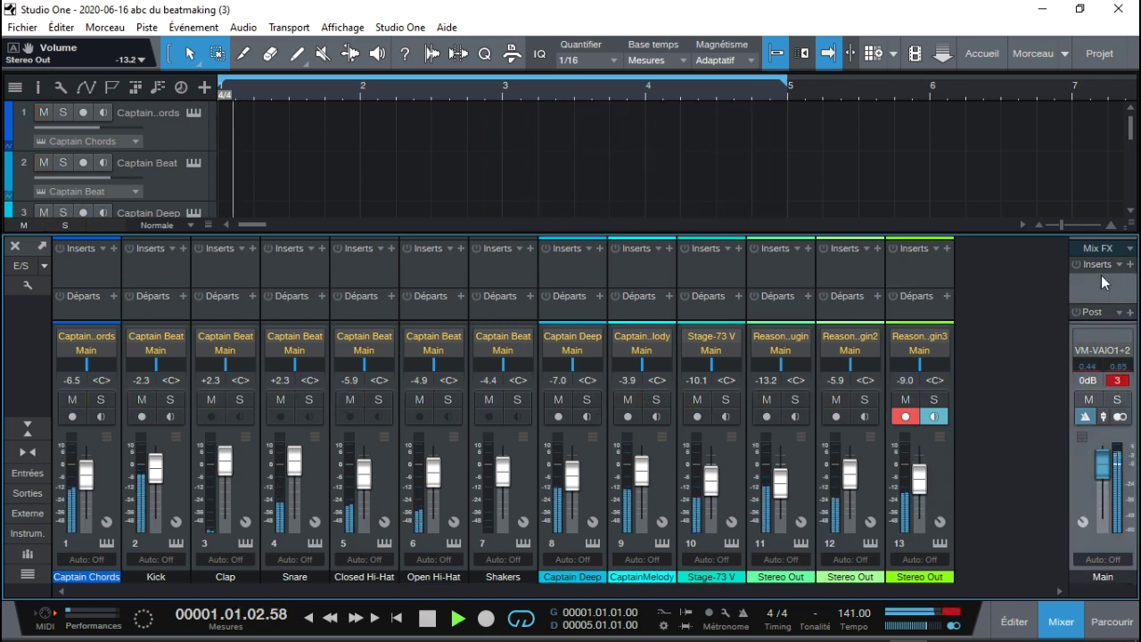
click(1102, 625)
click(921, 87)
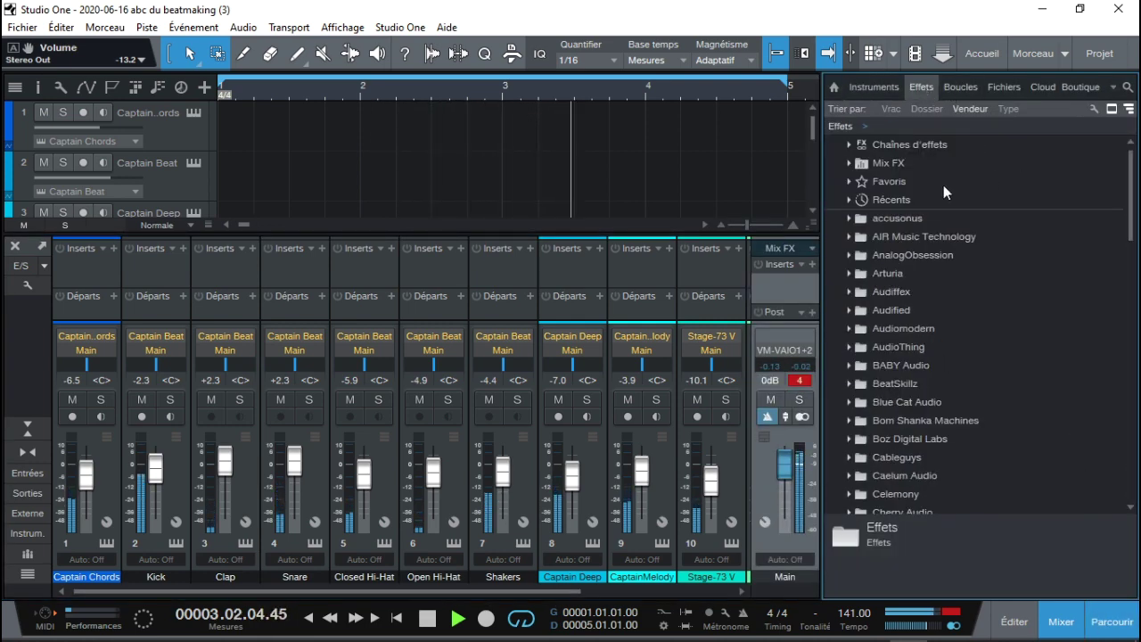
drag(1131, 216, 1133, 421)
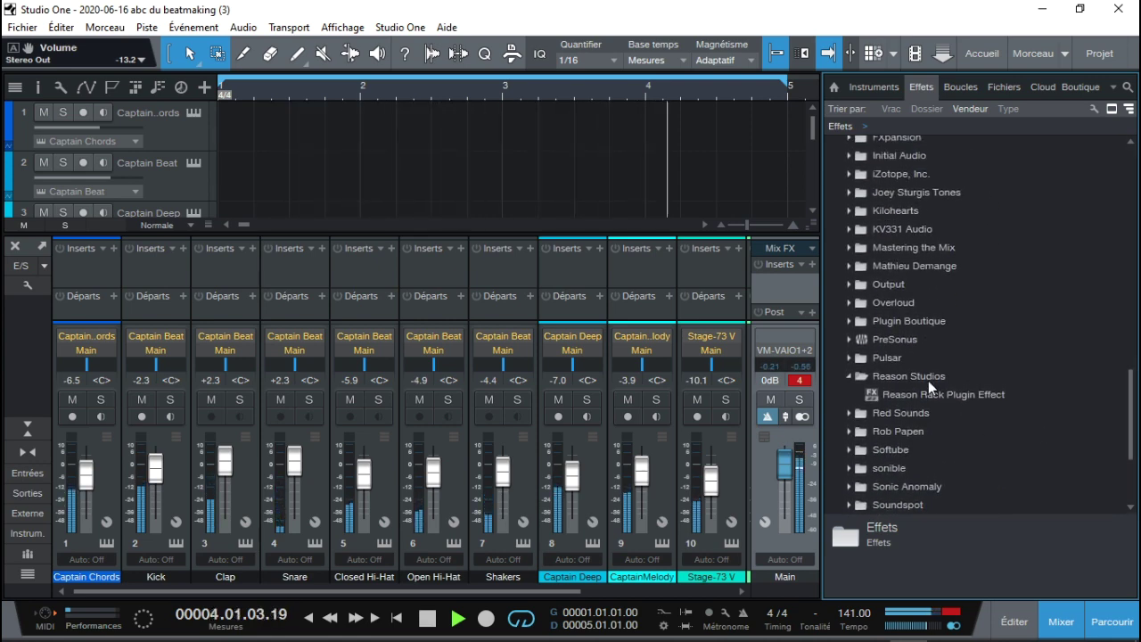
drag(927, 393, 783, 282)
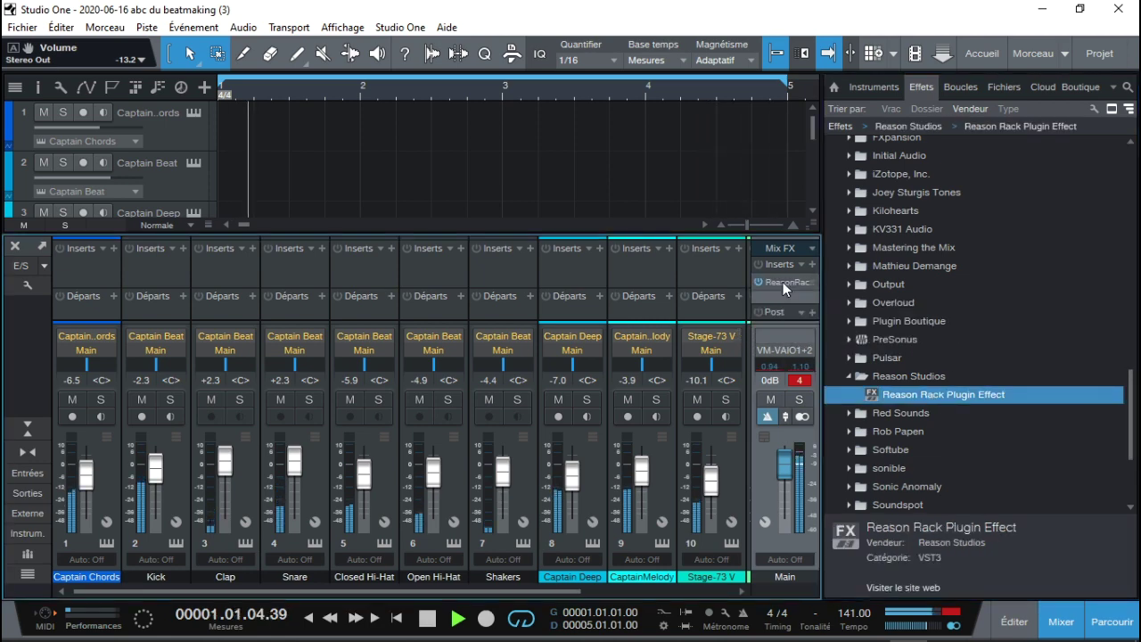
Add an MClass Stereo Imager from the built-in effects to the Main channel's Reason Rack
drag(599, 18, 767, 8)
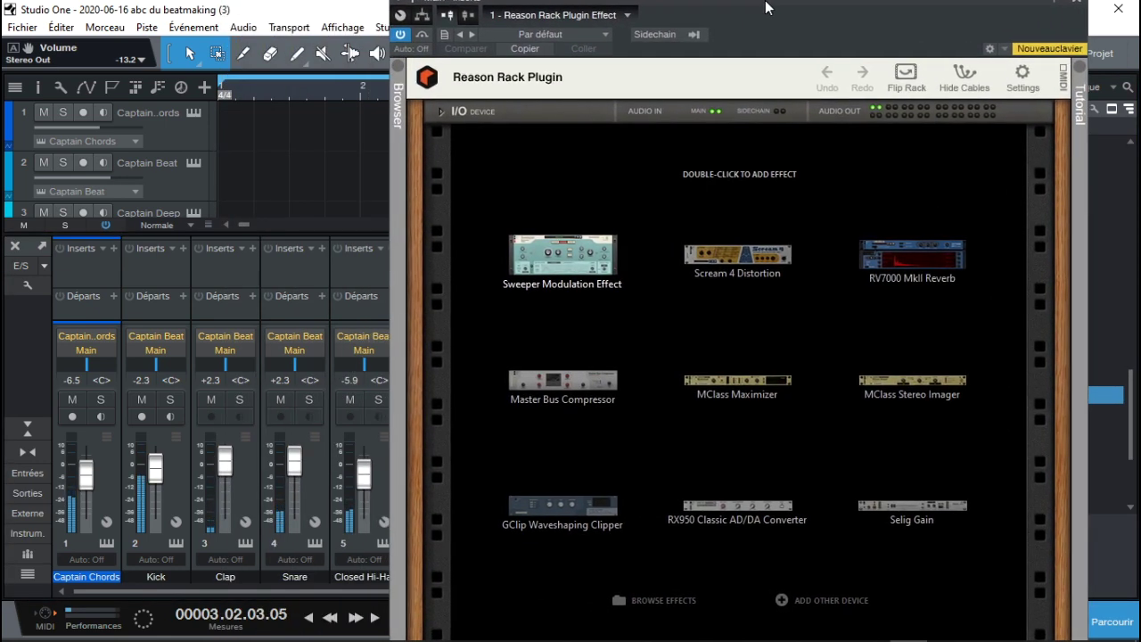
click(398, 73)
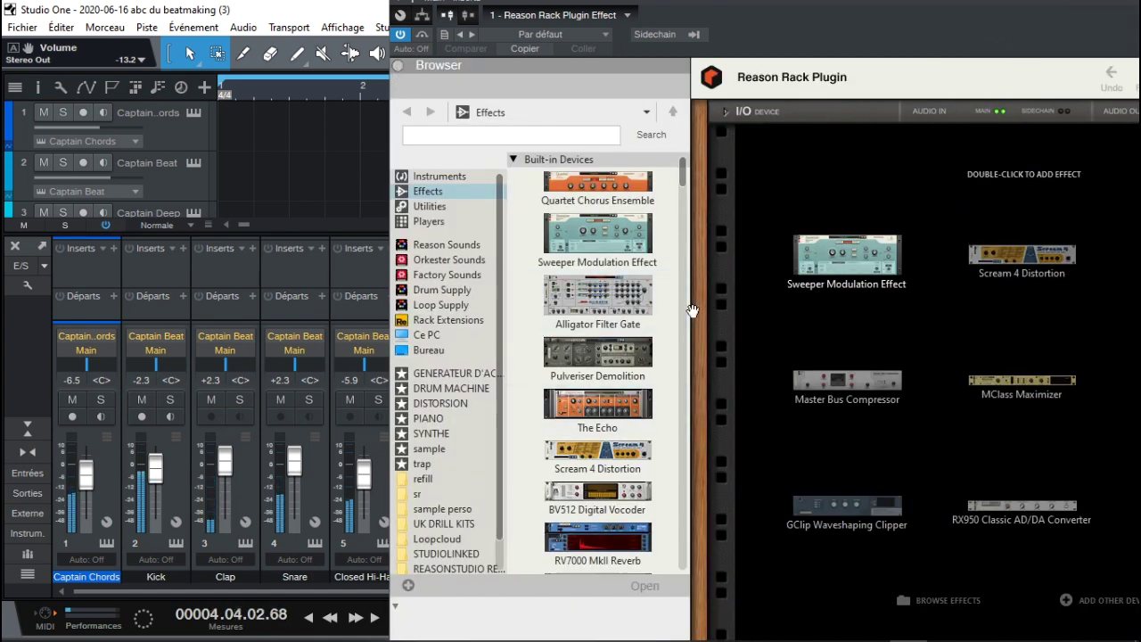
scroll(629, 356, down, 10)
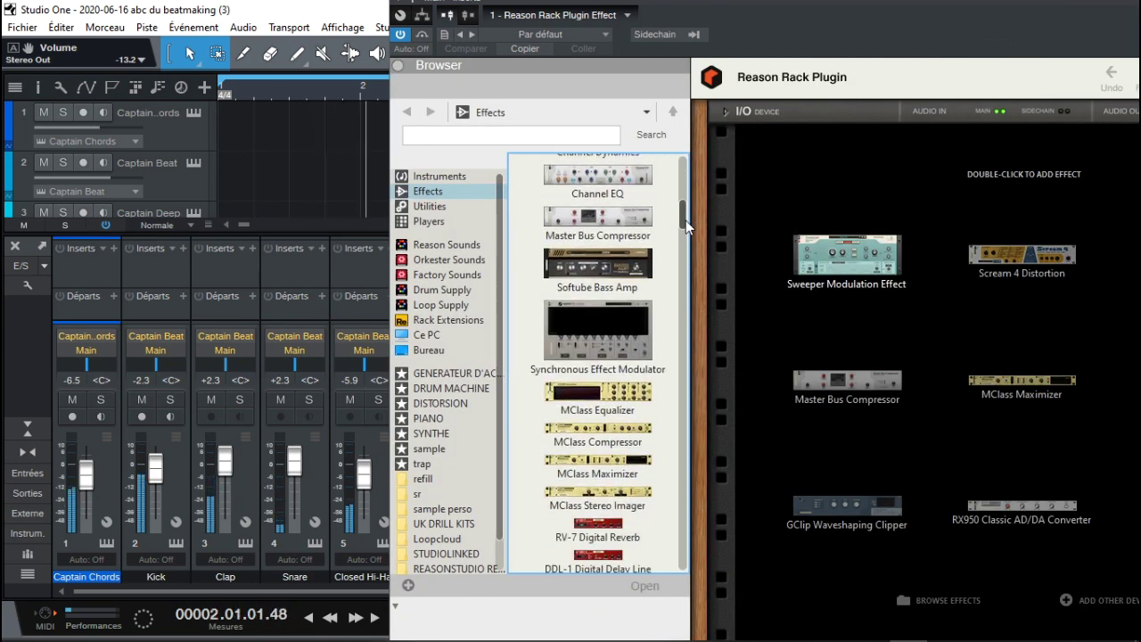
click(612, 432)
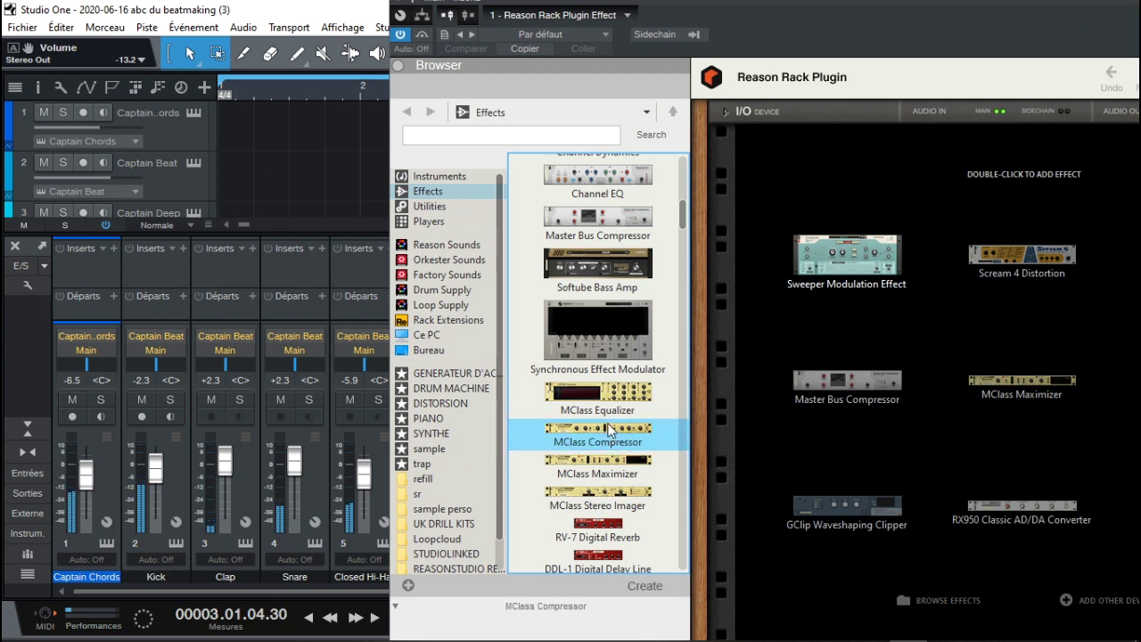
drag(609, 504, 976, 275)
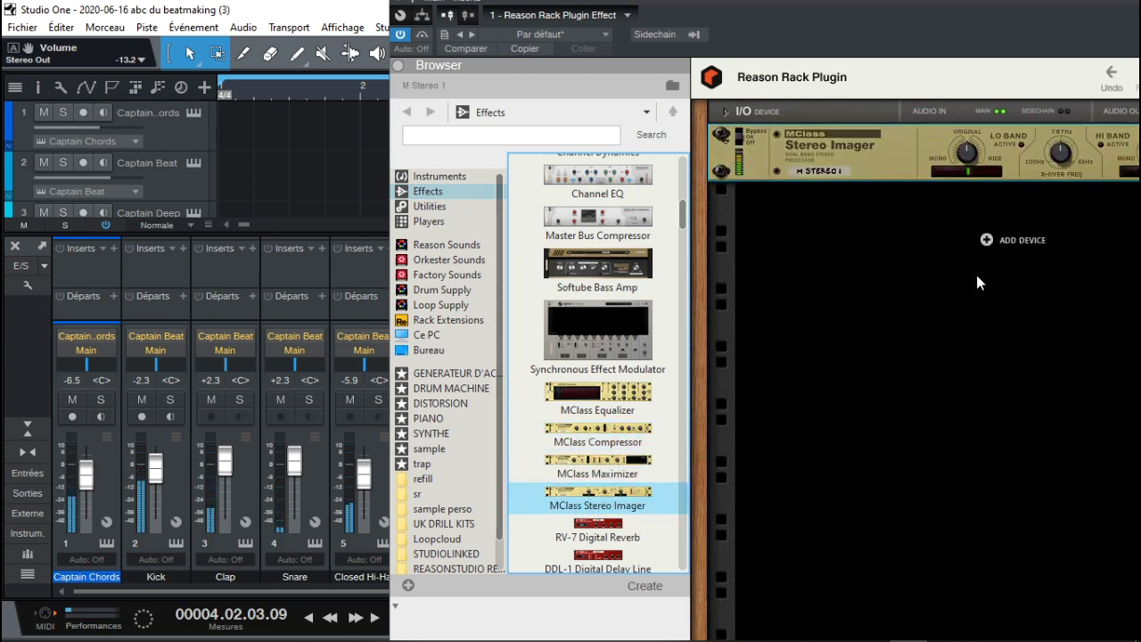
With the low band soloed, set the Stereo Imager's low width to -40, crossover to 363 Hz and high width to 16, and restore Normal monitoring
drag(1067, 14, 794, 8)
click(923, 158)
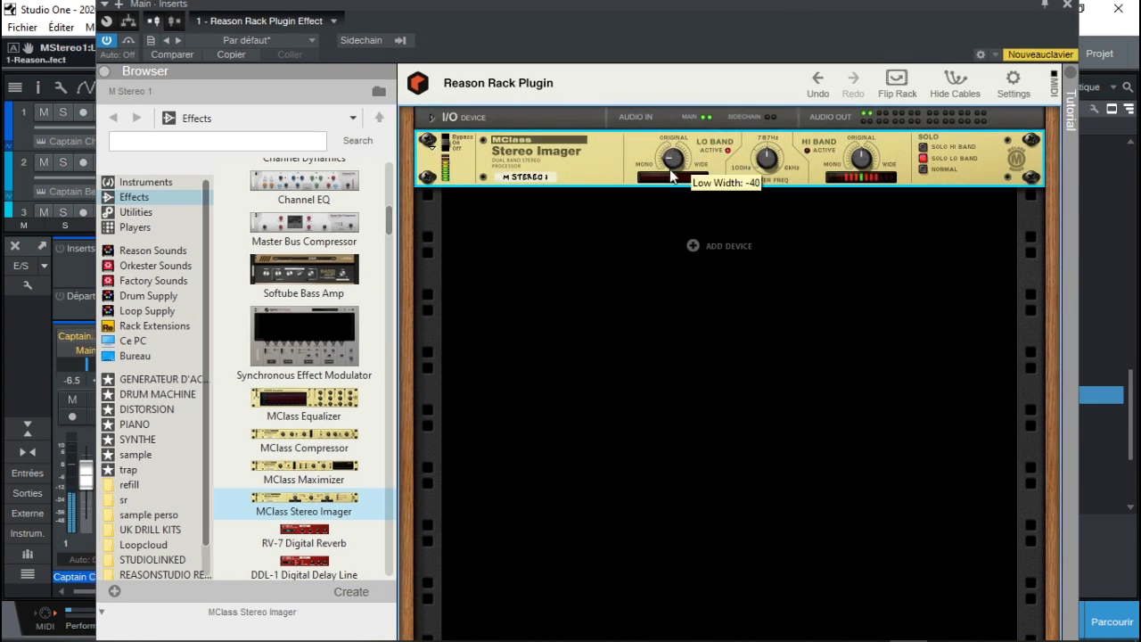
mouse_move(764, 170)
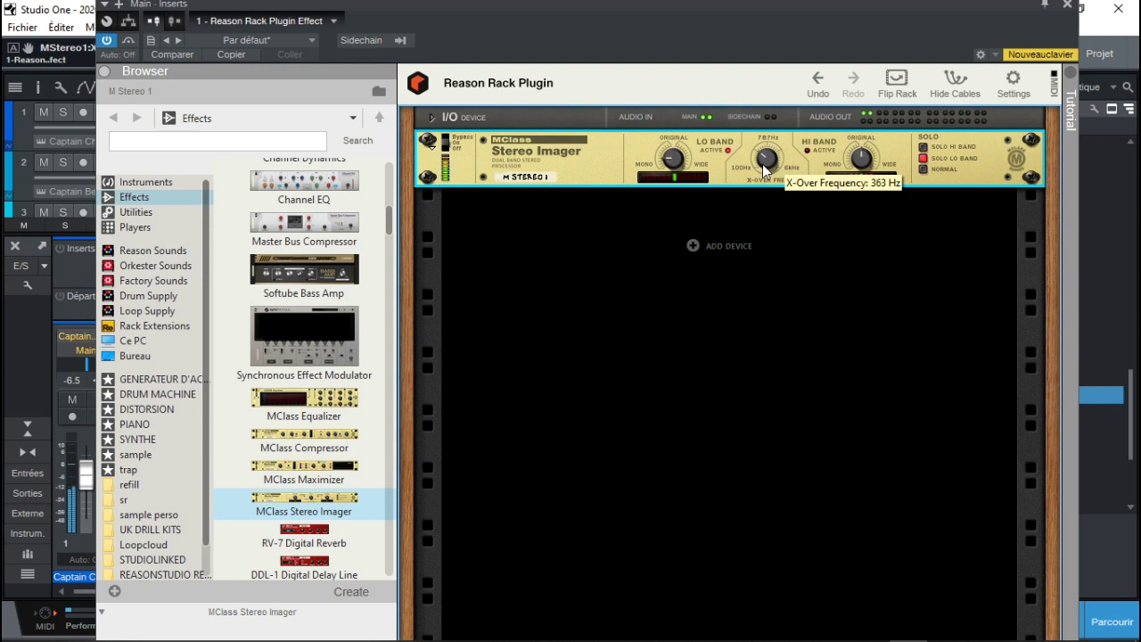
mouse_move(864, 162)
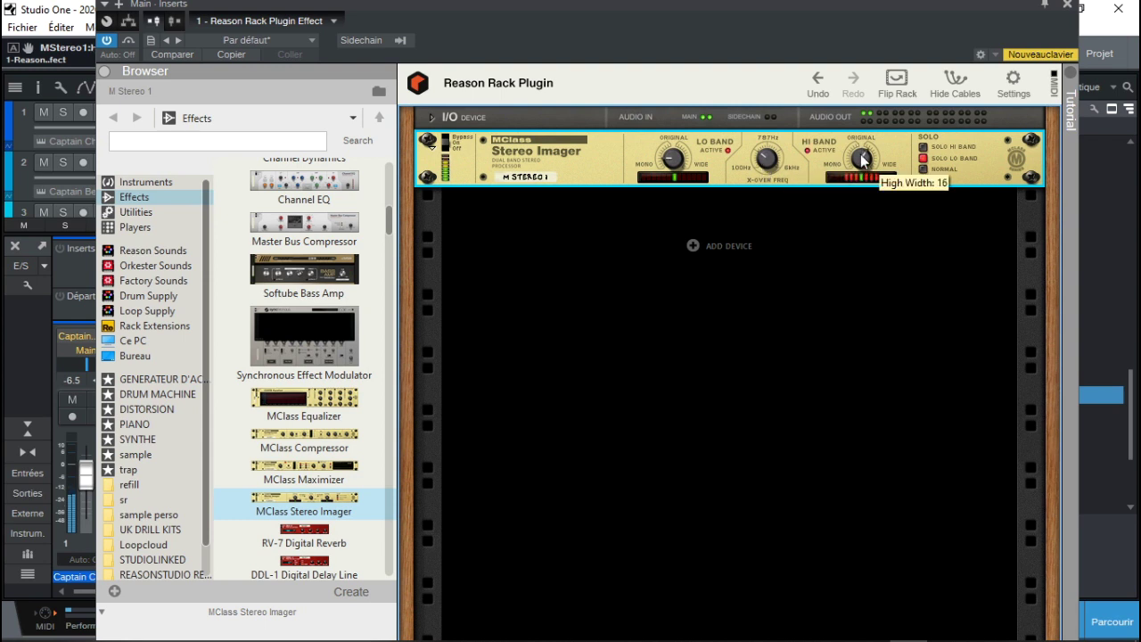
click(925, 169)
Add an MClass Maximizer after the Stereo Imager, close the rack, and play the loop from its start to audition the Main bus
drag(303, 465, 651, 420)
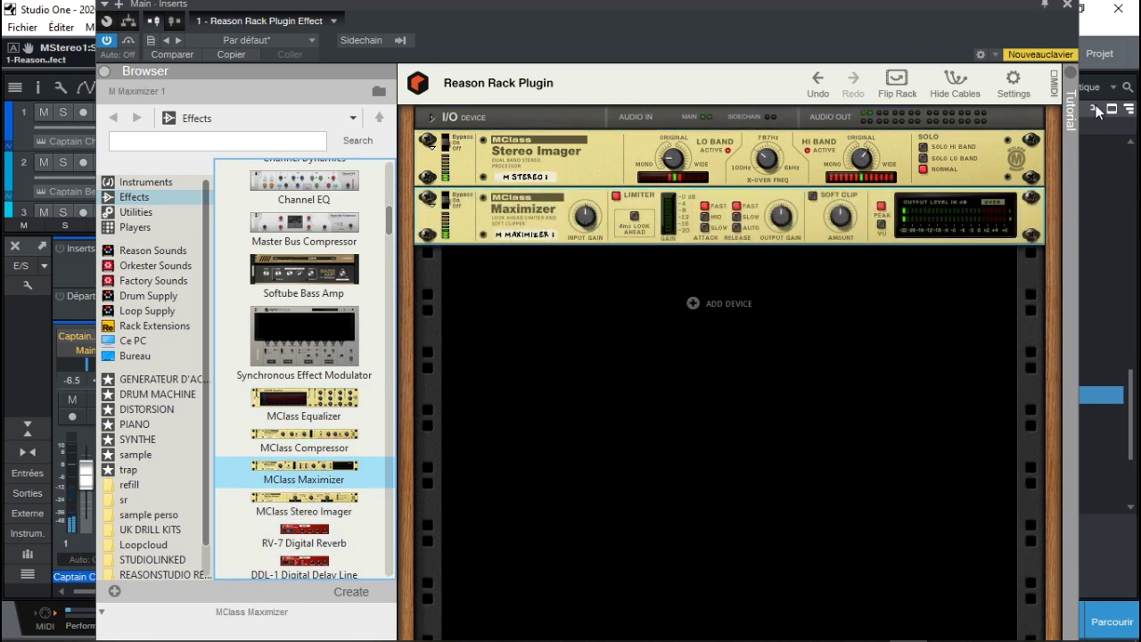
click(1069, 6)
key(Home)
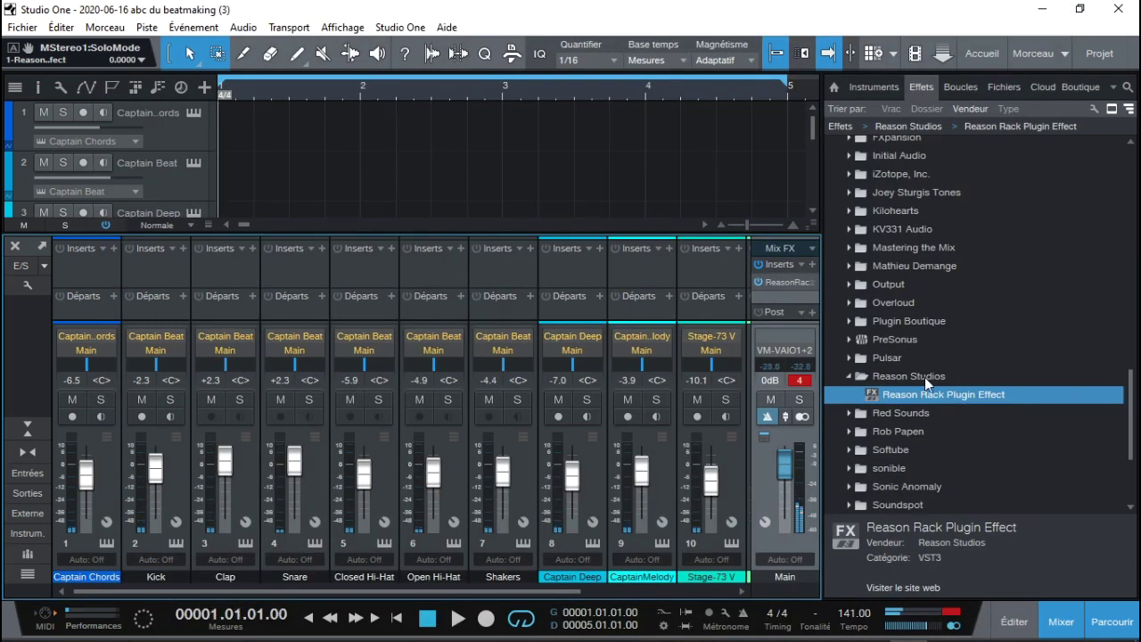
key(space)
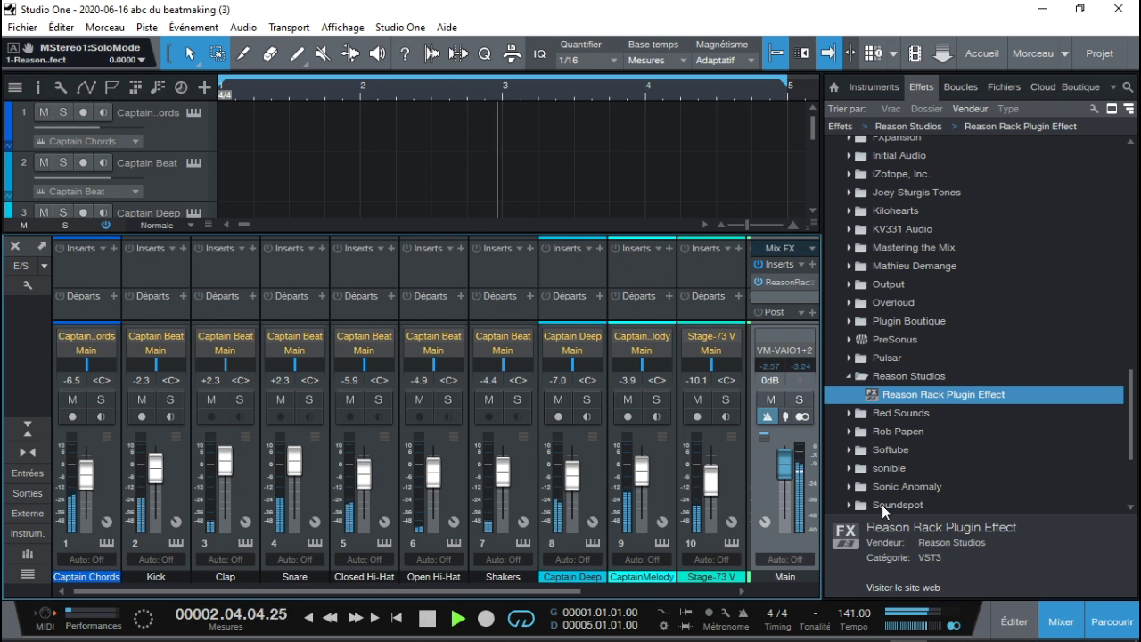
key(space)
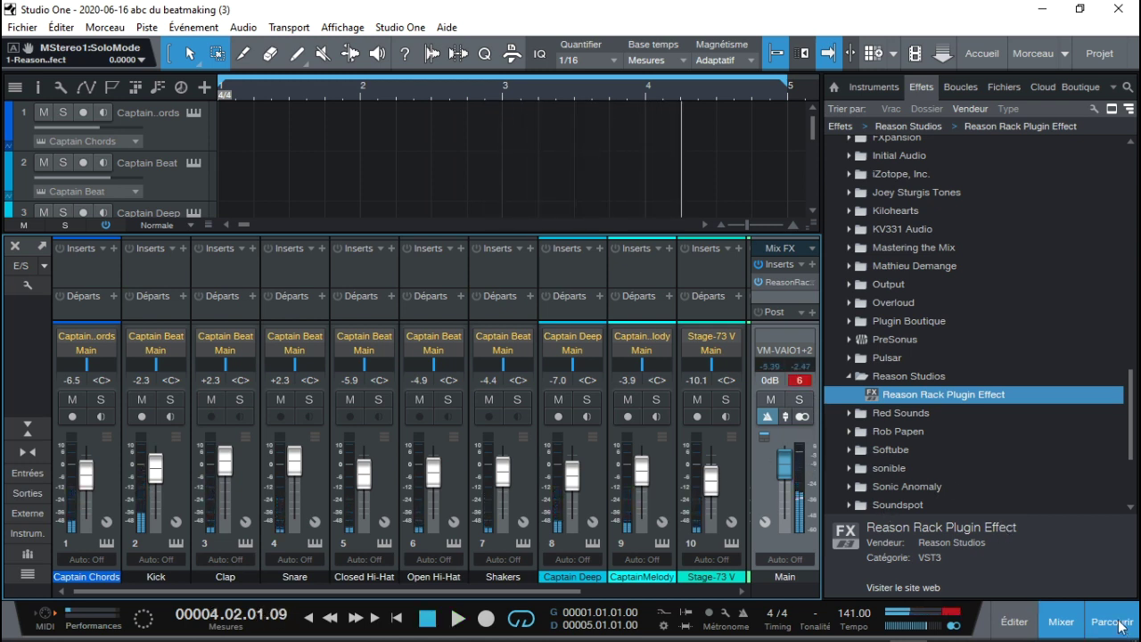